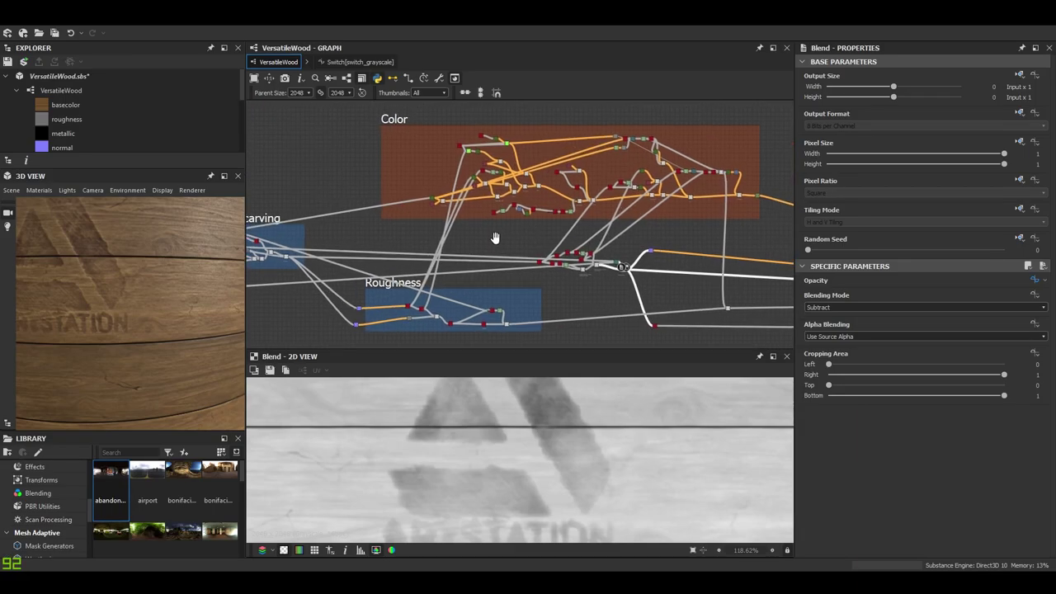
Preview the Gradient Map node at the start of the Color frame.
scroll(432, 186, "down", 2)
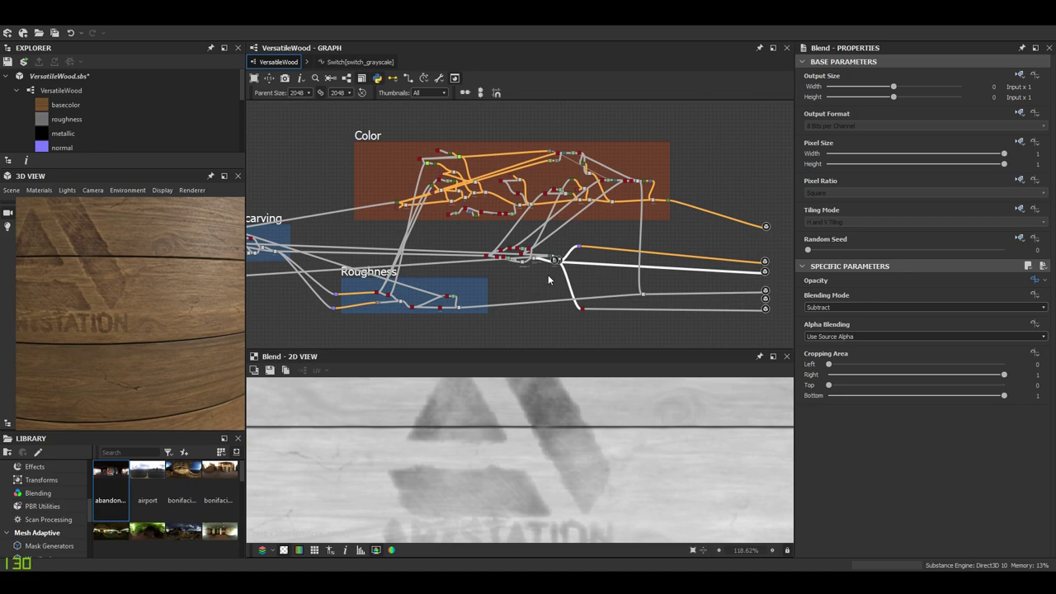
scroll(556, 265, "up", 3)
scroll(555, 266, "down", 3)
middle_click_drag(514, 255, 550, 247)
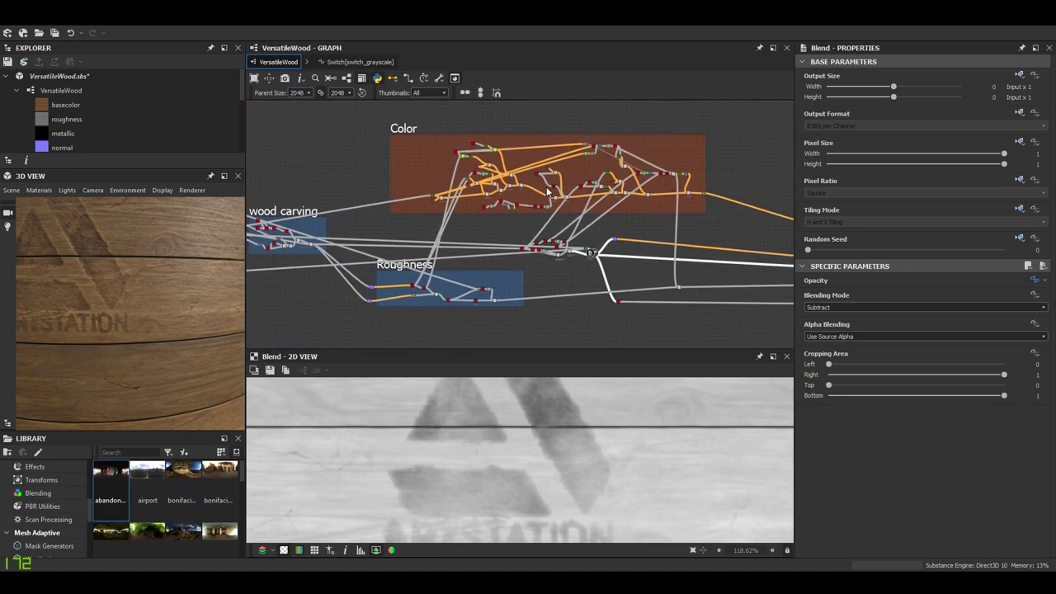
scroll(533, 186, "up", 6)
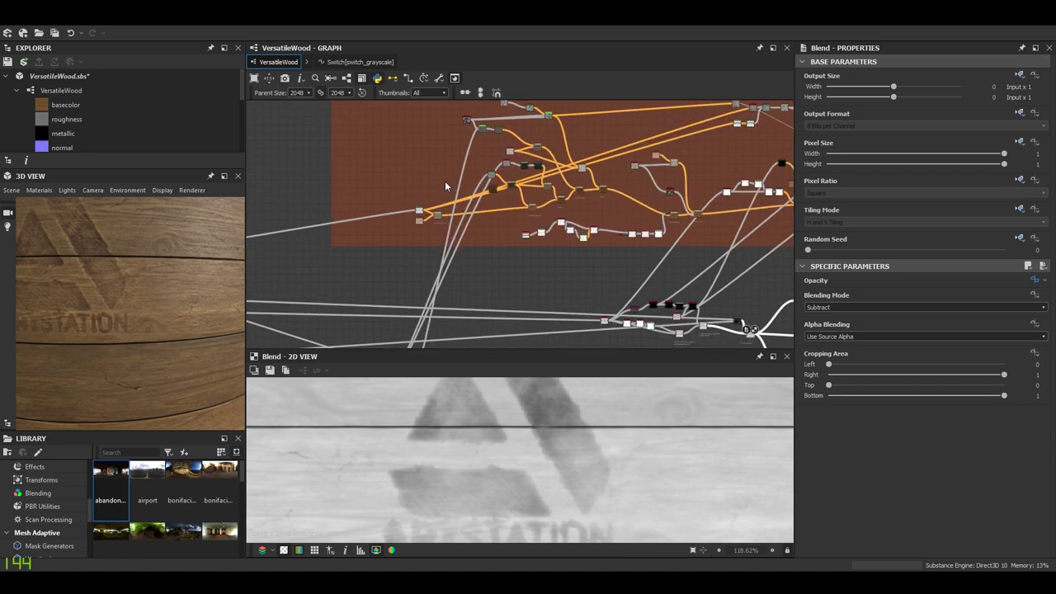
double_click(532, 216)
left_click_drag(518, 219, 526, 221)
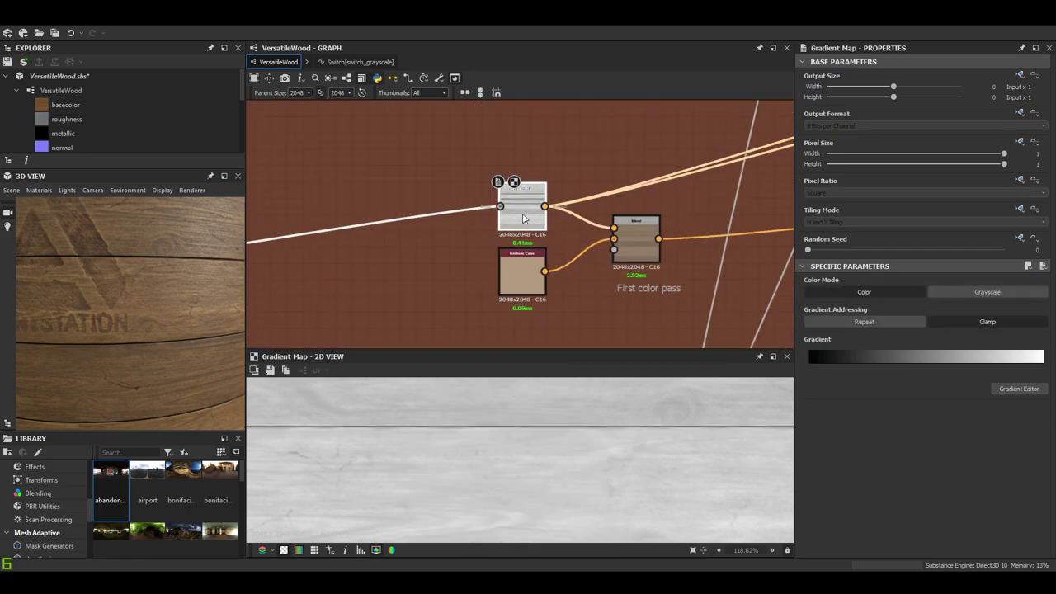
Try recolouring the Gradient Map with a gradient picked from the wood in the 3D view, and undo it.
middle_click_drag(568, 240, 543, 228)
scroll(513, 250, "up", 1)
double_click(511, 256)
left_click(549, 280)
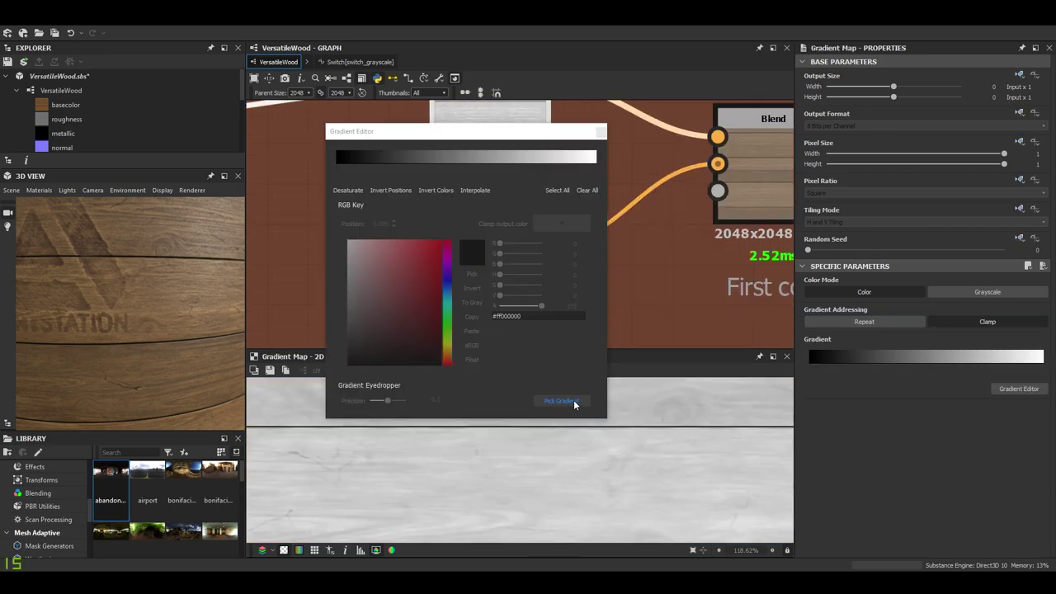
left_click_drag(190, 287, 189, 360)
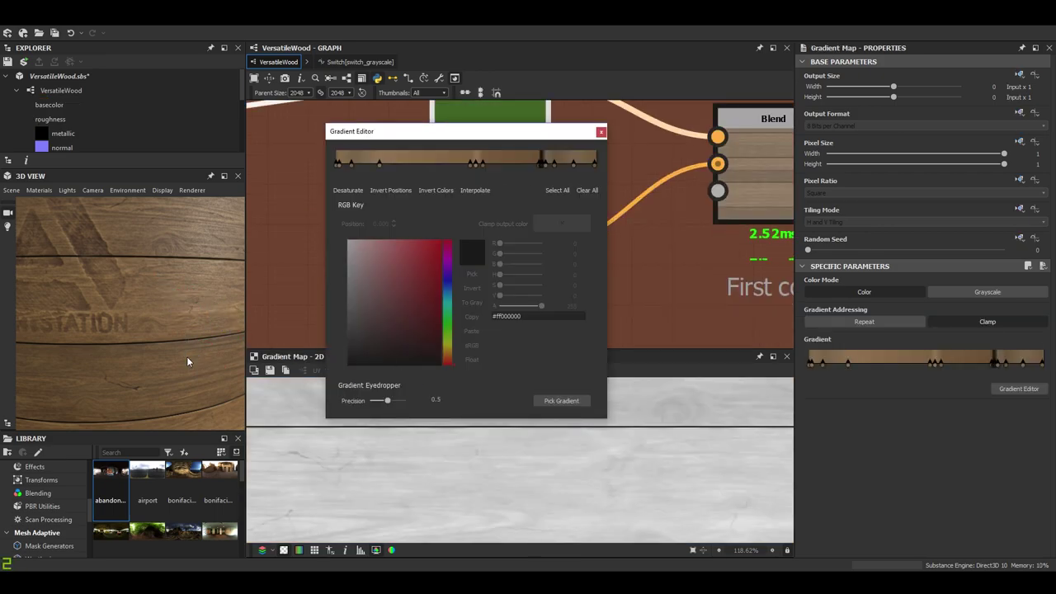
left_click(601, 133)
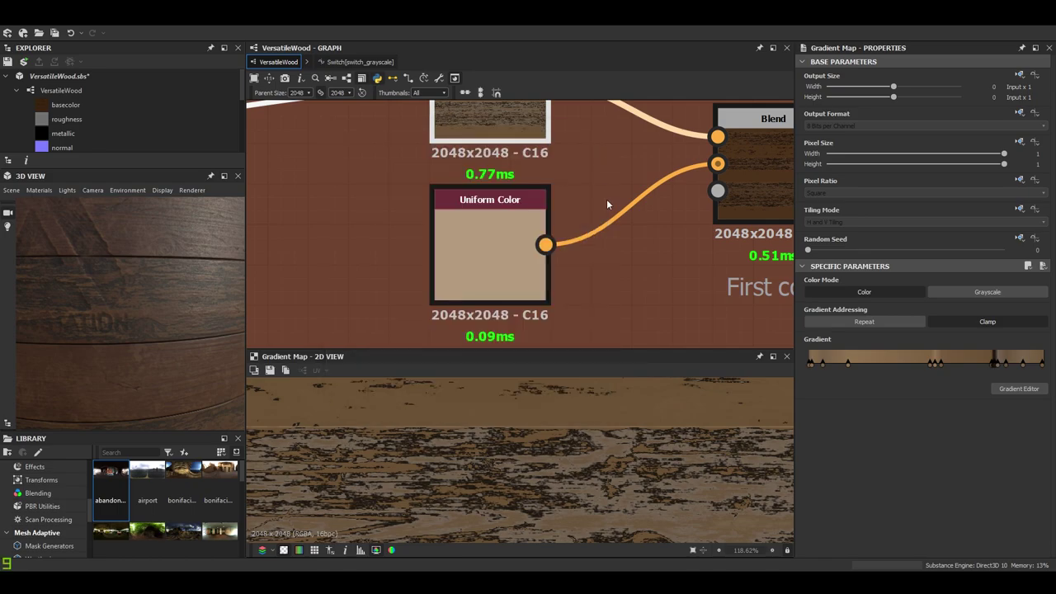
key("ctrl+z")
Inspect the Uniform Color node of the first color pass and the default of the graph's Main color parameter.
double_click(510, 250)
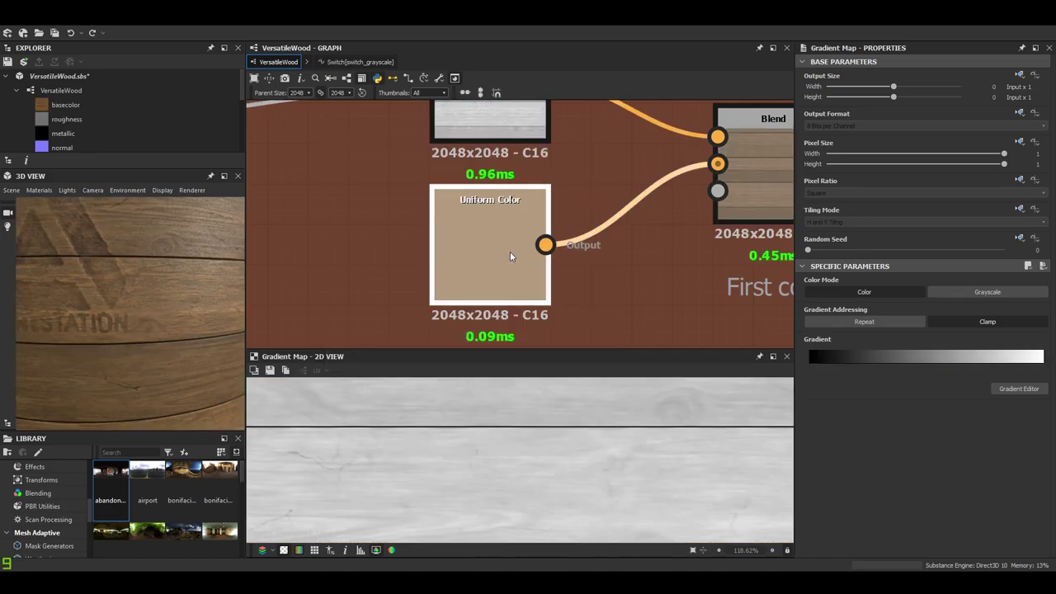
scroll(528, 257, "down", 3)
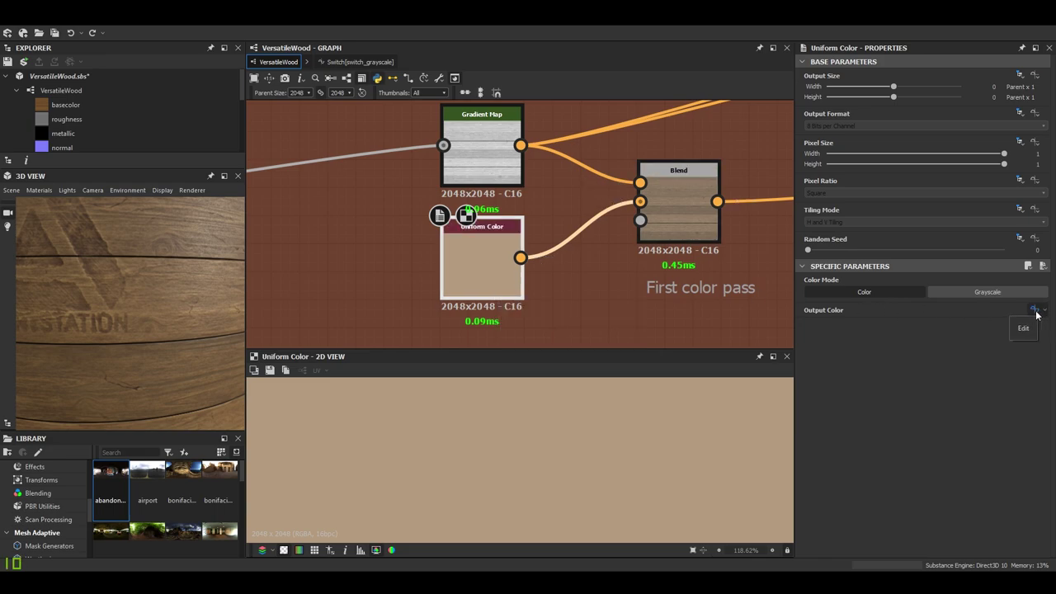
left_click(574, 300)
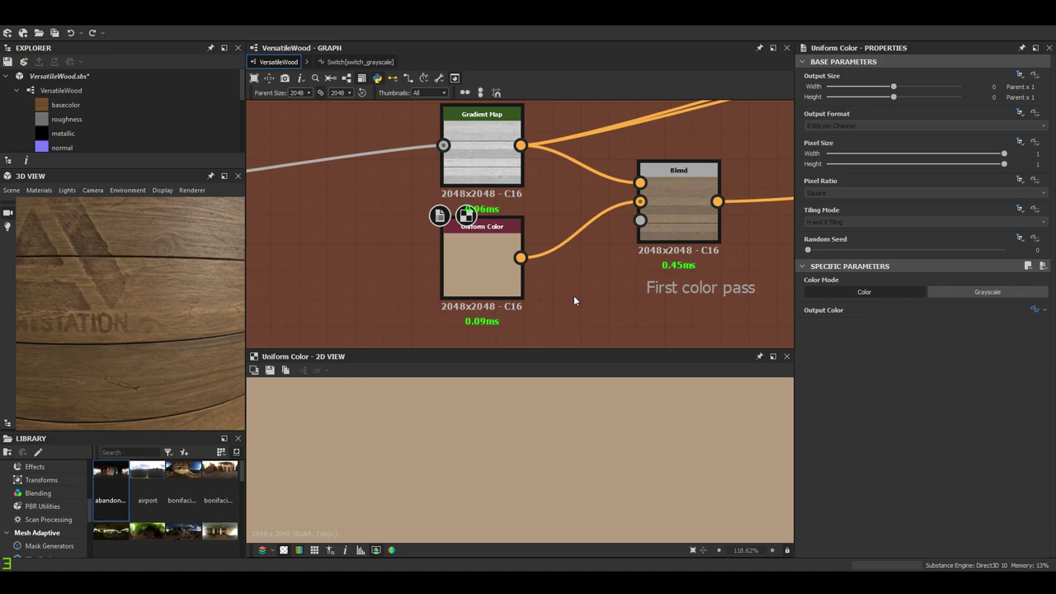
left_click(807, 420)
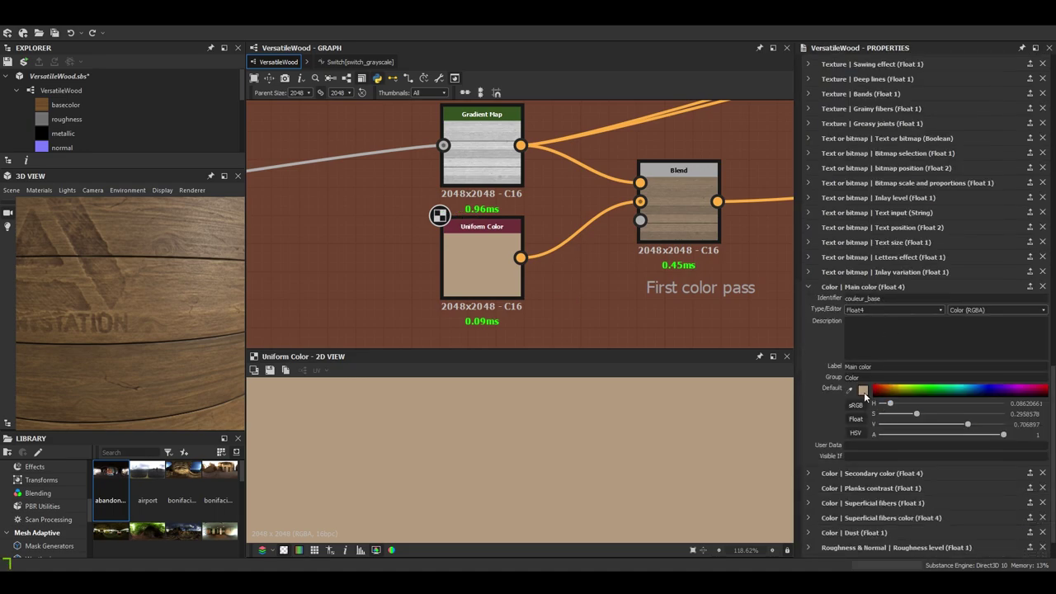
left_click(864, 391)
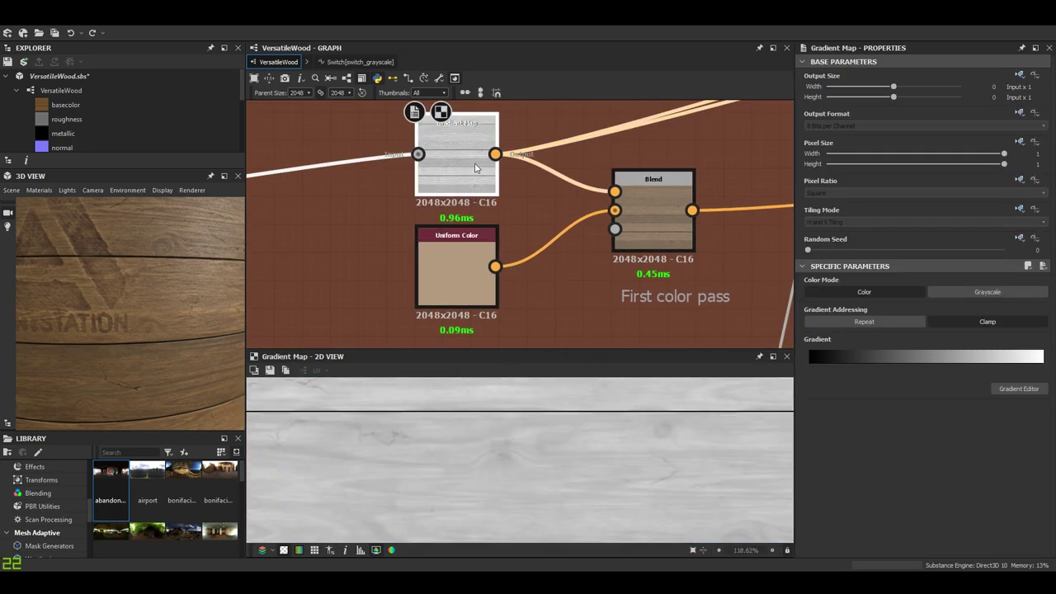
Preview the First color pass Blend node and check how it combines the Gradient Map with the Uniform Color.
middle_click_drag(474, 182, 485, 205)
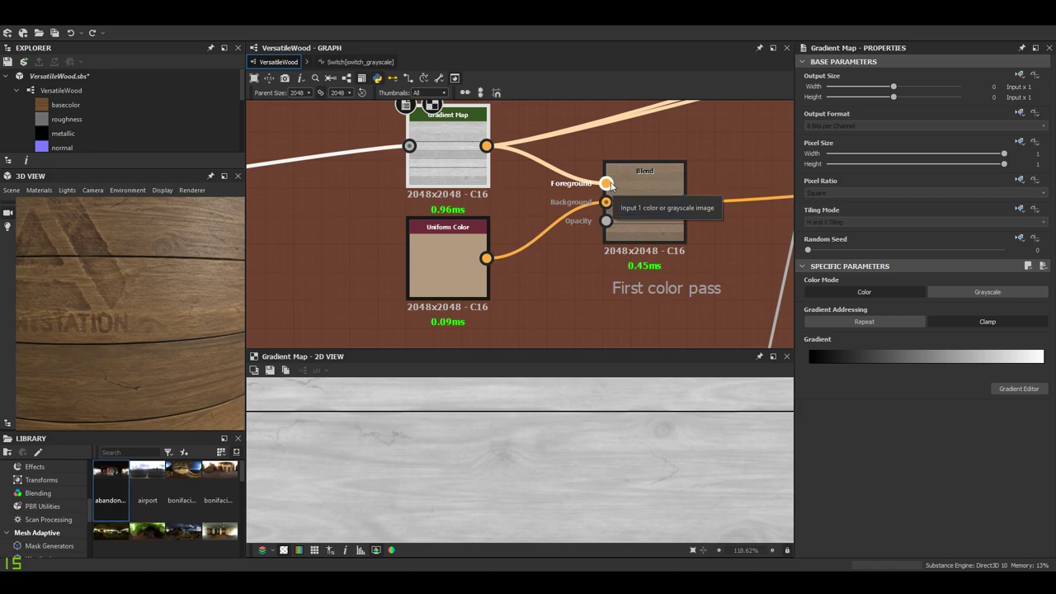
left_click(649, 216)
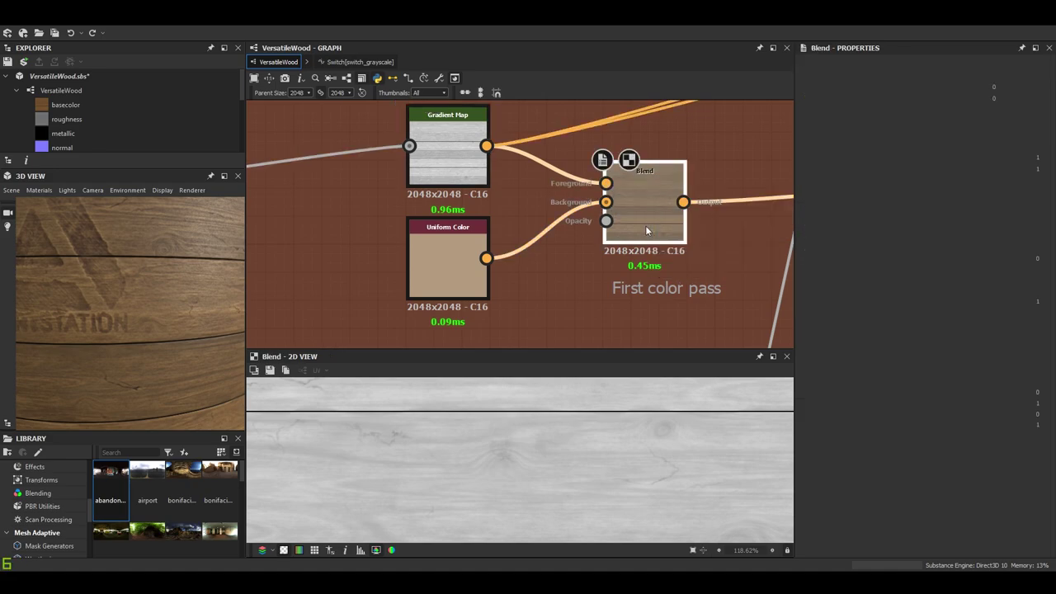
scroll(594, 465, "down", 5)
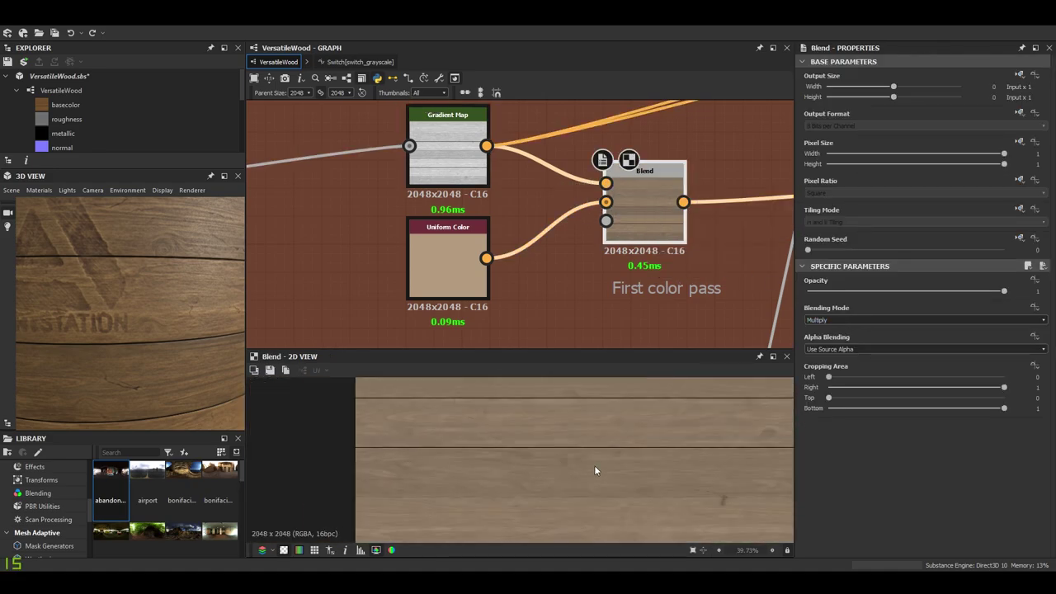
scroll(550, 464, "up", 4)
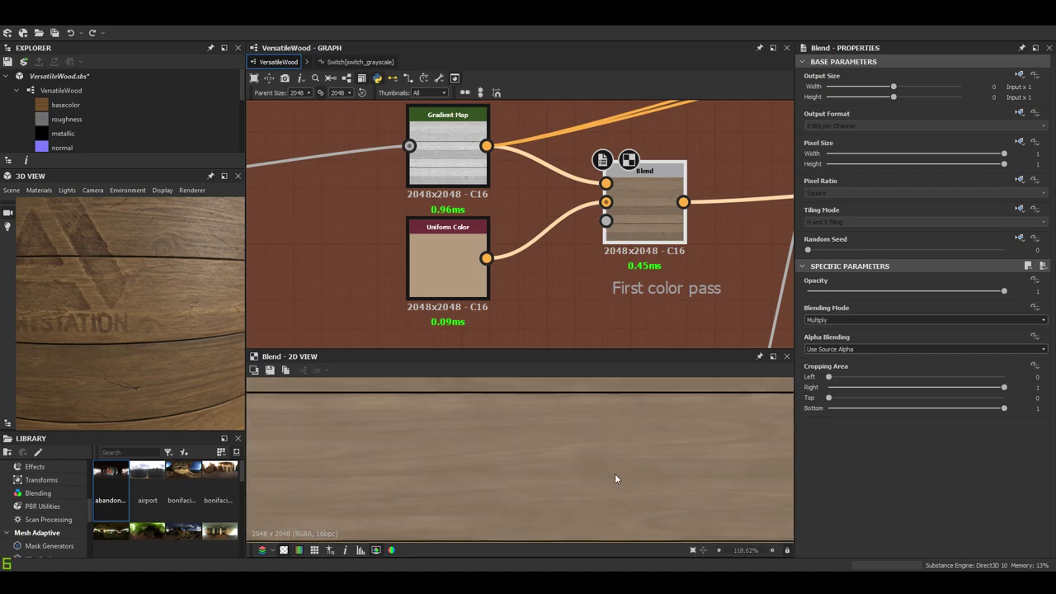
scroll(540, 452, "down", 3)
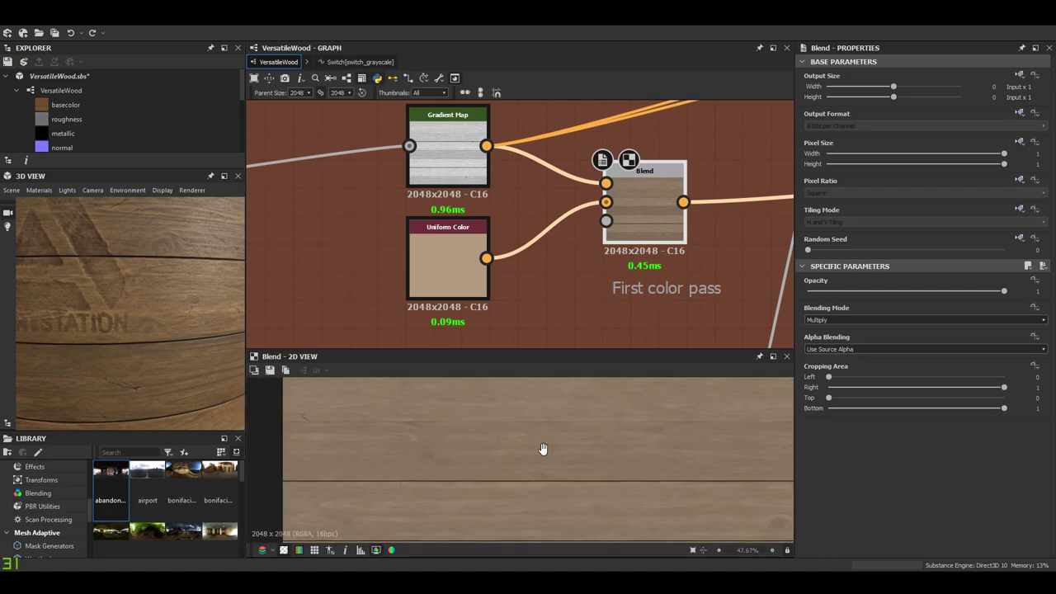
Follow the first color pass output to the Second color pass Blend node and examine its result and blend settings.
scroll(574, 216, "down", 3)
middle_click_drag(573, 216, 398, 226)
scroll(513, 231, "down", 3)
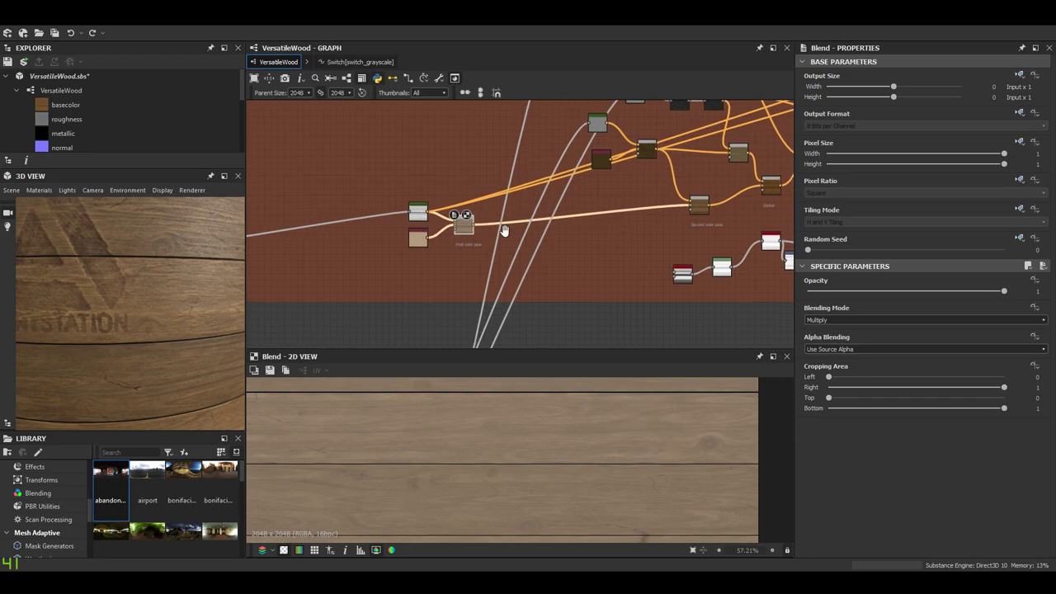
scroll(711, 218, "up", 5)
double_click(641, 174)
middle_click_drag(641, 174, 600, 209)
scroll(528, 449, "up", 2)
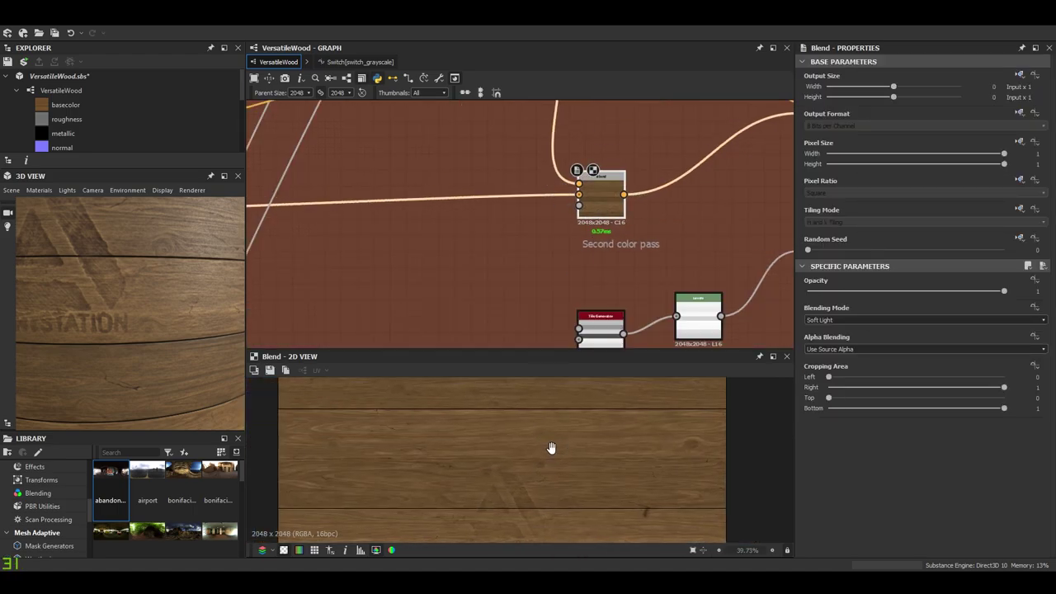
scroll(578, 239, "down", 2)
middle_click_drag(546, 207, 626, 270)
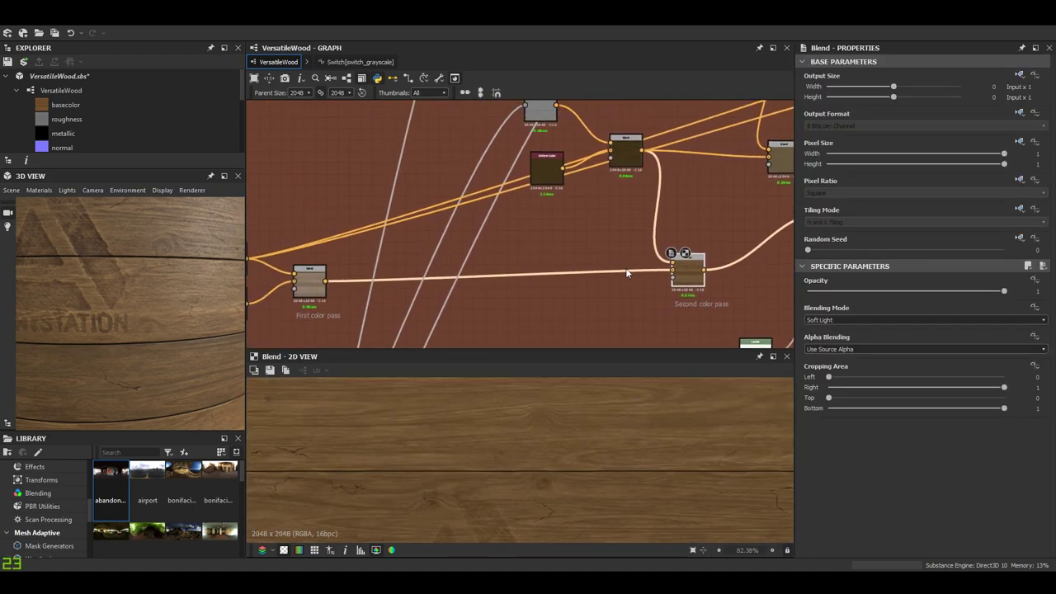
Move the Blend, Uniform Color and Gradient Map nodes feeding the second color pass slightly lower in the graph.
left_click_drag(627, 165, 628, 196)
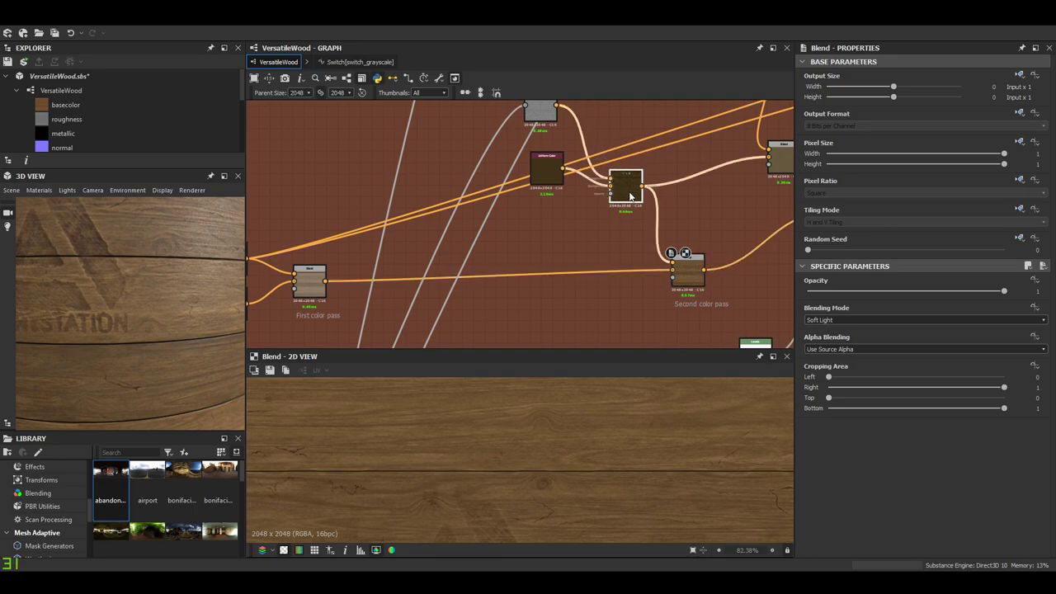
left_click_drag(547, 169, 547, 203)
left_click_drag(539, 123, 540, 153)
Preview the Blend node feeding the second color pass and its Gradient Map input.
left_click(626, 188)
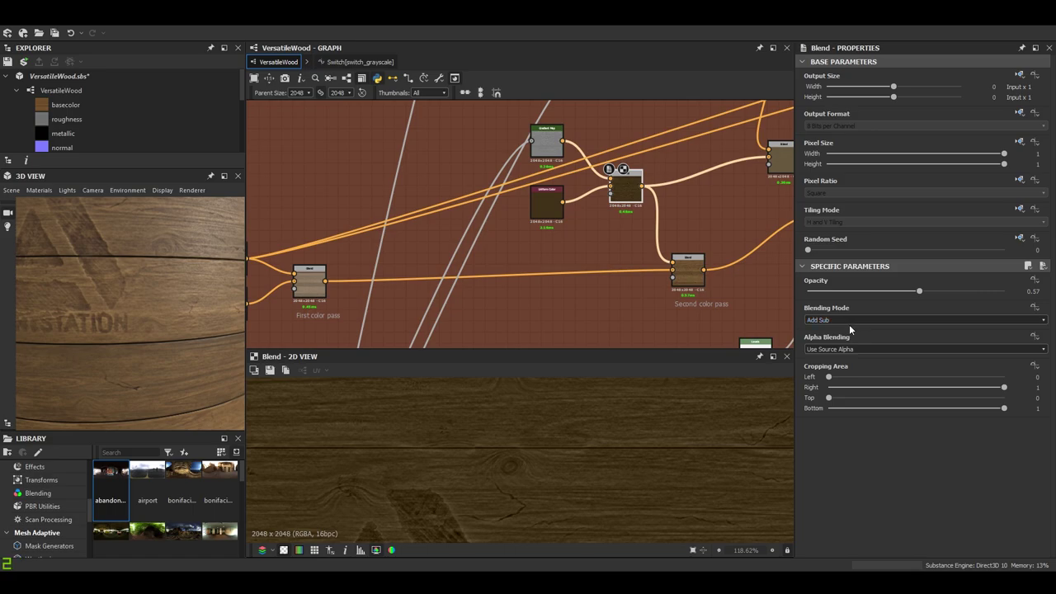
scroll(646, 467, "down", 5)
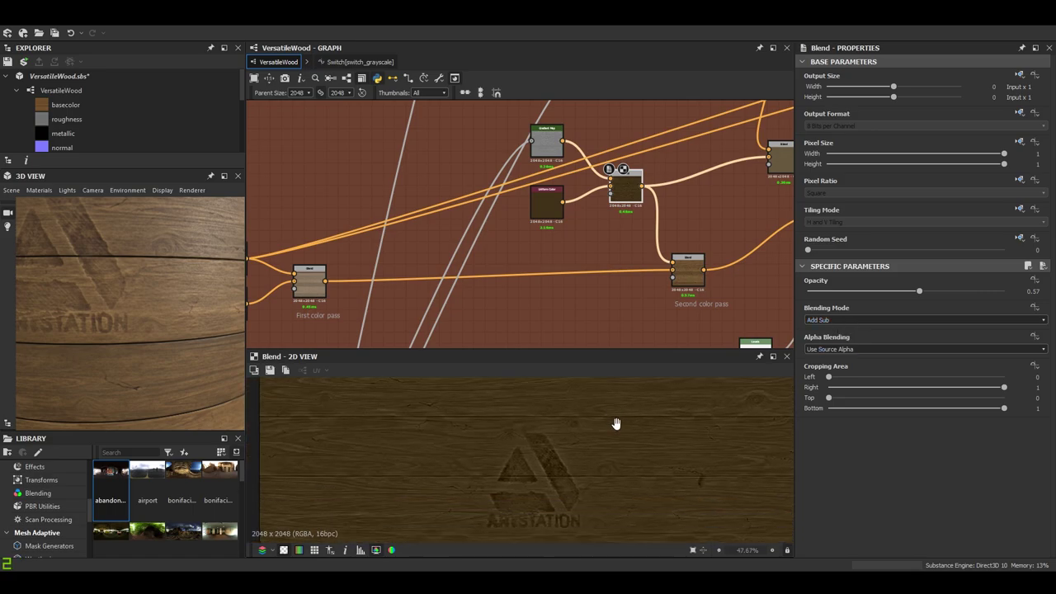
left_click(547, 138)
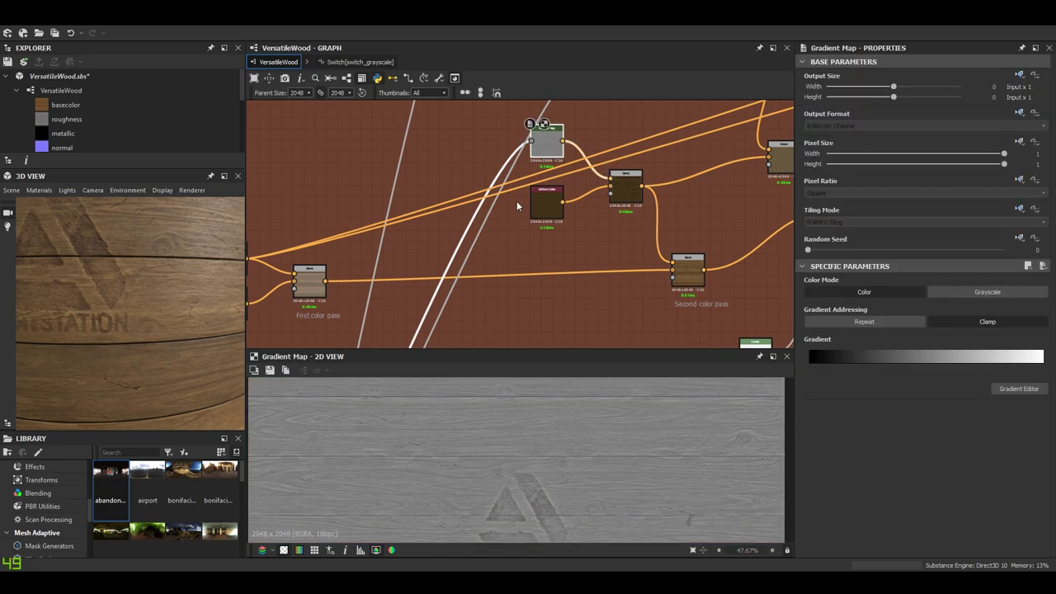
scroll(532, 142, "up", 3)
scroll(540, 455, "up", 5)
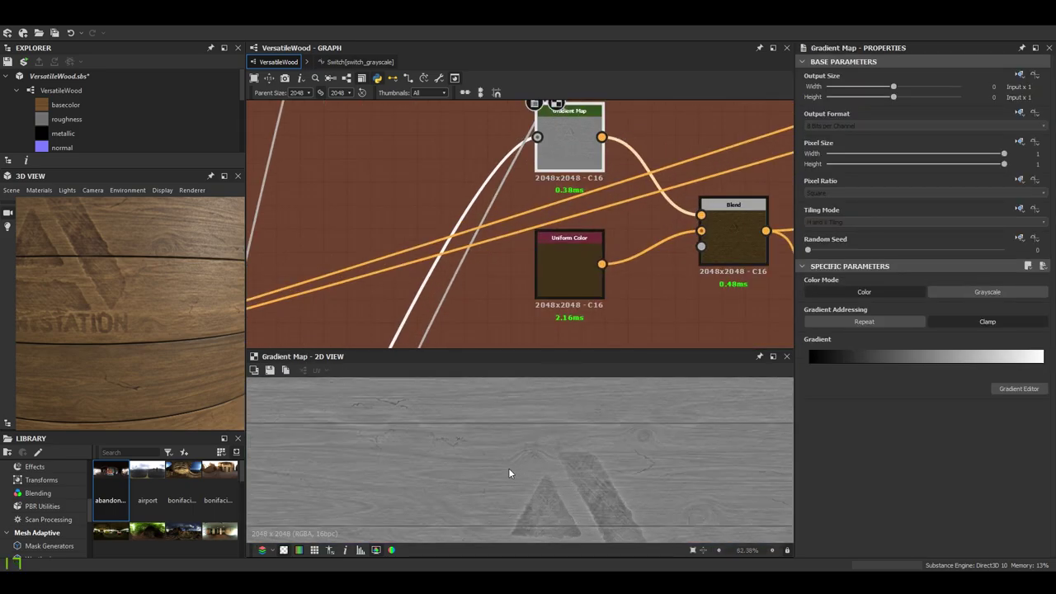
Trace the Gradient Map's input back to the Roughness frame and preview the Curvature Smooth node.
scroll(532, 157, "down", 5)
middle_click_drag(534, 161, 594, 62)
scroll(579, 108, "up", 6)
middle_click_drag(581, 112, 542, 215)
scroll(541, 215, "up", 2)
double_click(542, 214)
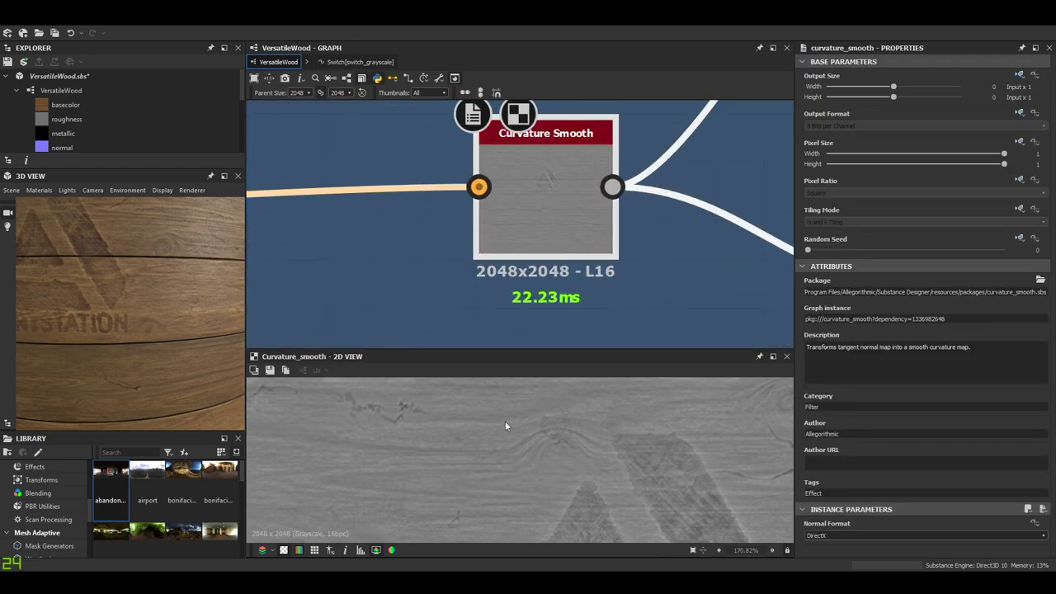
Examine the Normal node feeding Curvature Smooth, and compare it with the Curvature Smooth output.
scroll(505, 421, "down", 4)
scroll(601, 229, "down", 5)
scroll(602, 230, "down", 3)
middle_click_drag(578, 271, 791, 238)
scroll(542, 218, "up", 5)
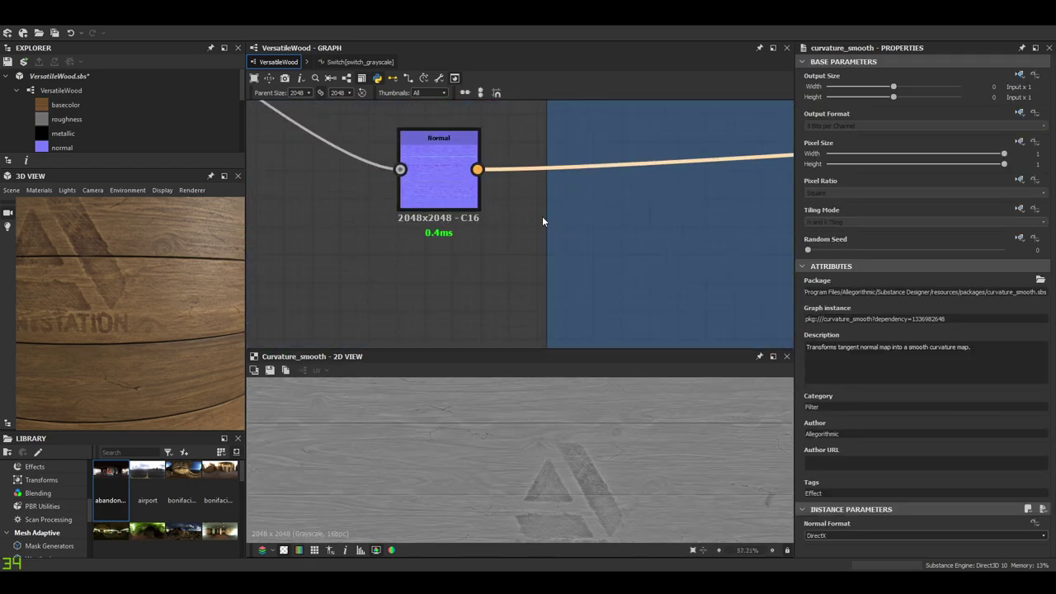
double_click(471, 191)
scroll(728, 235, "down", 5)
middle_click_drag(714, 226, 419, 247)
middle_click_drag(563, 277, 560, 245)
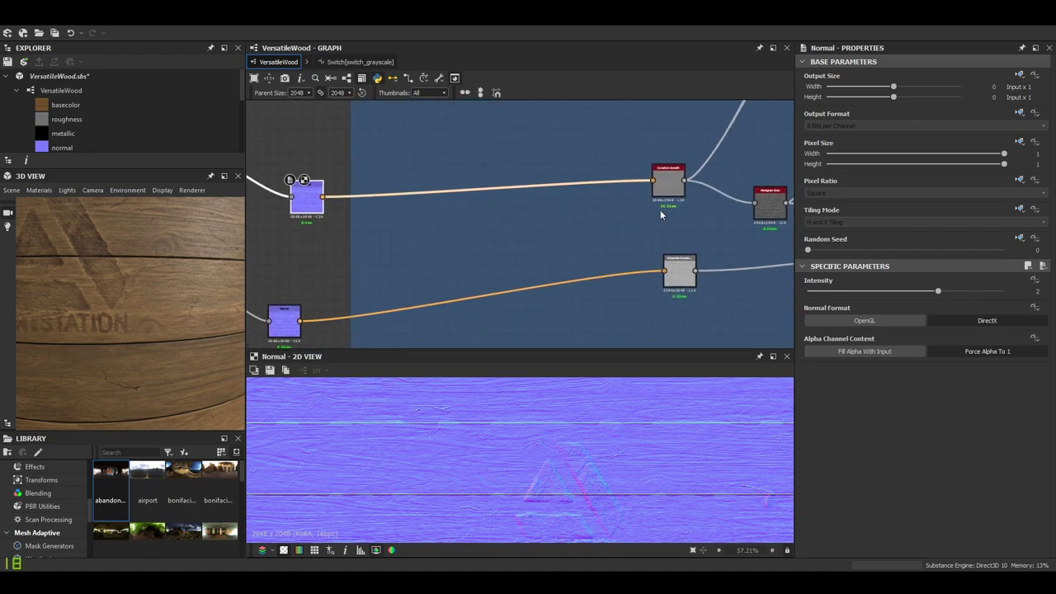
scroll(660, 209, "up", 4)
double_click(512, 287)
scroll(623, 214, "down", 4)
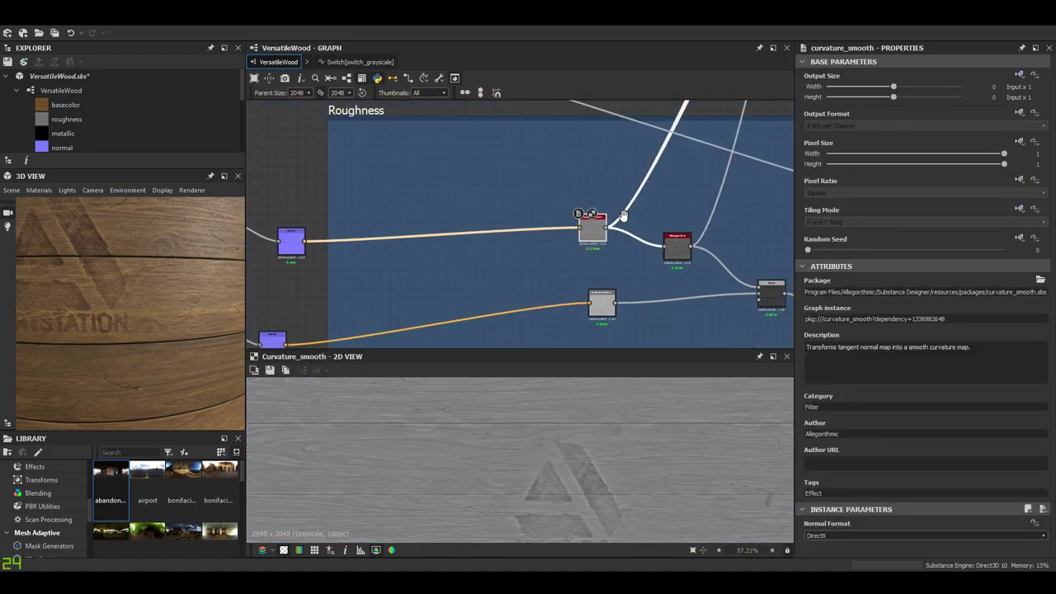
Follow the Curvature Smooth output back to the Color frame and preview the Gradient Map it feeds.
middle_click_drag(623, 215, 570, 445)
middle_click_drag(590, 165, 516, 396)
middle_click_drag(528, 190, 451, 434)
middle_click_drag(536, 157, 481, 325)
scroll(523, 251, "up", 4)
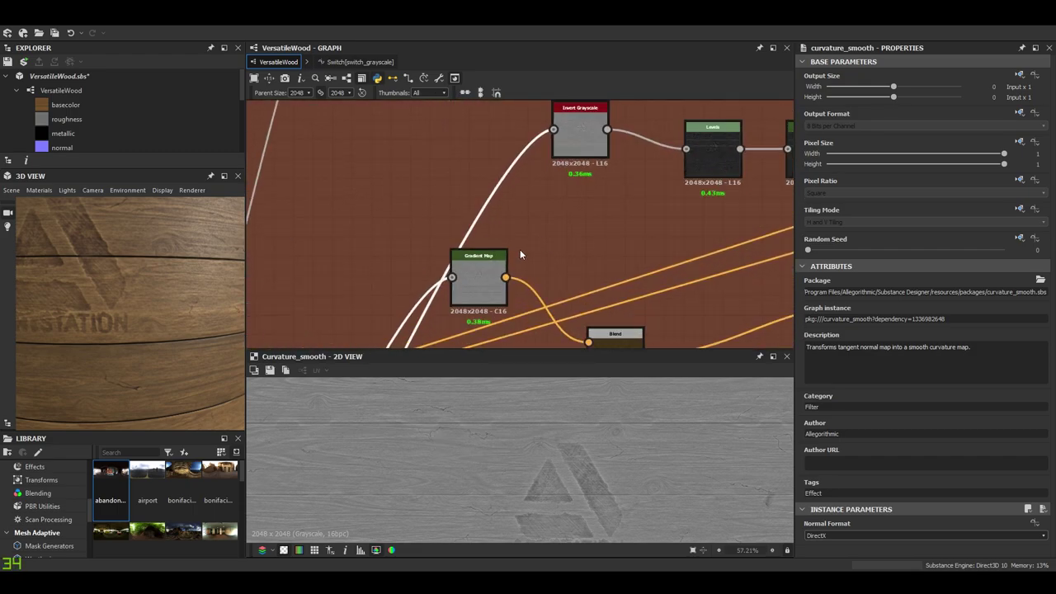
middle_click_drag(520, 255, 511, 188)
double_click(511, 188)
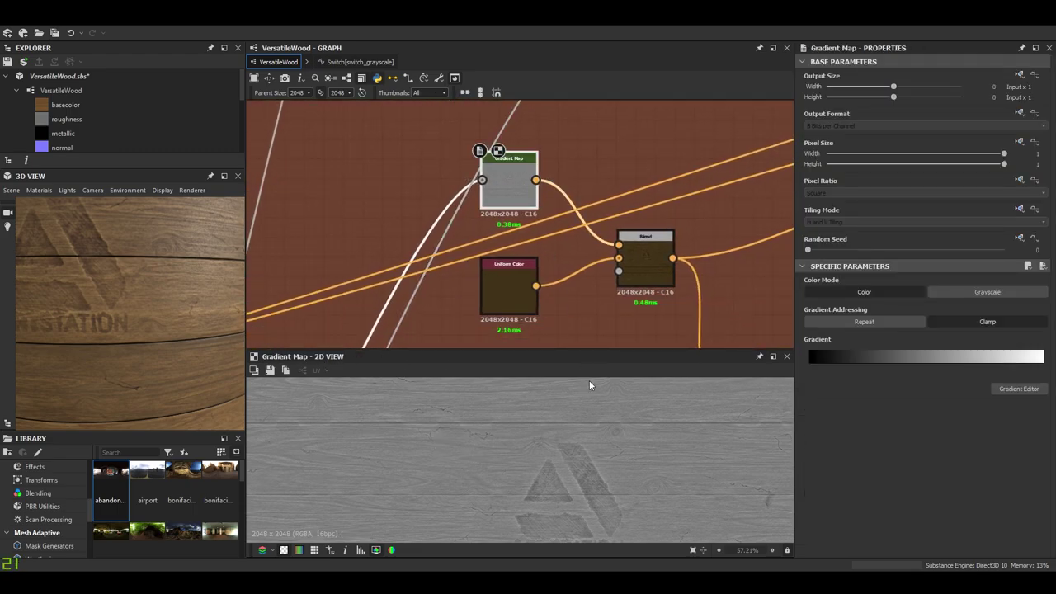
Review the blend settings of the Blend node after this Gradient Map and preview its dark Uniform Color input.
middle_click_drag(582, 218, 561, 177)
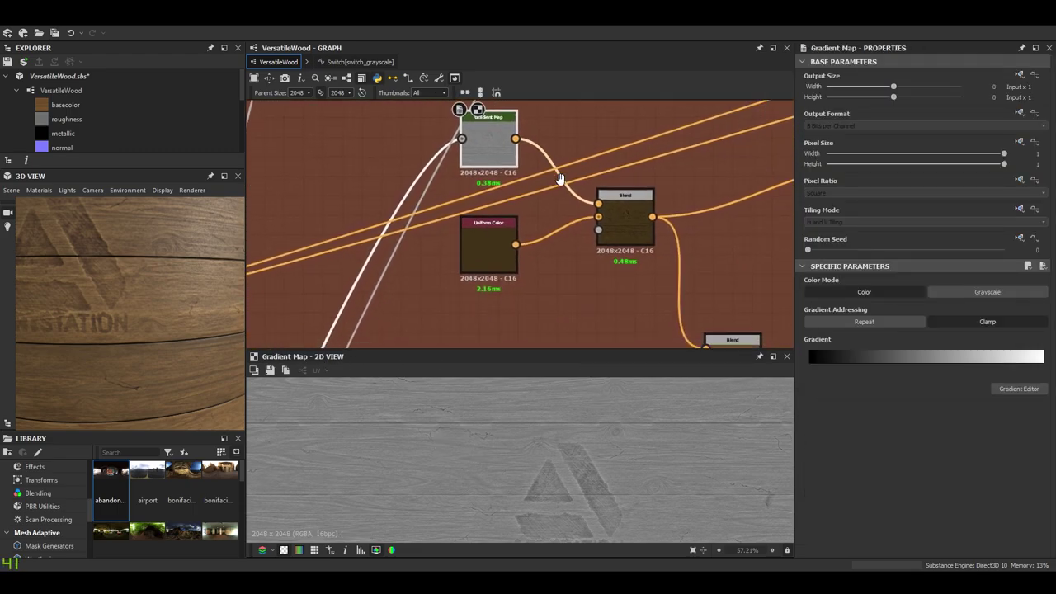
double_click(644, 235)
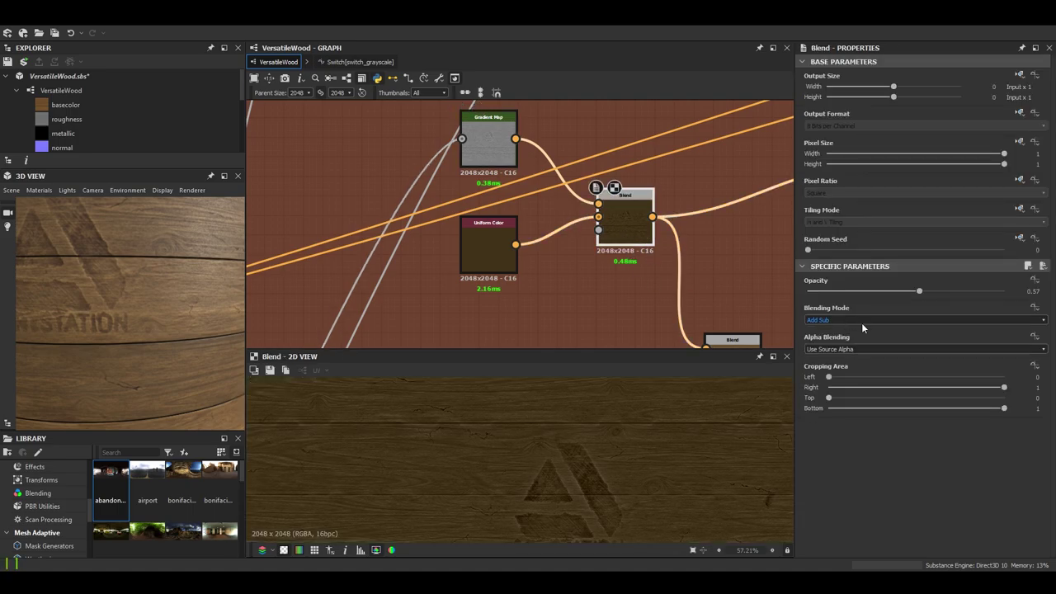
double_click(510, 265)
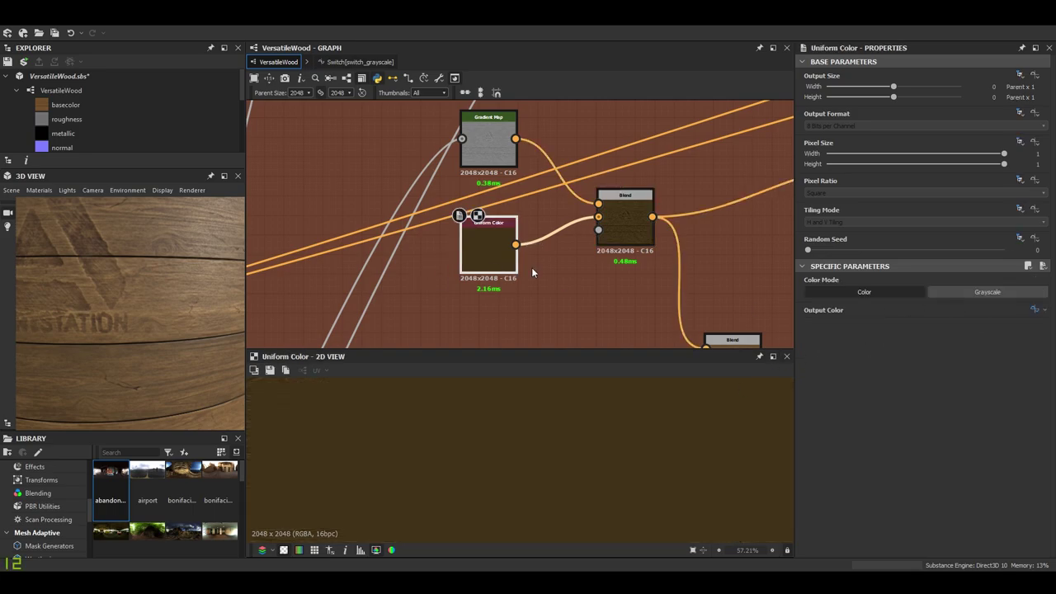
middle_click_drag(532, 273, 485, 165)
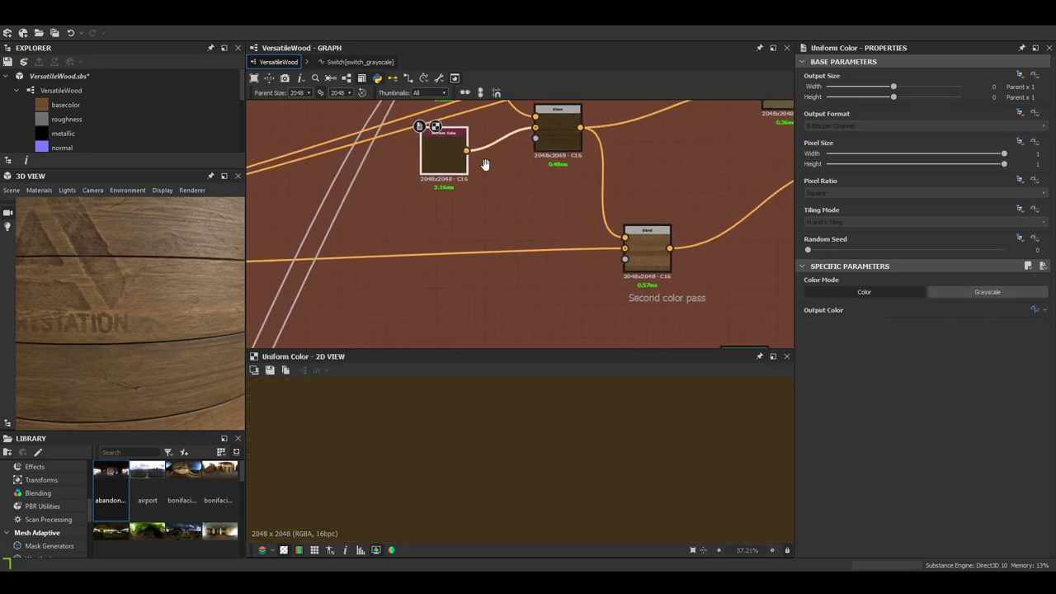
Compare the Second color pass Blend with its dark Uniform Color source and the Add Sub Blend feeding it.
double_click(645, 250)
double_click(434, 156)
middle_click_drag(692, 219, 661, 249)
double_click(631, 281)
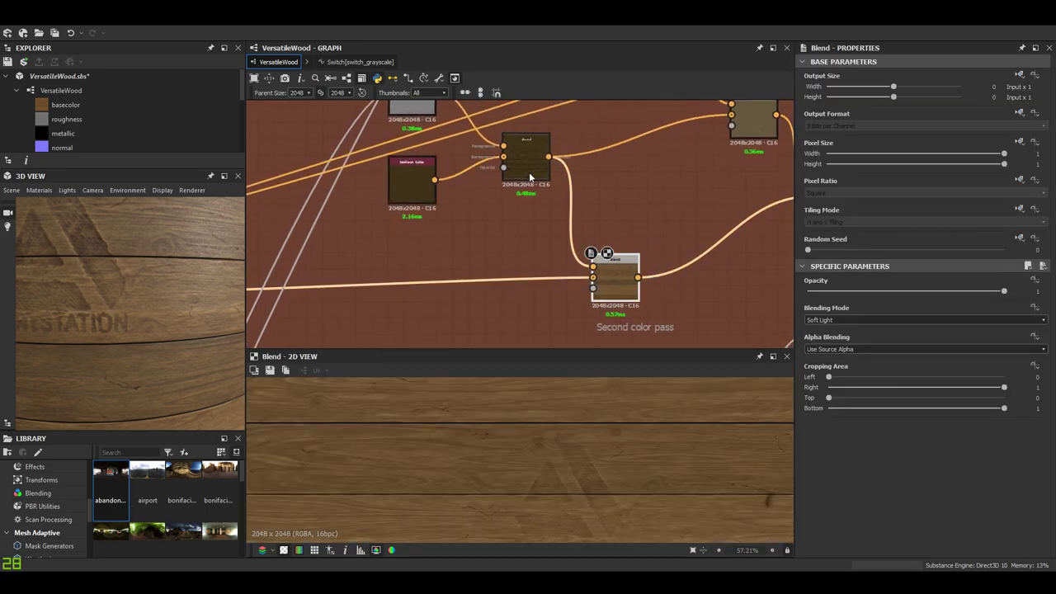
double_click(531, 178)
Preview the First color pass Blend and compare it with the Second color pass result.
middle_click_drag(486, 255, 718, 193)
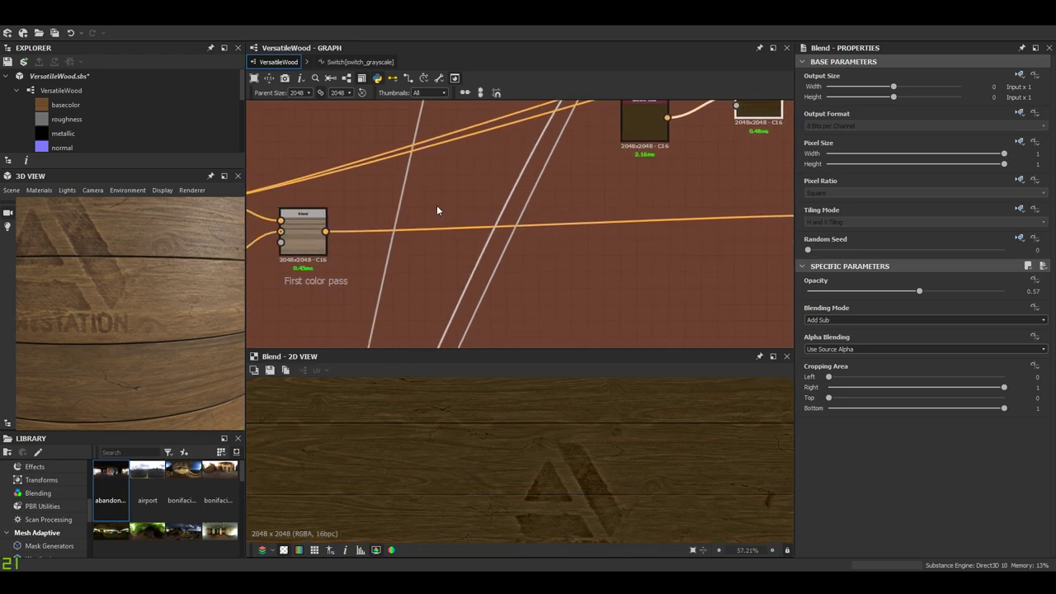
left_click(289, 250)
middle_click_drag(602, 163, 344, 183)
double_click(337, 218)
left_click(603, 273)
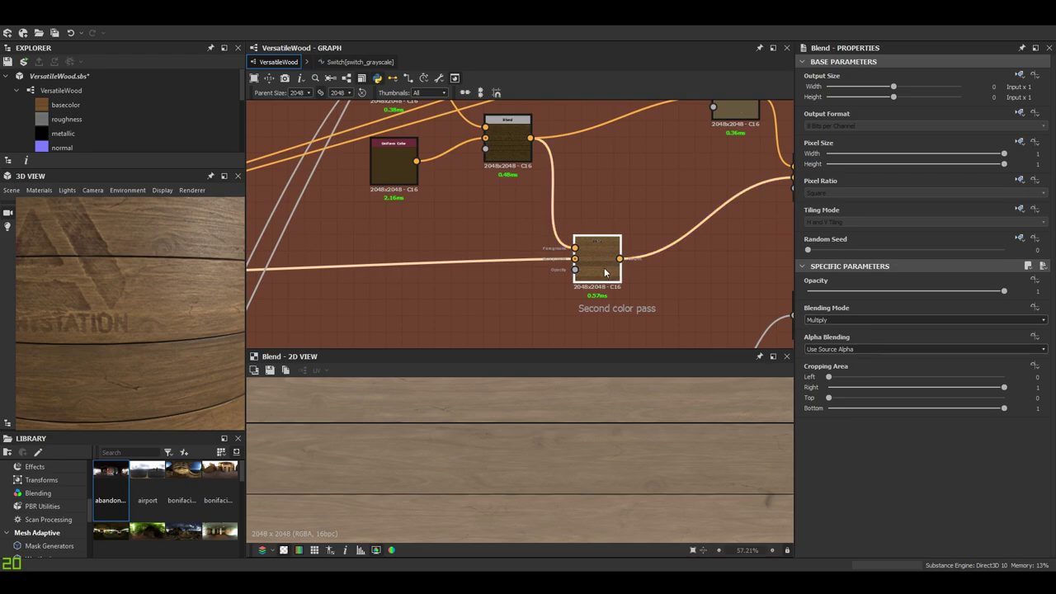
left_click(603, 314)
left_click(658, 289)
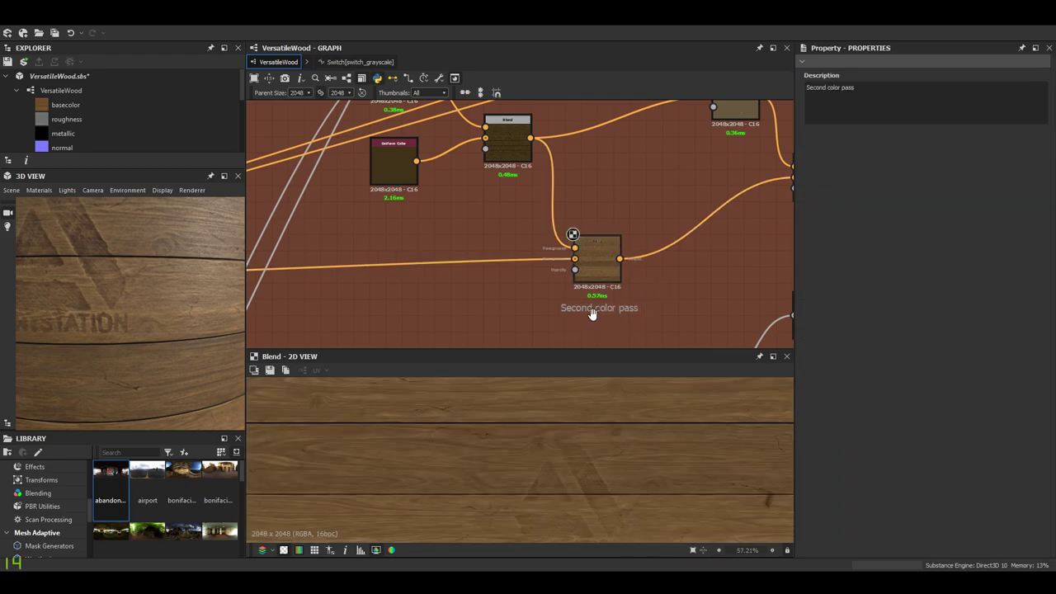
Preview the Darker Blend and compare it with the Second color pass Blend that feeds it.
scroll(608, 263, "down", 3)
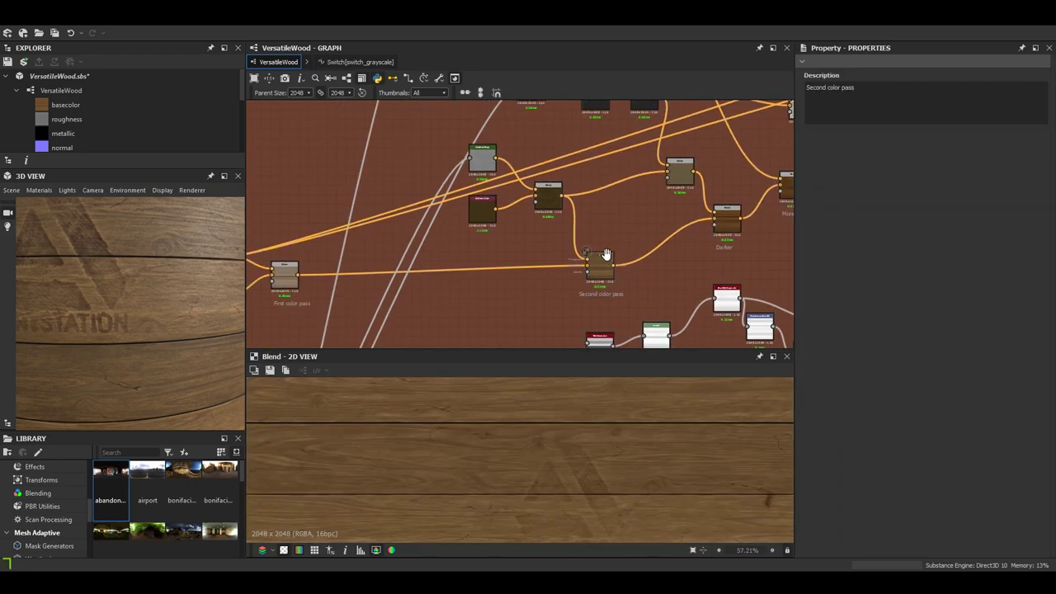
middle_click_drag(606, 254, 534, 240)
scroll(674, 216, "up", 4)
double_click(645, 201)
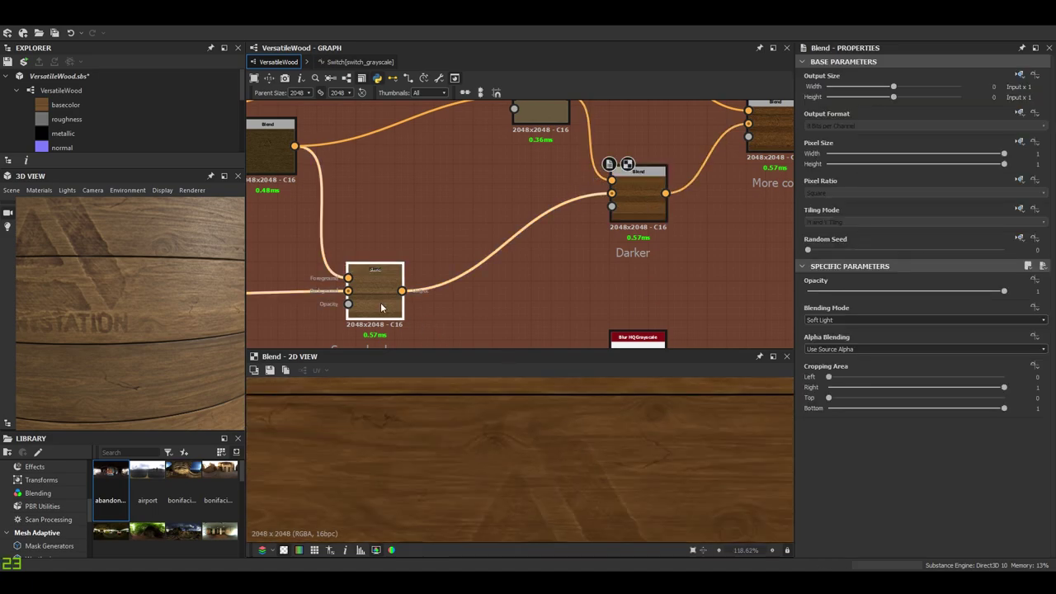
double_click(371, 290)
double_click(658, 215)
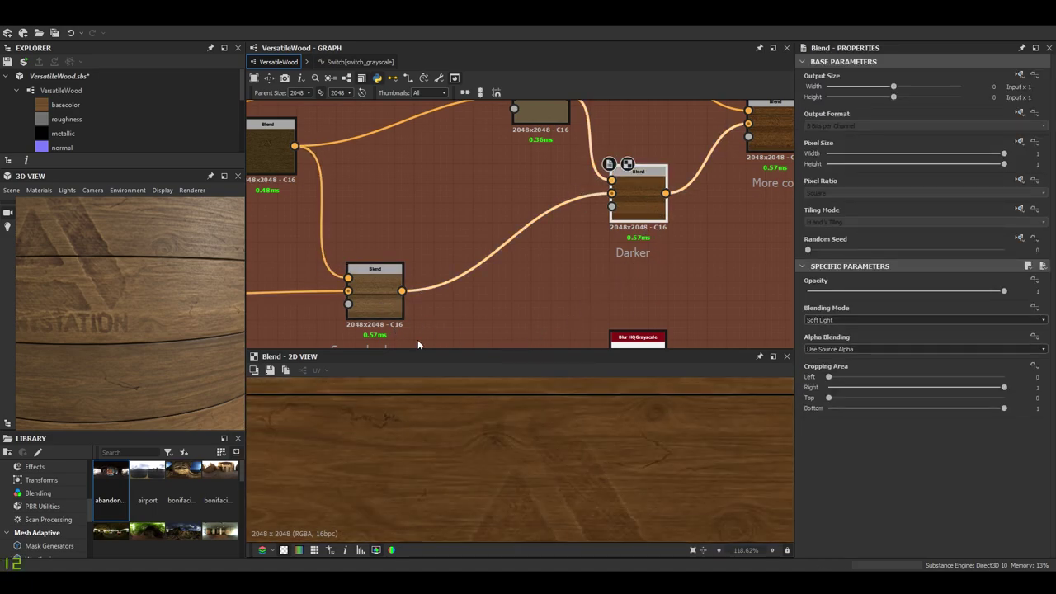
scroll(619, 449, "down", 1)
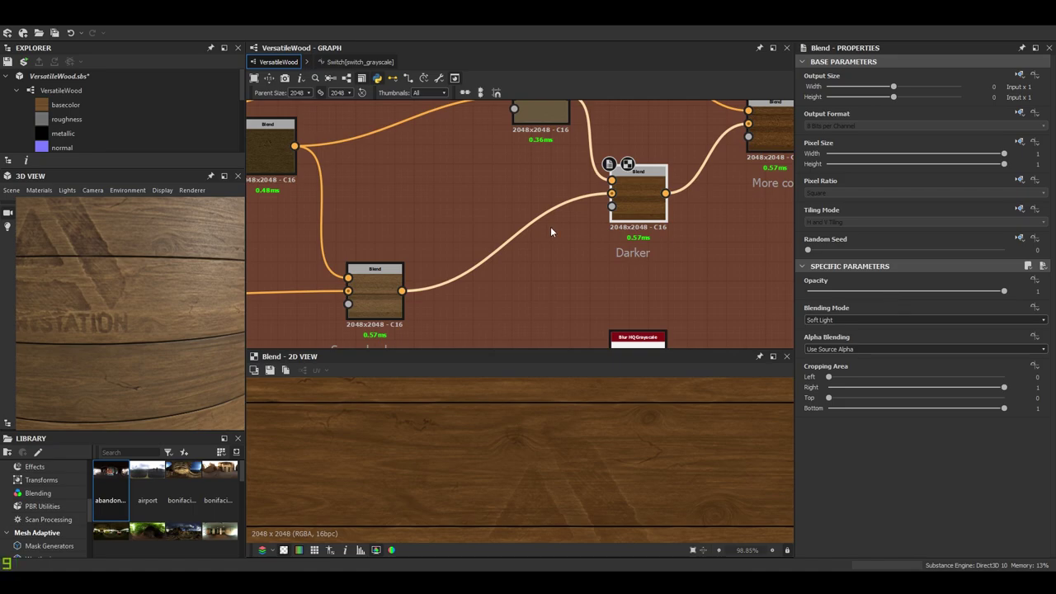
Connect the Second color pass output directly to the More contrast Blend, bypassing Darker, and check the 3D preview.
mouse_move(453, 216)
middle_mouse_down()
mouse_move(487, 258)
mouse_move(491, 334)
middle_mouse_up()
double_click(580, 213)
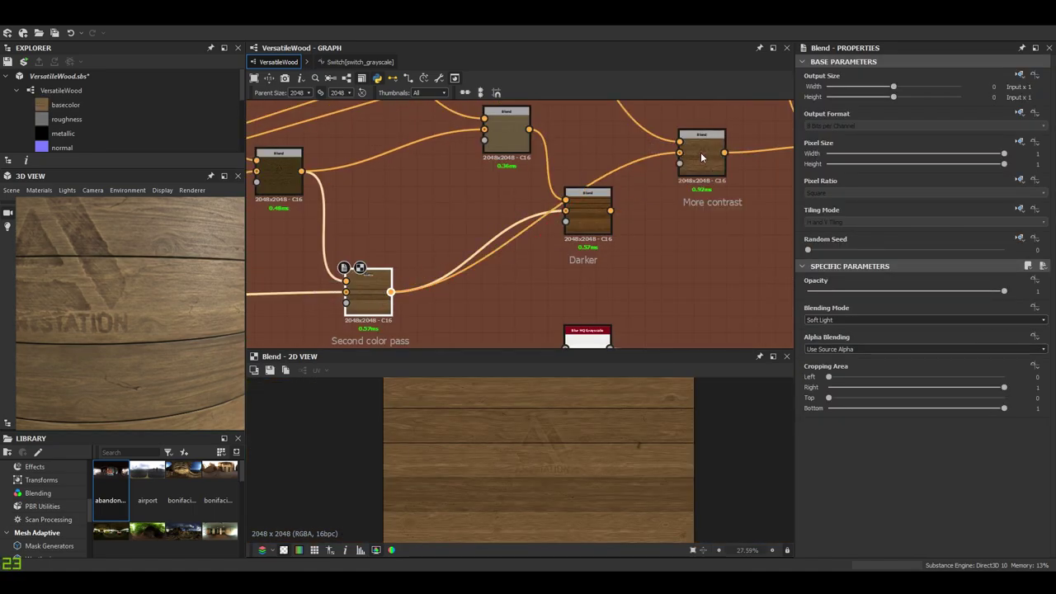
left_click_drag(95, 332, 179, 326)
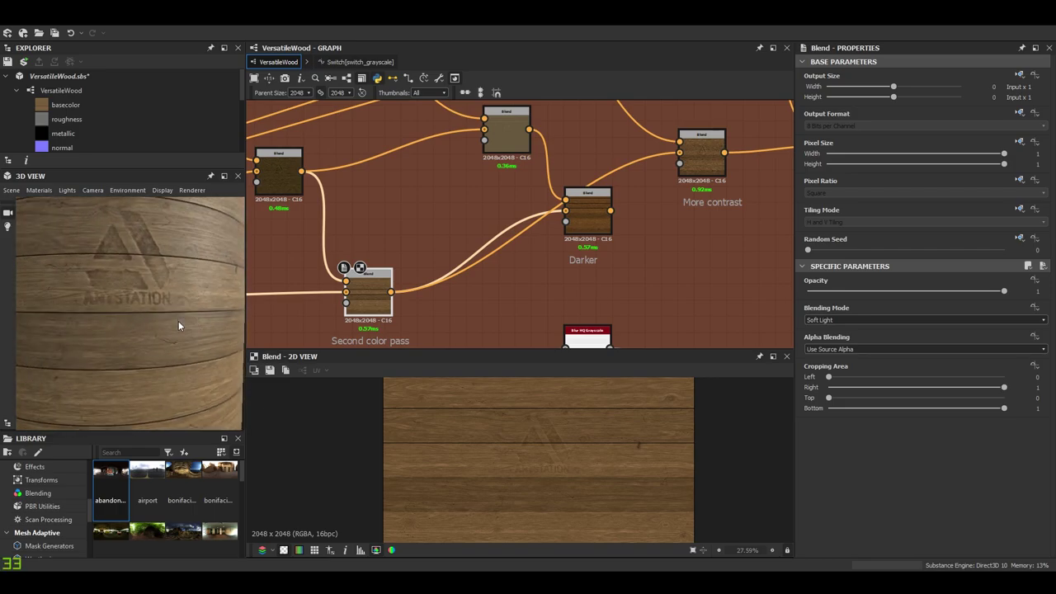
Move the Darker node up beside its Blend input, and look over the First color pass nodes.
middle_click_drag(558, 255, 642, 315)
left_click_drag(666, 282, 531, 197)
scroll(589, 201, "down", 4)
middle_click_drag(490, 274, 596, 230)
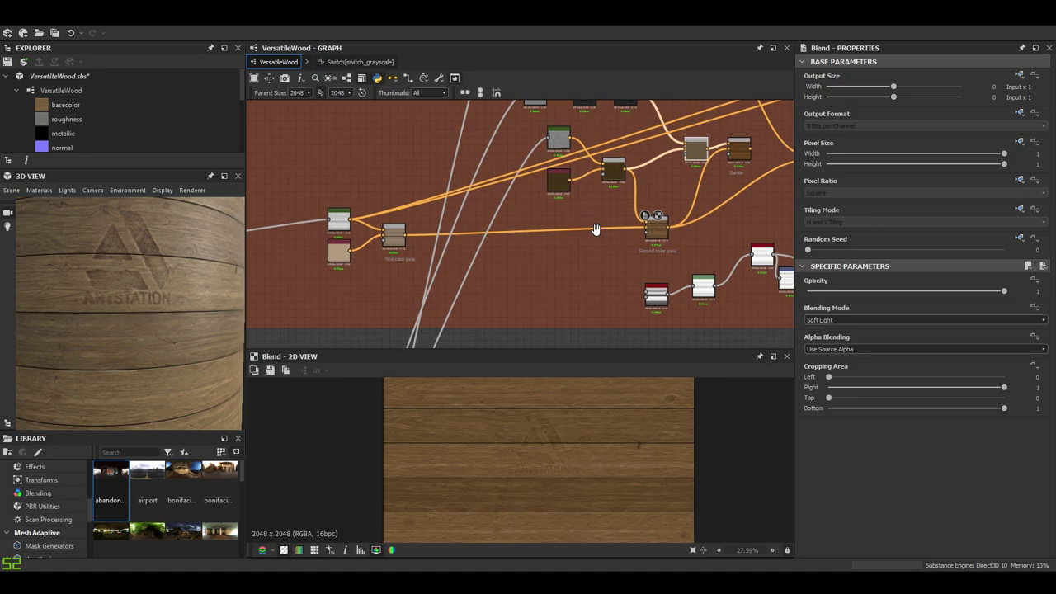
scroll(452, 260, "up", 2)
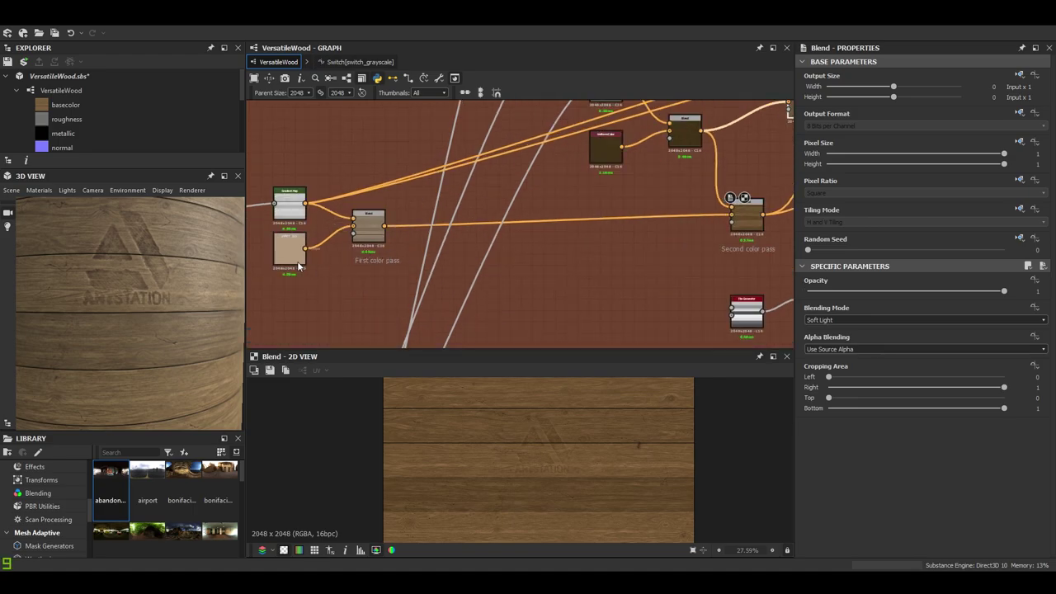
left_click_drag(127, 321, 114, 329)
scroll(289, 244, "up", 3)
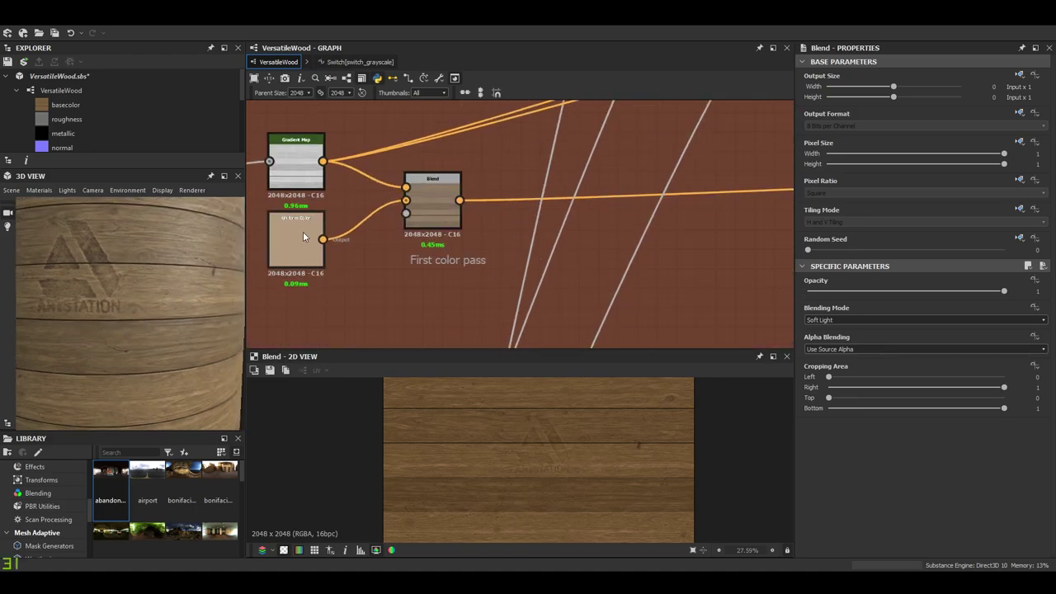
scroll(289, 240, "down", 6)
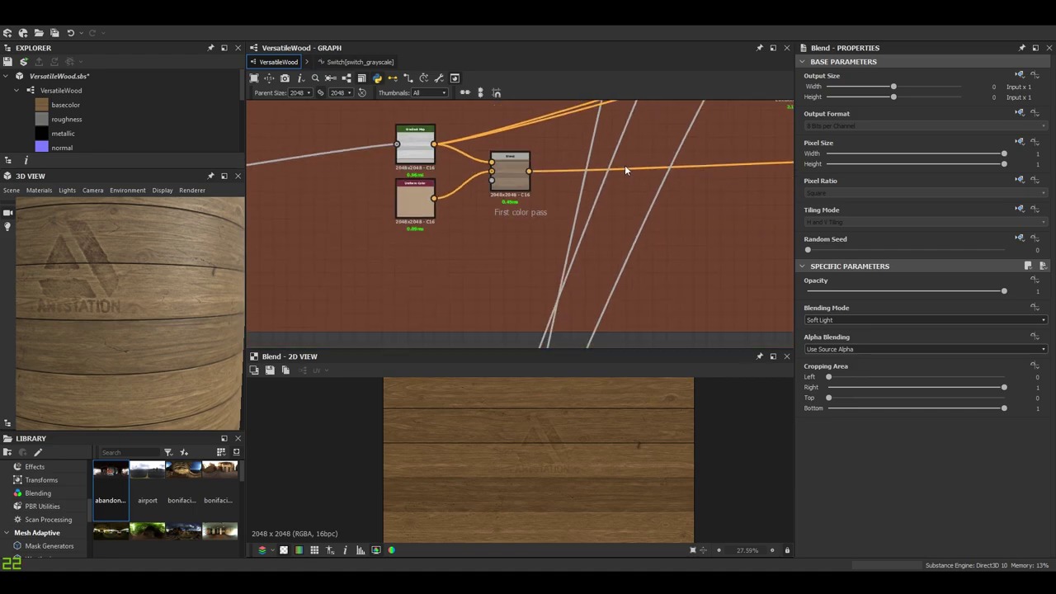
scroll(670, 248, "up", 2)
Delete the bypassed Darker Blend together with the Blend, Gradient Map and upstream grayscale nodes that feed only it.
middle_click_drag(671, 248, 593, 308)
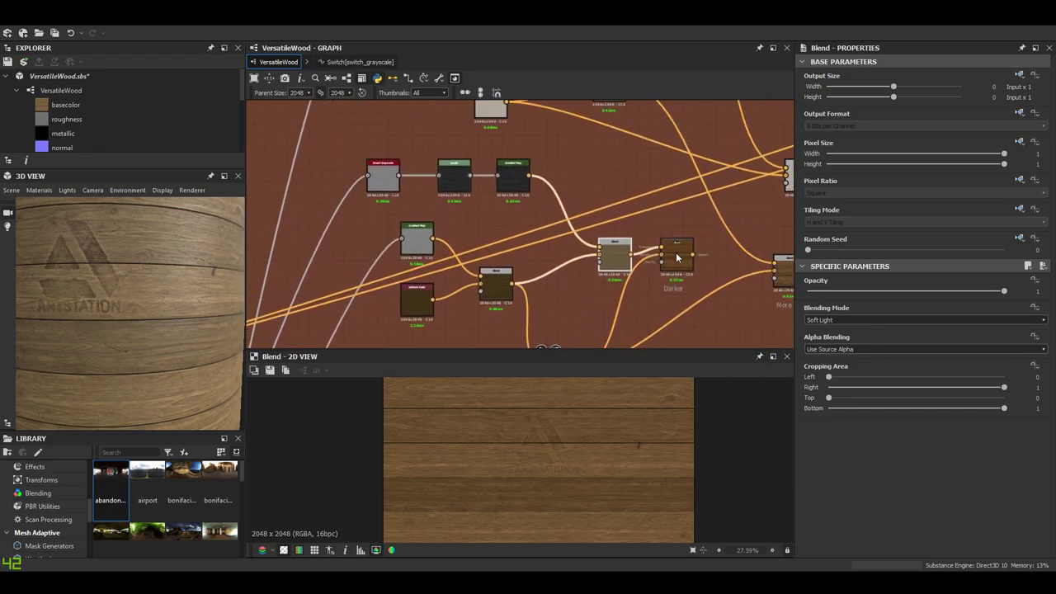
left_click_drag(677, 258, 649, 251)
left_click_drag(615, 255, 507, 188)
left_click_drag(649, 251, 496, 173)
left_click_drag(370, 151, 544, 192)
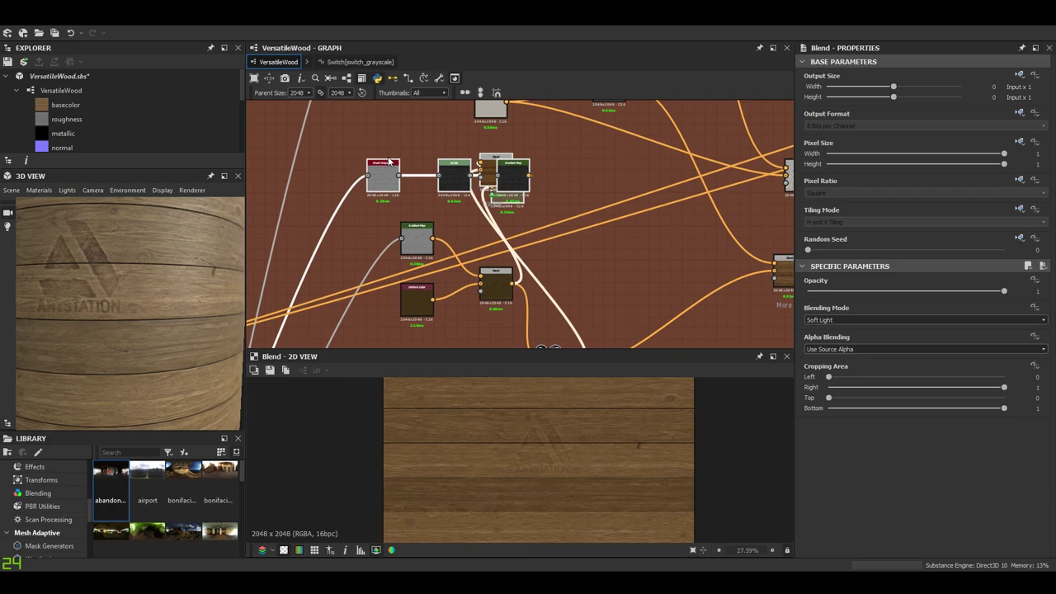
key("Delete")
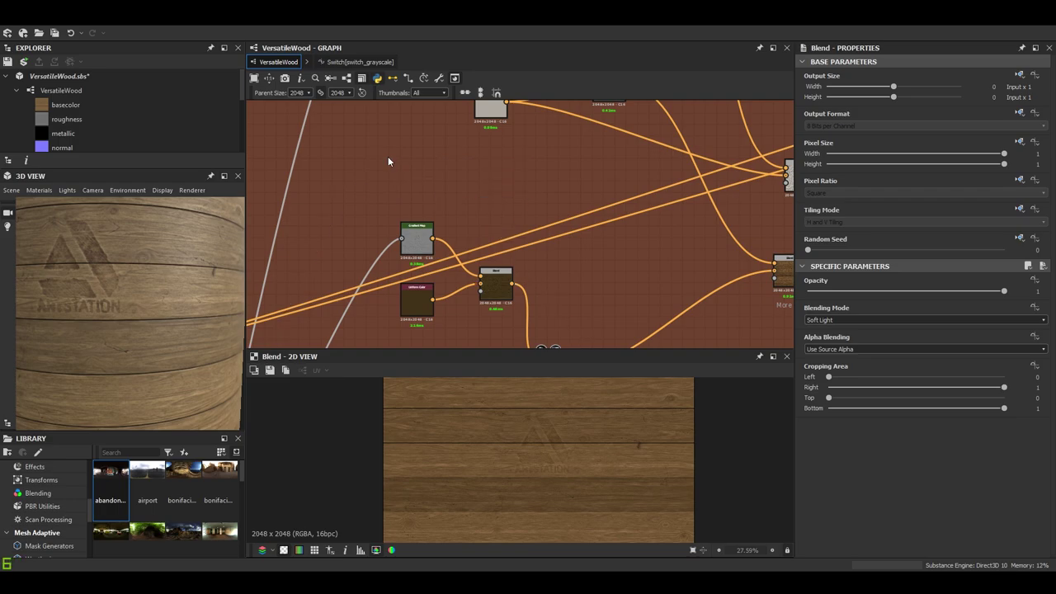
Close the gap left in the graph by repositioning the More contrast Blend, light Uniform Color, DeteDirectionalWarp and Gradient Map nodes.
middle_click_drag(648, 207, 526, 117)
left_click_drag(672, 191, 614, 223)
scroll(566, 222, "down", 3)
middle_click_drag(551, 225, 551, 270)
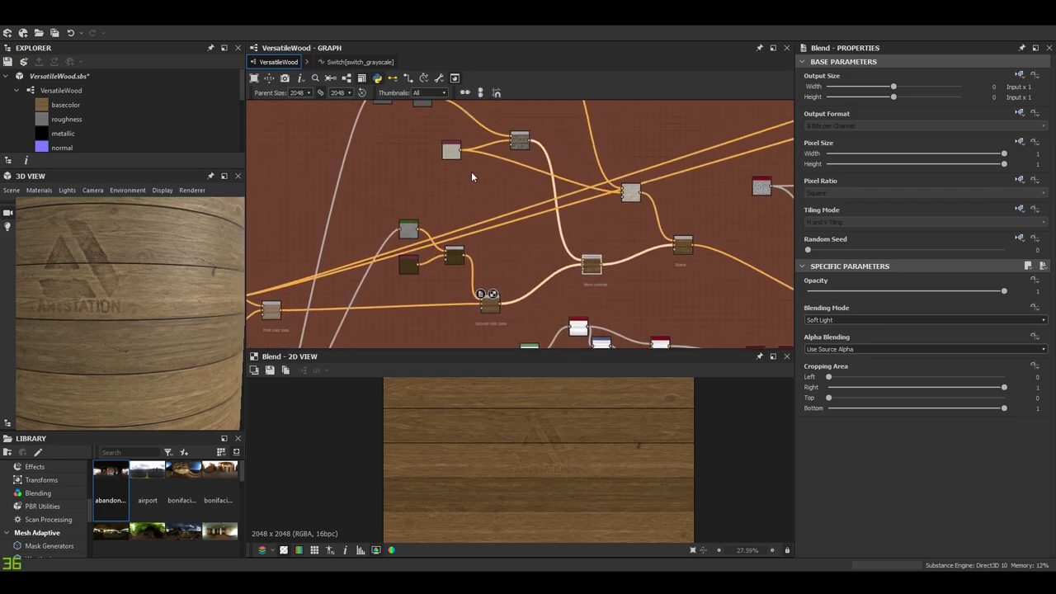
middle_click_drag(472, 172, 496, 209)
left_click_drag(481, 192, 484, 210)
left_click_drag(403, 120, 510, 154)
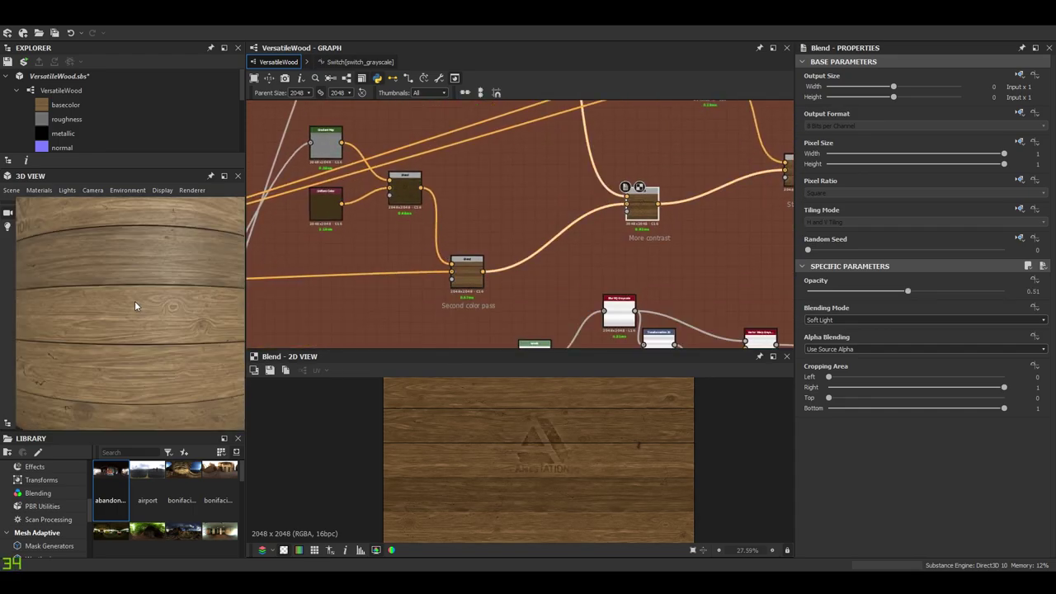
Compare the More contrast Blend with the Second color pass Blend up close, and check the logo area in 3D.
left_click_drag(136, 306, 170, 334)
scroll(544, 446, "up", 4)
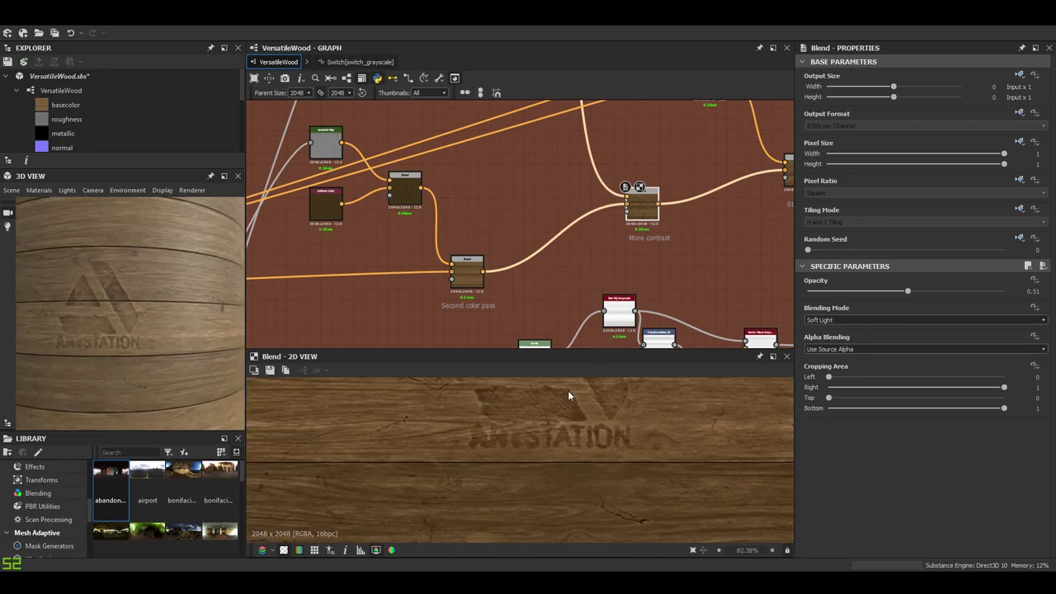
double_click(466, 281)
double_click(648, 214)
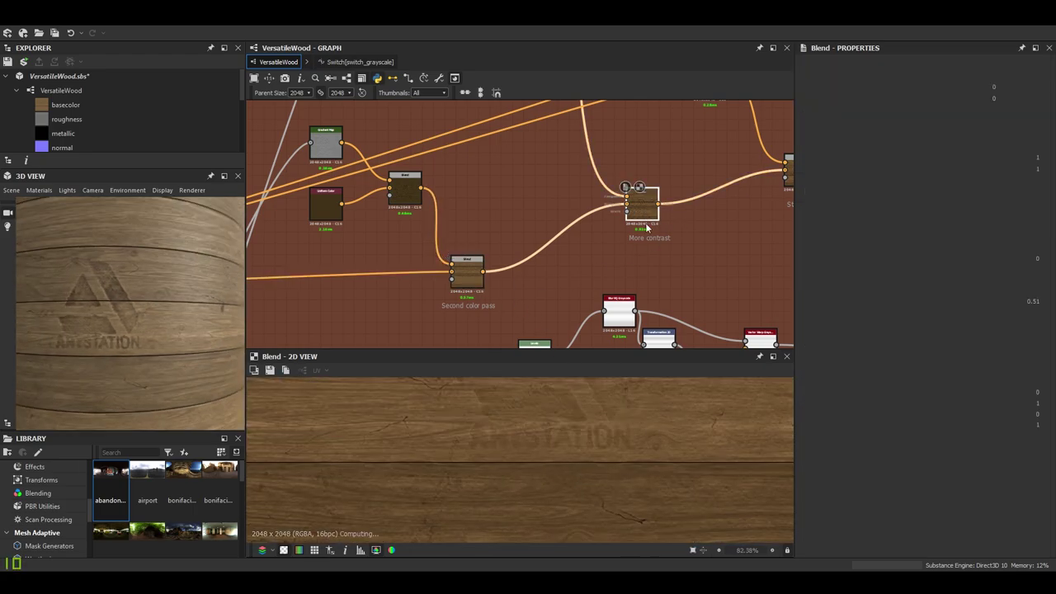
Trace the More contrast Blend's foreground input upstream to the DeteDirectionalWarp node and examine its output and instance parameters.
scroll(531, 165, "down", 3)
middle_click_drag(536, 153, 597, 274)
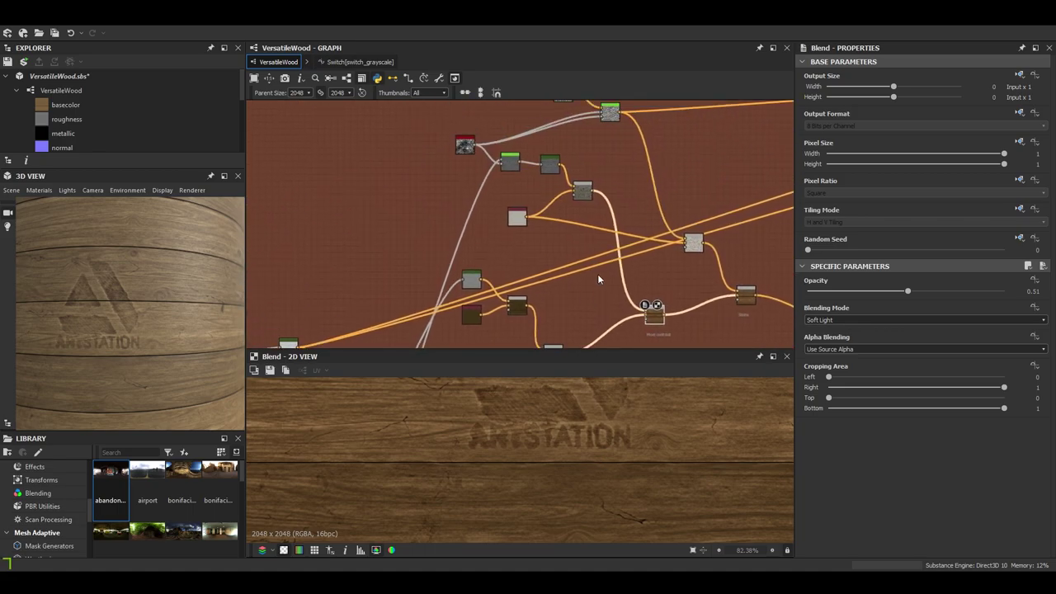
scroll(687, 325, "up", 4)
middle_click_drag(687, 324, 658, 284)
scroll(487, 169, "down", 1)
middle_click_drag(487, 169, 557, 264)
middle_click_drag(434, 157, 472, 256)
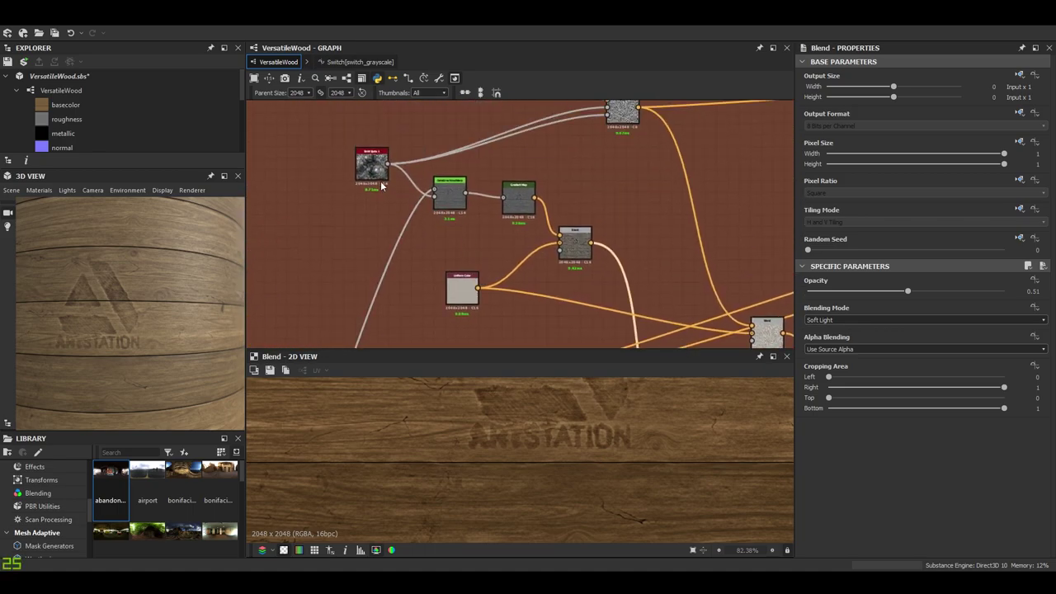
double_click(447, 197)
scroll(447, 196, "up", 9)
middle_click_drag(447, 197, 489, 162)
scroll(513, 238, "down", 5)
scroll(506, 233, "up", 4)
scroll(523, 256, "down", 1)
scroll(911, 477, "down", 2)
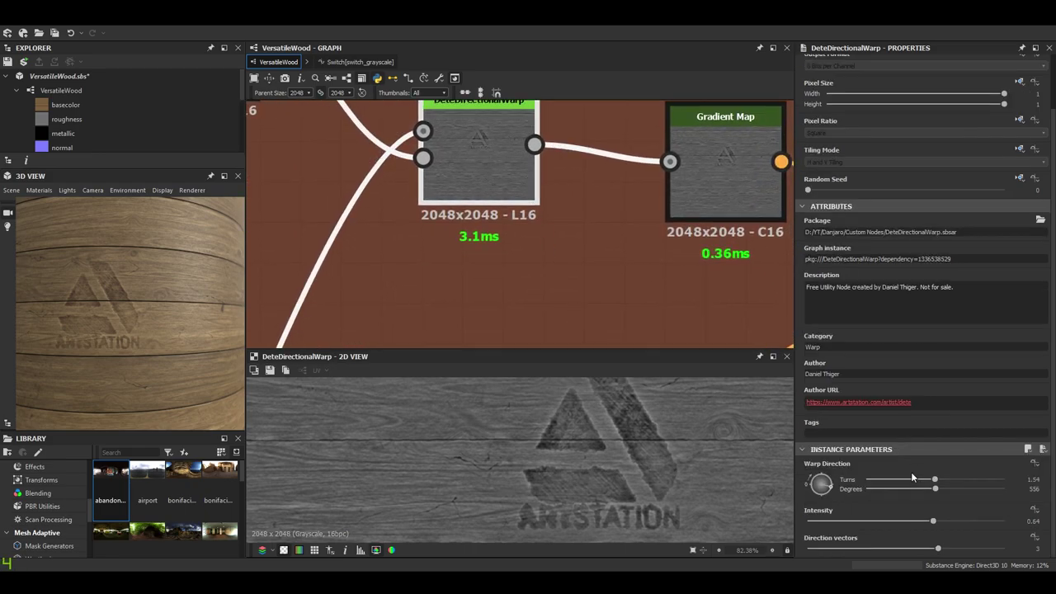
Set the DeteDirectionalWarp node's Intensity to 0.2 and inspect the warped wood grain up close.
left_click_drag(921, 525, 888, 528)
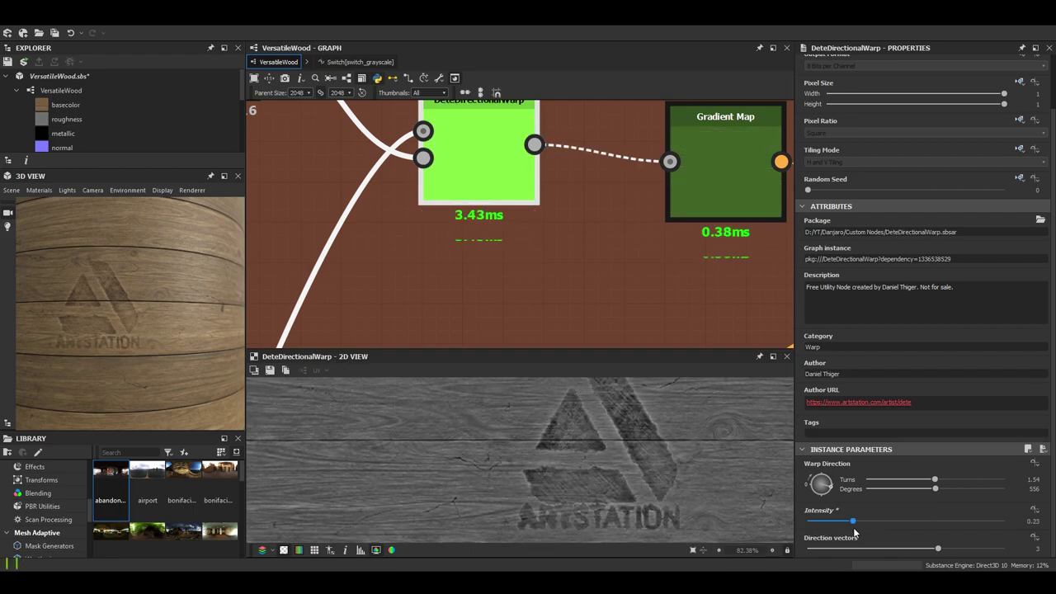
scroll(610, 446, "down", 2)
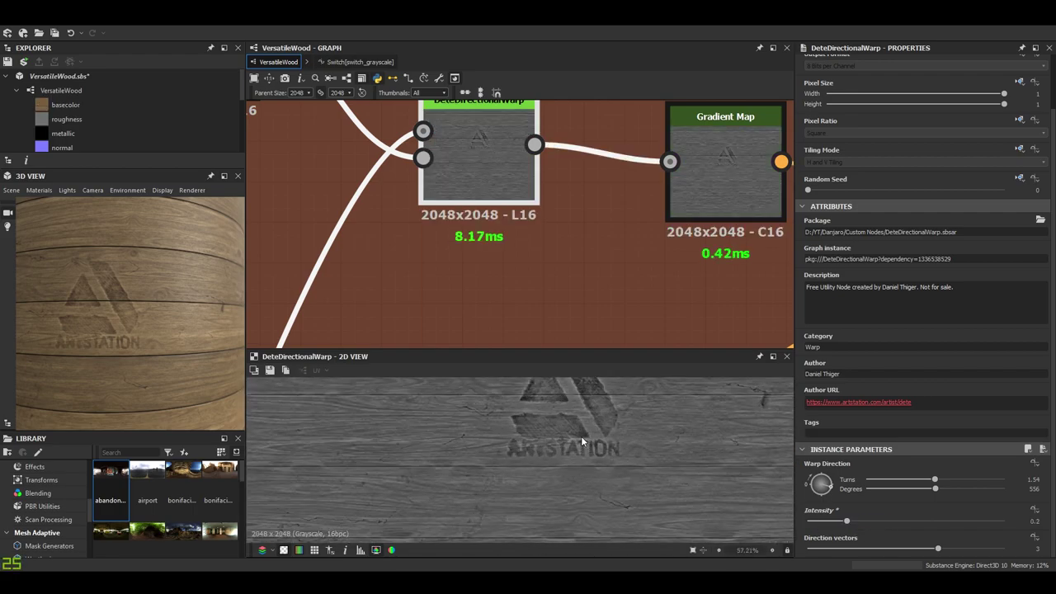
double_click(419, 156)
double_click(487, 160)
scroll(572, 499, "up", 7)
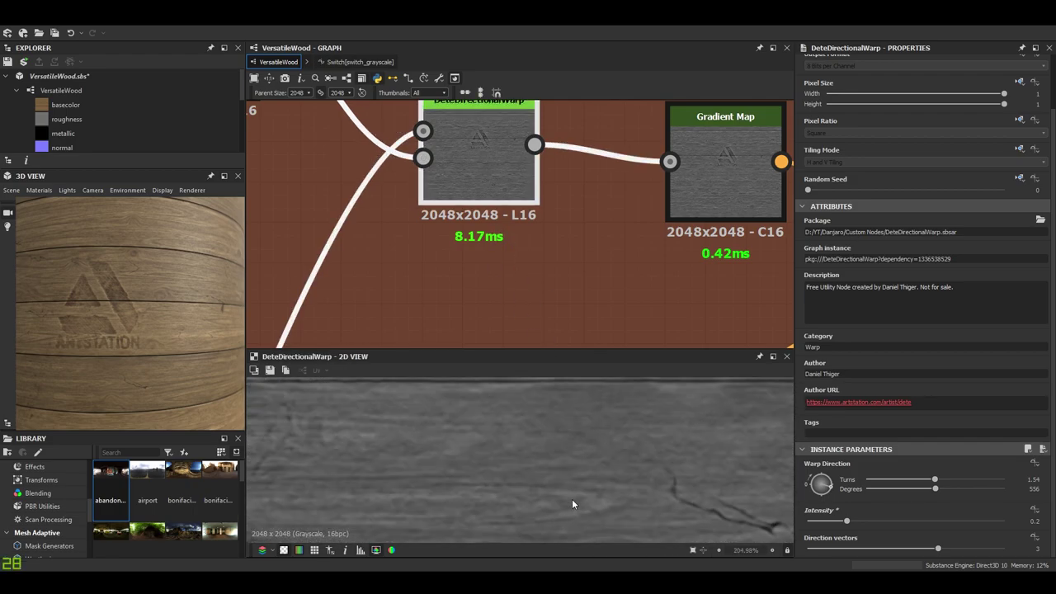
scroll(572, 498, "down", 3)
middle_click_drag(570, 483, 619, 528)
scroll(570, 478, "down", 3)
middle_click_drag(529, 449, 607, 488)
scroll(521, 453, "up", 5)
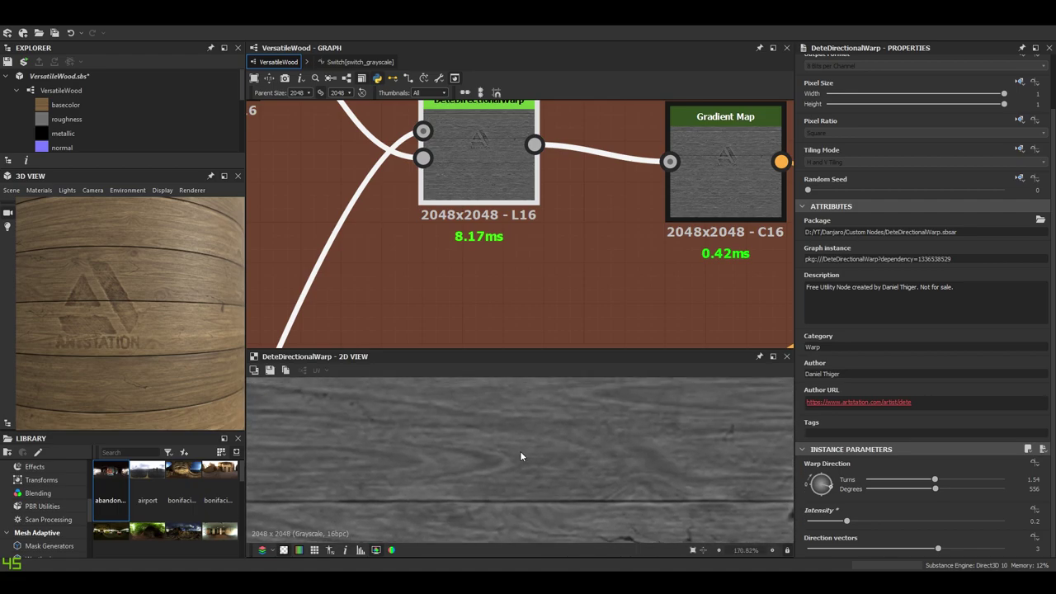
Preview the Gradient Map after DeteDirectionalWarp and the Add Sub Blend it feeds.
left_click(718, 190)
scroll(612, 265, "down", 4)
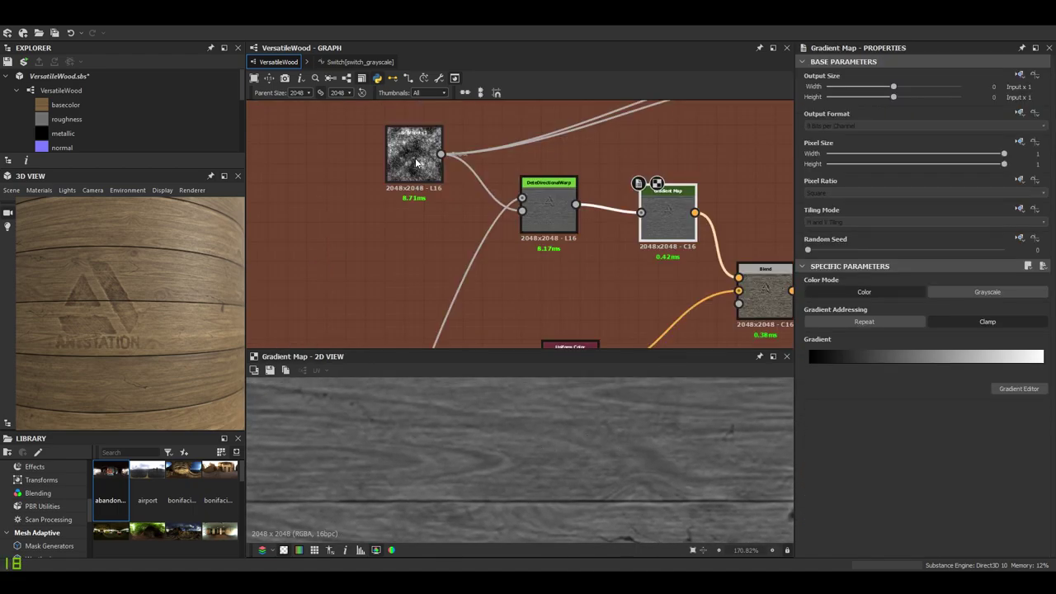
scroll(415, 158, "up", 5)
scroll(555, 204, "down", 5)
middle_click_drag(569, 203, 362, 134)
double_click(643, 257)
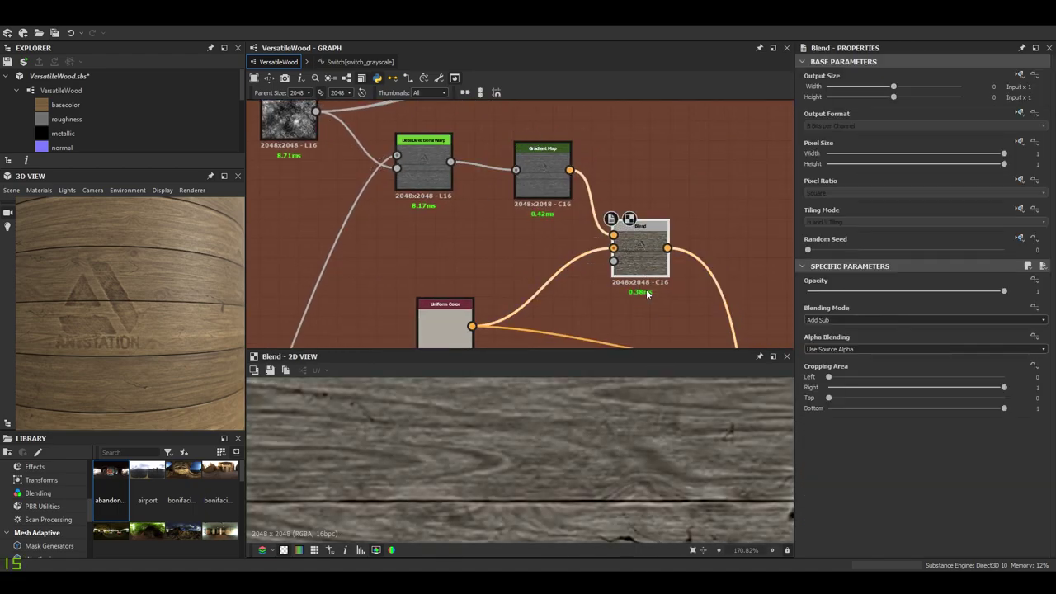
Compare the Gradient Map with the Add Sub Blend again, and inspect the Blend's light Uniform Color input.
scroll(553, 452, "up", 1)
left_click(538, 187)
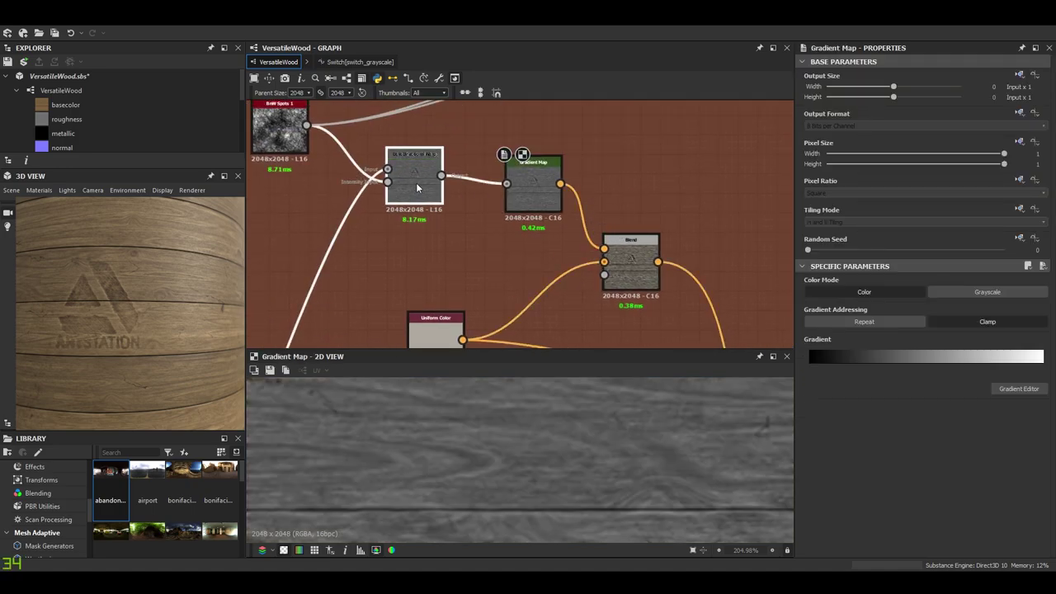
middle_click_drag(607, 283, 582, 234)
left_click(587, 227)
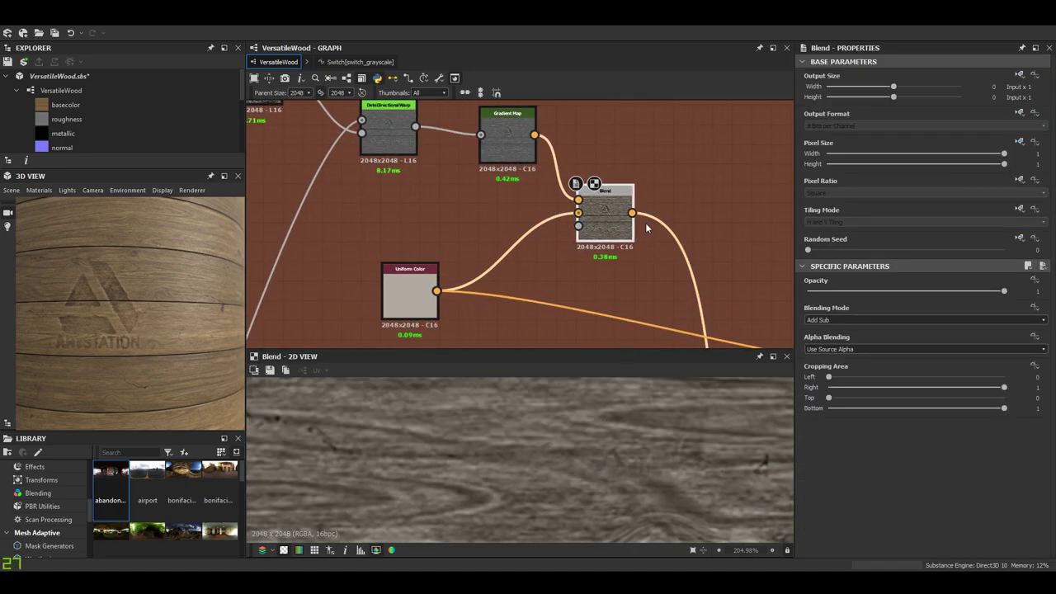
left_click(410, 297)
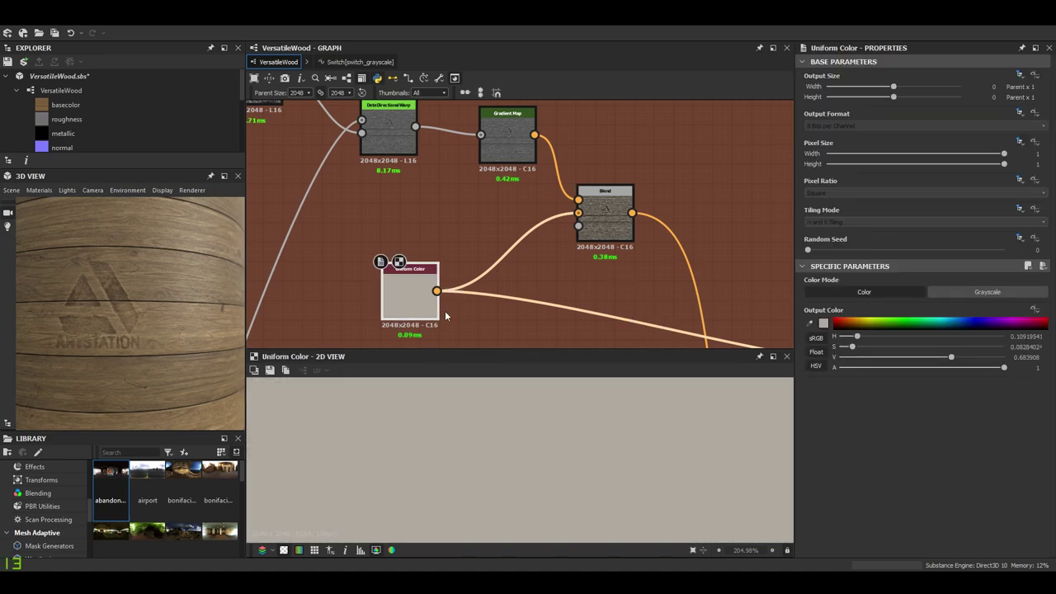
Follow the Add Sub Blend's output to the More contrast Blend and review its opacity and blending mode.
scroll(569, 260, "down", 2)
middle_click_drag(569, 261, 426, 149)
double_click(463, 129)
middle_click_drag(598, 330, 528, 153)
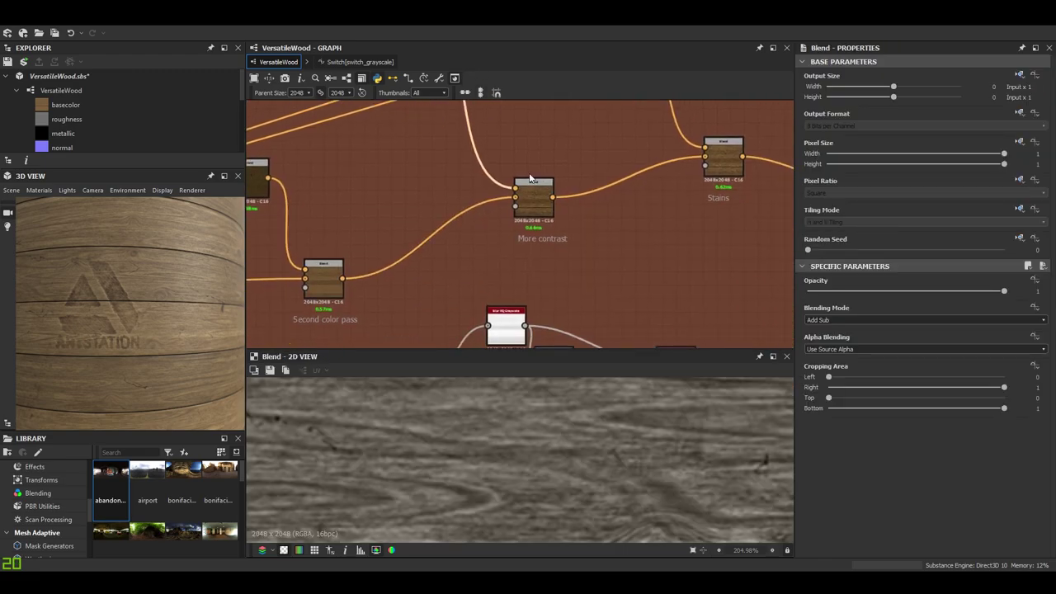
double_click(531, 201)
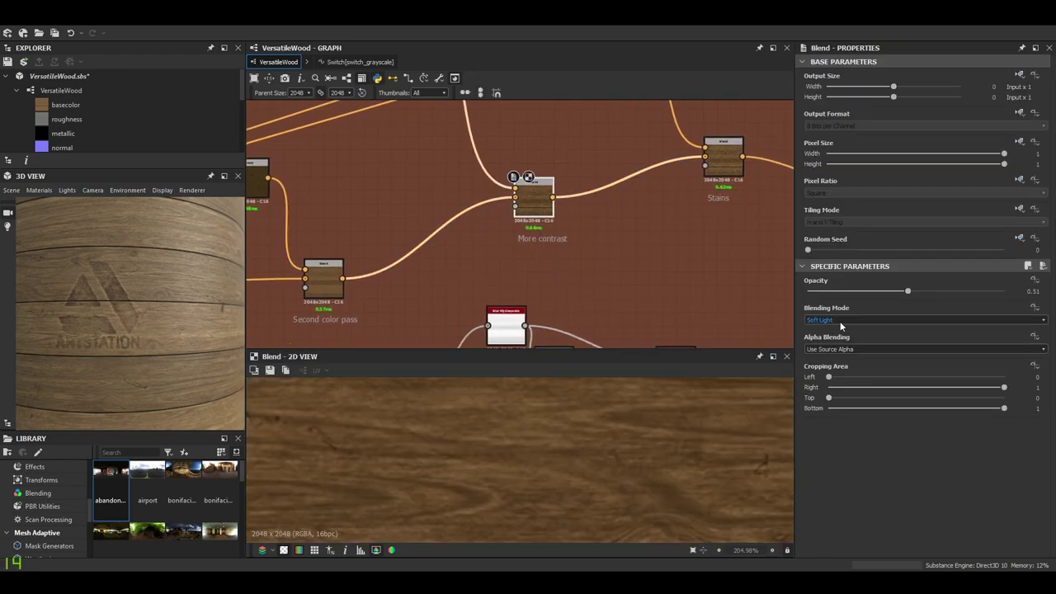
Inspect the More contrast Blend's output across the planks and up close around the cracks and knots.
scroll(595, 443, "down", 8)
middle_click_drag(545, 434, 498, 407)
scroll(562, 444, "up", 4)
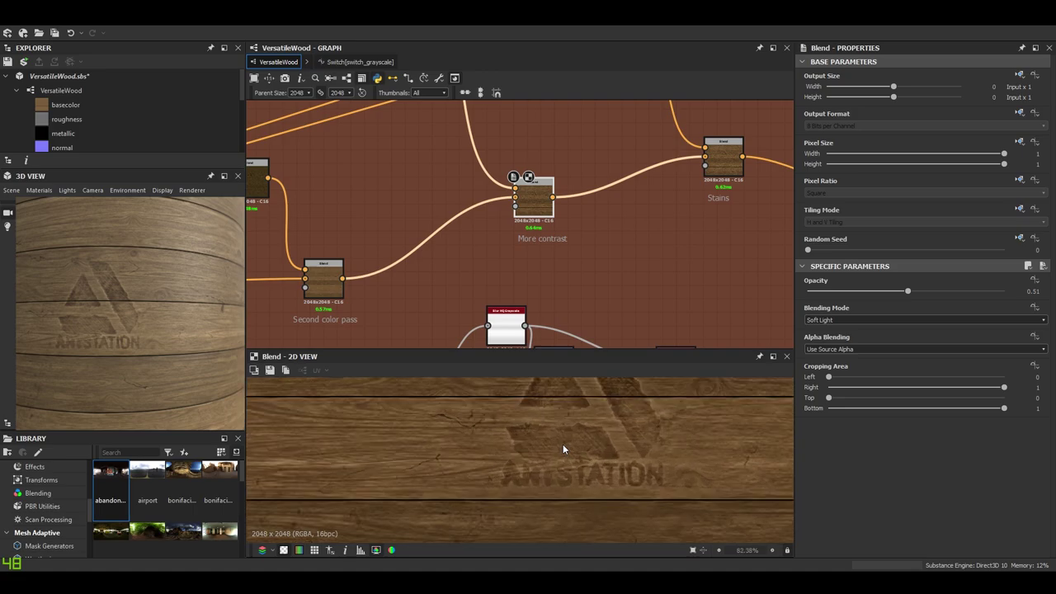
middle_click_drag(357, 292, 441, 276)
scroll(298, 324, "up", 1)
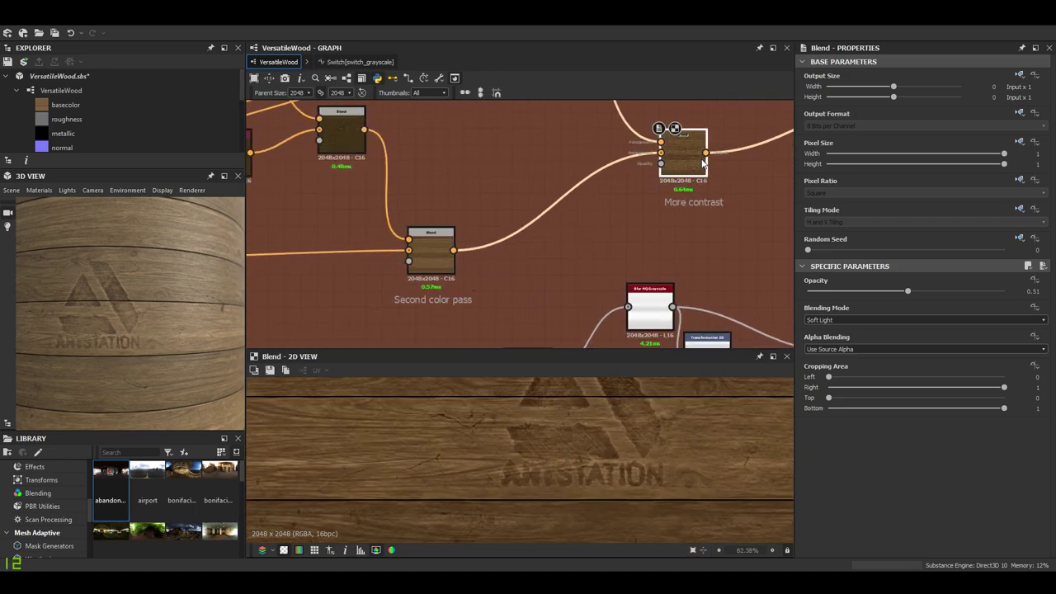
scroll(562, 430, "up", 4)
middle_click_drag(562, 430, 370, 507)
middle_click_drag(658, 442, 445, 486)
middle_click_drag(582, 433, 527, 534)
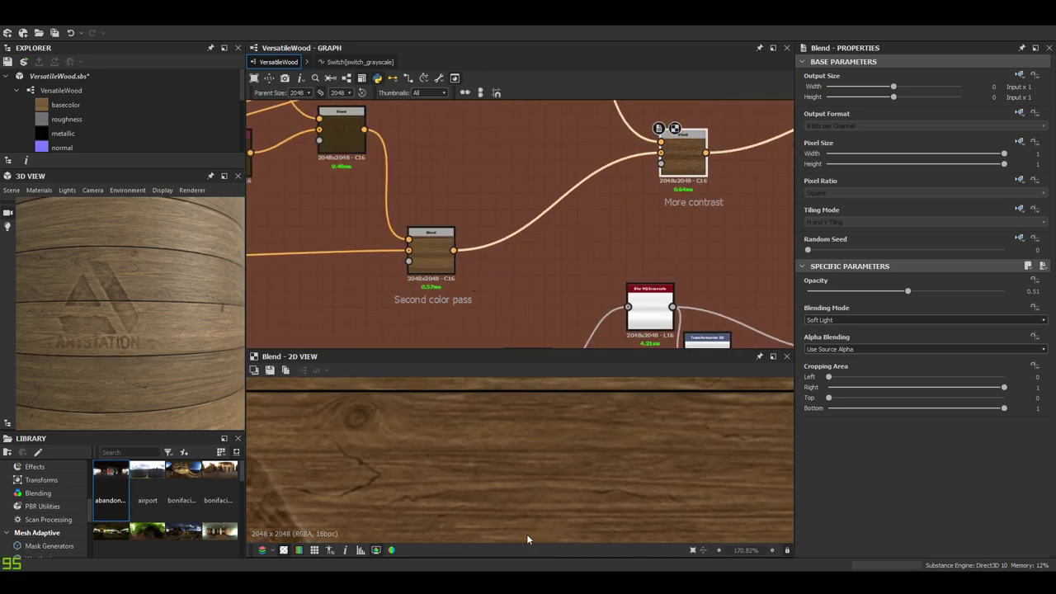
scroll(619, 165, "down", 2)
Preview the Stains Blend that follows More contrast and examine its wood surface up close.
middle_click_drag(695, 172, 477, 270)
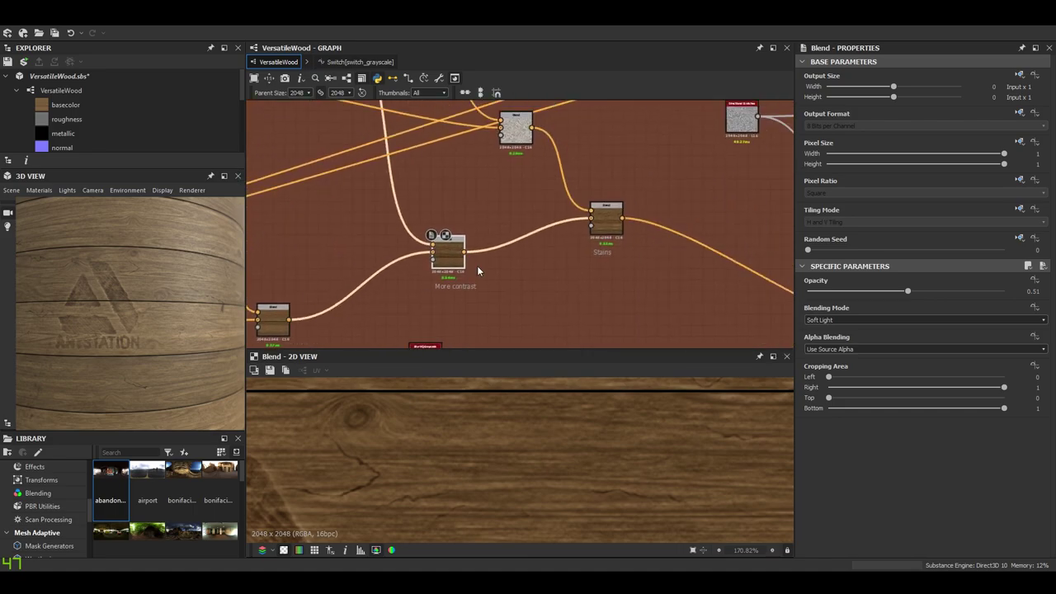
left_click(605, 221)
scroll(482, 434, "up", 2)
middle_click_drag(505, 186, 545, 213)
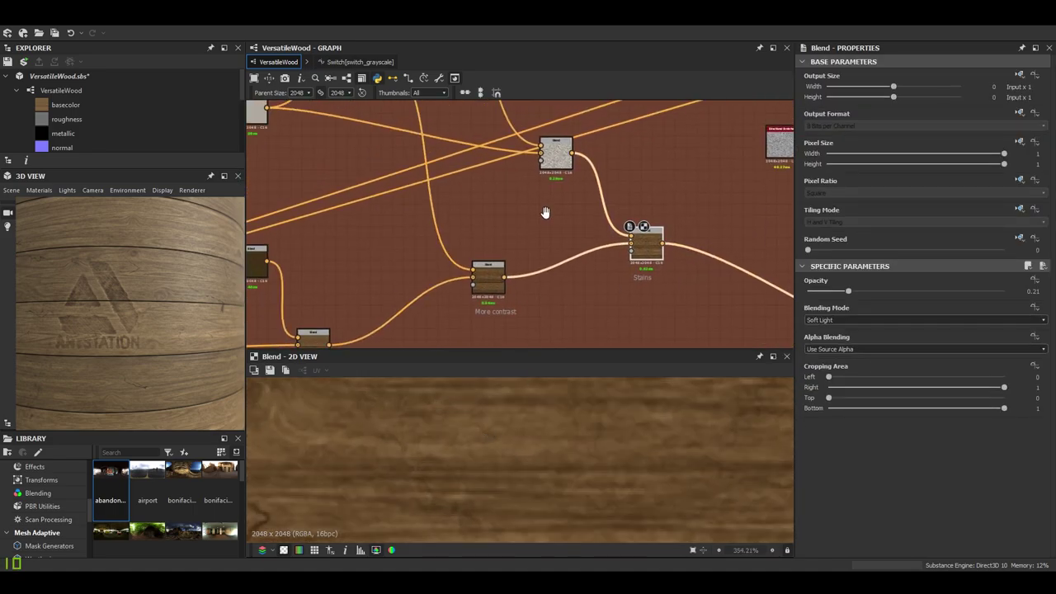
scroll(617, 276, "up", 1)
scroll(516, 495, "down", 2)
middle_click_drag(509, 512, 548, 526)
scroll(477, 517, "up", 1)
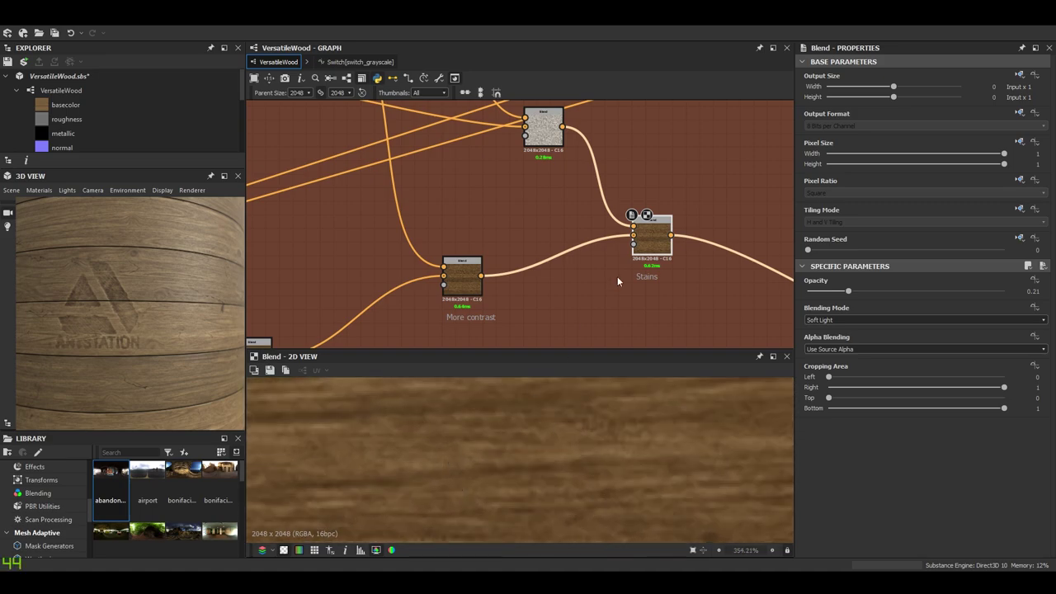
Compare the Stains Blend with its Add Sub Blend input, and preview the light Uniform Color feeding that input.
left_click(634, 227)
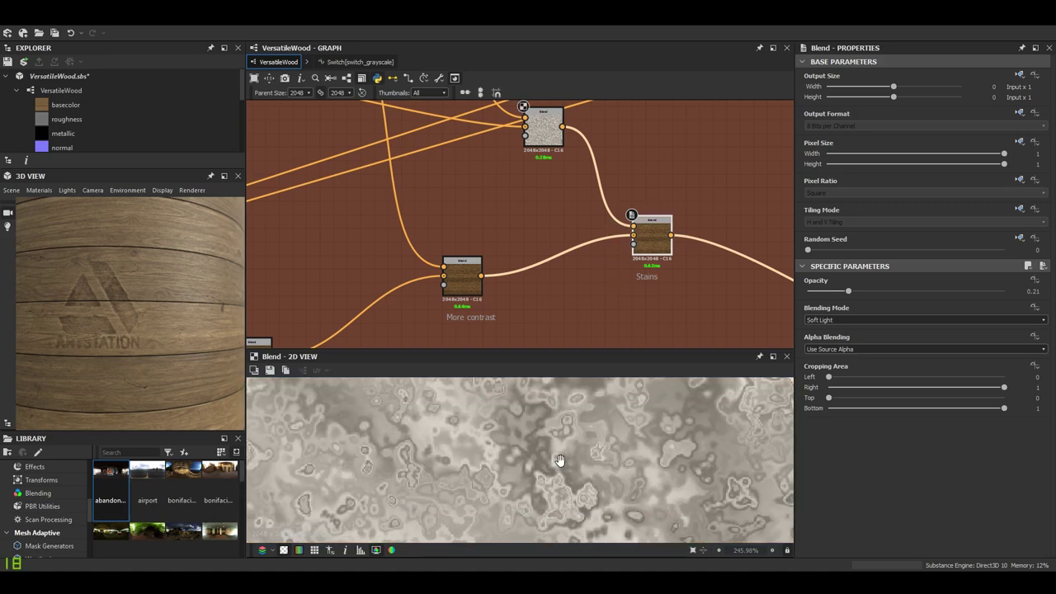
left_click(658, 249)
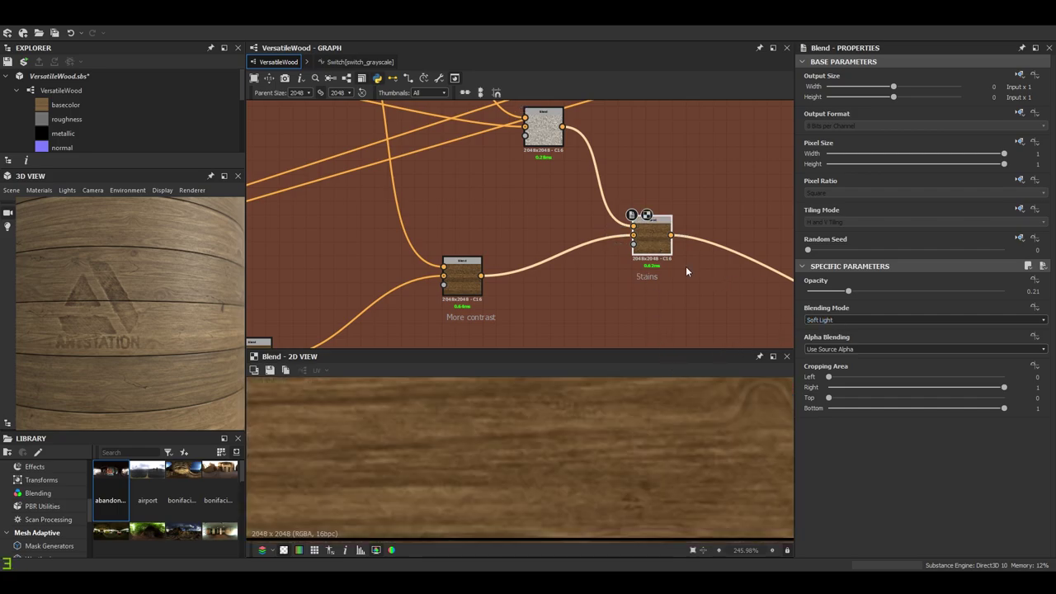
middle_click_drag(486, 166, 539, 260)
double_click(579, 223)
scroll(557, 234, "down", 4)
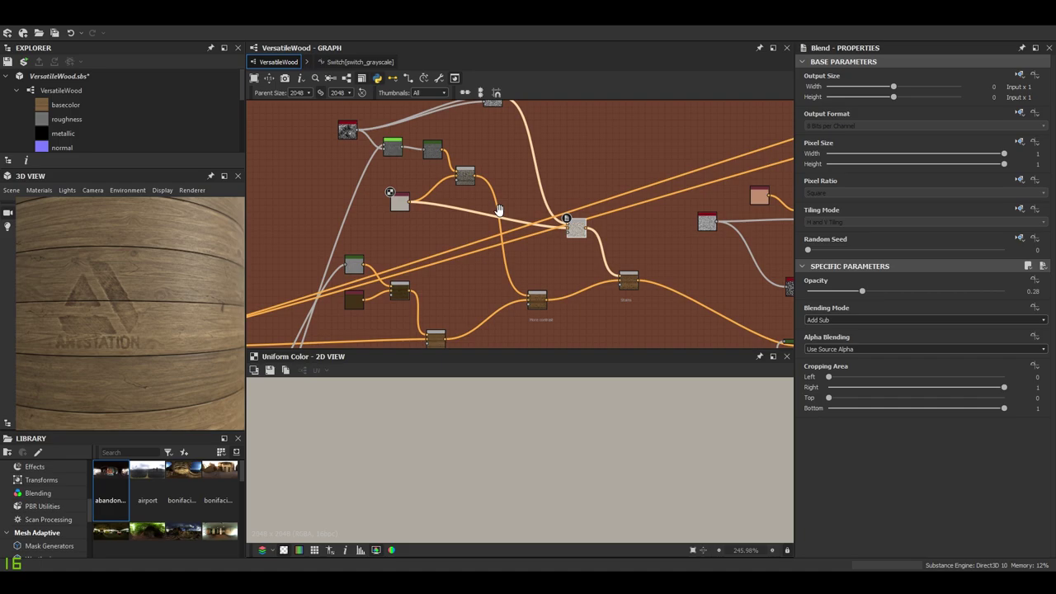
Trace the stain branch upstream and preview its Perlin Noise and MultiDirectionalWarp nodes.
middle_click_drag(452, 149, 540, 238)
scroll(527, 212, "up", 1)
middle_click_drag(502, 176, 515, 241)
scroll(552, 233, "up", 3)
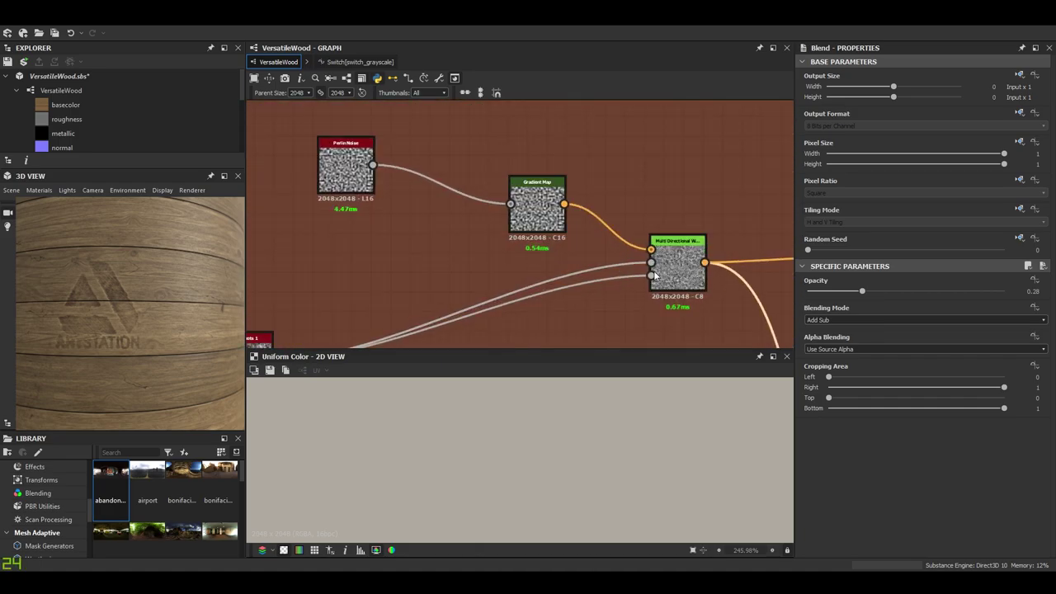
double_click(371, 177)
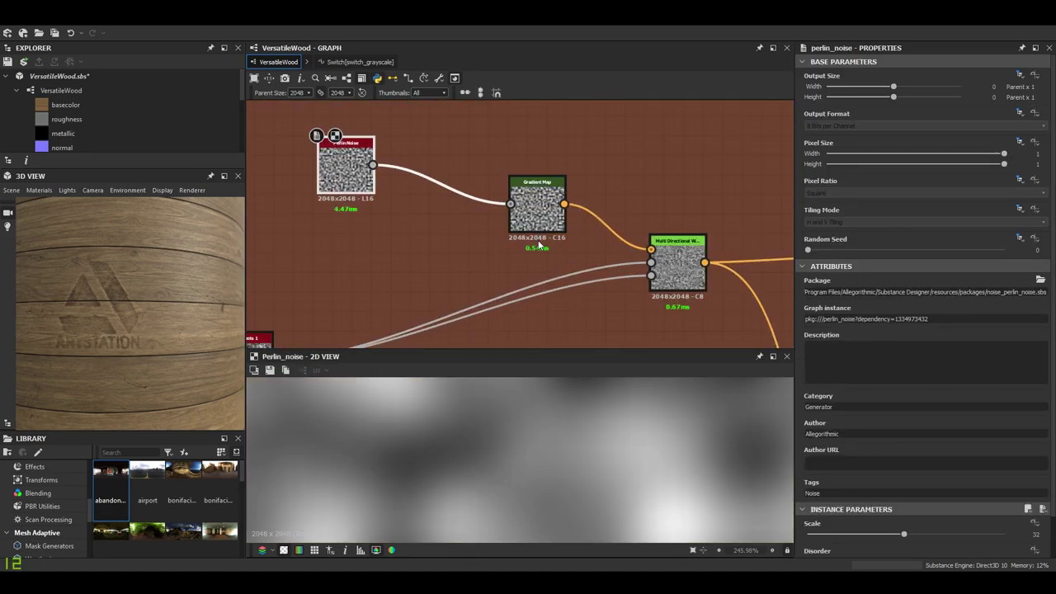
middle_click_drag(677, 284, 694, 191)
left_click_drag(693, 192, 708, 228)
double_click(707, 228)
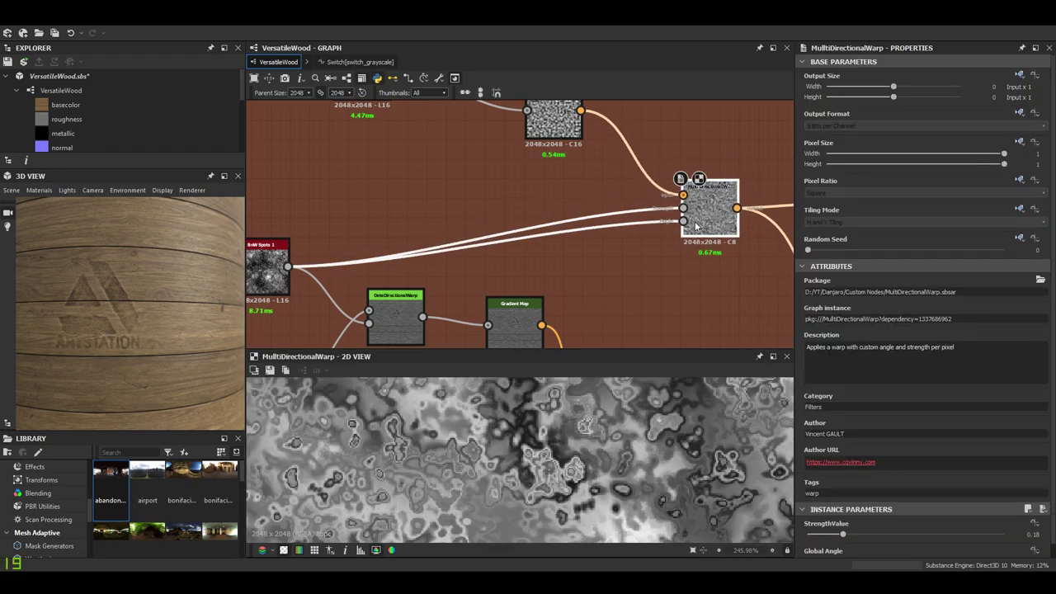
Follow the BnW Spots 1 connections into the MultiDirectionalWarp's strength and angle inputs, and review its StrengthValue and Global Angle.
middle_click_drag(259, 269, 369, 266)
middle_click_drag(682, 228, 569, 204)
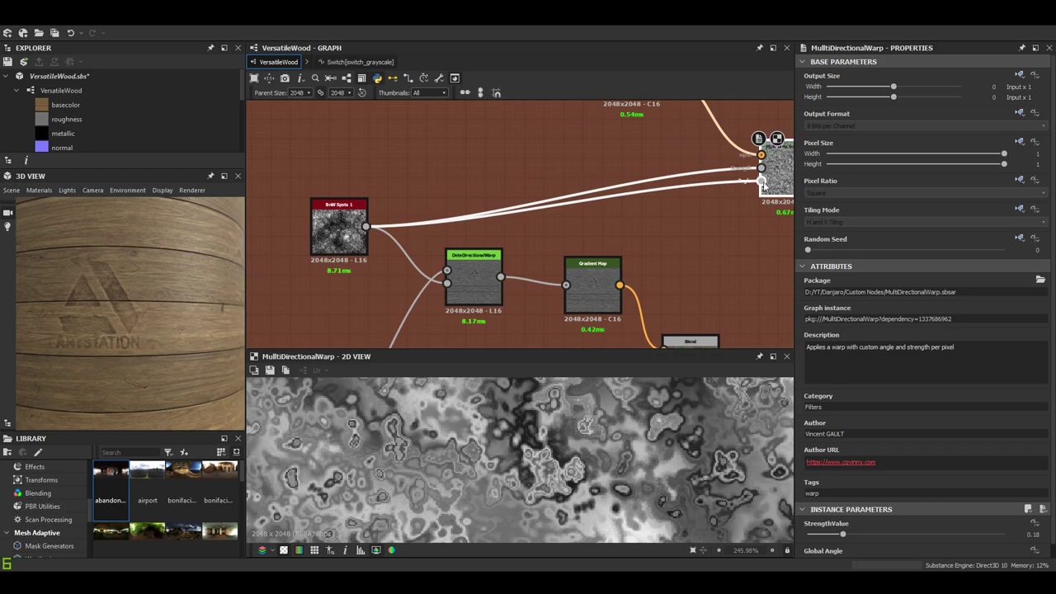
scroll(344, 233, "up", 2)
scroll(340, 210, "up", 1)
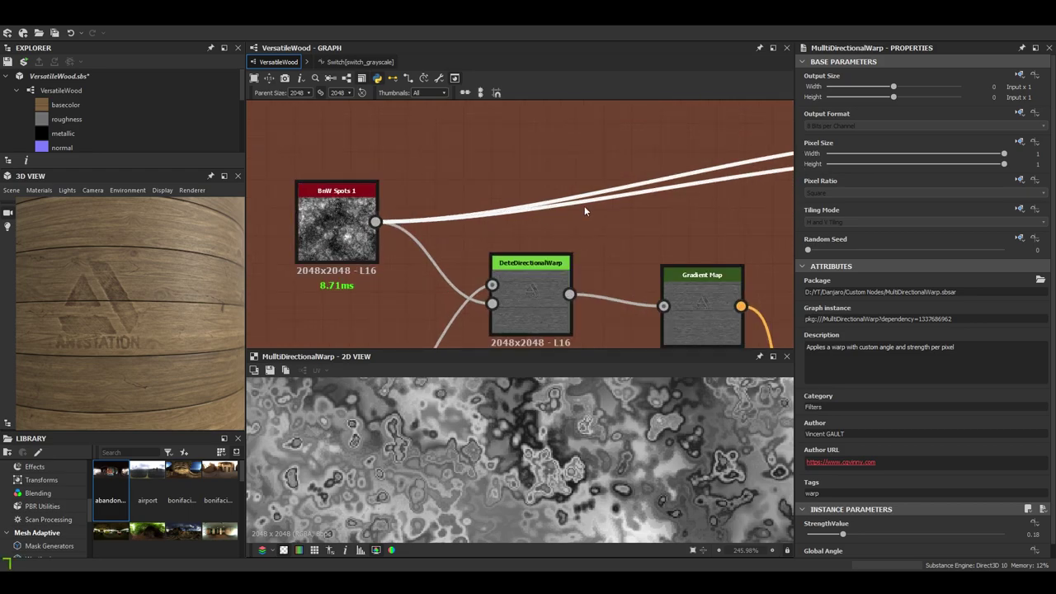
scroll(585, 205, "down", 3)
middle_click_drag(584, 206, 359, 219)
scroll(619, 178, "up", 1)
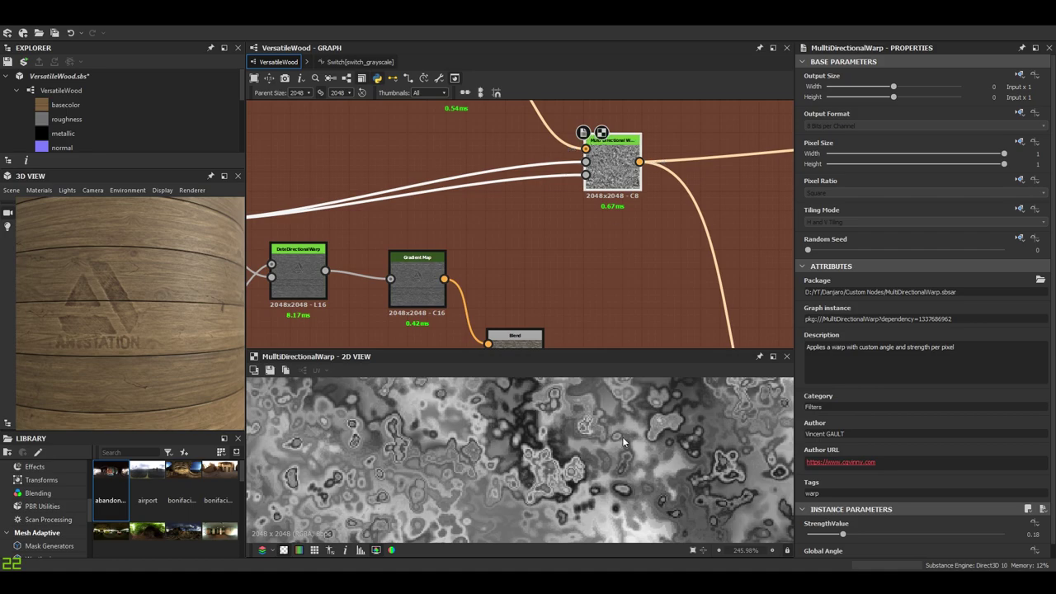
scroll(592, 462, "down", 3)
scroll(889, 469, "down", 1)
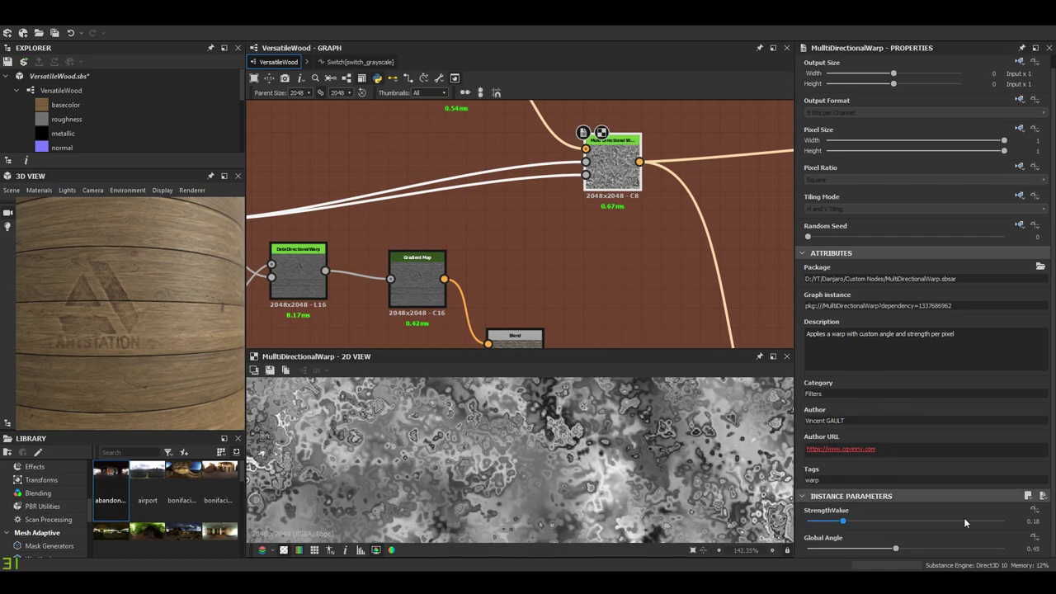
scroll(660, 273, "down", 4)
Review the Add Sub Blend that receives the warped noise and the Uniform Color connected to it.
middle_click_drag(693, 326, 602, 172)
scroll(652, 212, "up", 4)
double_click(592, 200)
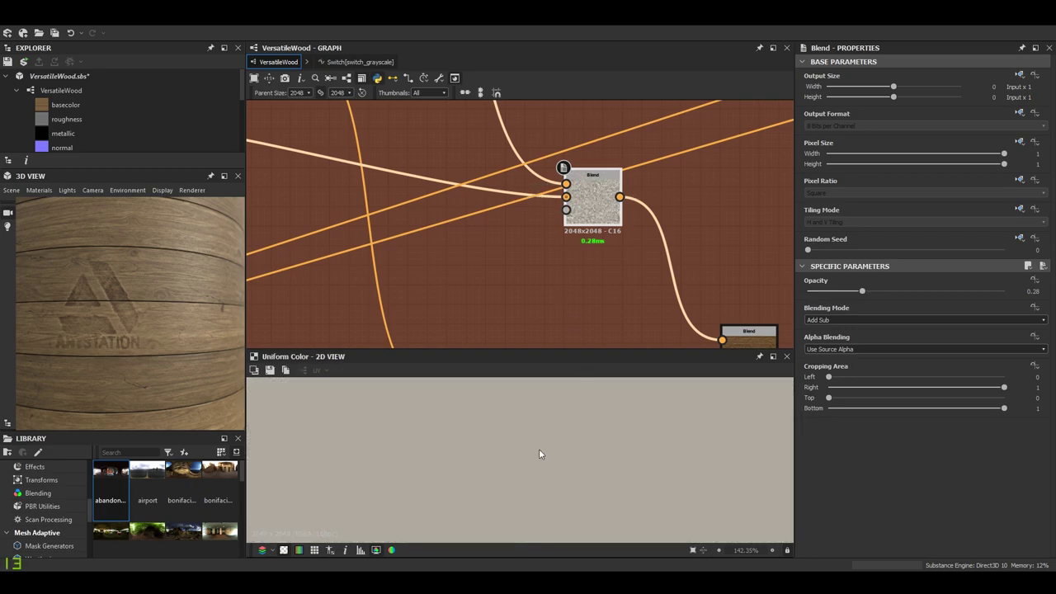
scroll(492, 217, "down", 3)
scroll(447, 178, "up", 1)
scroll(447, 181, "up", 1)
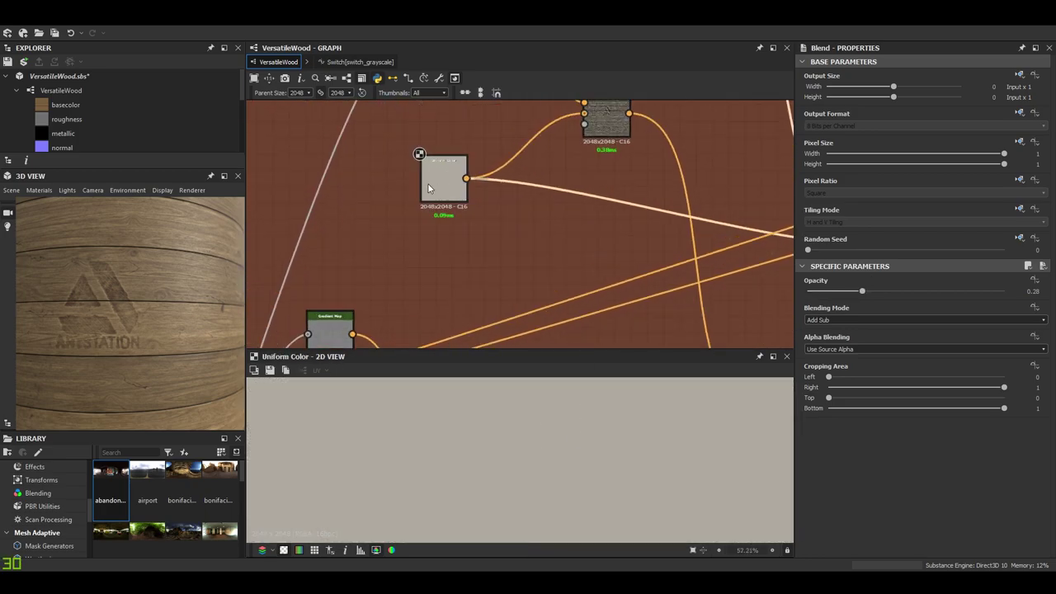
Raise the Stains Blend's Opacity to 1 and inspect the exaggerated stains on the 3D model.
middle_click_drag(565, 218, 258, 99)
left_click(716, 272)
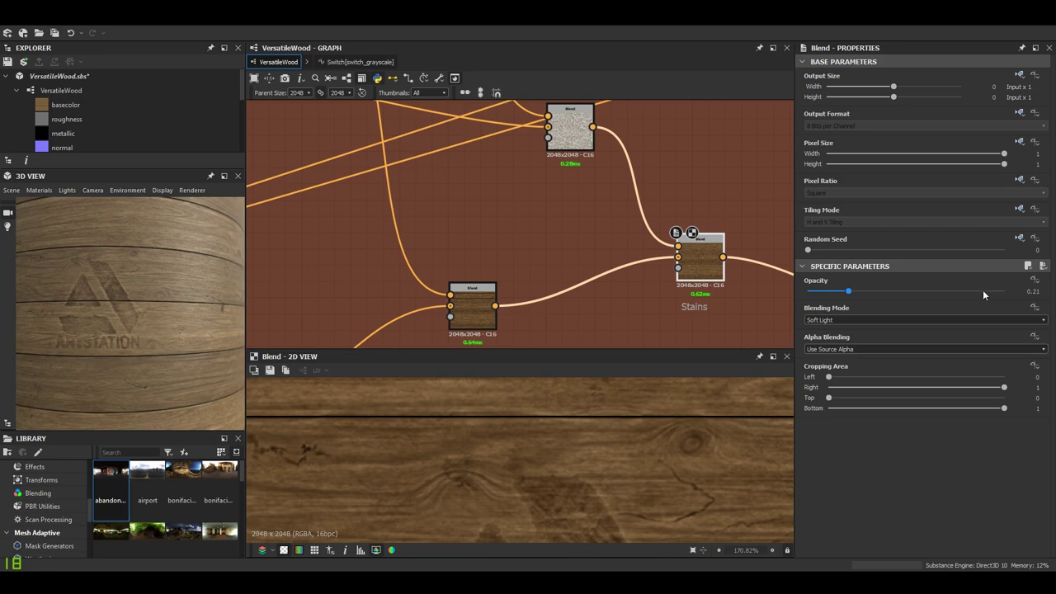
left_click_drag(983, 291, 1029, 297)
scroll(594, 441, "down", 1)
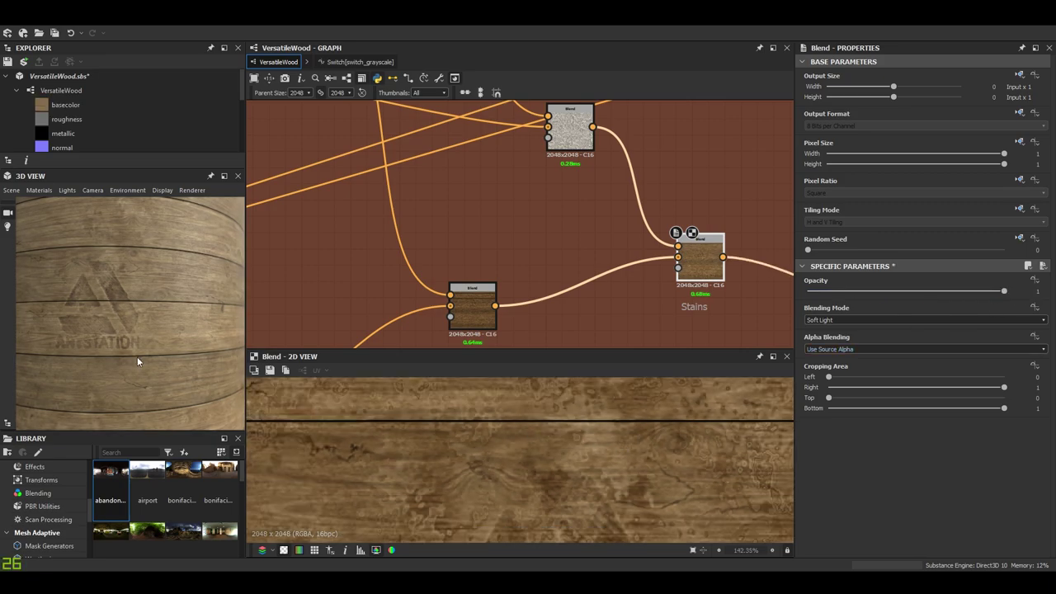
mouse_move(137, 357)
left_mouse_down()
mouse_move(129, 341)
mouse_move(146, 344)
left_mouse_up()
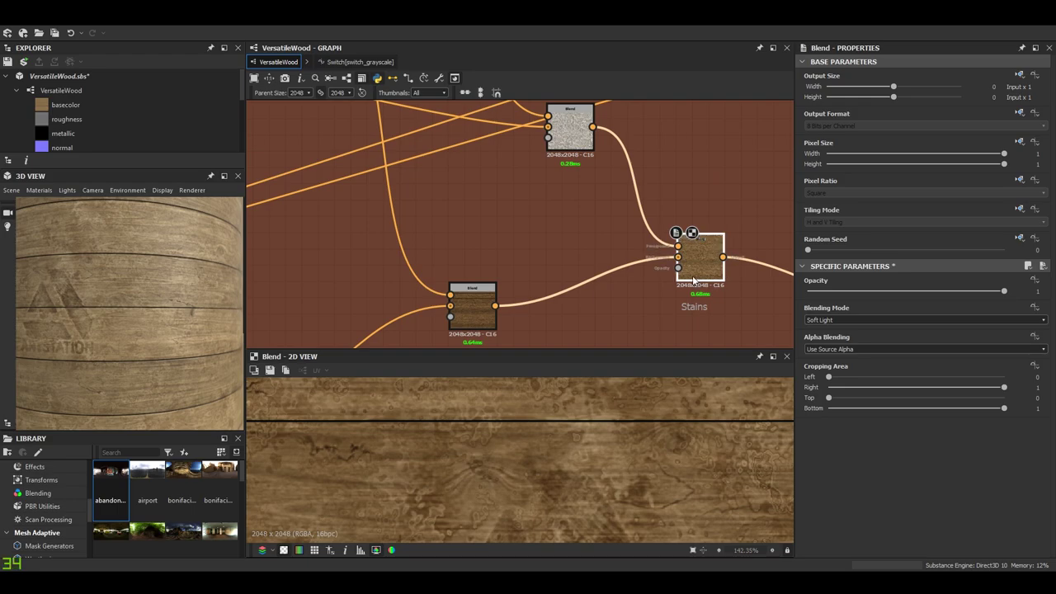
middle_click_drag(698, 261, 701, 246)
scroll(149, 246, "up", 3)
middle_click_drag(144, 250, 146, 200)
left_click_drag(150, 288, 183, 333)
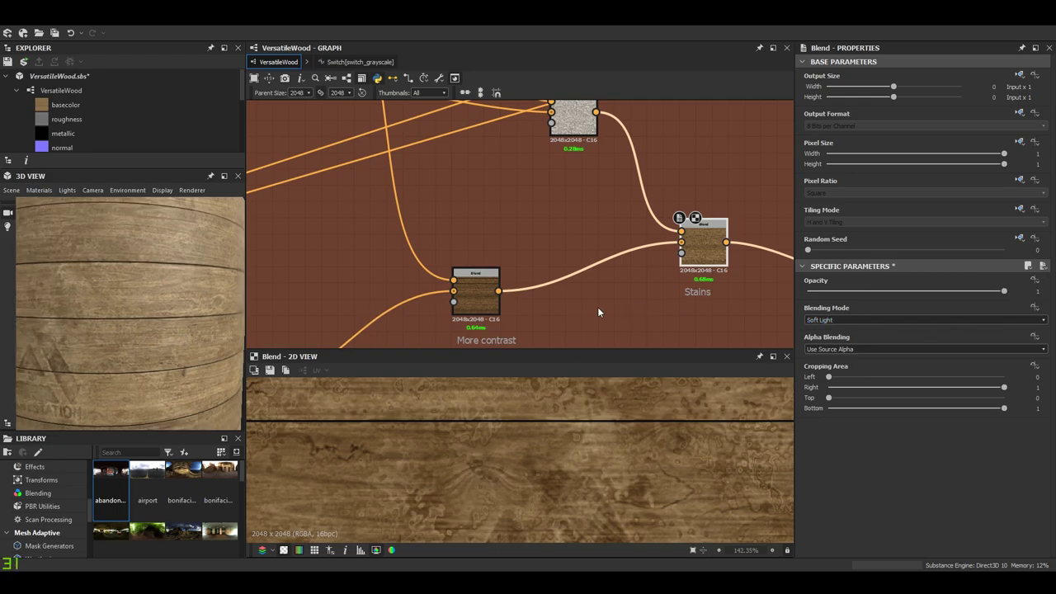
left_click_drag(114, 310, 145, 337)
scroll(177, 365, "up", 5)
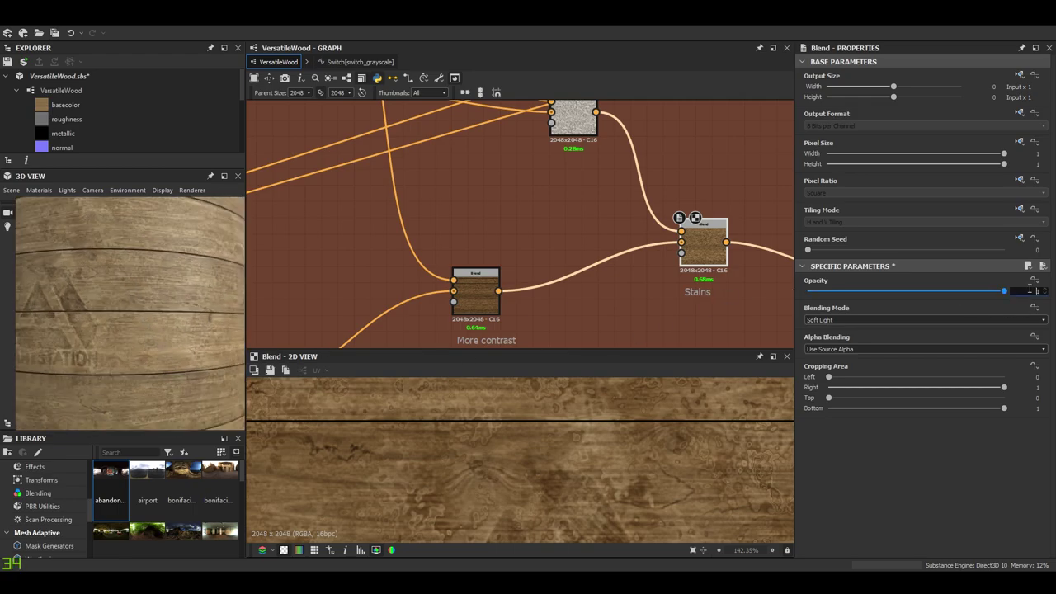
Set the Stains Blend's Opacity to 0.2 and check the wood on the 3D model.
type("0.2")
key("Return")
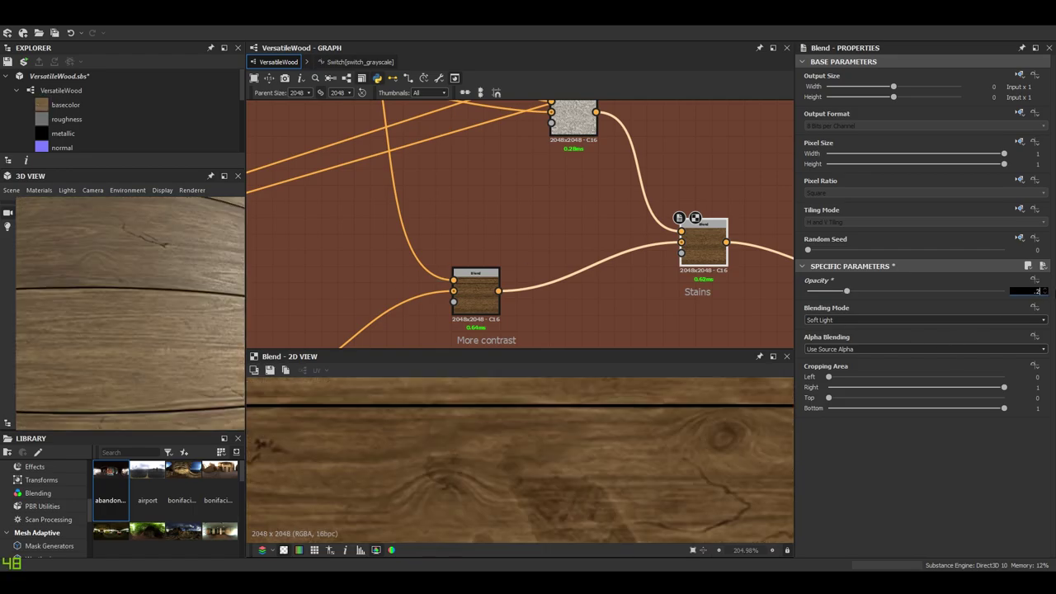
left_click_drag(111, 384, 127, 325)
scroll(123, 382, "down", 3)
scroll(118, 378, "up", 3)
scroll(406, 248, "down", 3)
Preview the Color variation Blend after Stains and the Gradient Map connected to it.
middle_click_drag(457, 244, 222, 169)
middle_click_drag(505, 241, 512, 198)
scroll(607, 233, "up", 3)
double_click(614, 208)
scroll(581, 479, "up", 1)
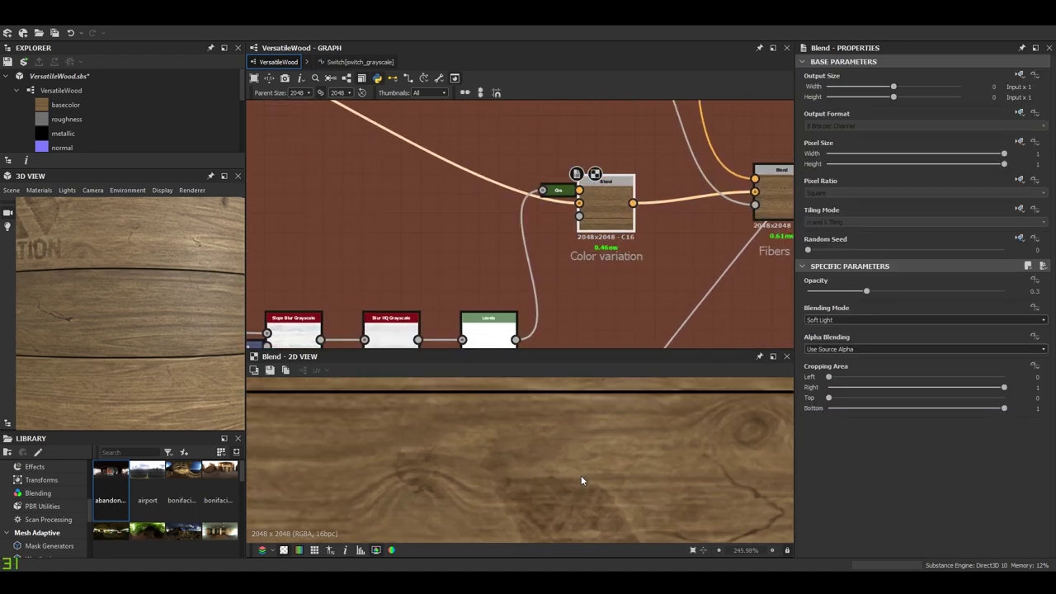
double_click(558, 190)
scroll(537, 448, "down", 3)
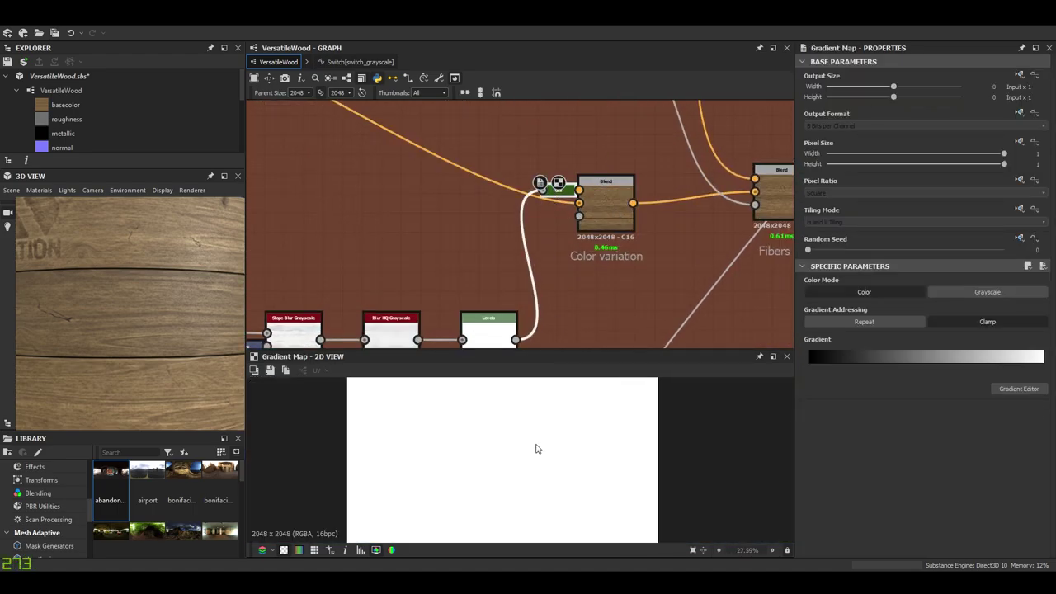
scroll(657, 205, "down", 3)
Trace the Color variation input back to the Blur HQ Grayscale node and open its properties.
middle_click_drag(658, 204, 768, 202)
scroll(601, 253, "up", 1)
scroll(747, 250, "up", 6)
middle_click_drag(755, 254, 594, 263)
double_click(605, 231)
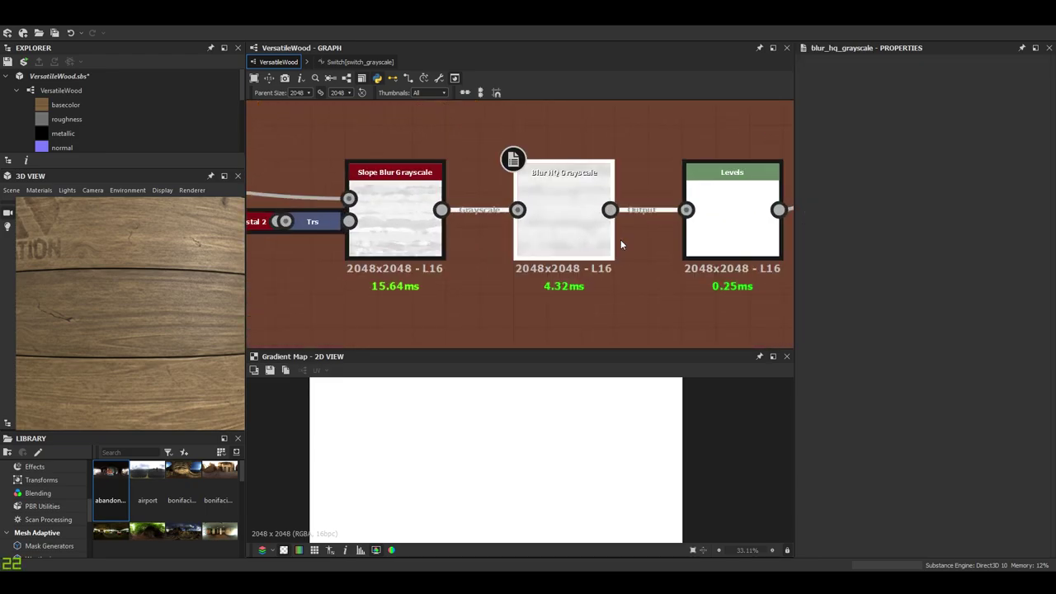
Tighten the Levels node's white, mid and black input points toward the histogram peak to increase the mask contrast.
double_click(719, 229)
left_click_drag(963, 312, 1028, 320)
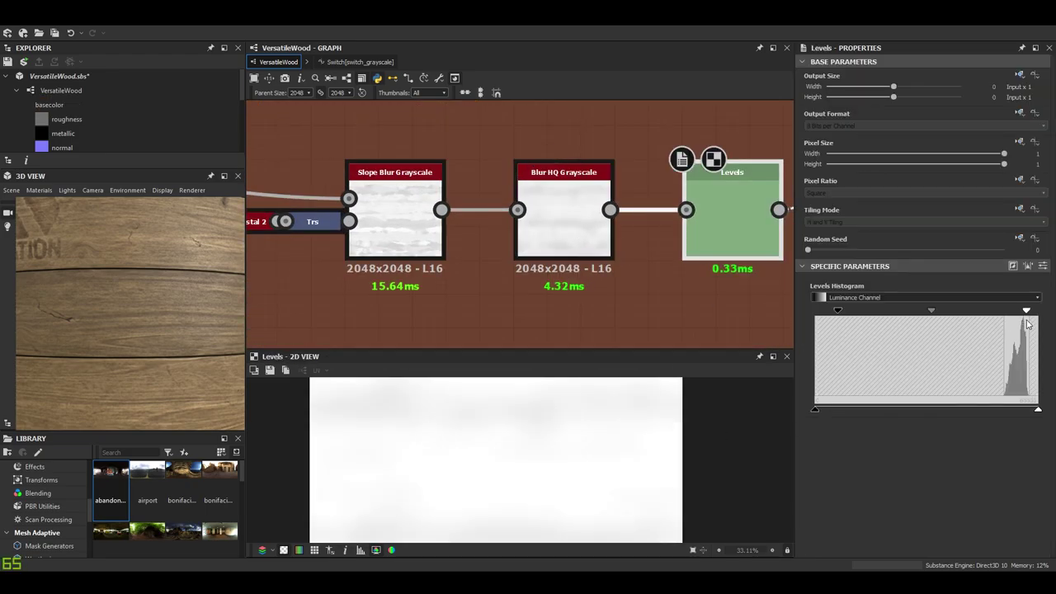
left_click_drag(933, 311, 1010, 323)
scroll(139, 332, "down", 6)
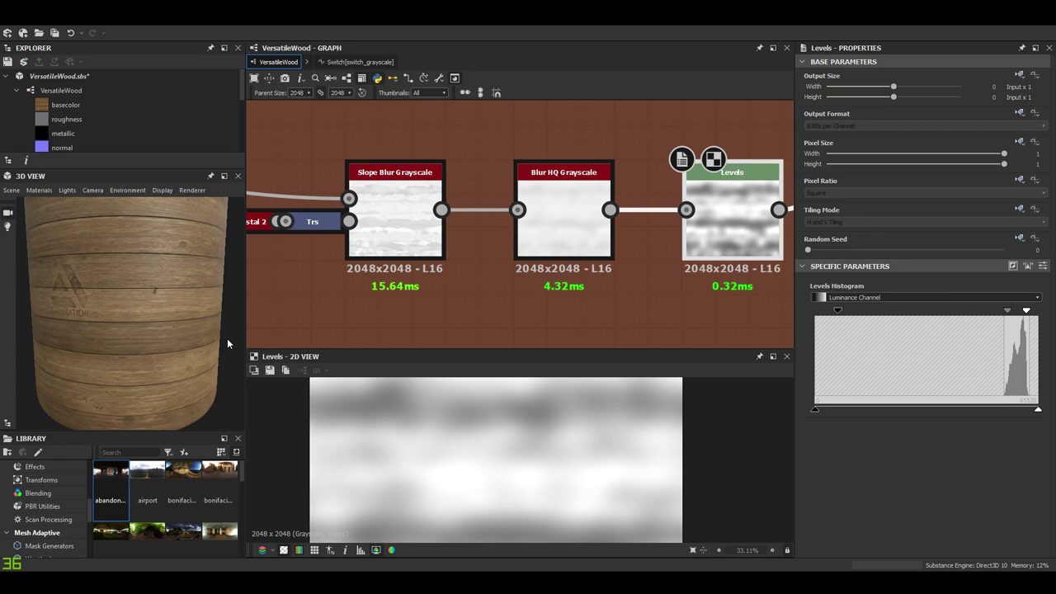
left_click_drag(838, 312, 1009, 315)
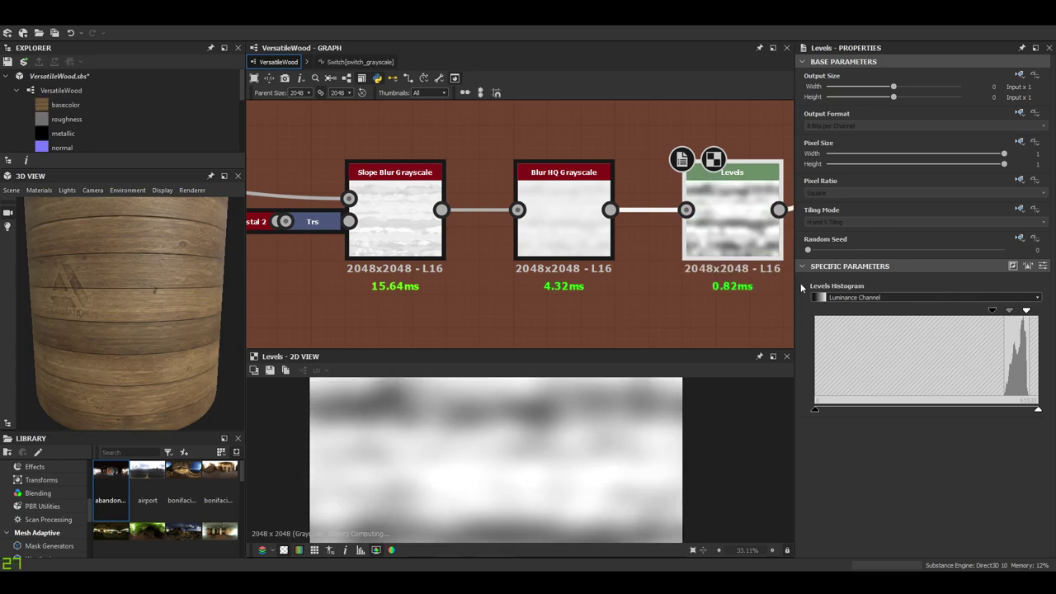
scroll(148, 314, "down", 3)
scroll(725, 231, "down", 2)
middle_click_drag(727, 235, 566, 242)
scroll(523, 445, "down", 5)
scroll(522, 439, "up", 2)
middle_click_drag(507, 275, 573, 280)
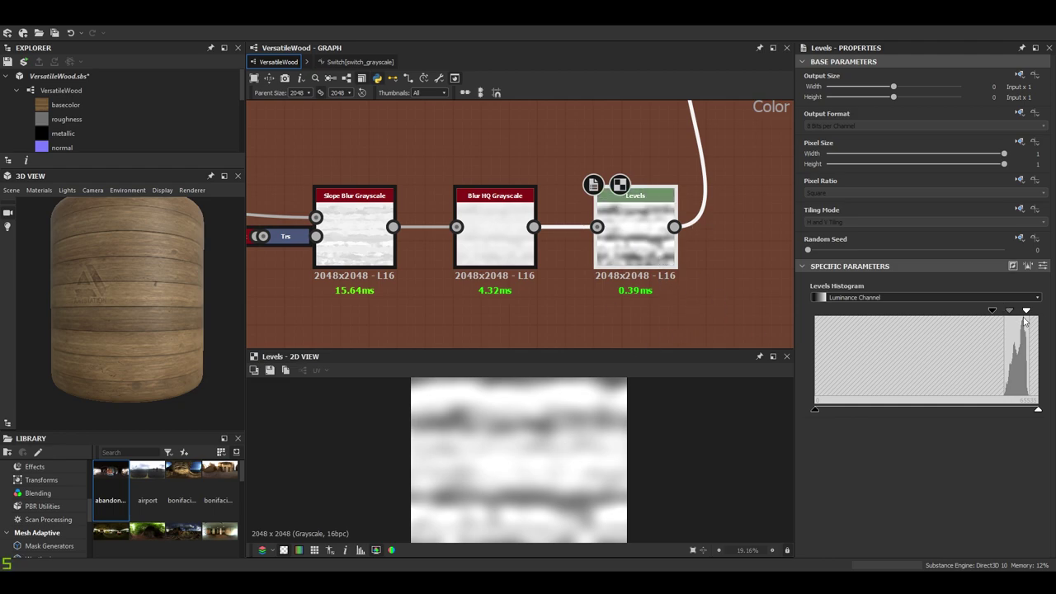
Preview the Color variation Blend over the whole plank texture and review its Opacity.
scroll(525, 254, "down", 3)
middle_click_drag(510, 265, 475, 323)
left_click(652, 180)
double_click(652, 180)
scroll(533, 434, "up", 4)
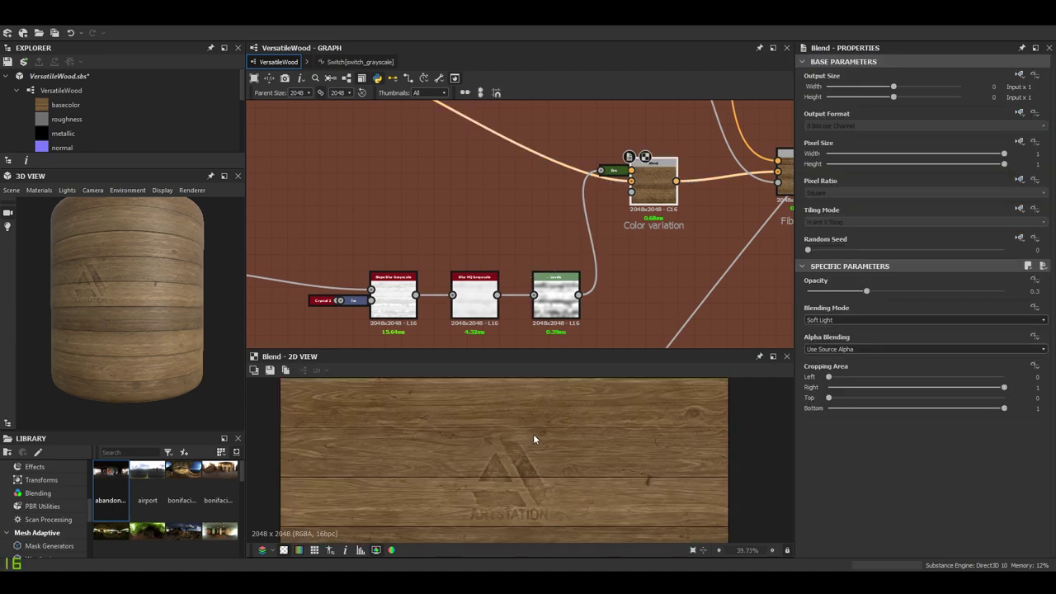
scroll(533, 434, "down", 3)
middle_click_drag(533, 434, 540, 419)
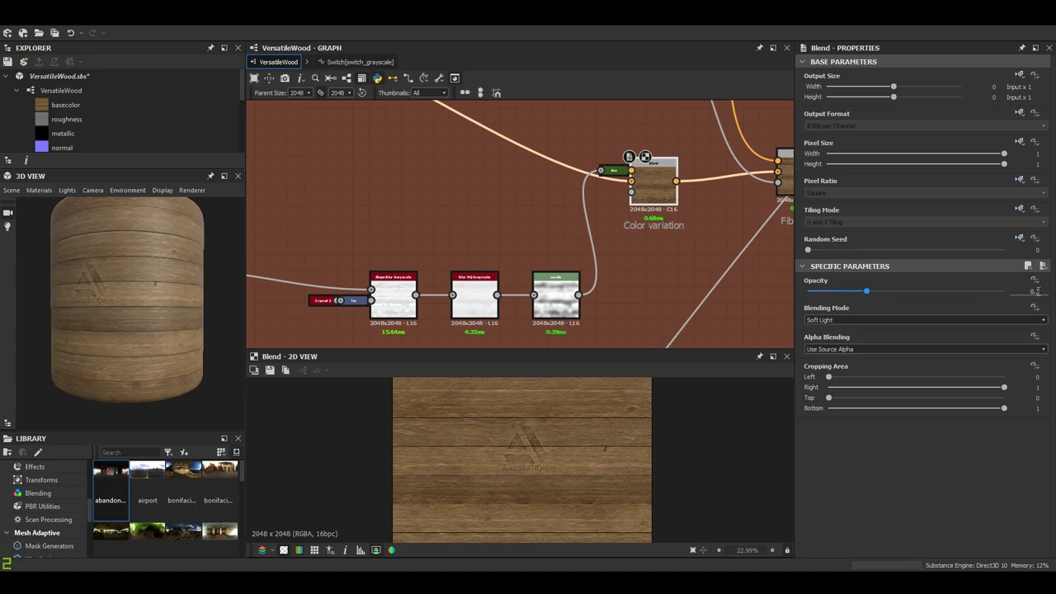
Preview the Levels node that feeds the Color variation Blend.
middle_click_drag(620, 204, 653, 245)
scroll(652, 245, "down", 3)
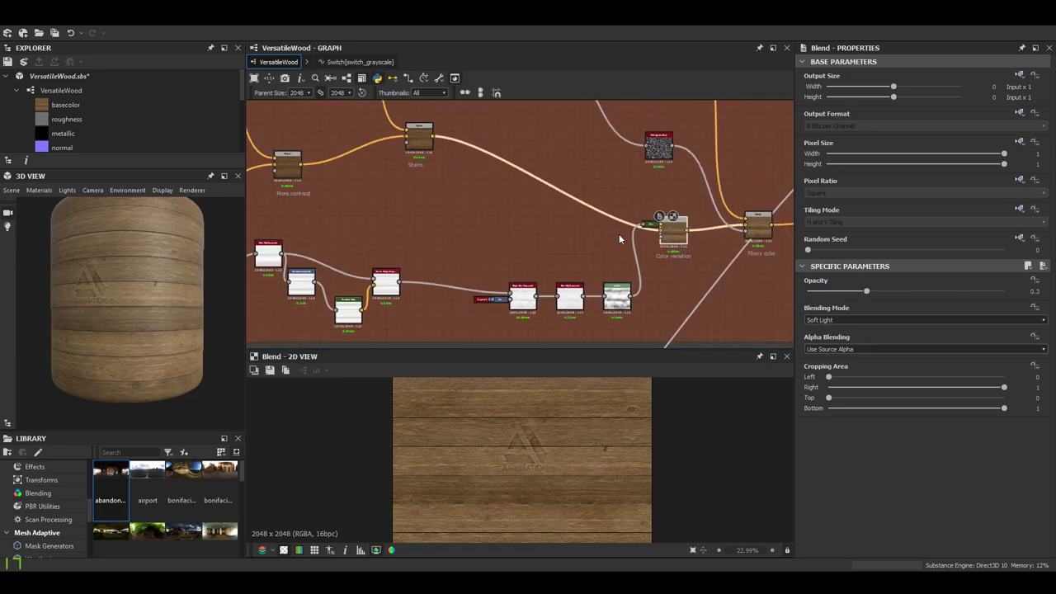
scroll(634, 299, "up", 6)
scroll(500, 212, "down", 3)
middle_click_drag(365, 232, 601, 205)
middle_click_drag(479, 195, 328, 206)
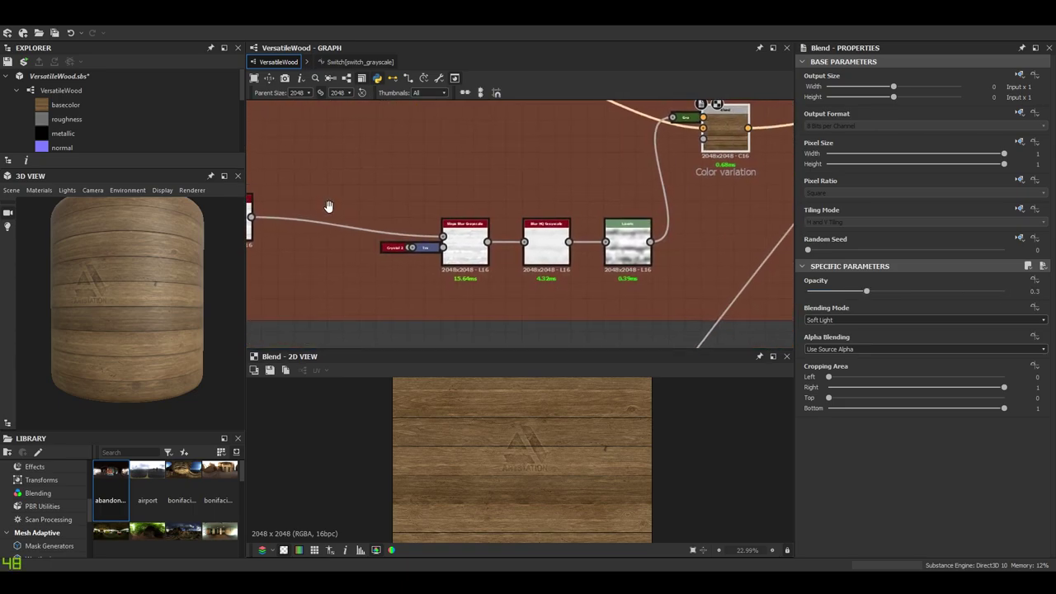
scroll(613, 252, "up", 3)
left_click(615, 248)
Trace the mask chain back to the Tile Generator, open its properties and preview the Levels node after it.
scroll(556, 337, "down", 3)
middle_click_drag(558, 268, 684, 198)
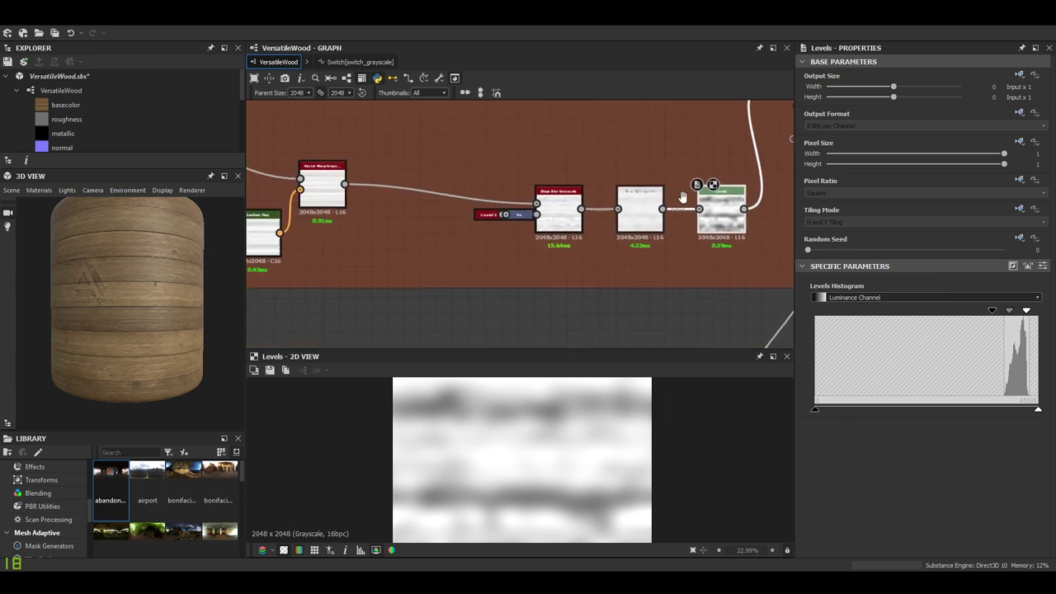
scroll(627, 201, "down", 2)
middle_click_drag(586, 202, 784, 213)
scroll(421, 223, "up", 5)
left_click(333, 215)
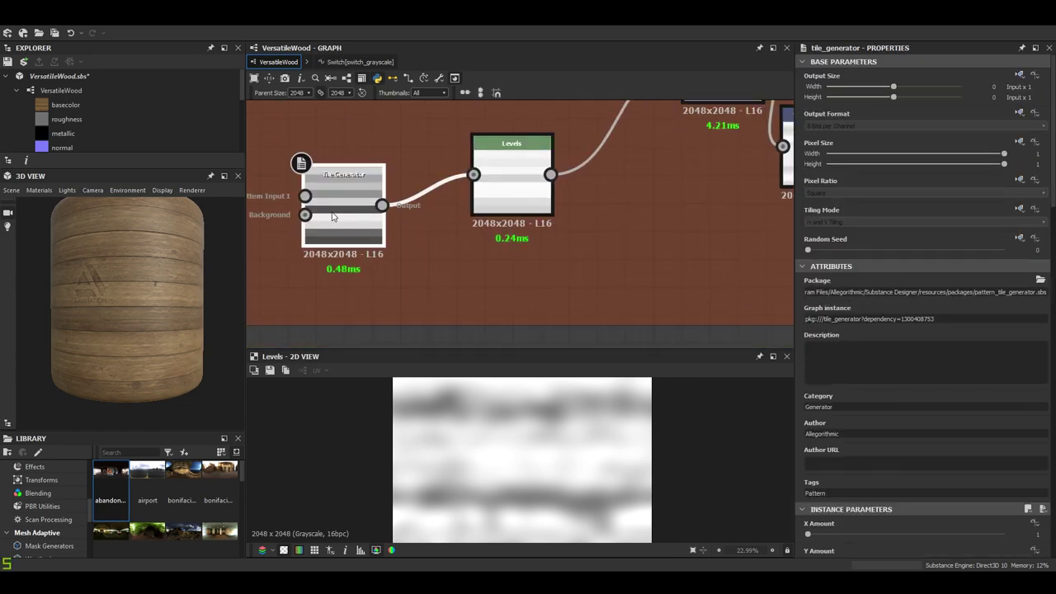
double_click(493, 192)
Preview the Blur HQ Grayscale after the tile Levels and the Transformation 2D node connected to it.
scroll(649, 211, "down", 2)
scroll(649, 213, "down", 3)
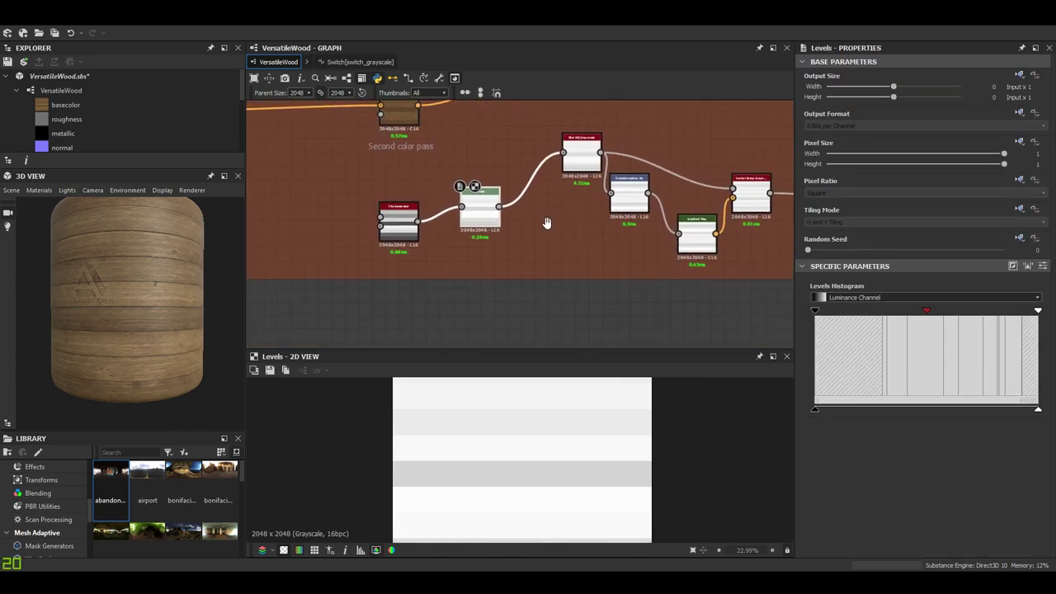
scroll(547, 223, "up", 2)
left_click_drag(611, 179, 561, 185)
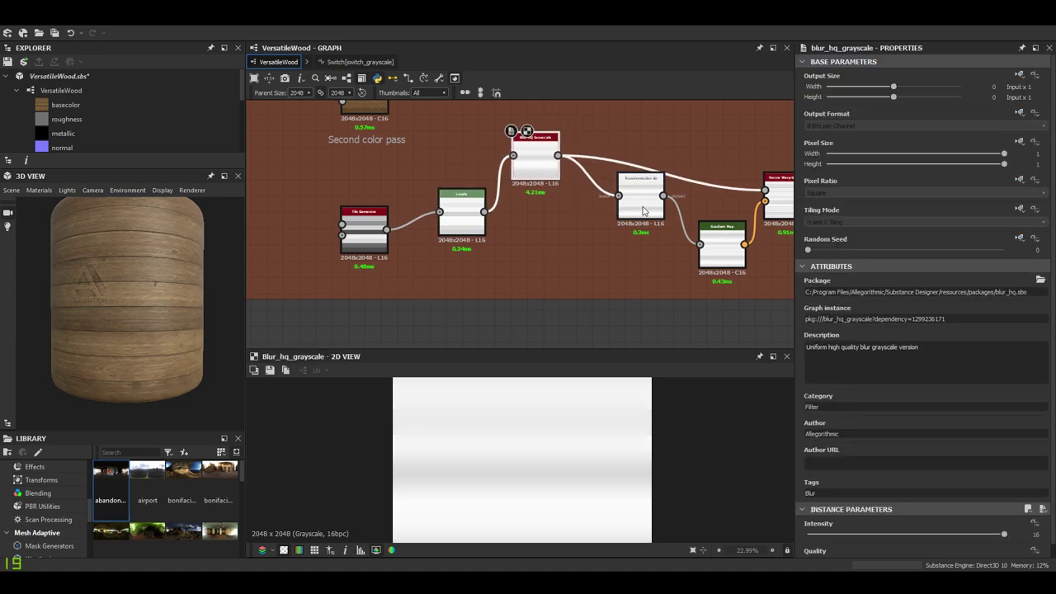
left_click_drag(644, 211, 632, 233)
middle_click_drag(667, 244, 558, 212)
scroll(546, 209, "up", 4)
double_click(518, 192)
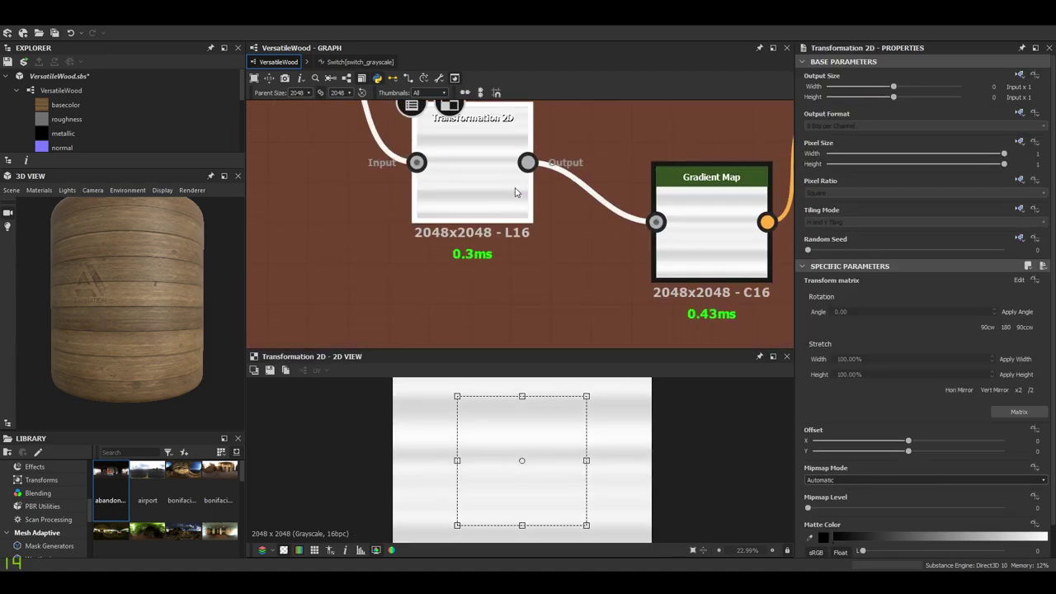
Preview the Vector Warp Grayscale, plus the Transformation 2D and Gradient Map nodes that drive its vector map.
scroll(594, 289, "down", 2)
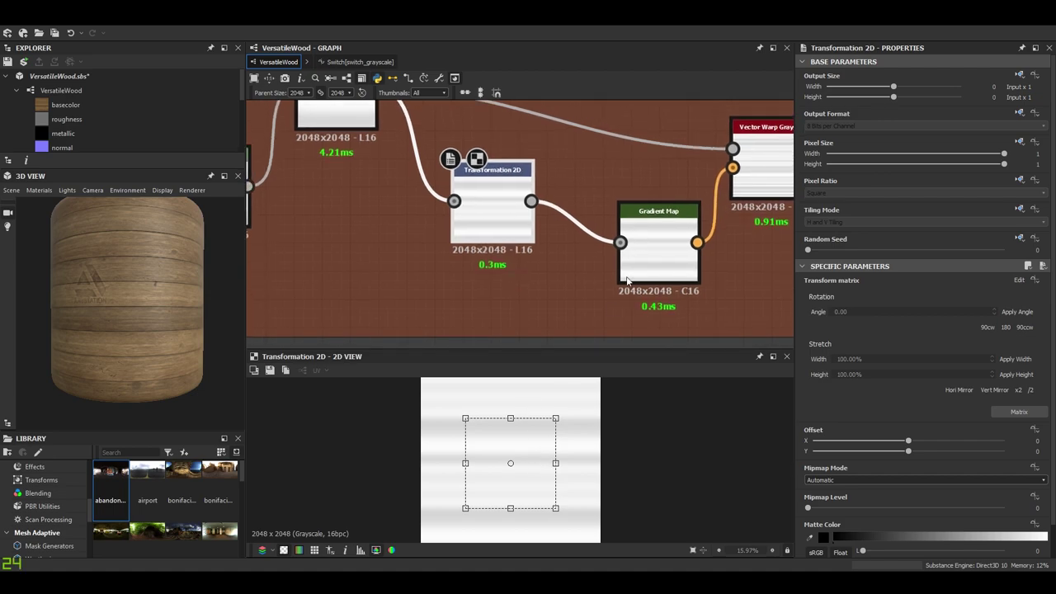
middle_click_drag(627, 280, 441, 279)
left_click(586, 177)
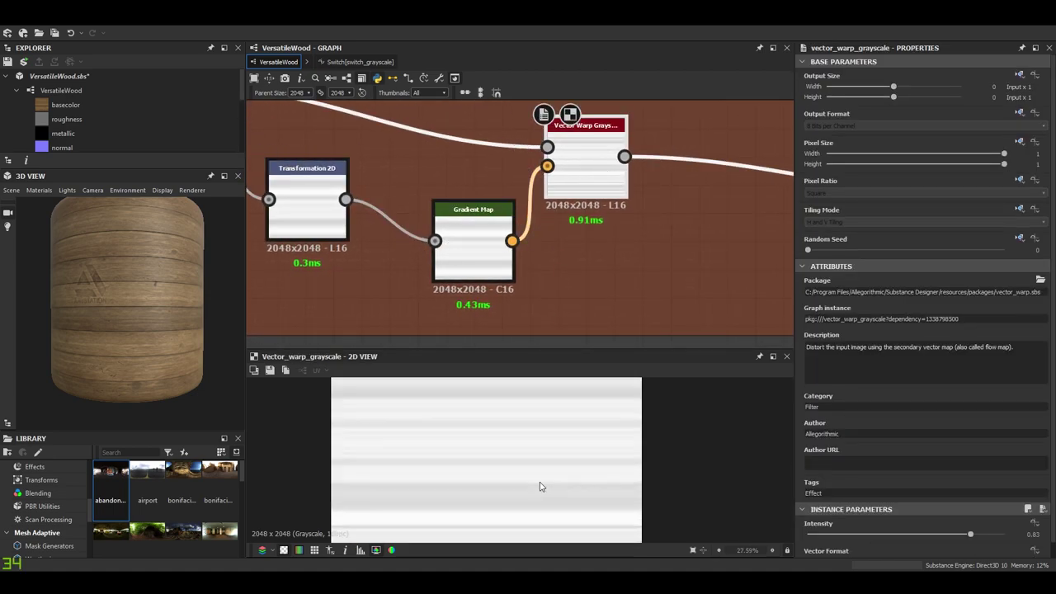
middle_click_drag(310, 210, 370, 246)
left_click(371, 246)
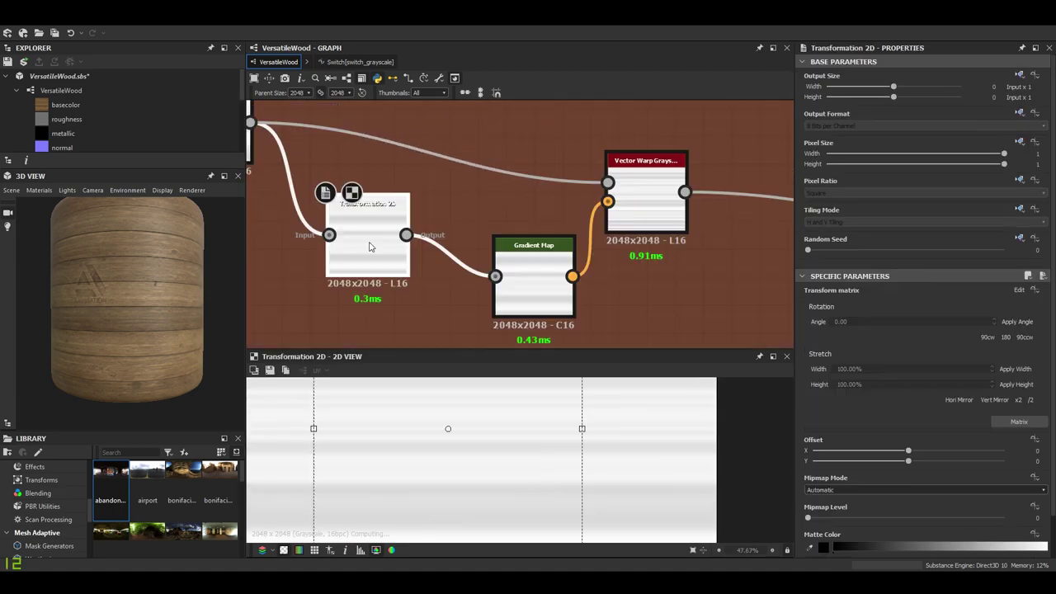
left_click(533, 281)
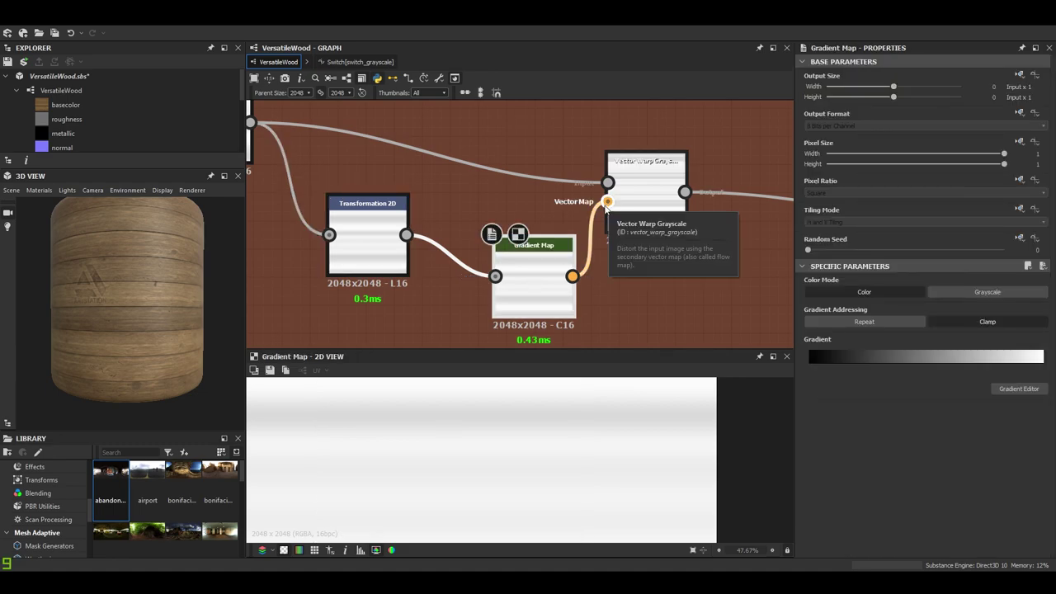
Compare the Blur HQ Grayscale input with the output of the Vector Warp Grayscale.
double_click(610, 185)
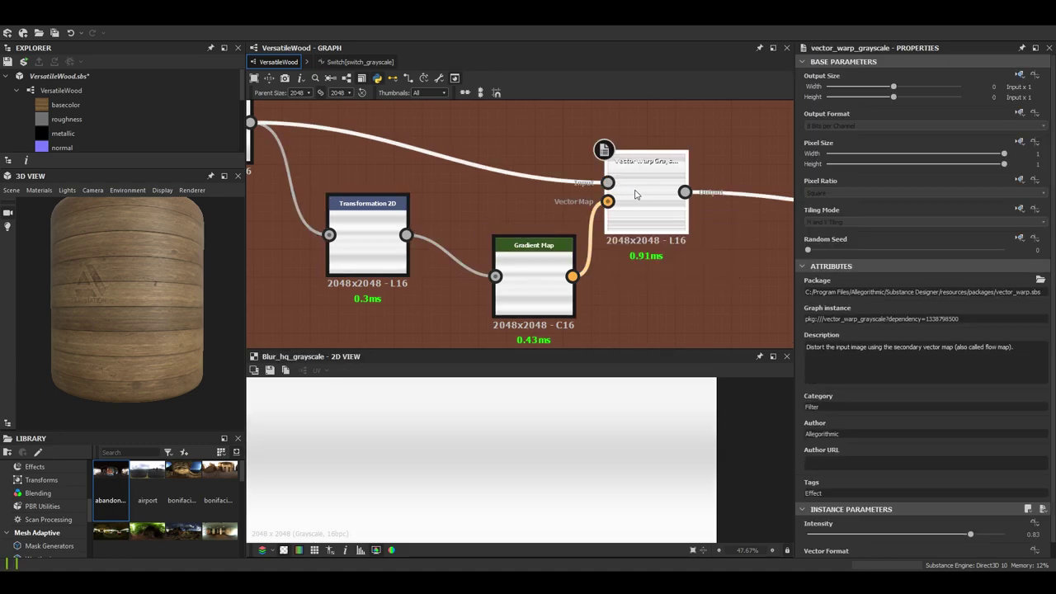
middle_click_drag(521, 187, 601, 203)
double_click(294, 168)
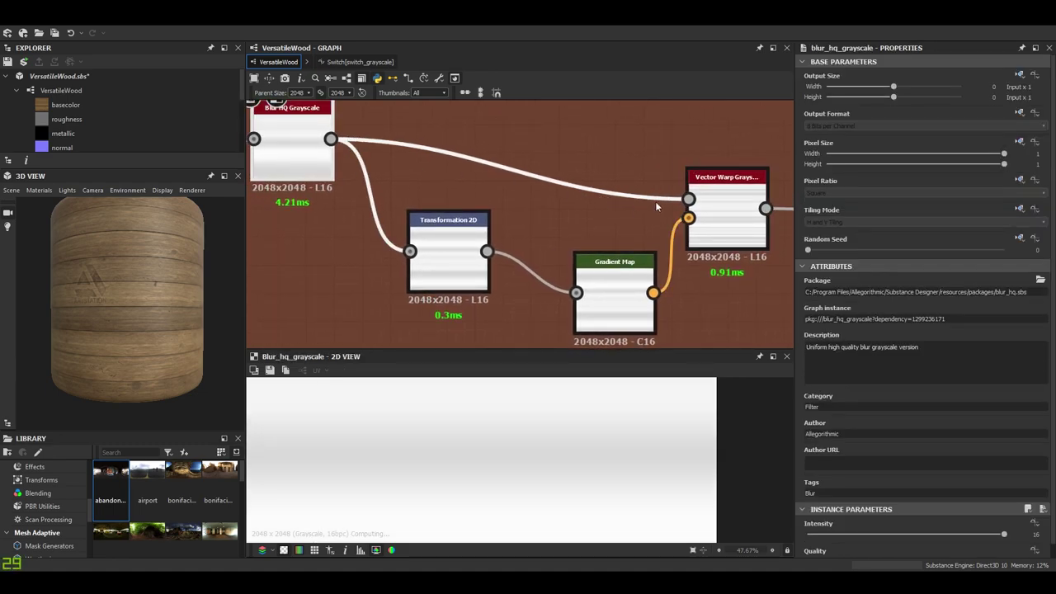
double_click(710, 209)
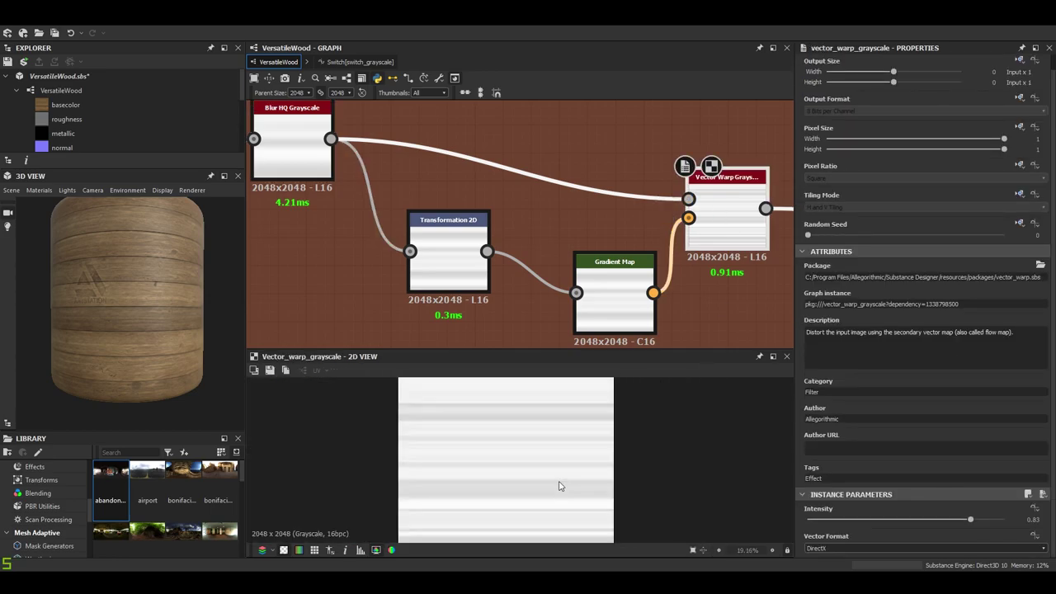
Preview the Slope Blur Grayscale and the Crystal 2 and Transformation 2D nodes driving its slope.
middle_click_drag(792, 239, 564, 239)
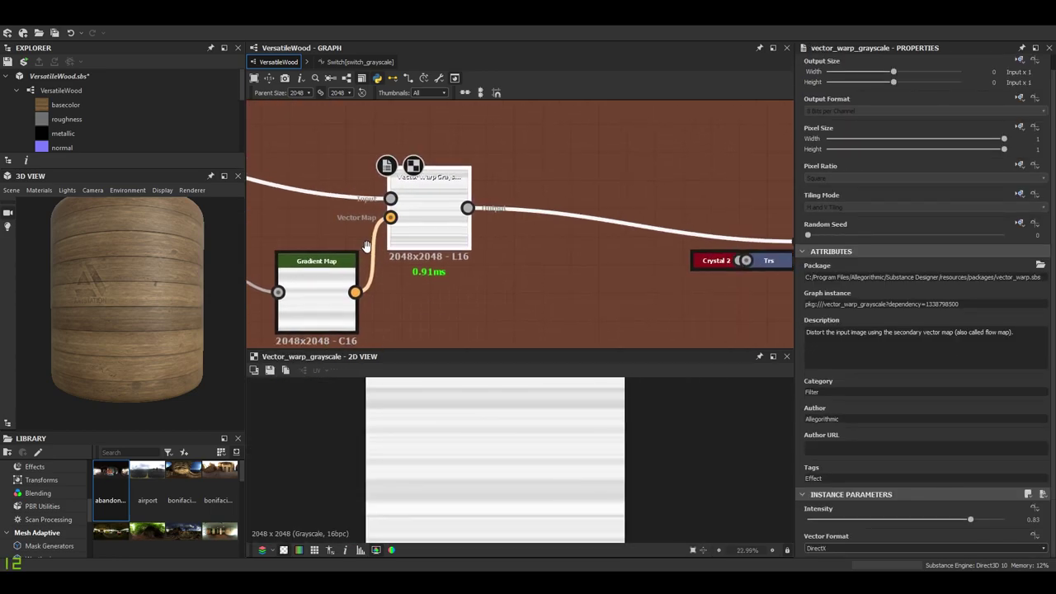
scroll(610, 238, "up", 2)
scroll(567, 392, "up", 2)
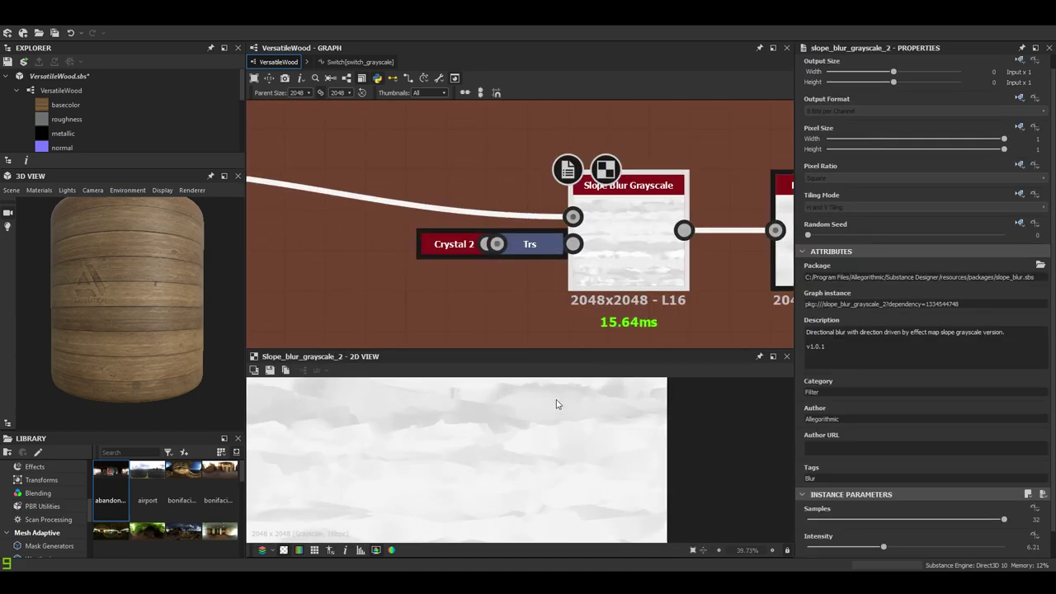
double_click(457, 248)
double_click(535, 245)
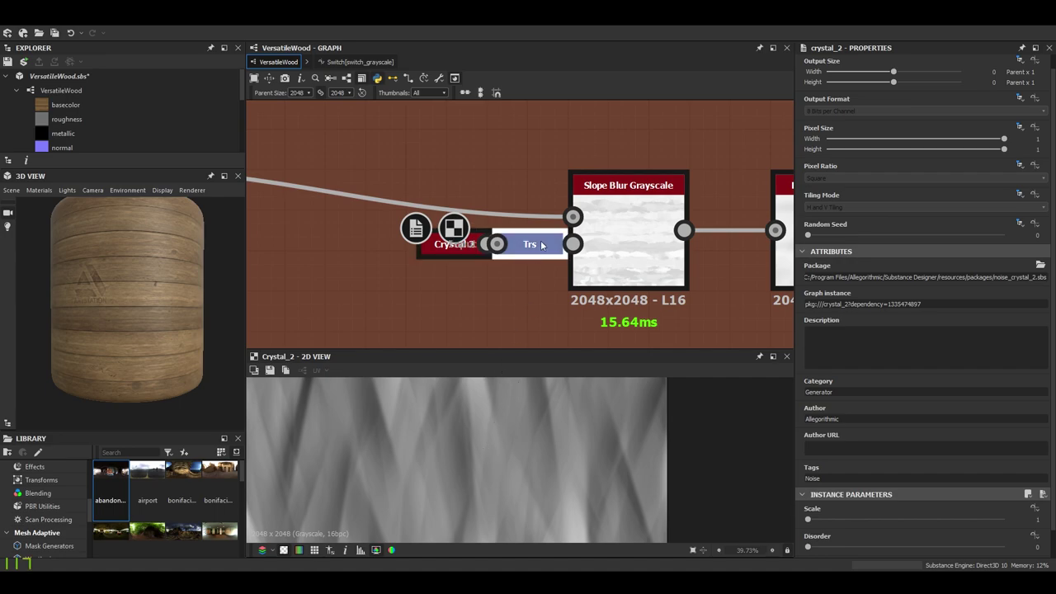
scroll(512, 433, "down", 2)
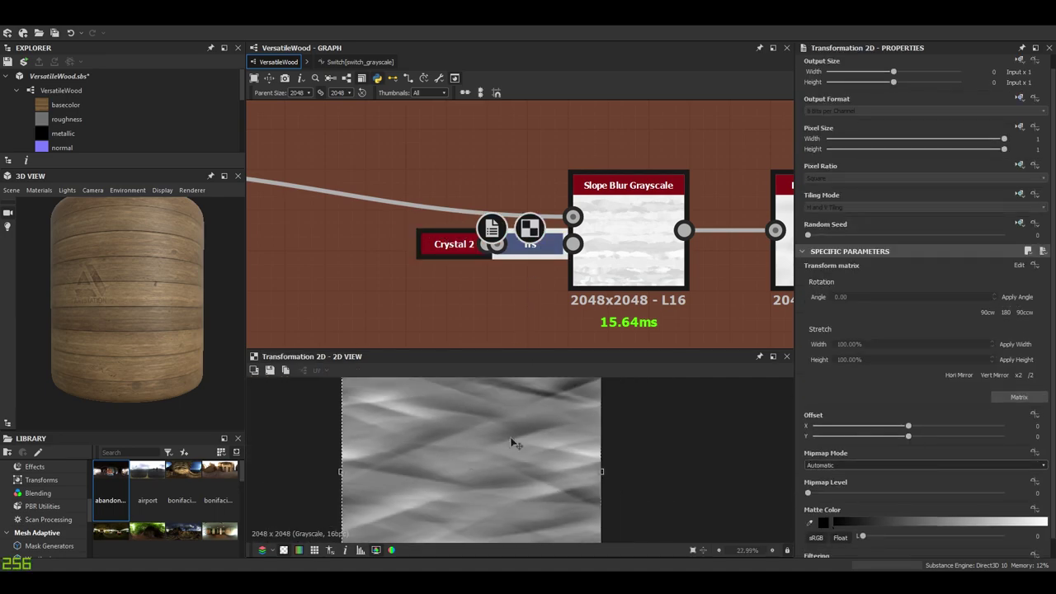
scroll(625, 252, "down", 3)
Preview the Blur HQ Grayscale after the Slope Blur and examine the final Levels mask up close.
scroll(541, 264, "up", 2)
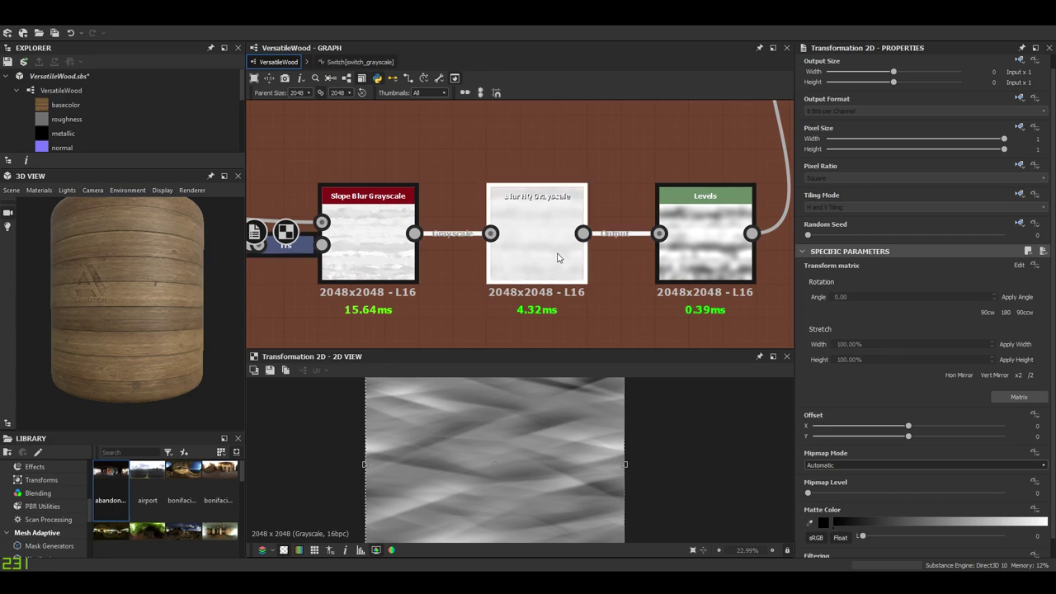
double_click(565, 244)
double_click(718, 237)
scroll(547, 478, "down", 5)
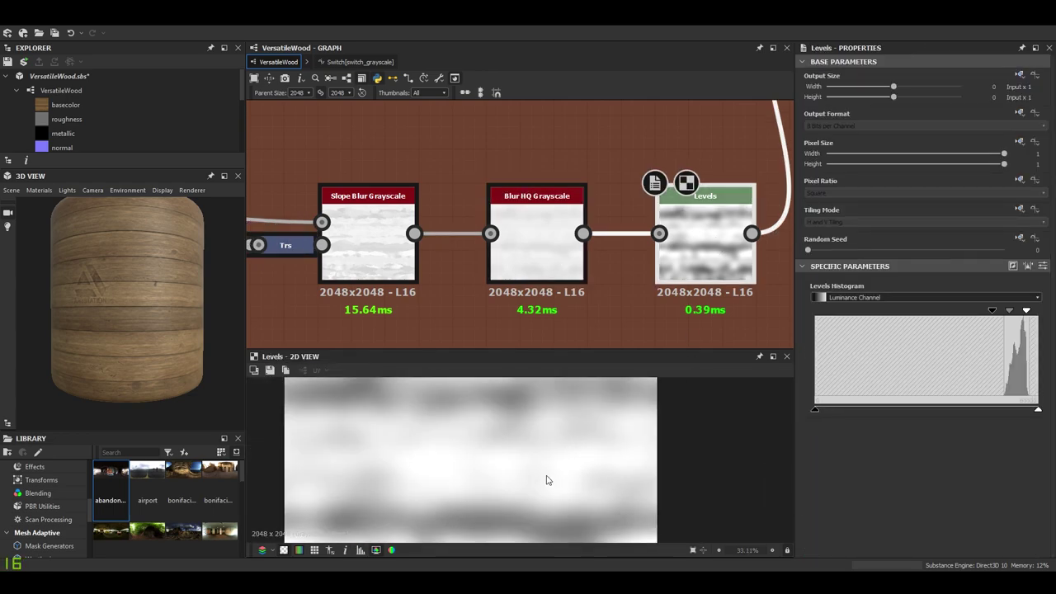
scroll(537, 481, "up", 3)
middle_click_drag(539, 481, 541, 443)
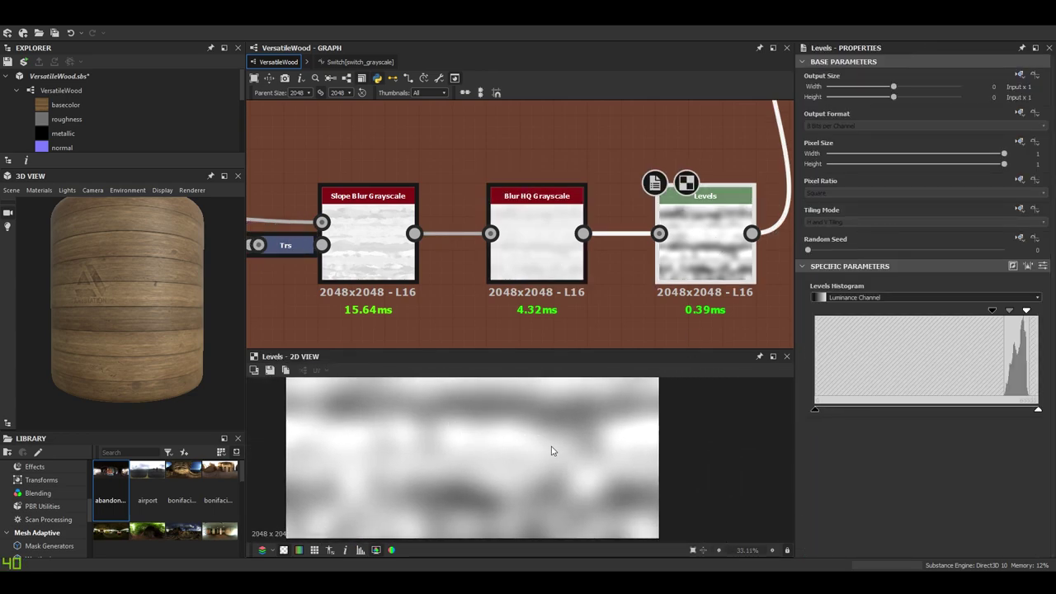
middle_click_drag(465, 441, 407, 450)
middle_click_drag(551, 526, 563, 377)
Preview the Color variation Blend and inspect the plank tones on the 3D model.
scroll(687, 234, "down", 3)
middle_click_drag(687, 233, 510, 331)
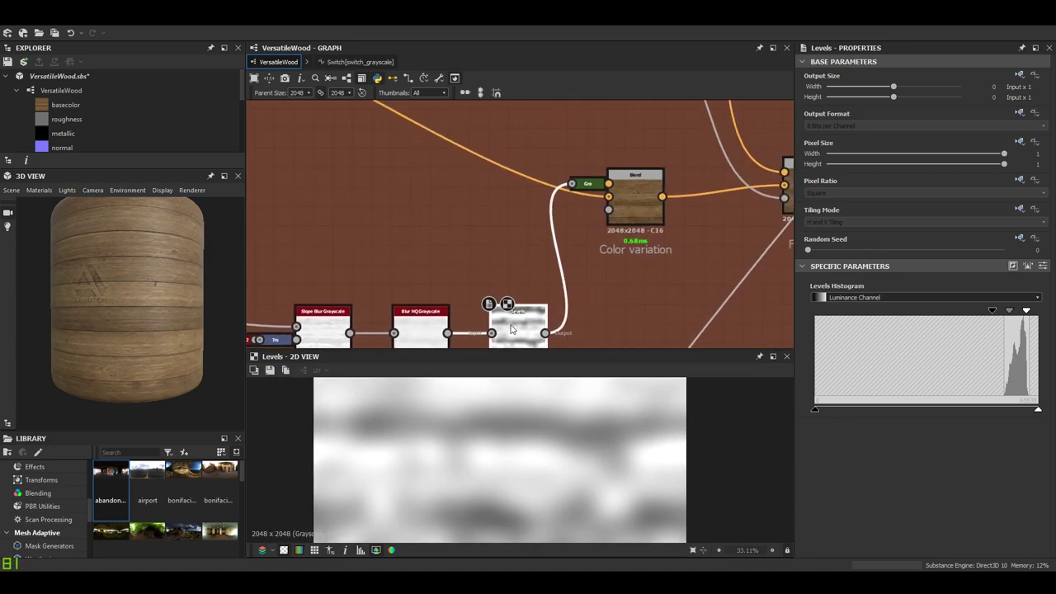
double_click(634, 204)
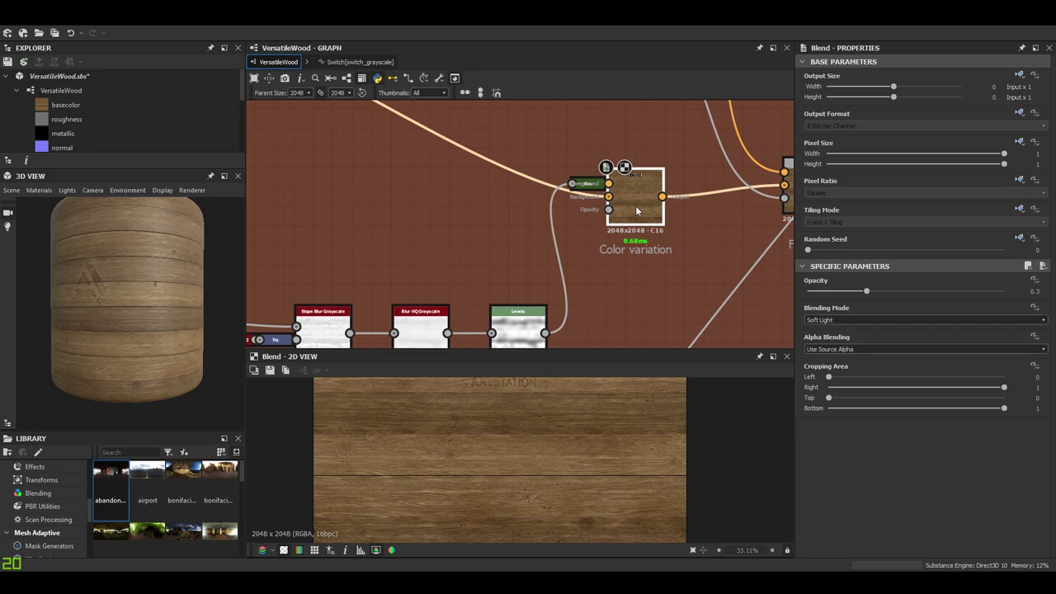
scroll(561, 441, "up", 1)
scroll(562, 442, "down", 2)
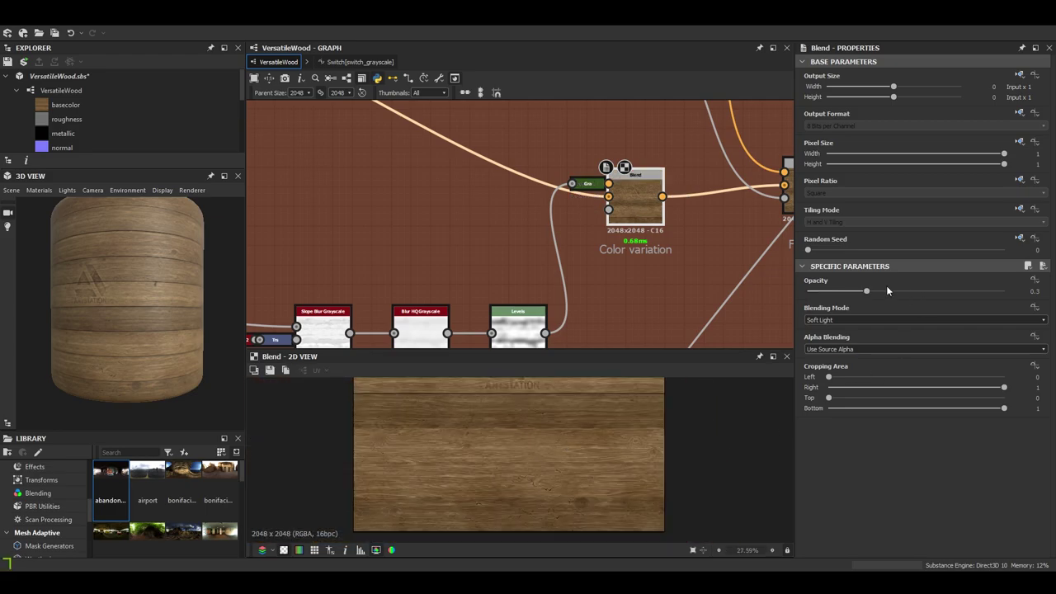
scroll(151, 332, "up", 4)
left_click_drag(158, 323, 211, 327)
scroll(206, 322, "down", 4)
Preview the Levels mask below the Color variation Blend again and enlarge its dark bands.
middle_click_drag(462, 272, 514, 218)
double_click(566, 283)
scroll(570, 451, "up", 2)
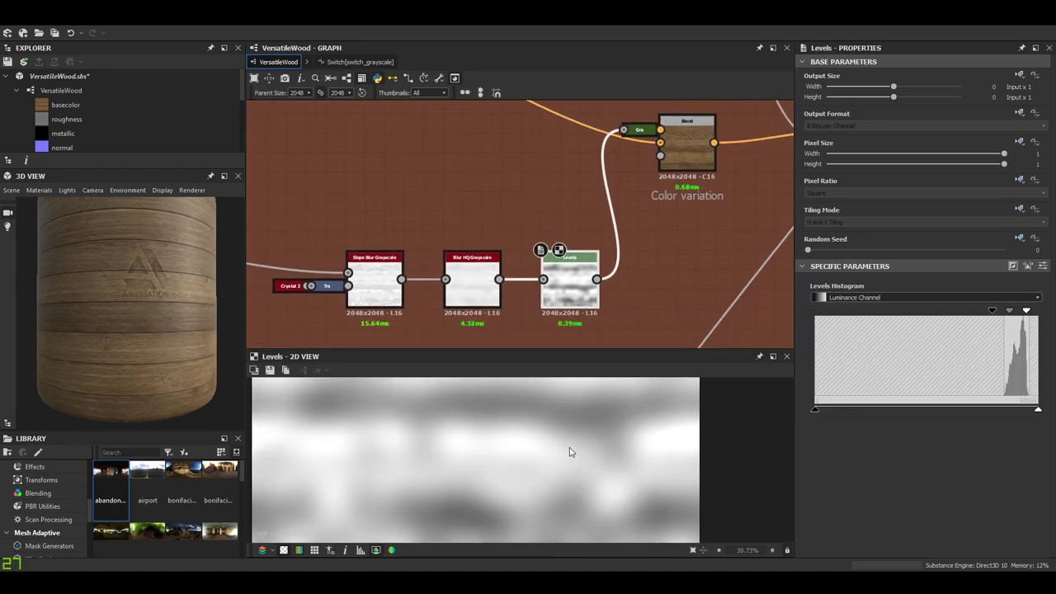
middle_click_drag(571, 451, 584, 482)
scroll(583, 481, "up", 2)
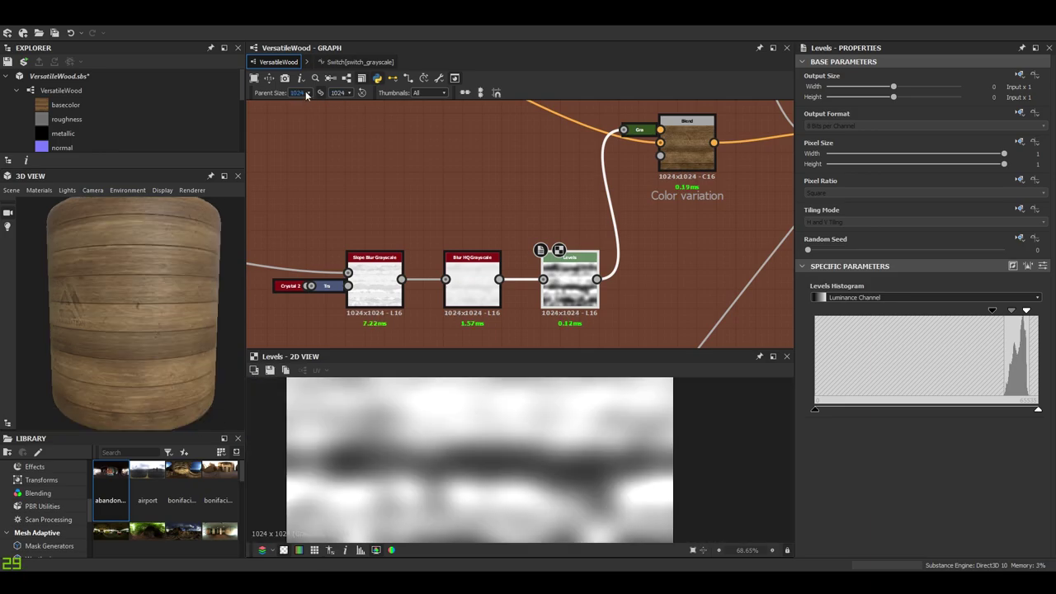
Inspect the planks on the 3D model at 1024 resolution and set the graph's parent size to 2048.
scroll(146, 372, "up", 4)
left_click_drag(146, 373, 172, 364)
scroll(177, 350, "down", 3)
scroll(177, 362, "up", 3)
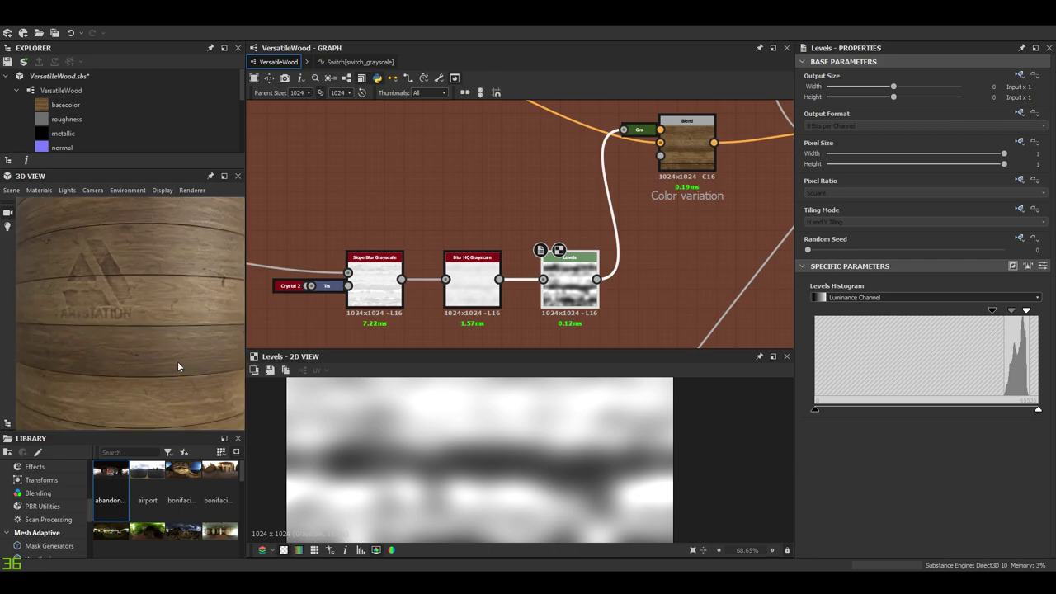
left_click(300, 92)
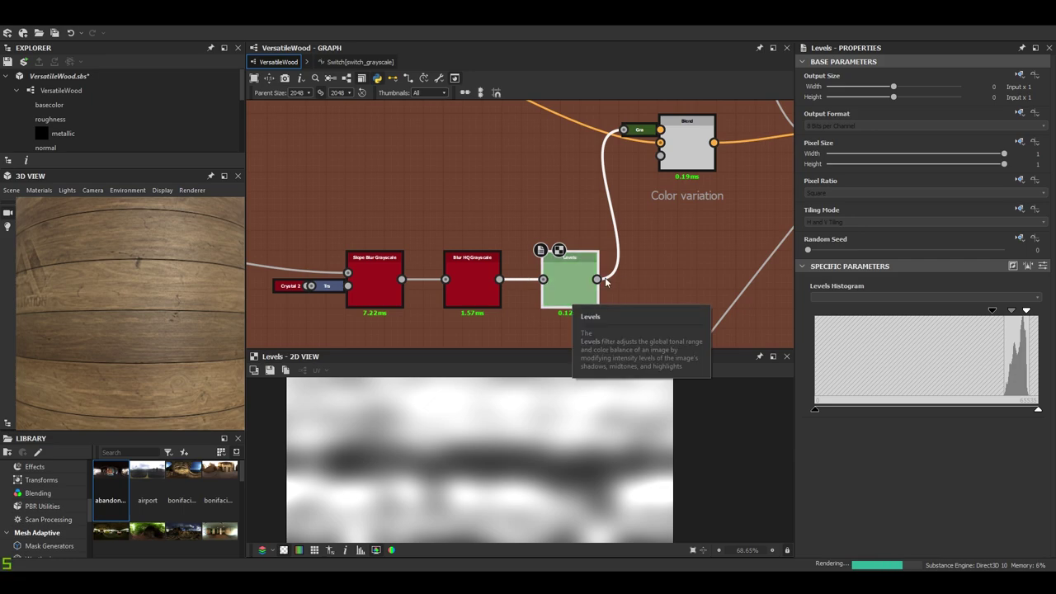
Preview the Fibers color Blend and its foreground input, and examine the fibers up close.
scroll(643, 264, "down", 2)
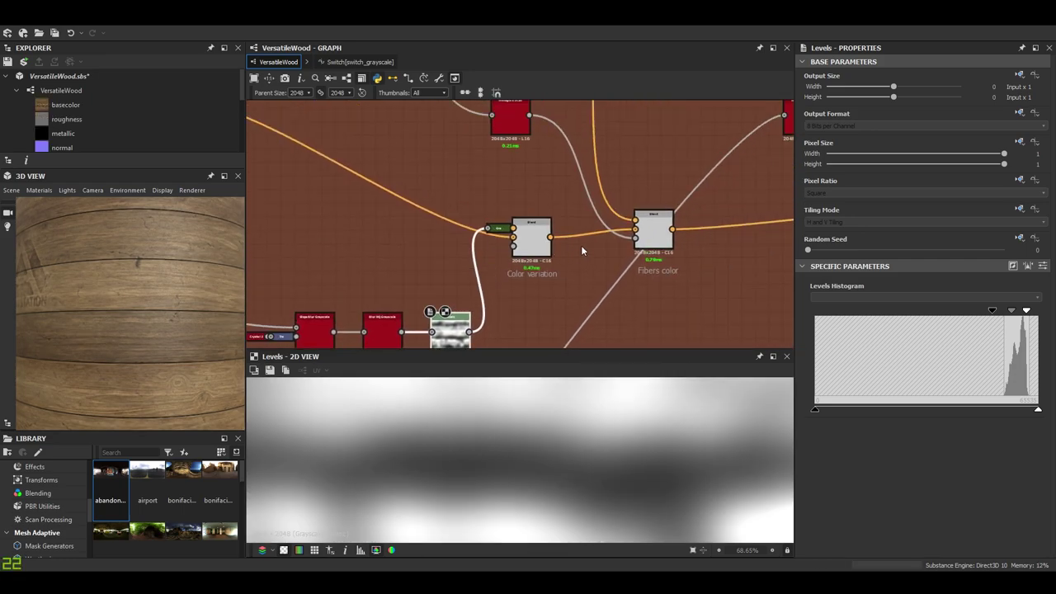
scroll(581, 245, "up", 5)
left_click(557, 248)
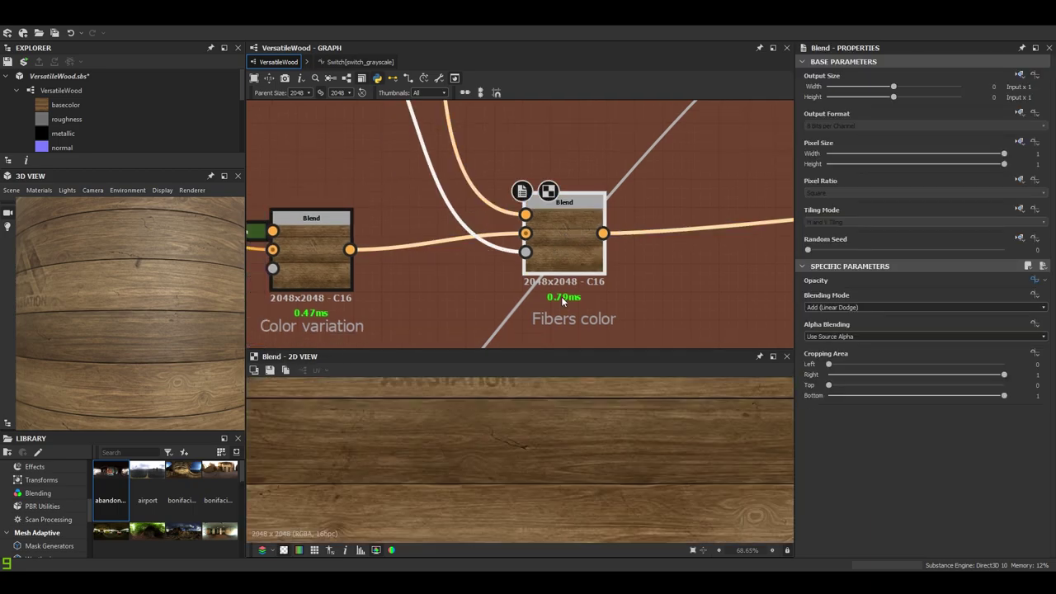
double_click(526, 216)
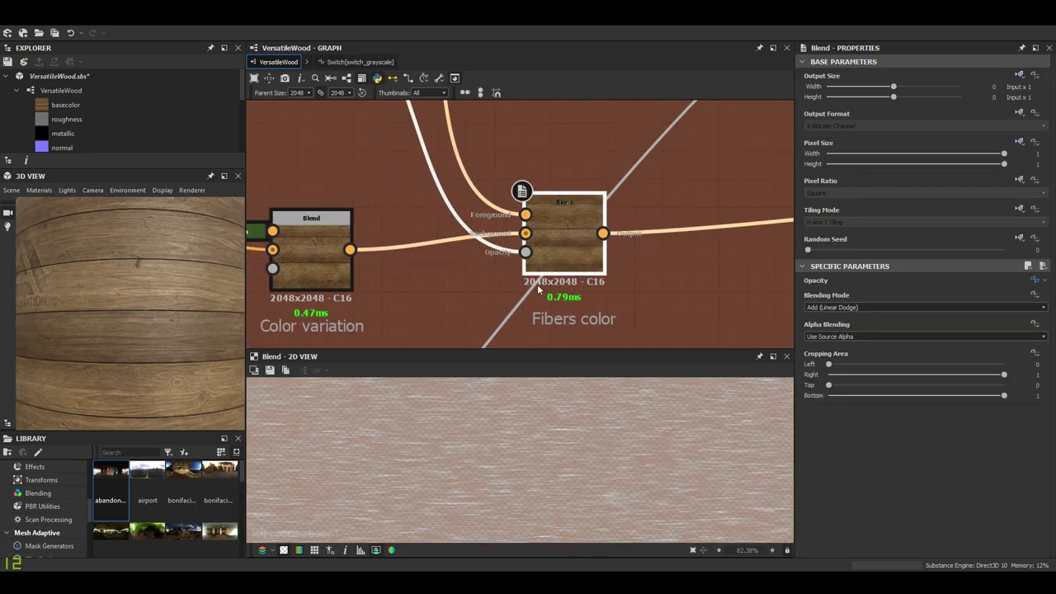
scroll(519, 435, "up", 2)
double_click(566, 230)
scroll(175, 355, "up", 3)
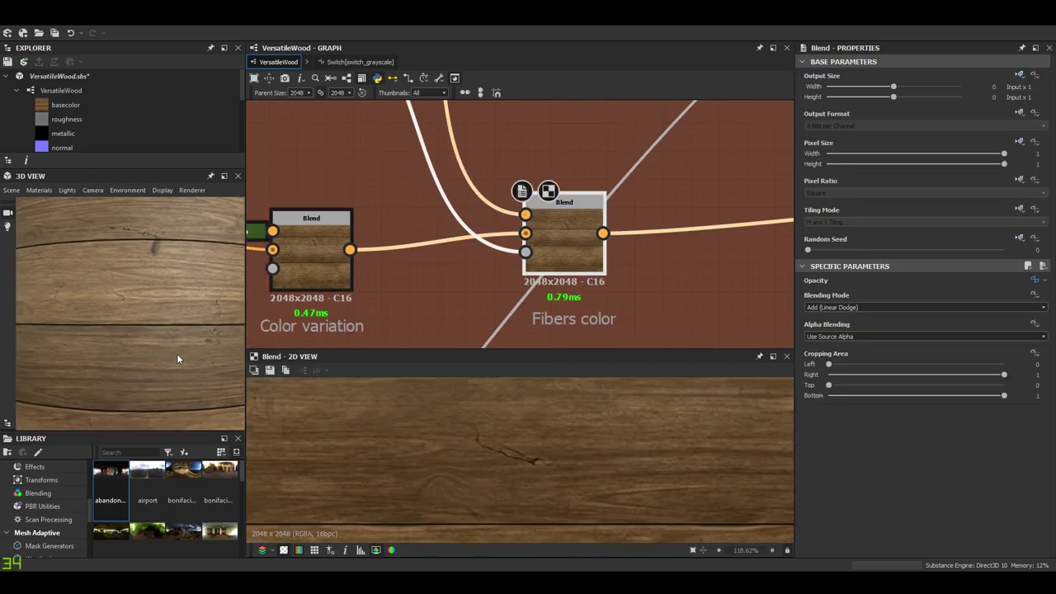
Set the default of the graph's Superficial fibers parameter to 0.37 and inspect the planks in an enlarged 3D view.
left_click(459, 294)
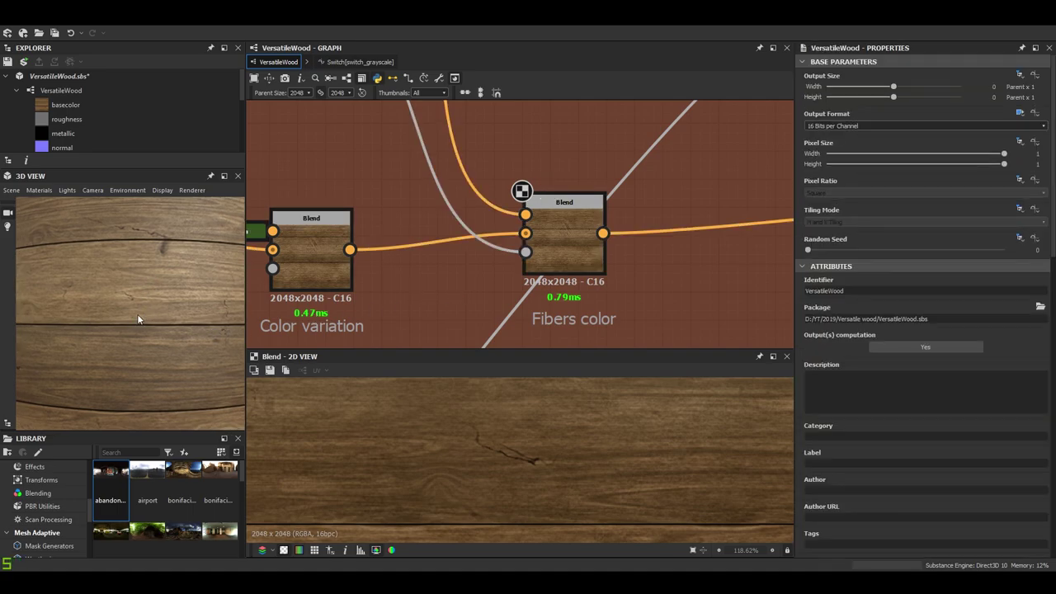
scroll(149, 297, "up", 3)
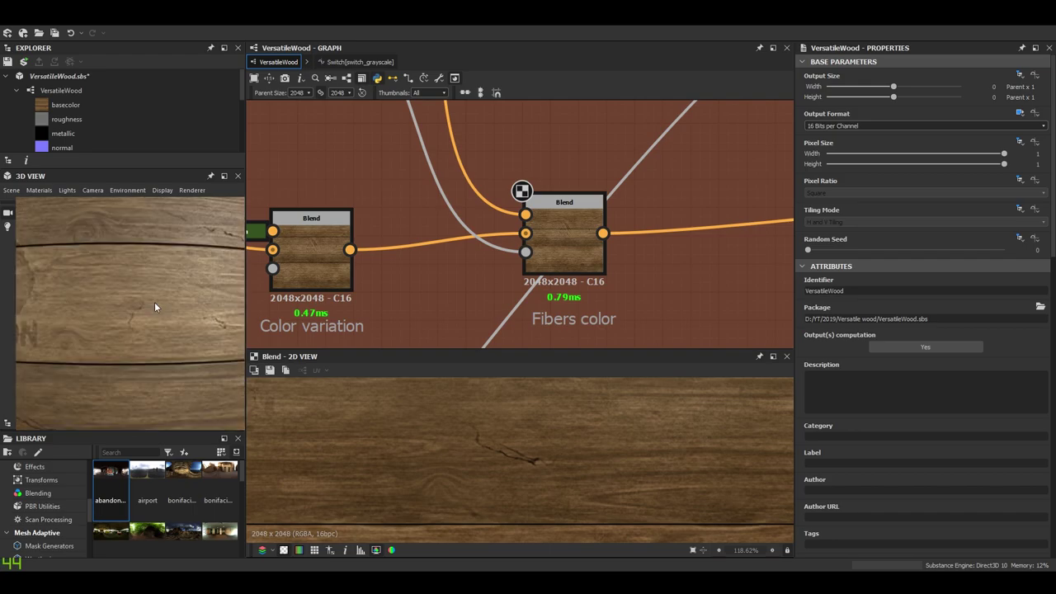
scroll(949, 445, "down", 10)
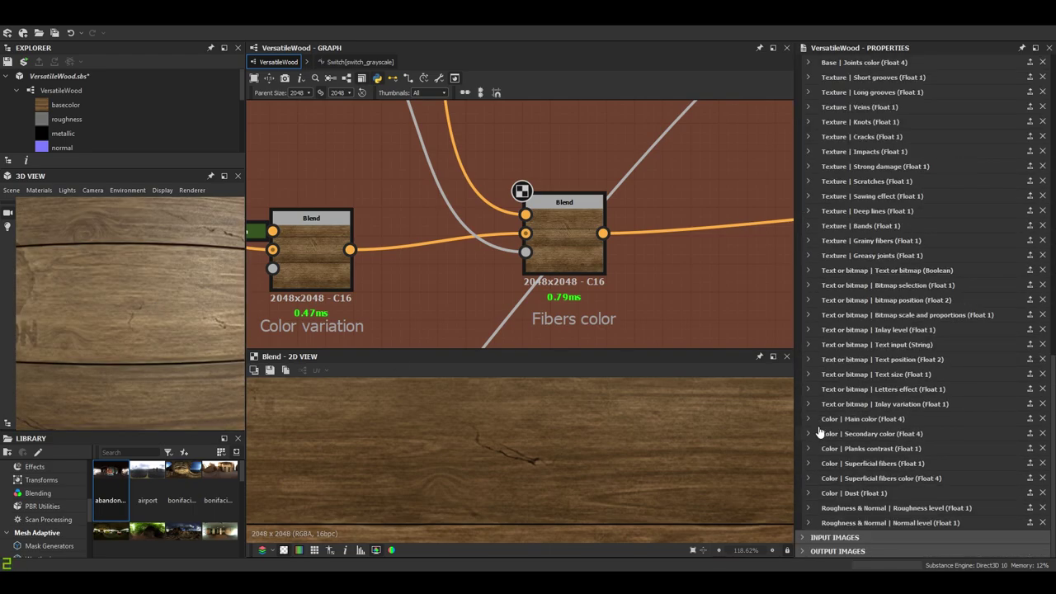
left_click(906, 463)
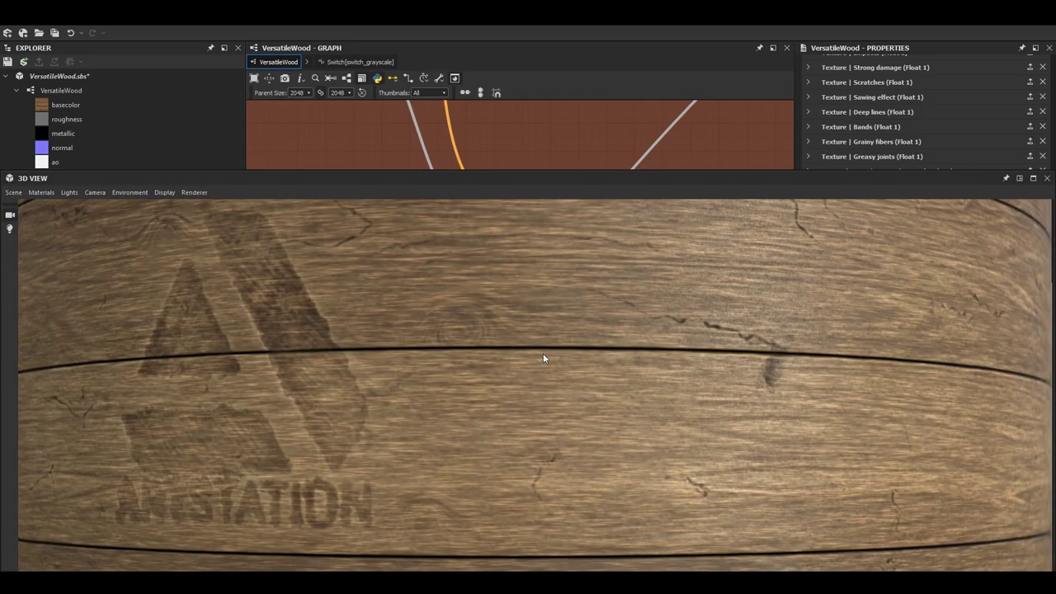
mouse_move(543, 354)
left_mouse_down()
mouse_move(549, 386)
mouse_move(568, 375)
mouse_move(532, 367)
left_mouse_up()
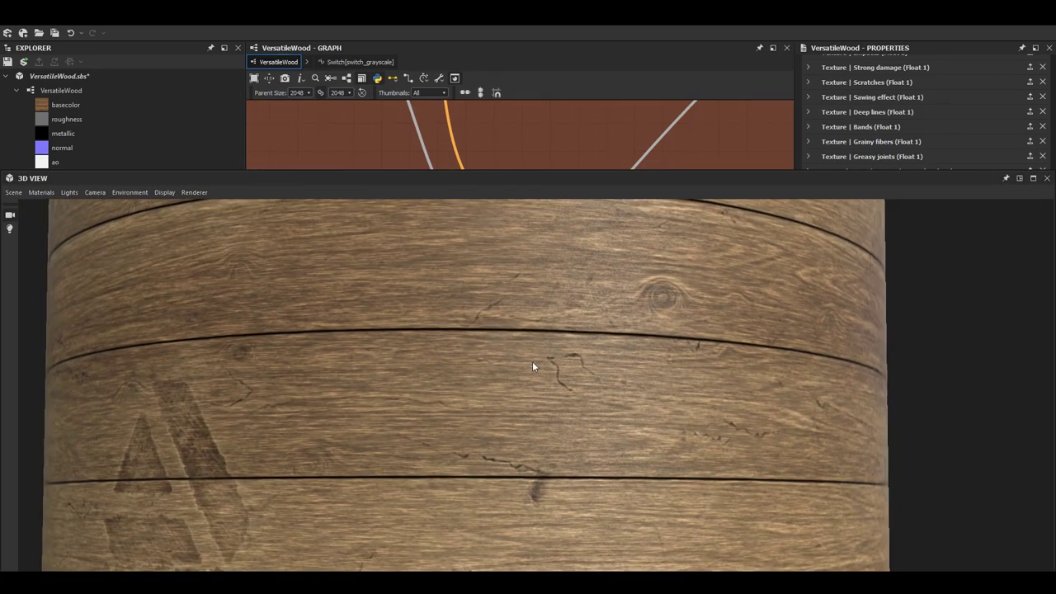
left_click(1033, 177)
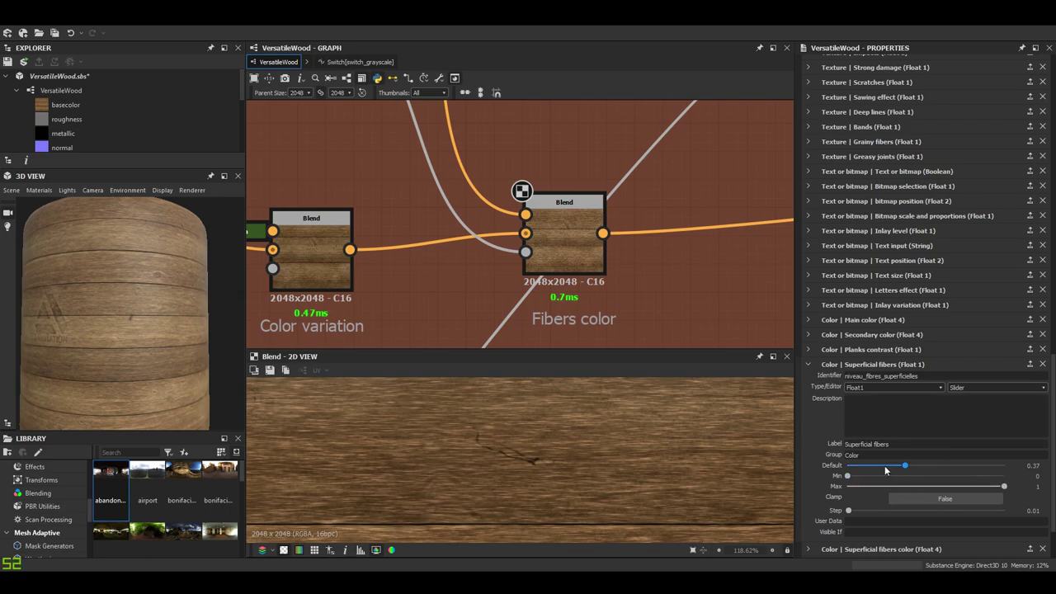
Set the Superficial fibers default to 0.24 and inspect the fibers close up on the 3D model.
left_click(885, 466)
scroll(140, 350, "up", 5)
left_click_drag(140, 350, 152, 321)
scroll(161, 341, "up", 3)
scroll(153, 337, "up", 2)
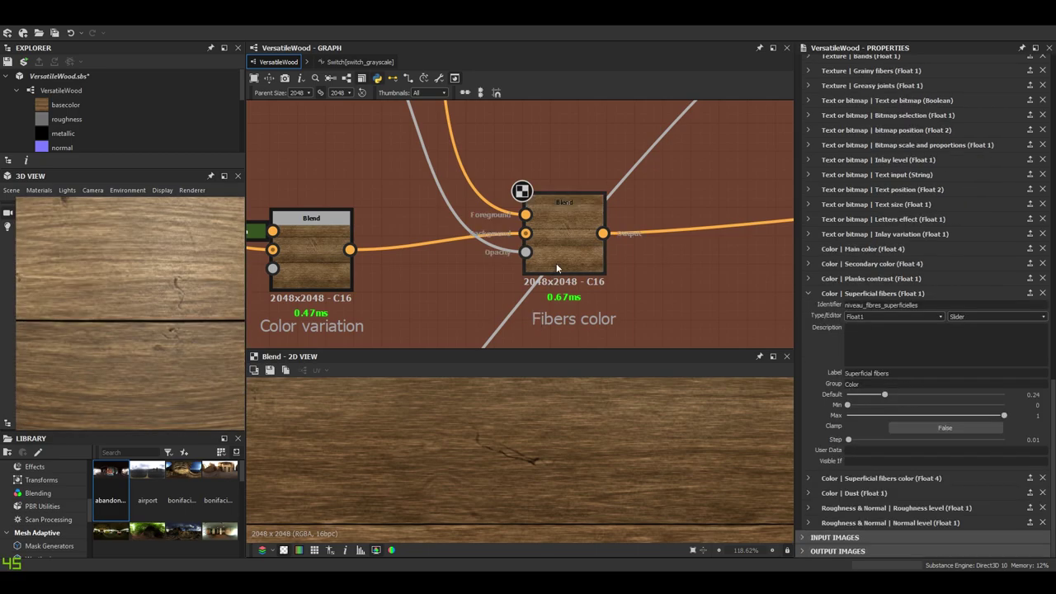
Preview the fibers' Uniform Color and Directional Scratches nodes, and review the scratches' instance parameters.
scroll(491, 215, "down", 5)
middle_click_drag(491, 213, 613, 337)
scroll(486, 132, "up", 3)
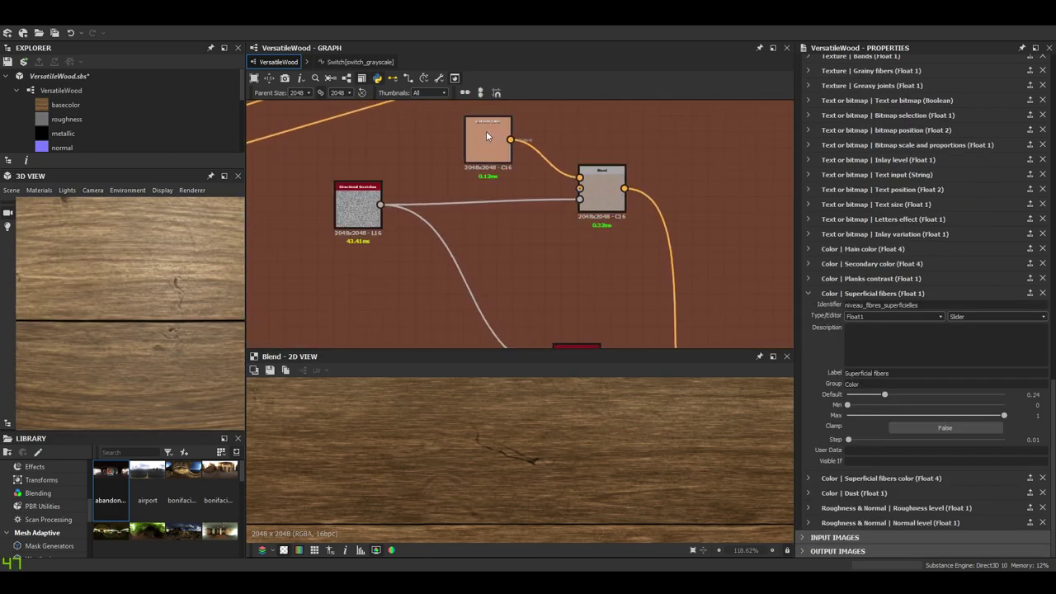
left_click(488, 140)
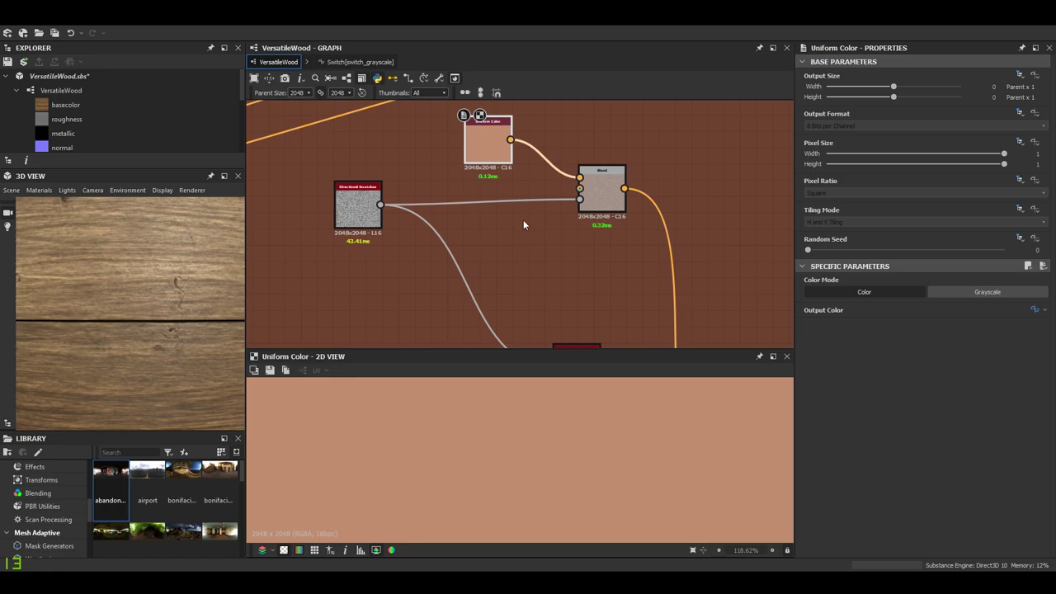
scroll(351, 217, "up", 3)
left_click(357, 202)
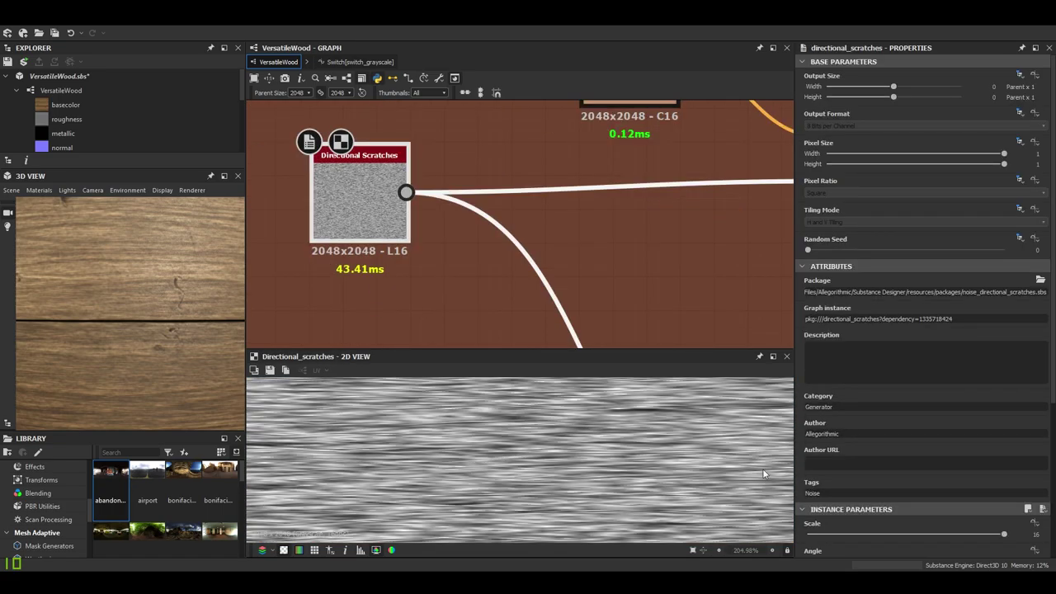
scroll(895, 462, "down", 5)
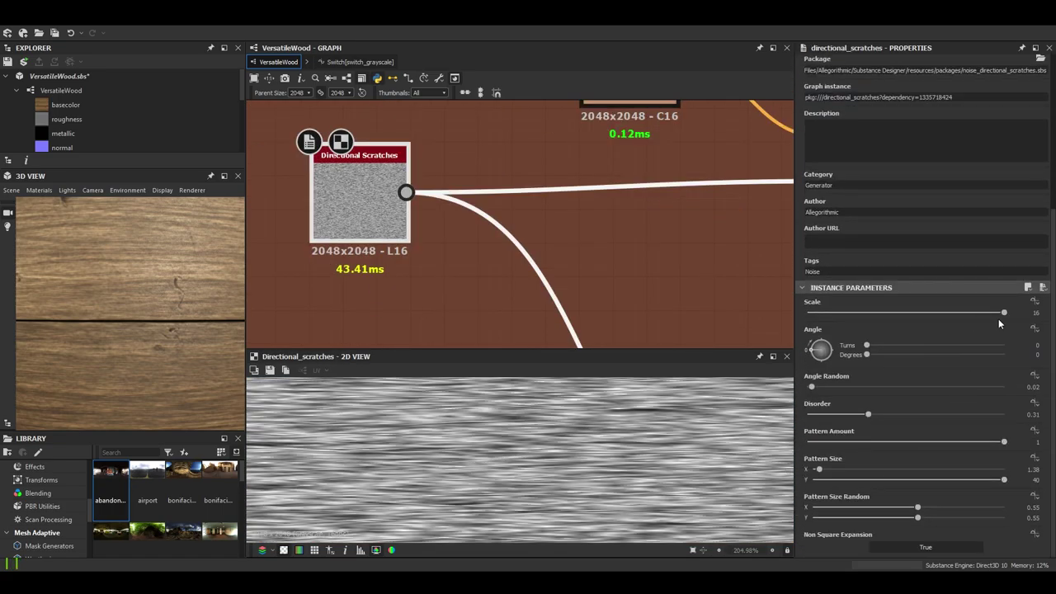
Preview the Blend of the uniform color with the scratches, and the Histogram Scan fed by the scratches.
scroll(582, 235, "down", 3)
middle_click_drag(581, 235, 460, 236)
scroll(567, 222, "up", 3)
left_click(577, 240)
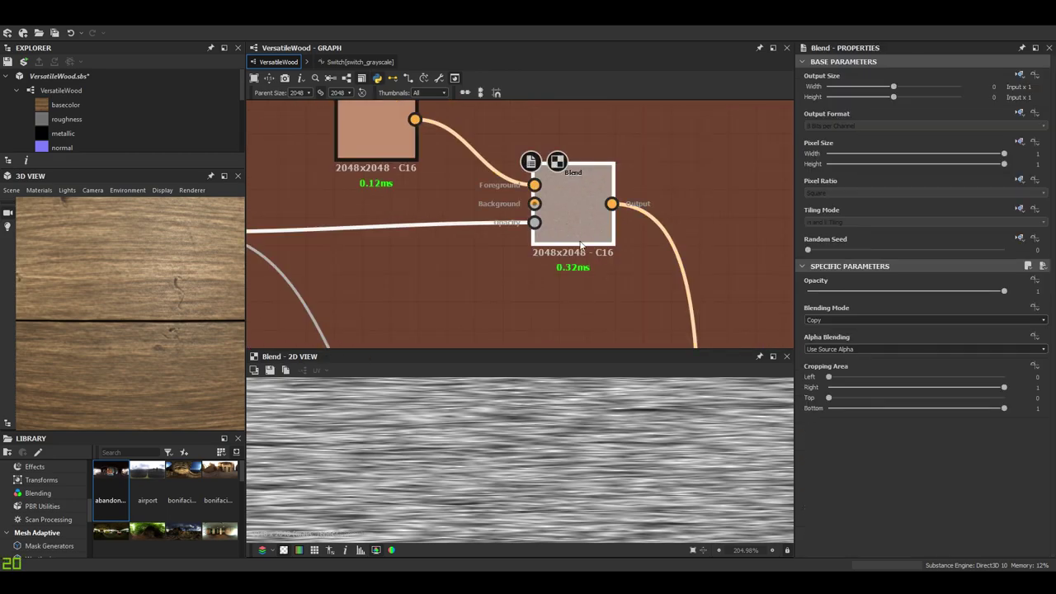
scroll(624, 282, "down", 3)
middle_click_drag(624, 282, 570, 149)
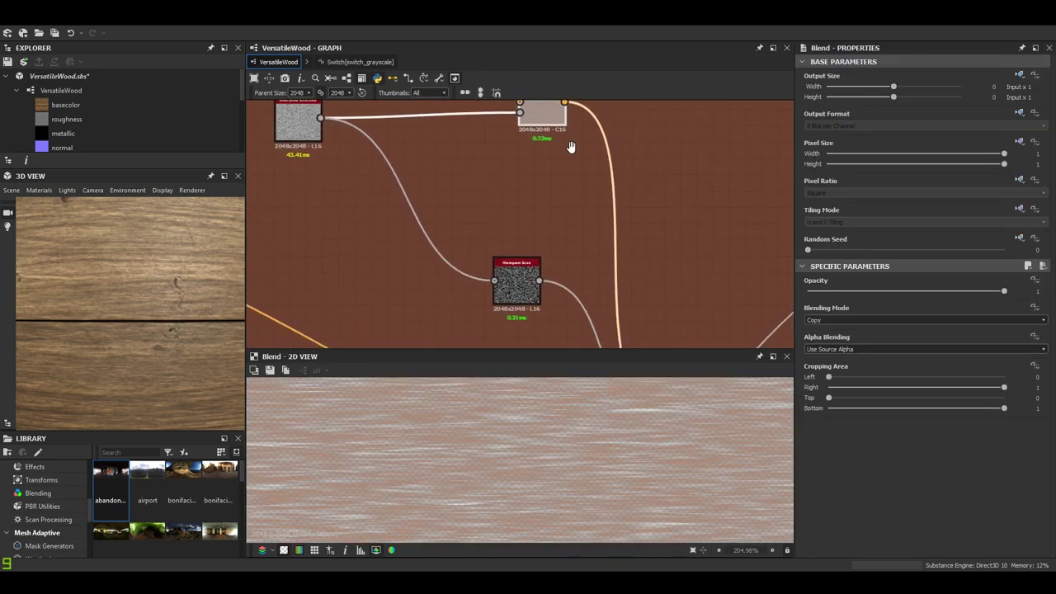
scroll(531, 279, "up", 3)
double_click(531, 284)
Preview the Fibers color Blend and examine the fibers close up around the crack.
middle_click_drag(617, 284, 464, 117)
middle_click_drag(590, 302, 481, 159)
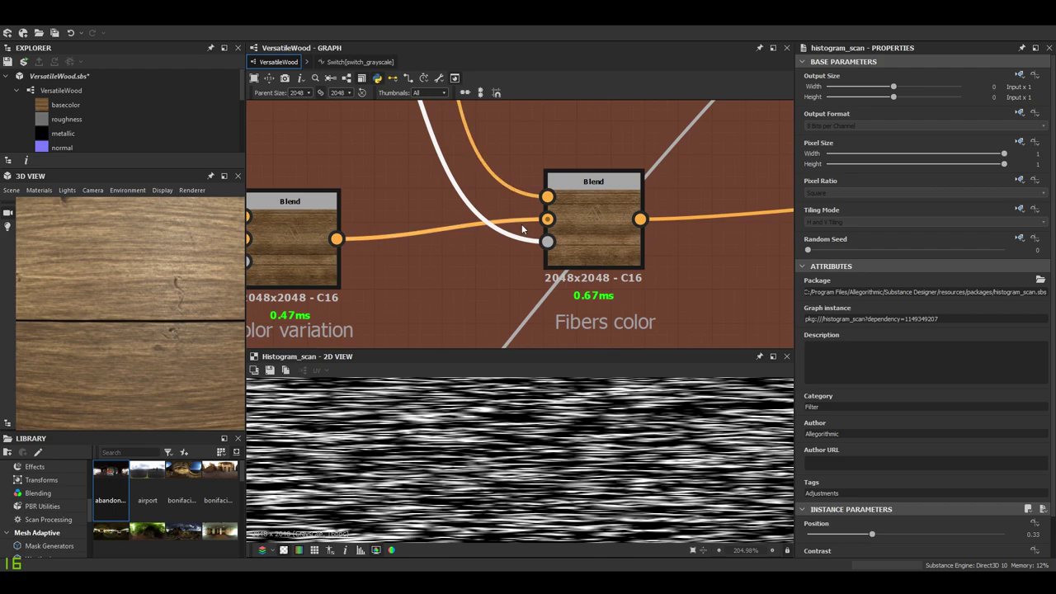
scroll(522, 229, "up", 1)
left_click(592, 250)
scroll(510, 454, "up", 3)
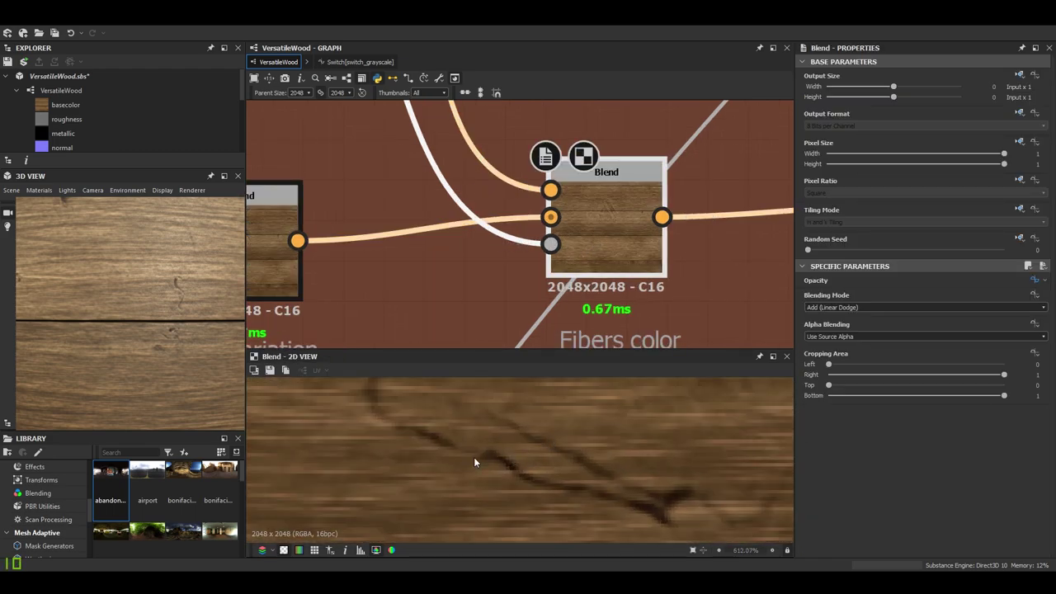
Preview the rounded borders Blend and examine the dark joint between two planks close up.
scroll(558, 182, "down", 5)
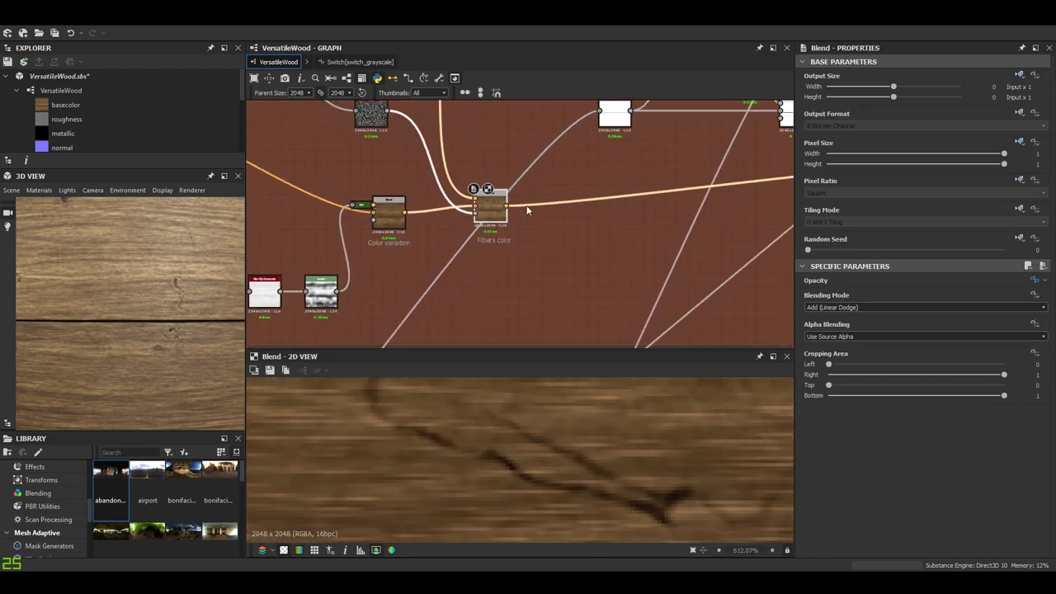
middle_click_drag(657, 207, 449, 230)
scroll(589, 232, "up", 4)
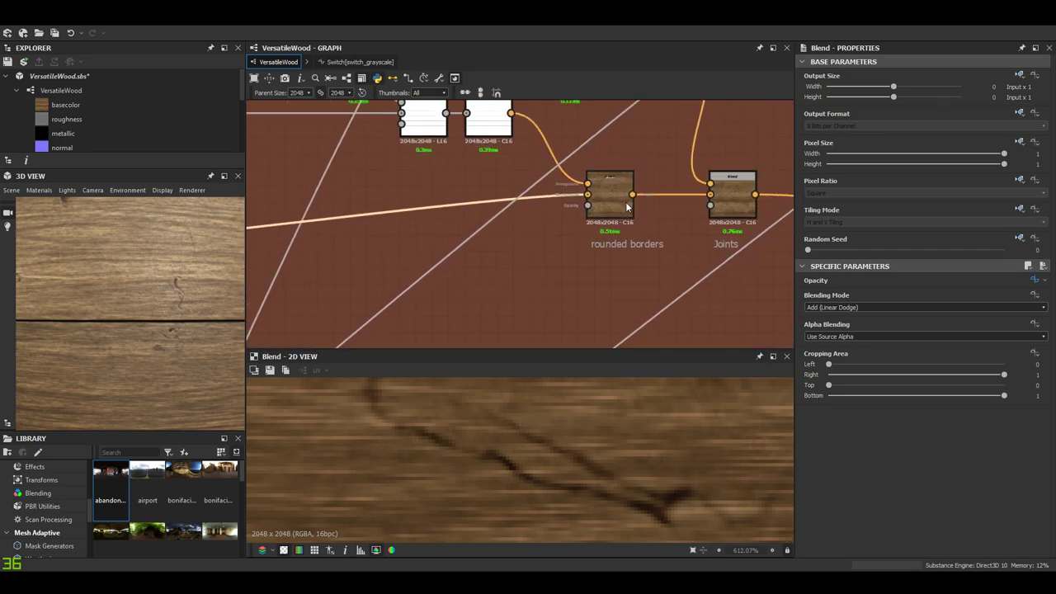
left_click(620, 201)
left_click(619, 199)
scroll(554, 507, "down", 3)
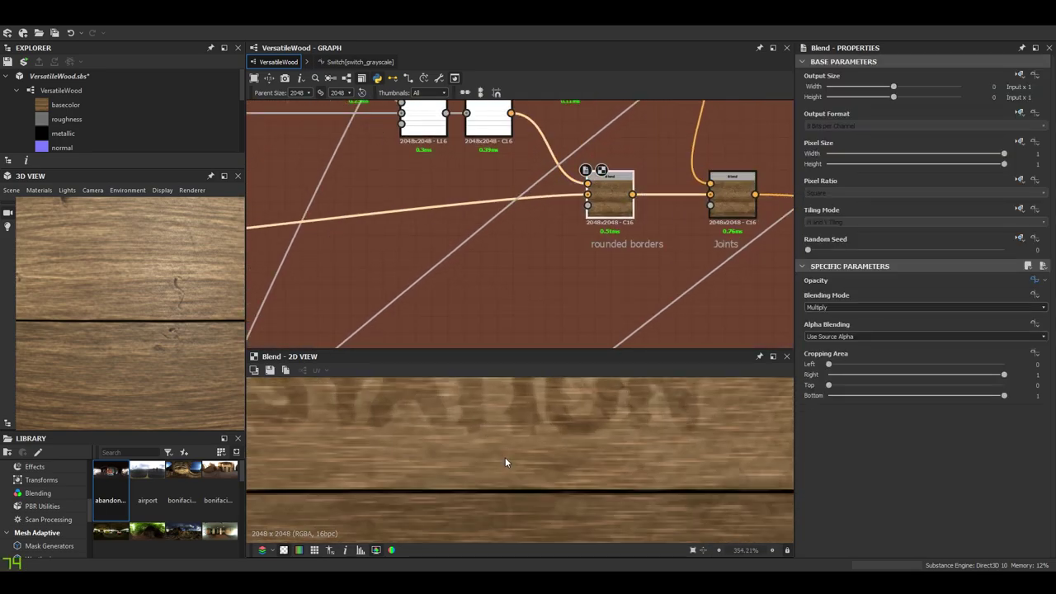
scroll(507, 463, "up", 4)
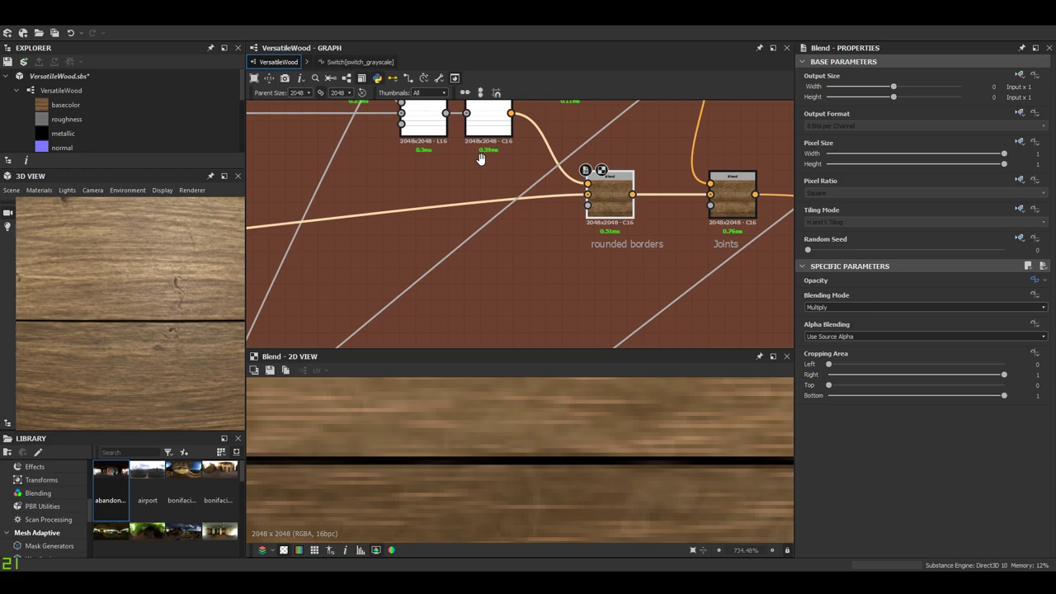
Preview the Histogram Scan that starts the rounded borders mask chain and examine its plank joint line.
middle_click_drag(299, 121, 532, 216)
double_click(400, 225)
scroll(467, 465, "down", 5)
middle_click_drag(487, 500, 504, 513)
scroll(501, 474, "up", 4)
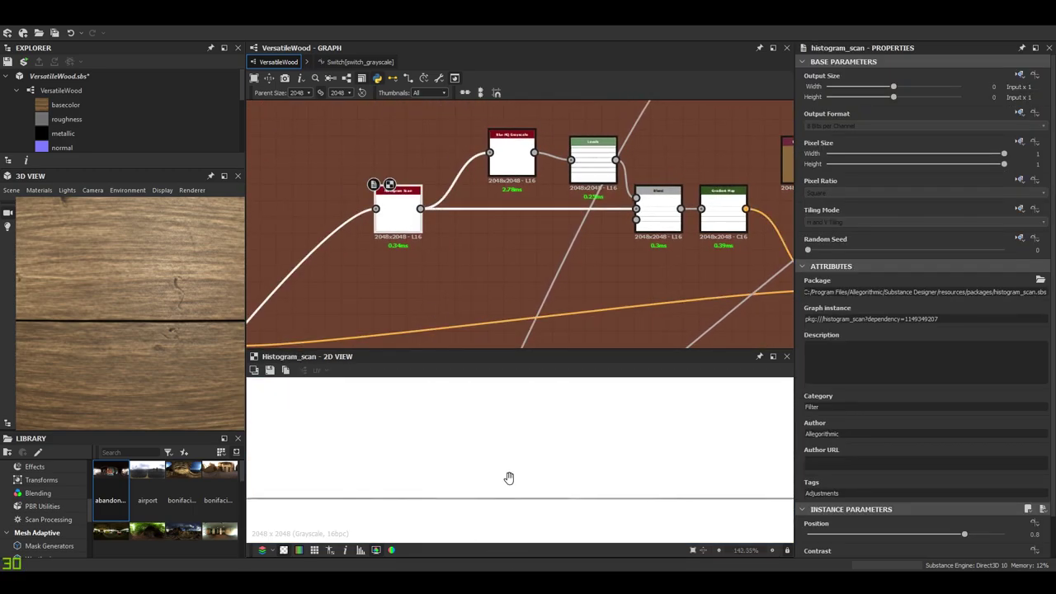
scroll(511, 445, "up", 2)
scroll(385, 213, "down", 2)
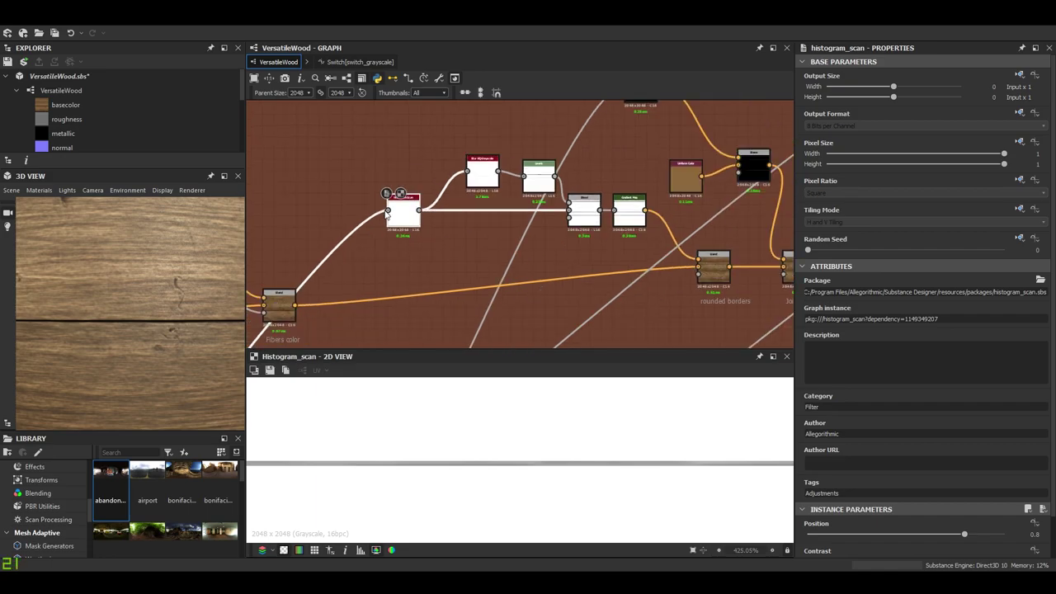
Return to the Histogram Scan preview and enlarge the joint line to examine its thickness.
double_click(386, 213)
scroll(474, 455, "down", 6)
mouse_move(481, 449)
middle_mouse_down()
mouse_move(477, 509)
mouse_move(490, 465)
middle_mouse_up()
double_click(406, 215)
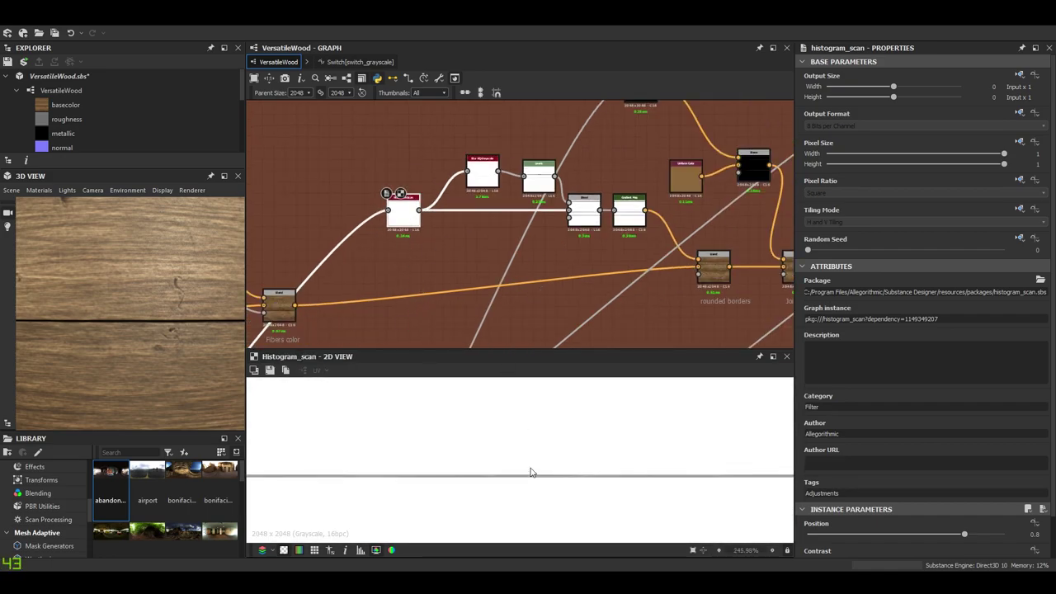
scroll(530, 472, "up", 8)
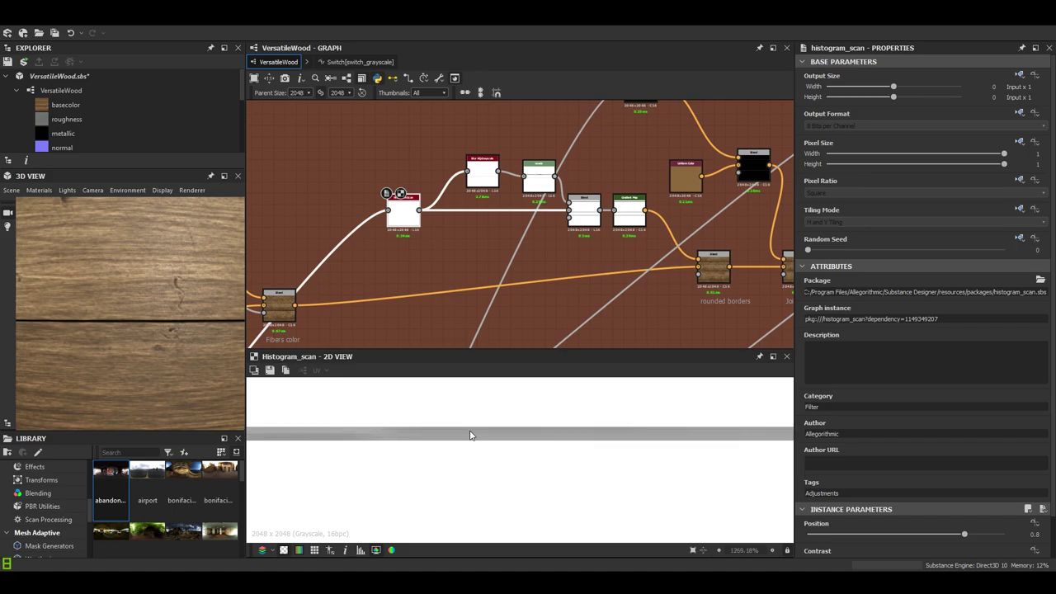
middle_click_drag(438, 436, 498, 467)
scroll(590, 205, "up", 3)
Compare the previews of the mask chain's Blur HQ Grayscale, Levels and Multiply Blend nodes.
double_click(590, 206)
scroll(414, 150, "up", 3)
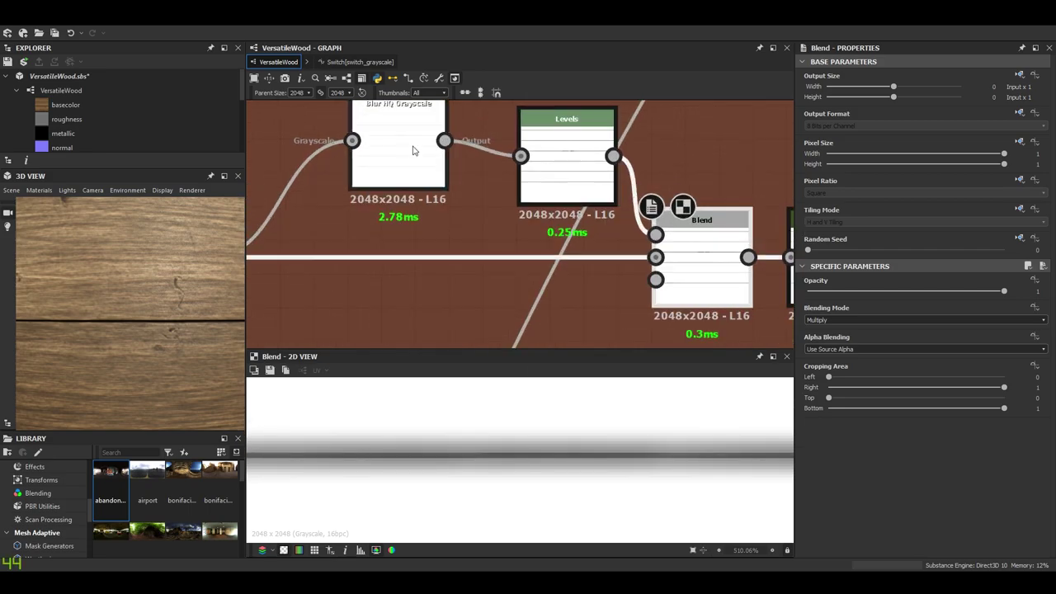
double_click(414, 150)
double_click(571, 177)
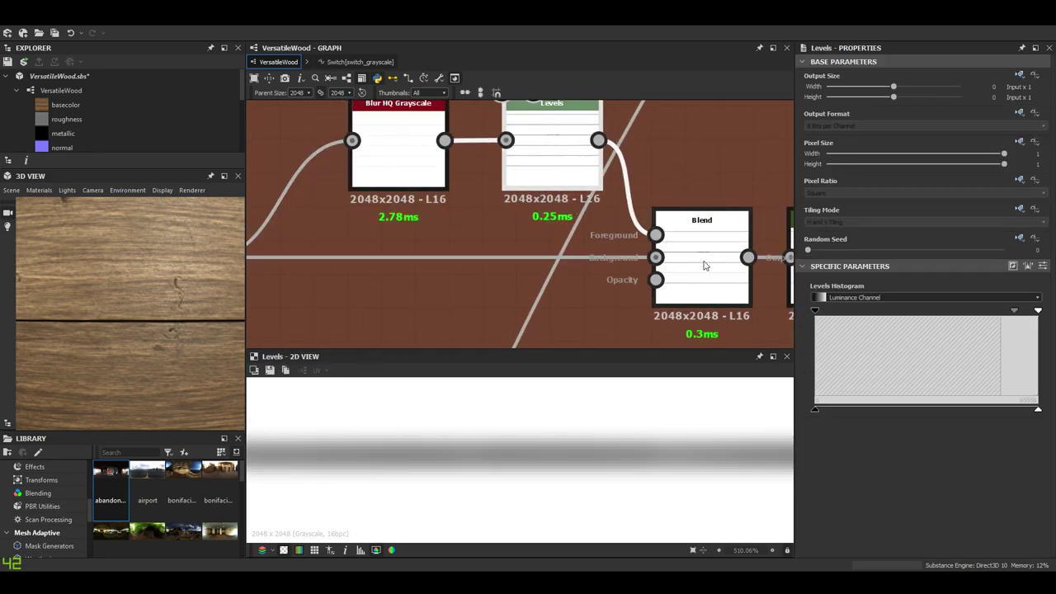
double_click(706, 265)
scroll(701, 268, "down", 2)
middle_click_drag(691, 275, 667, 275)
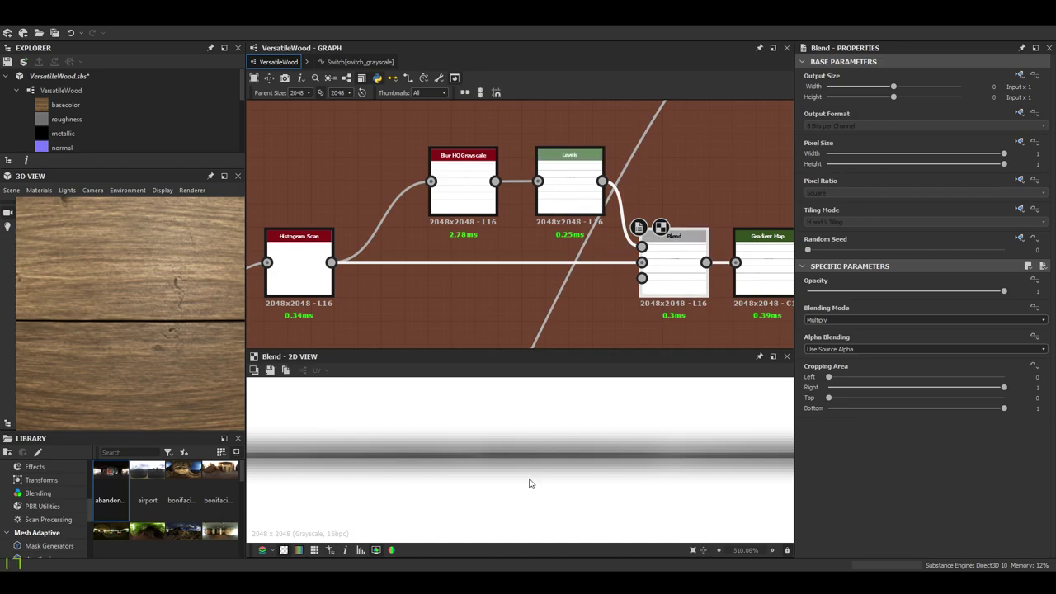
Examine the soft joint shading in the Multiply Blend mask at several zoom levels.
scroll(538, 470, "down", 8)
middle_click_drag(542, 465, 527, 551)
middle_click_drag(499, 443, 500, 394)
scroll(508, 489, "up", 5)
middle_click_drag(510, 477, 516, 402)
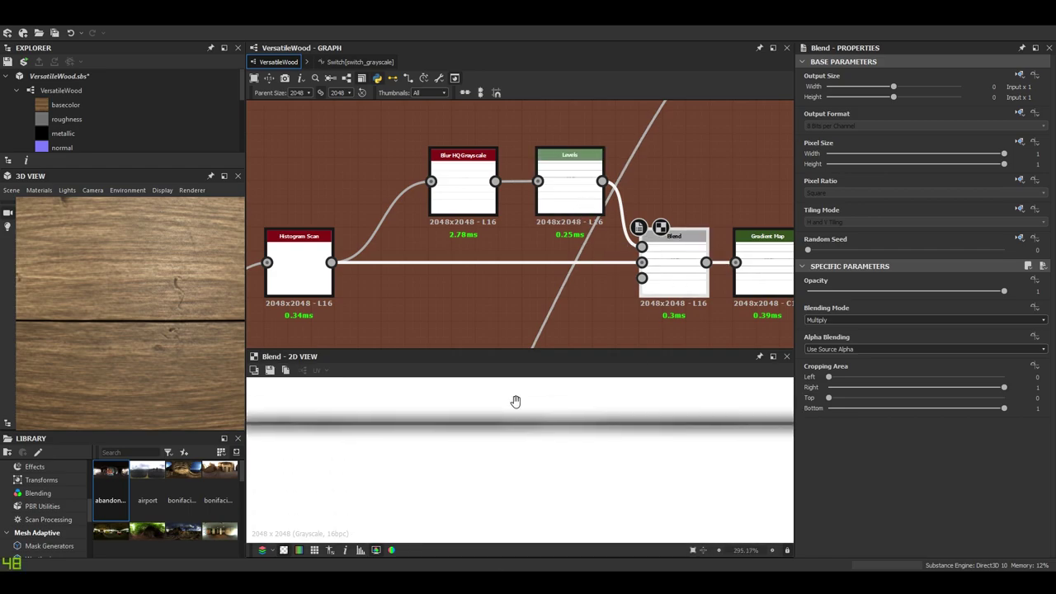
scroll(514, 407, "up", 1)
Preview the rounded borders Blend again and review its blending parameters.
middle_click_drag(603, 256, 426, 191)
middle_click_drag(636, 263, 509, 194)
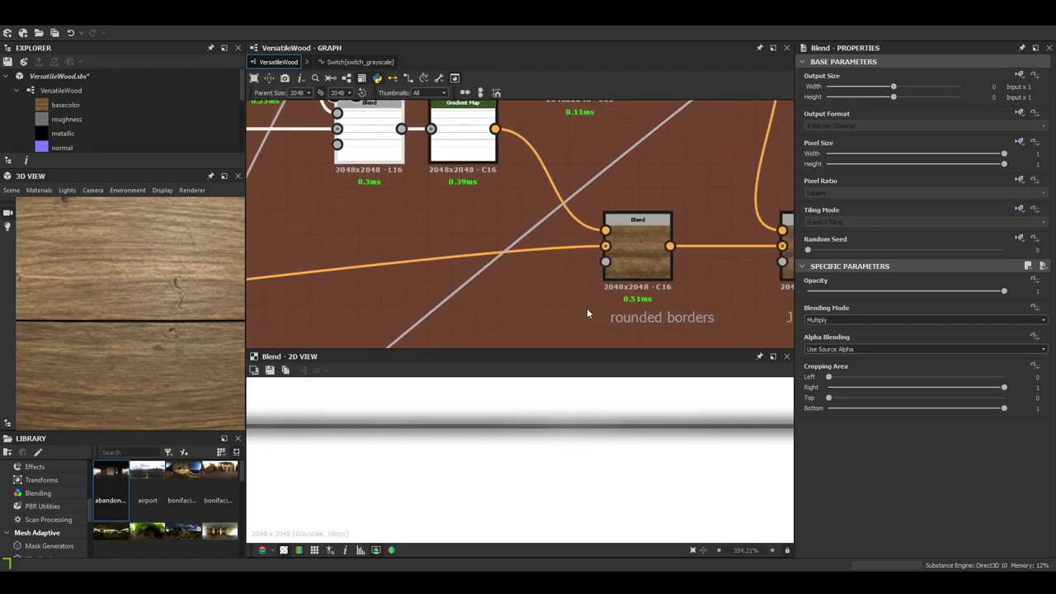
left_click(630, 243)
double_click(641, 245)
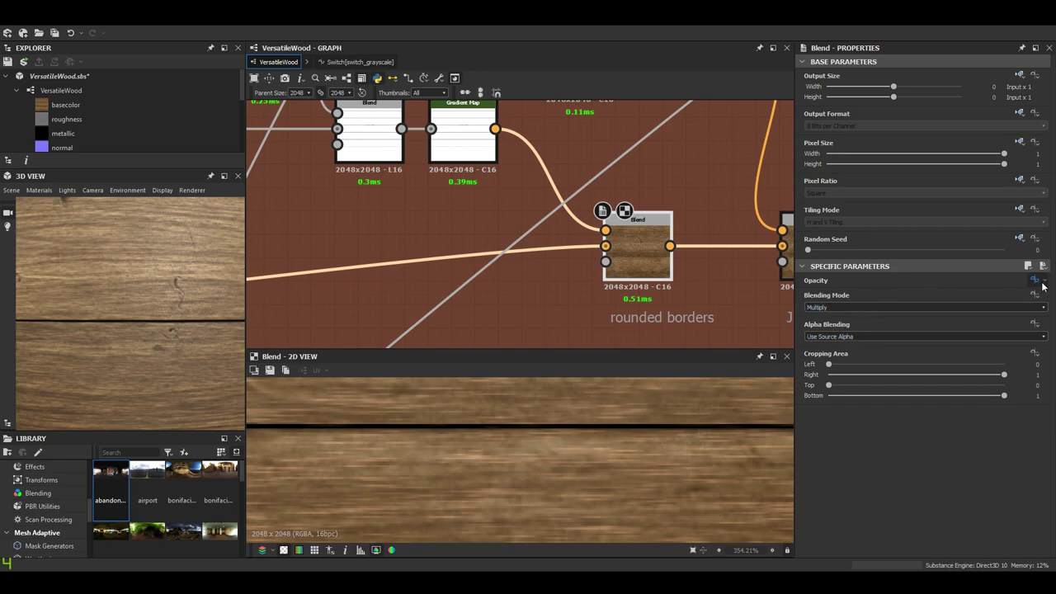
Set the default of the graph's rounded borders parameter to 1.
left_click(555, 283)
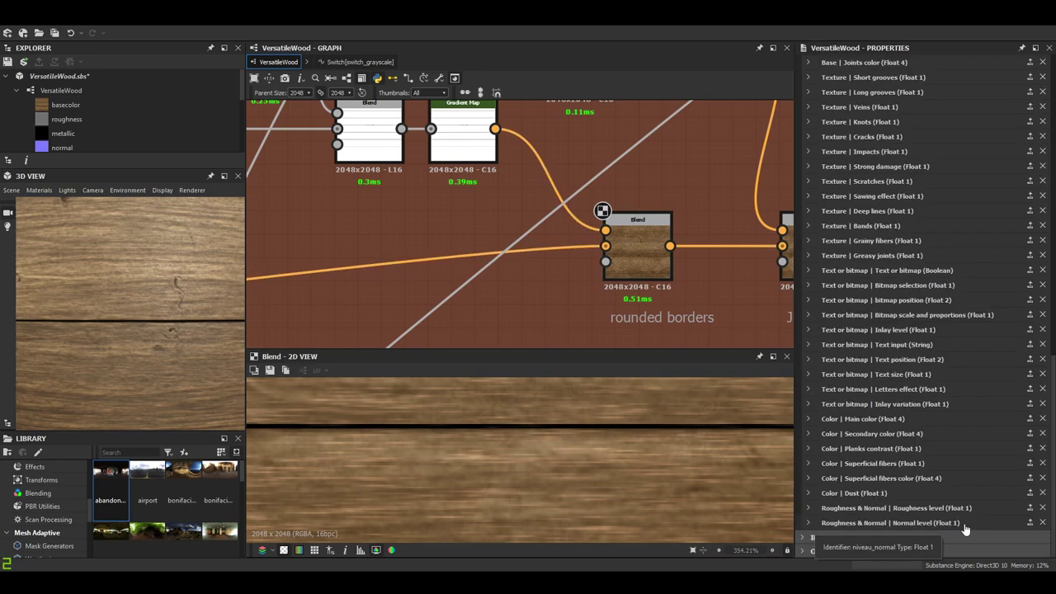
scroll(865, 187, "up", 5)
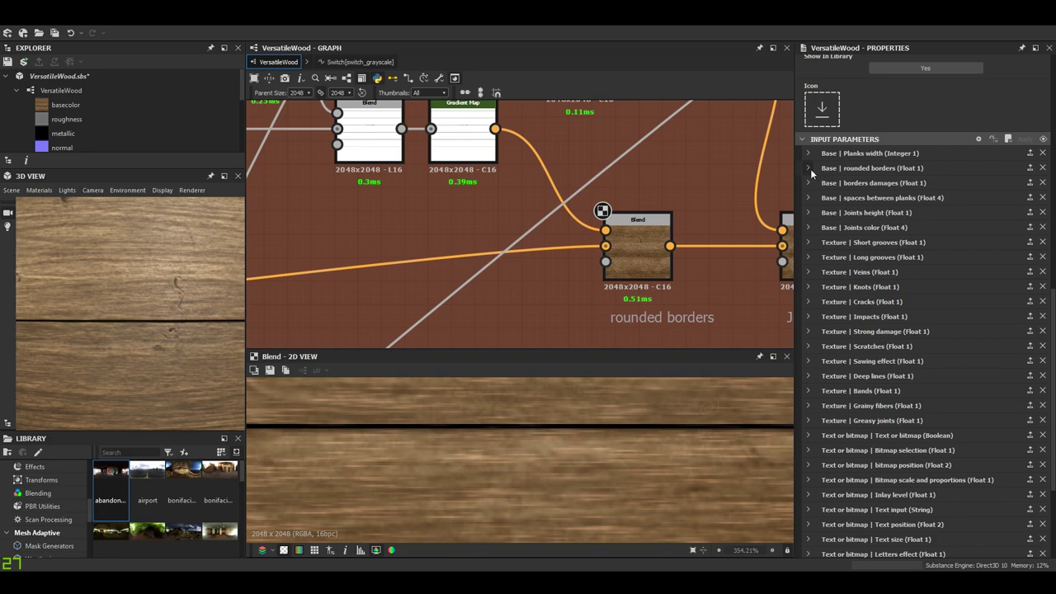
left_click(809, 168)
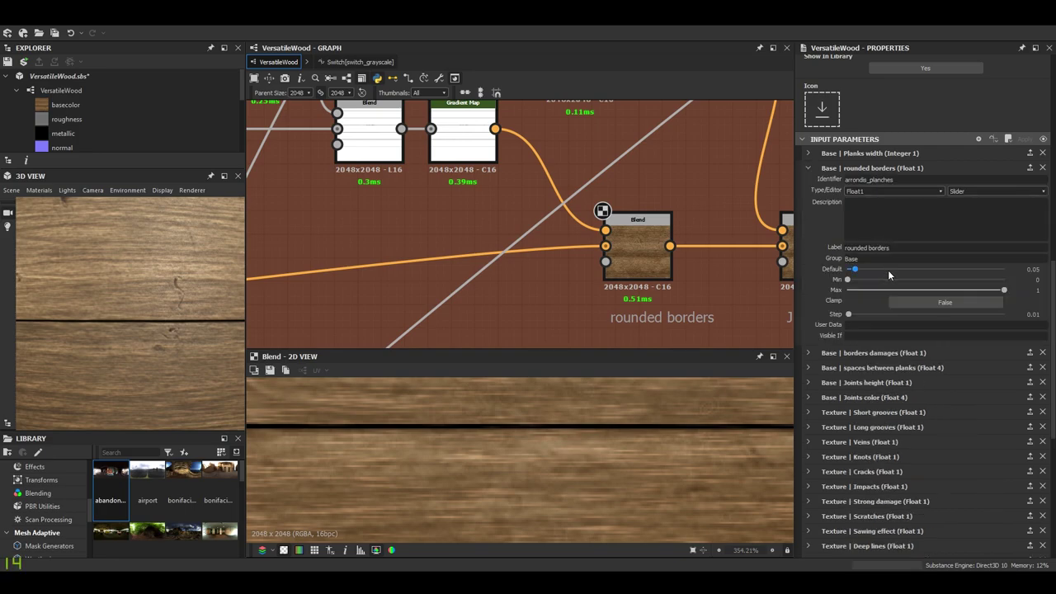
left_click_drag(888, 270, 1047, 280)
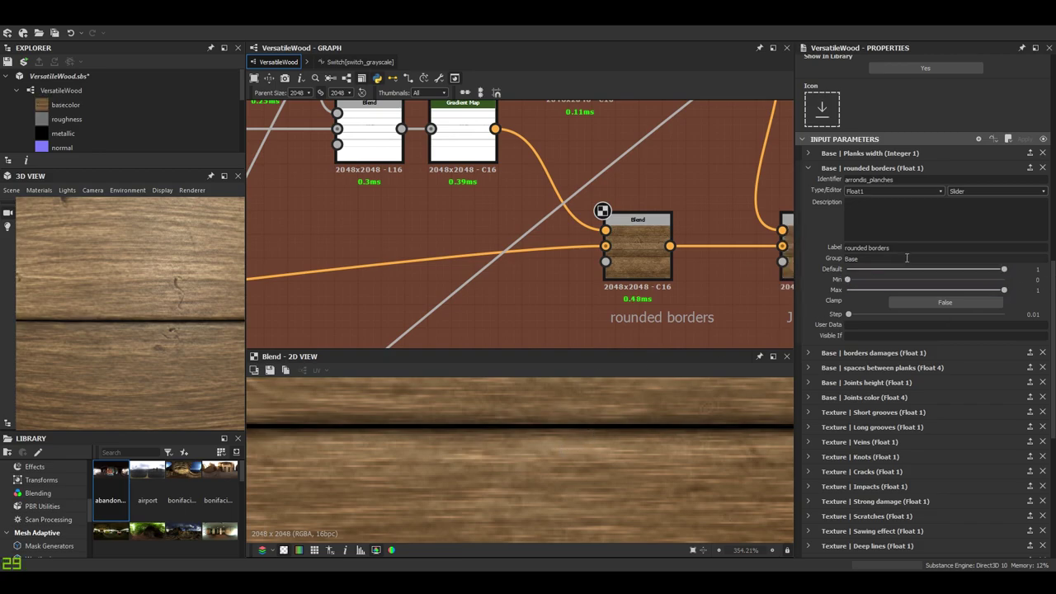
Try 0.89 as the default of the graph's rounded borders parameter and check the plank edges on the 3D model.
mouse_move(155, 325)
left_mouse_down()
mouse_move(154, 286)
mouse_move(139, 291)
mouse_move(163, 300)
mouse_move(166, 287)
mouse_move(158, 328)
mouse_move(155, 307)
mouse_move(160, 346)
mouse_move(163, 329)
left_mouse_up()
scroll(658, 224, "down", 5)
scroll(658, 230, "up", 4)
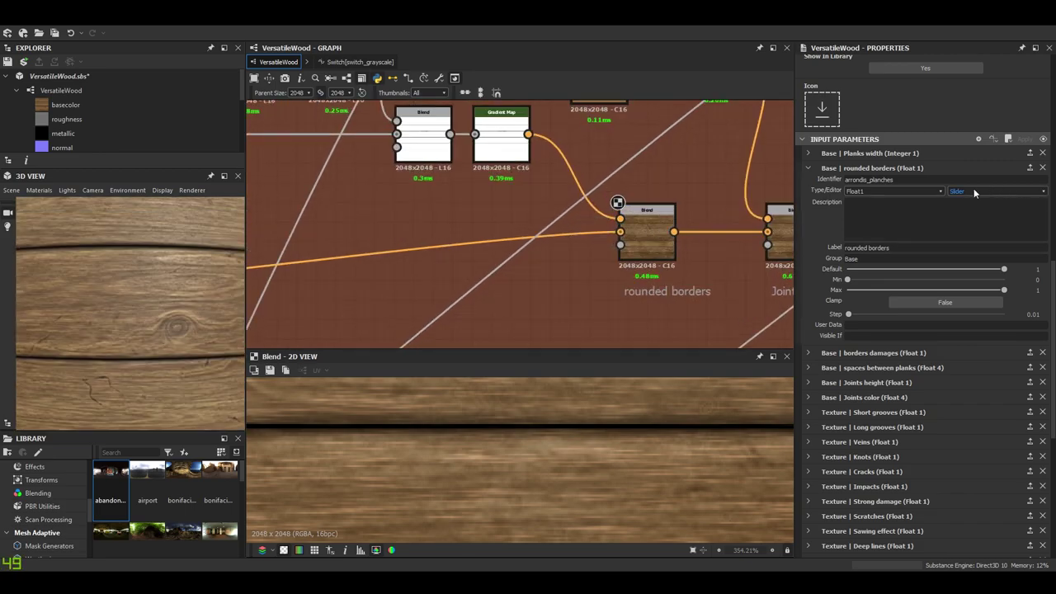
left_click_drag(960, 269, 987, 273)
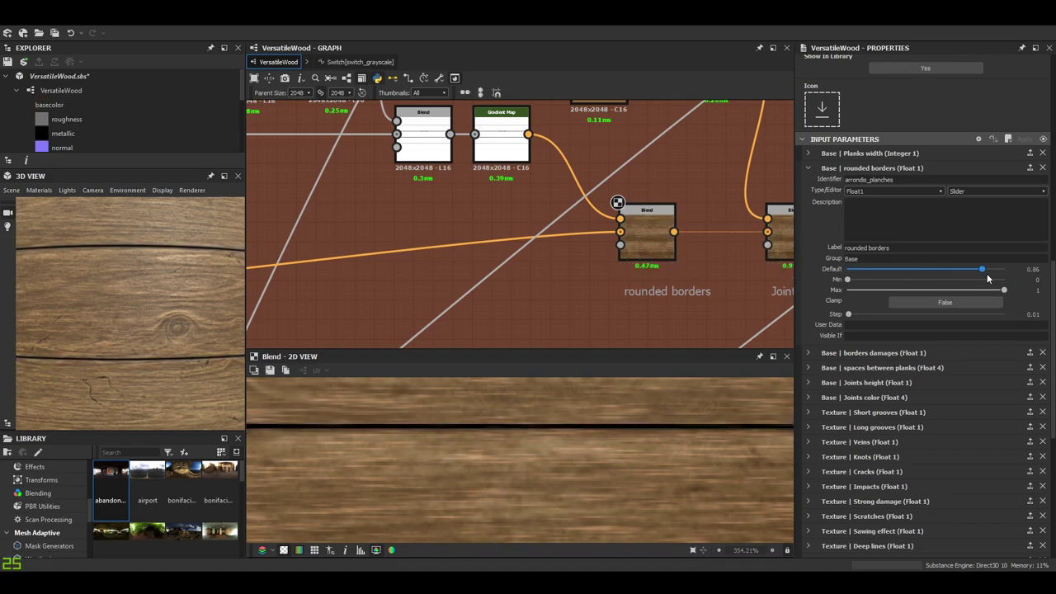
middle_click_drag(705, 232, 561, 241)
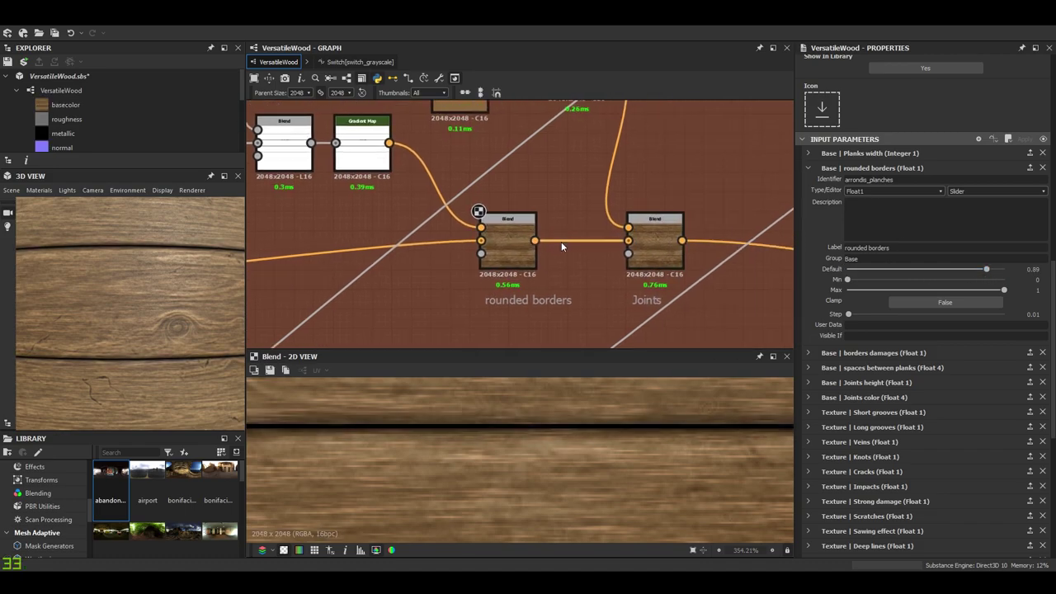
Select the Joints Blend, review its blending parameters and examine the joints up close on the 3D model.
left_click(657, 246)
middle_click_drag(538, 168, 559, 231)
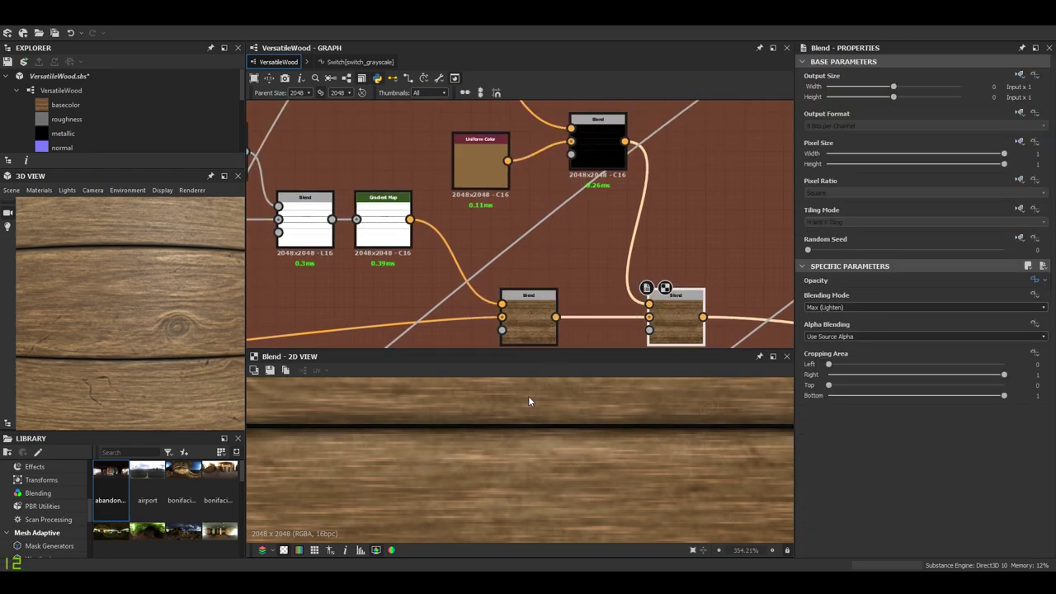
scroll(130, 289, "up", 3)
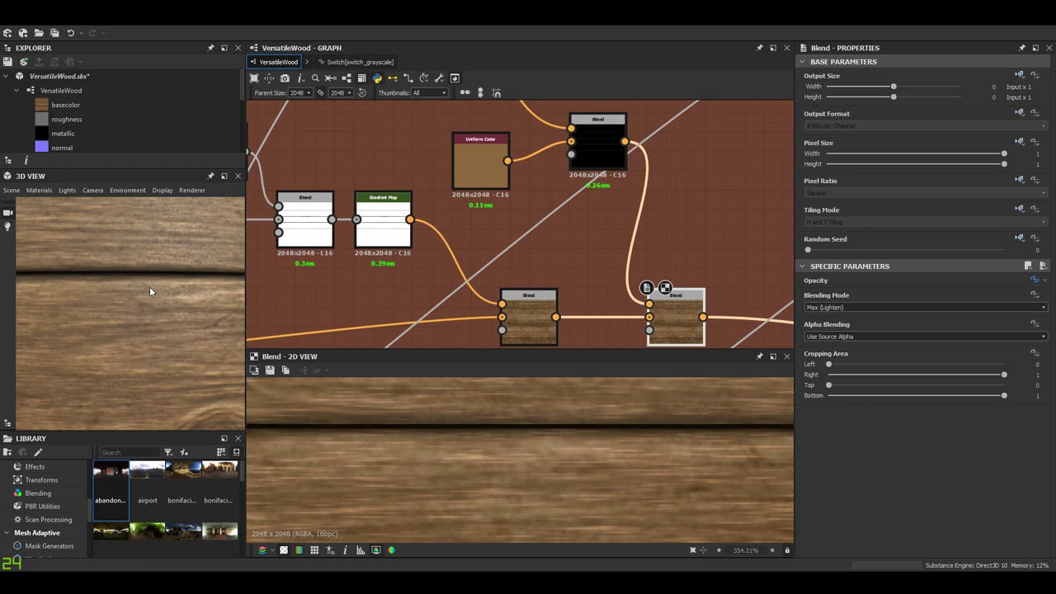
middle_click_drag(150, 286, 157, 290)
middle_click_drag(88, 290, 143, 268)
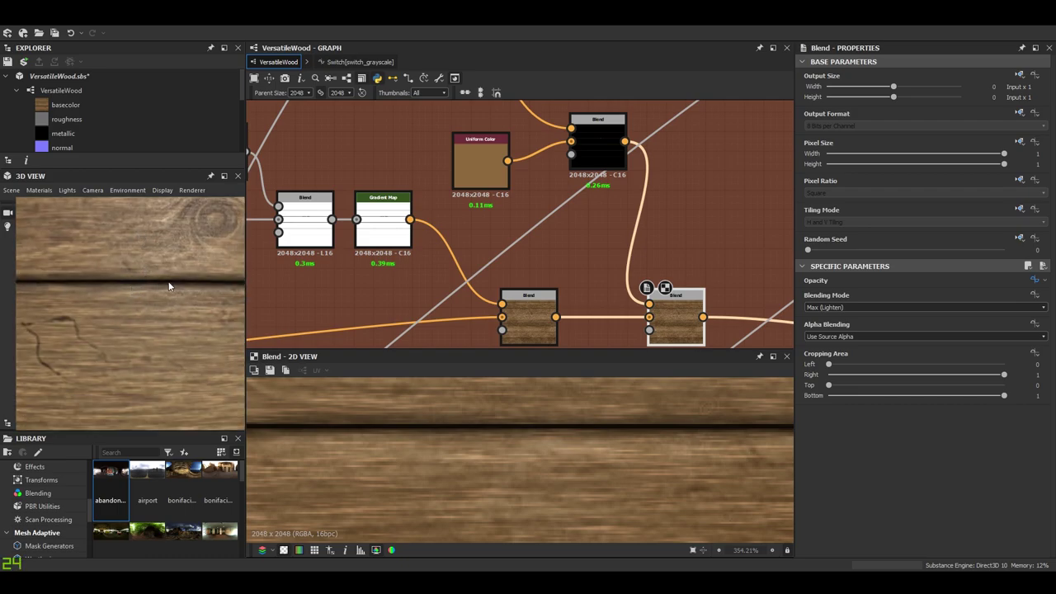
Preview the Gradient Map and the Multiply Blend with the Uniform Color that feed the Joints Blend.
middle_click_drag(645, 209, 675, 283)
middle_click_drag(480, 130, 497, 166)
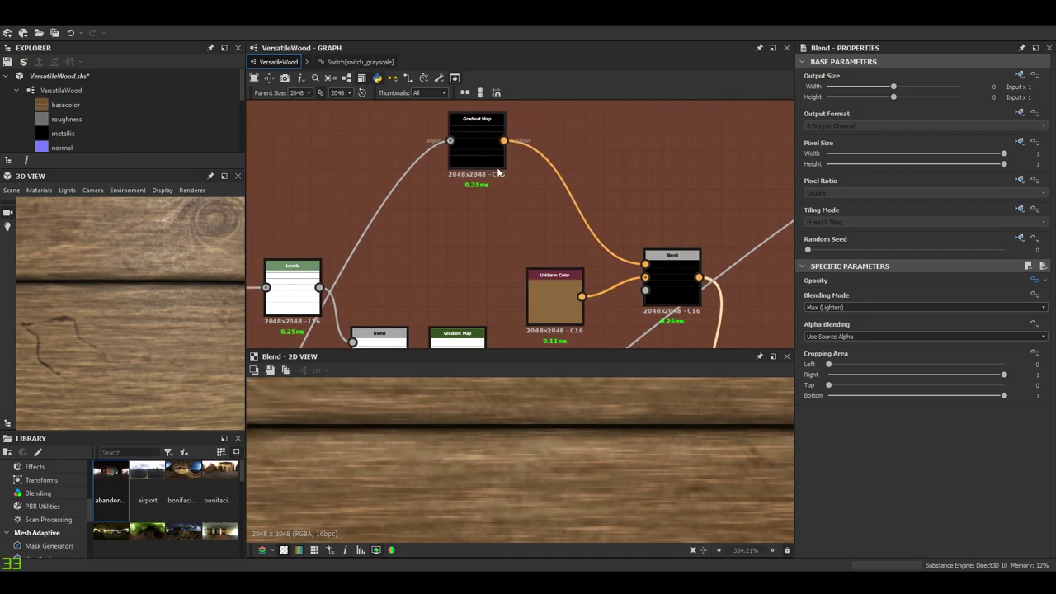
double_click(496, 165)
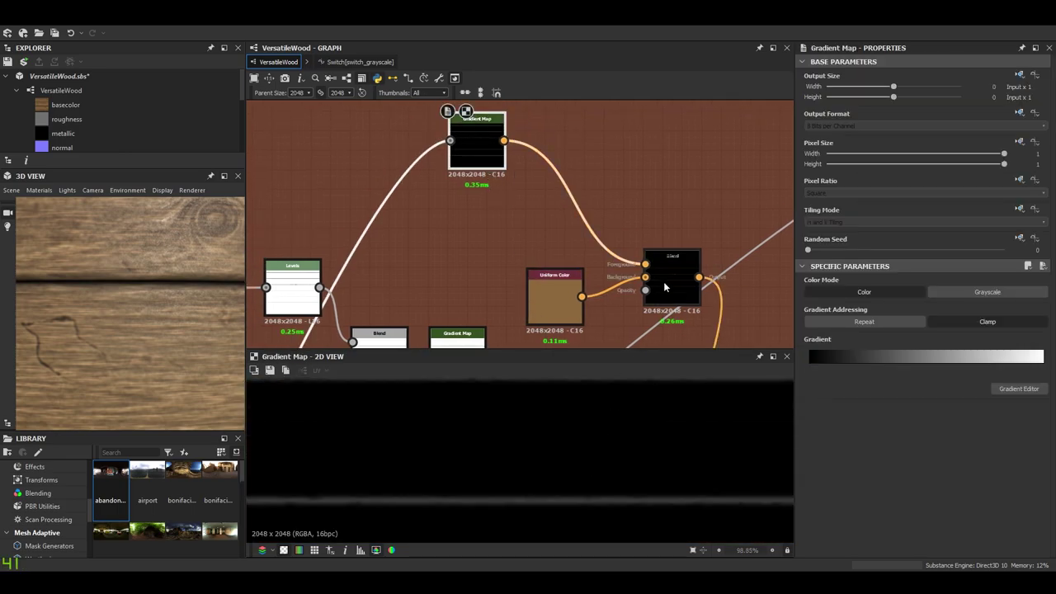
double_click(663, 282)
scroll(590, 529, "up", 5)
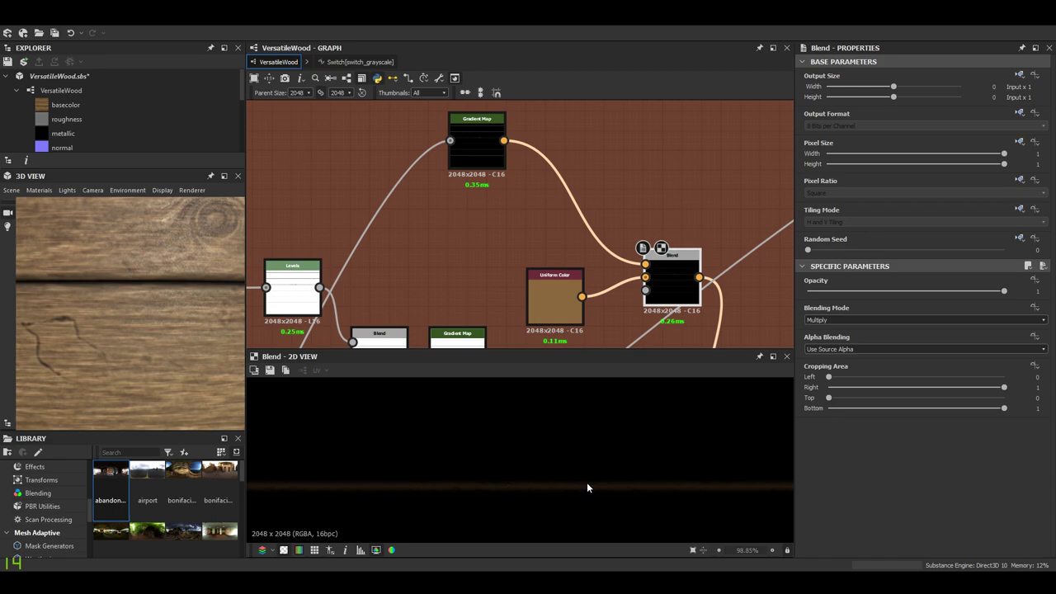
scroll(565, 428, "up", 1)
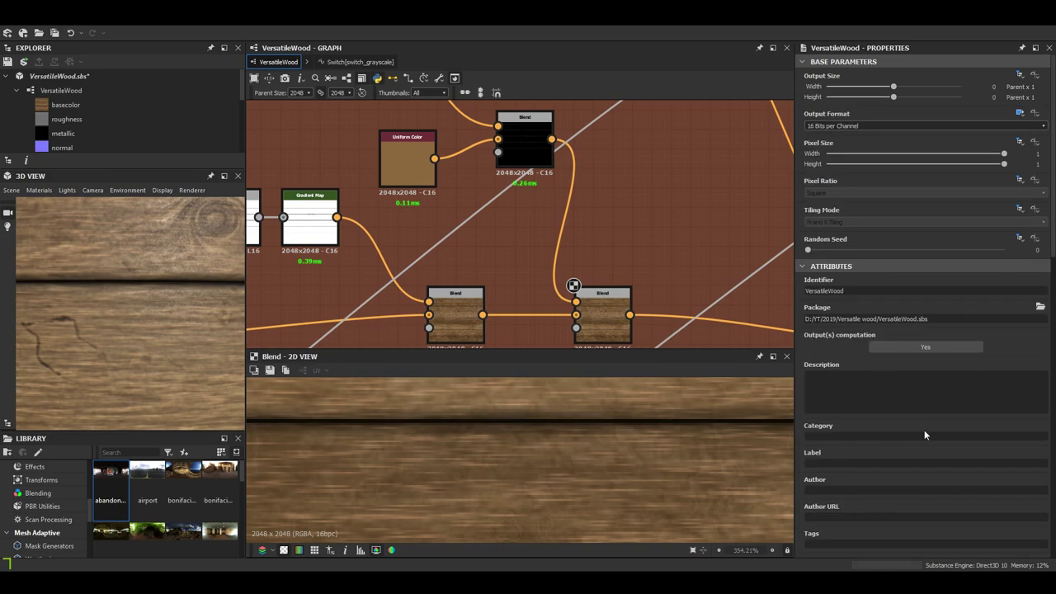
Set the default of the graph's Joints height parameter to 1.
scroll(924, 429, "down", 10)
scroll(894, 284, "up", 3)
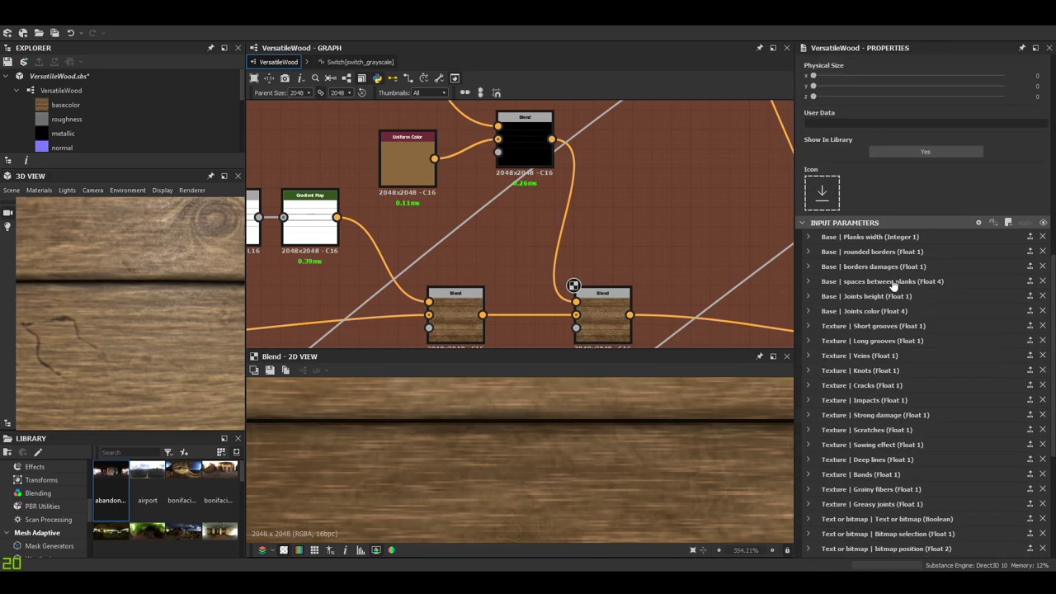
left_click(823, 297)
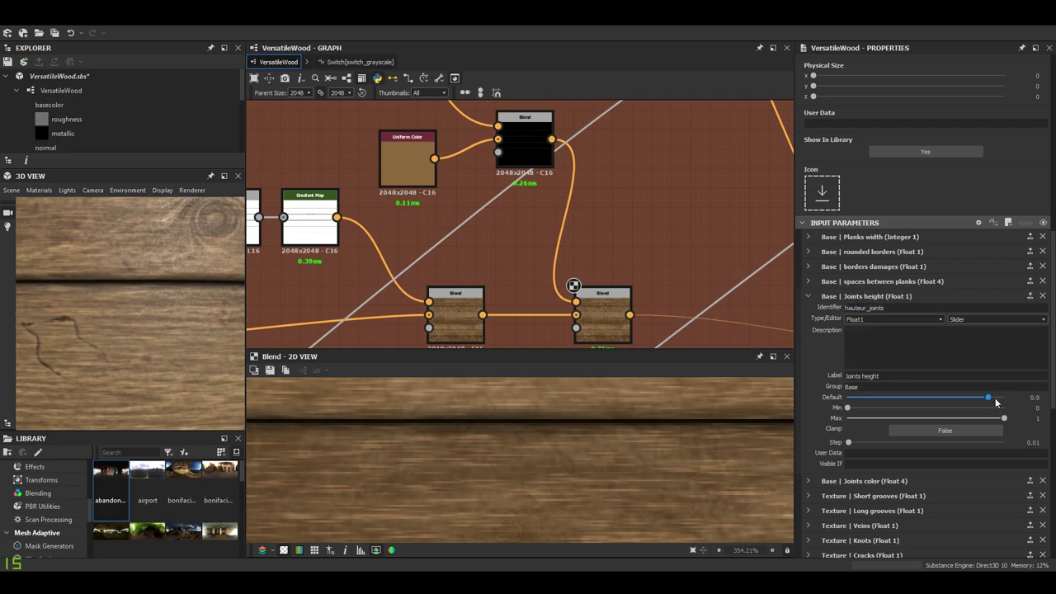
left_click_drag(995, 398, 1010, 399)
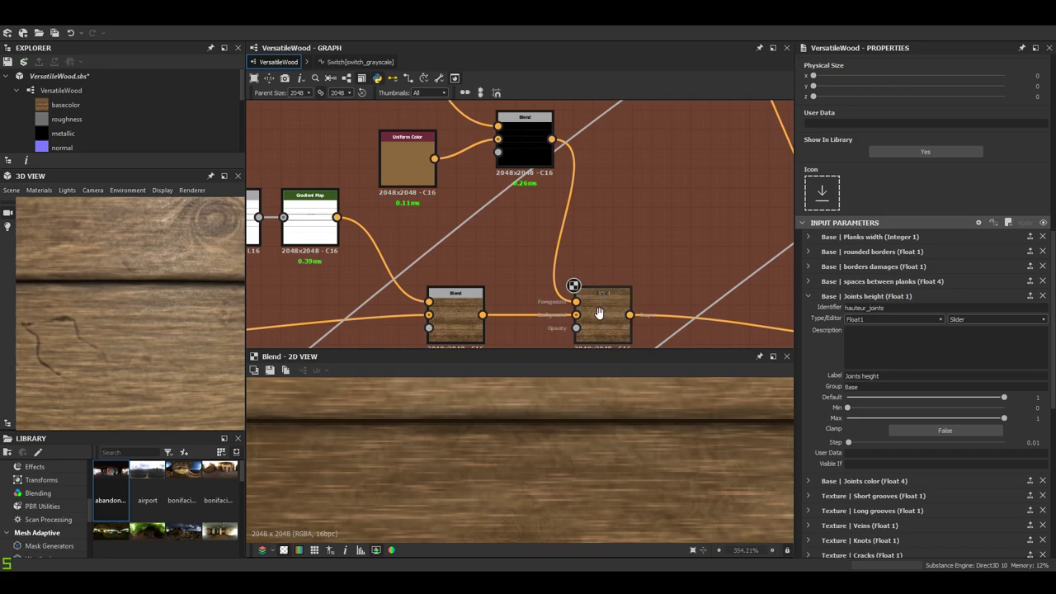
Try the Add (Linear Dodge) blending mode on the Joints Blend and compare the joints on the 3D model.
middle_click_drag(599, 312, 603, 260)
left_click(603, 263)
left_click(907, 307)
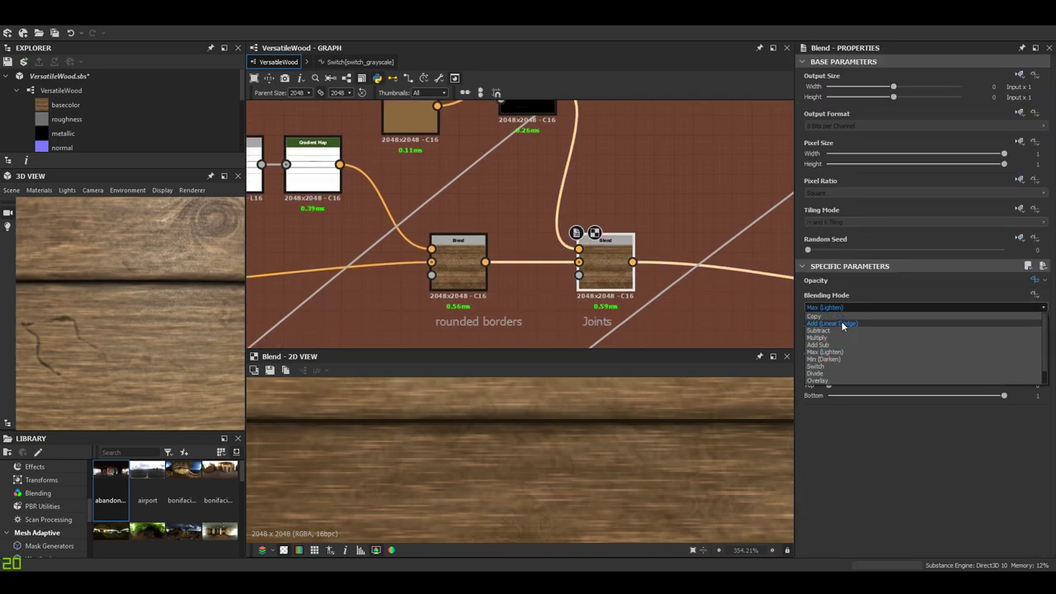
left_click(833, 323)
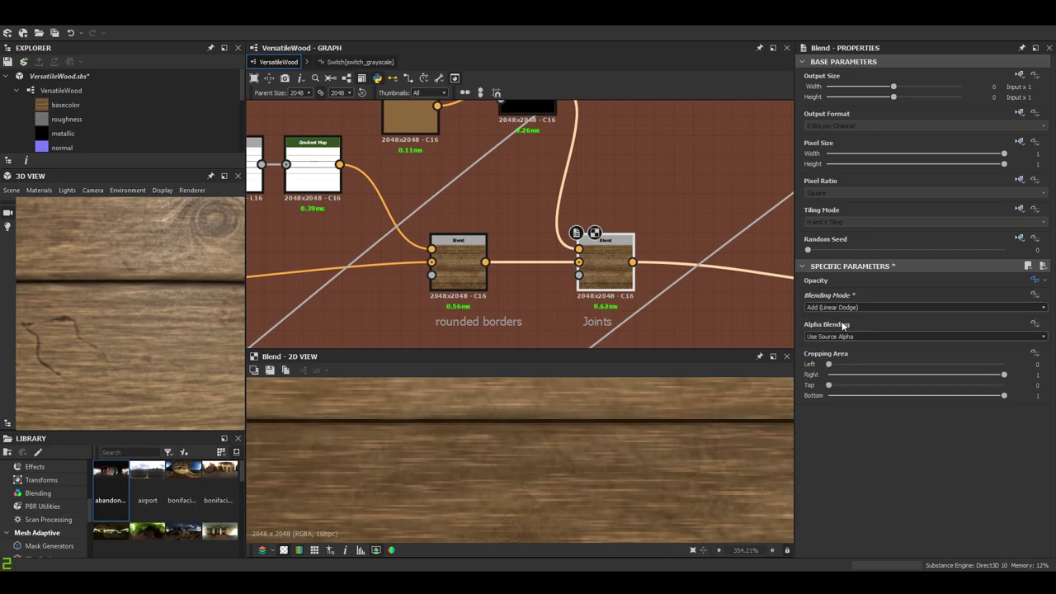
mouse_move(140, 286)
left_mouse_down()
mouse_move(165, 306)
mouse_move(158, 294)
left_mouse_up()
scroll(146, 283, "down", 3)
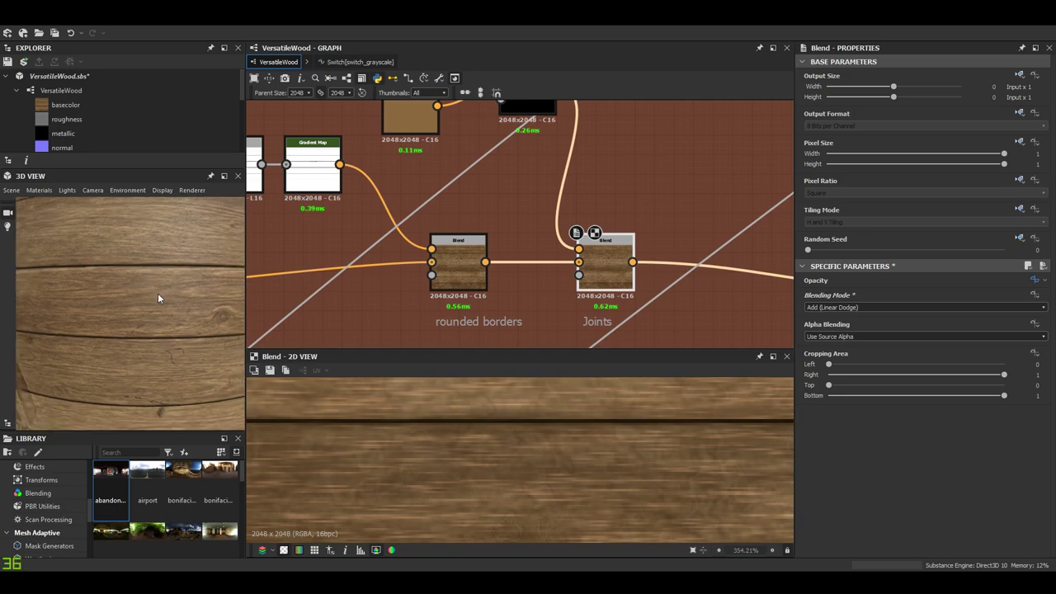
scroll(158, 294, "up", 3)
Insert a Levels node after the Multiply Blend feeding Joints and lower its white input level to brighten the joint color.
middle_click_drag(520, 173, 569, 313)
middle_click_drag(576, 237, 613, 326)
middle_click_drag(419, 205, 412, 95)
left_click(608, 231)
key("l")
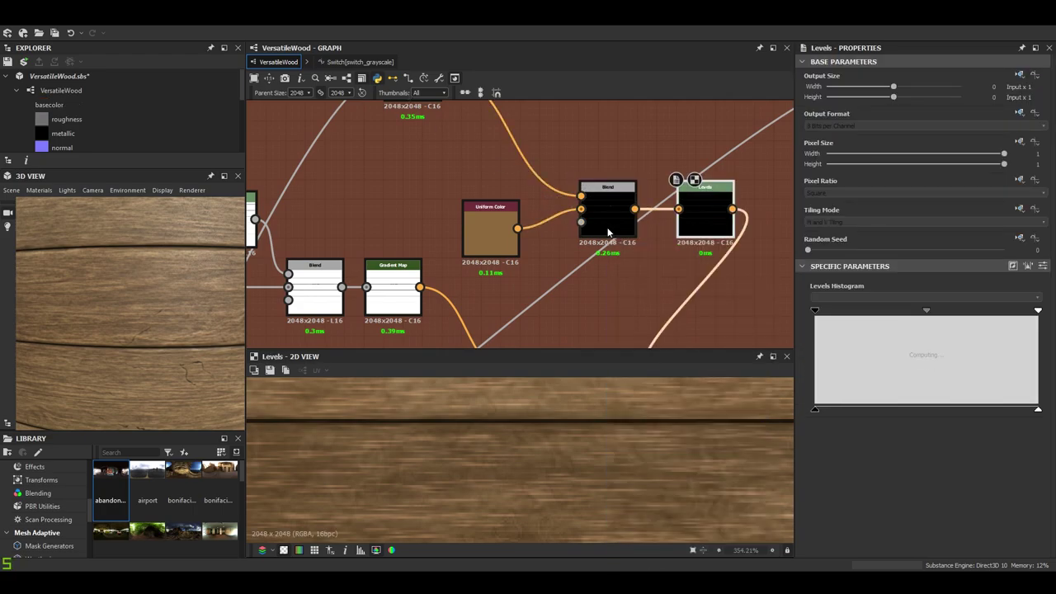
left_click_drag(1038, 312, 847, 313)
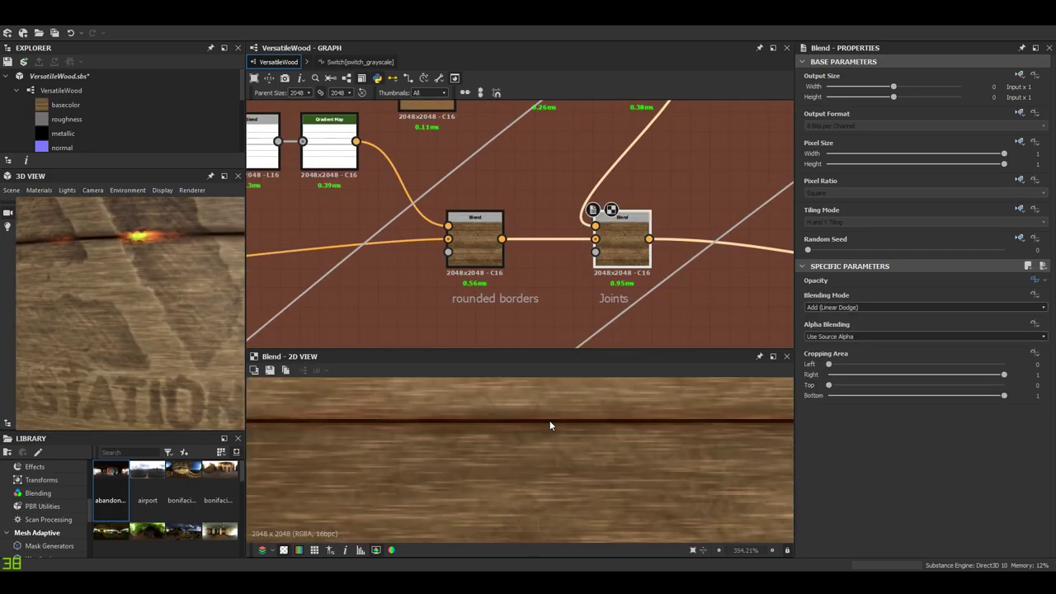
Set the Joints Blend back to the Max (Lighten) blending mode.
left_click(940, 307)
left_click(908, 333)
scroll(568, 516, "down", 5)
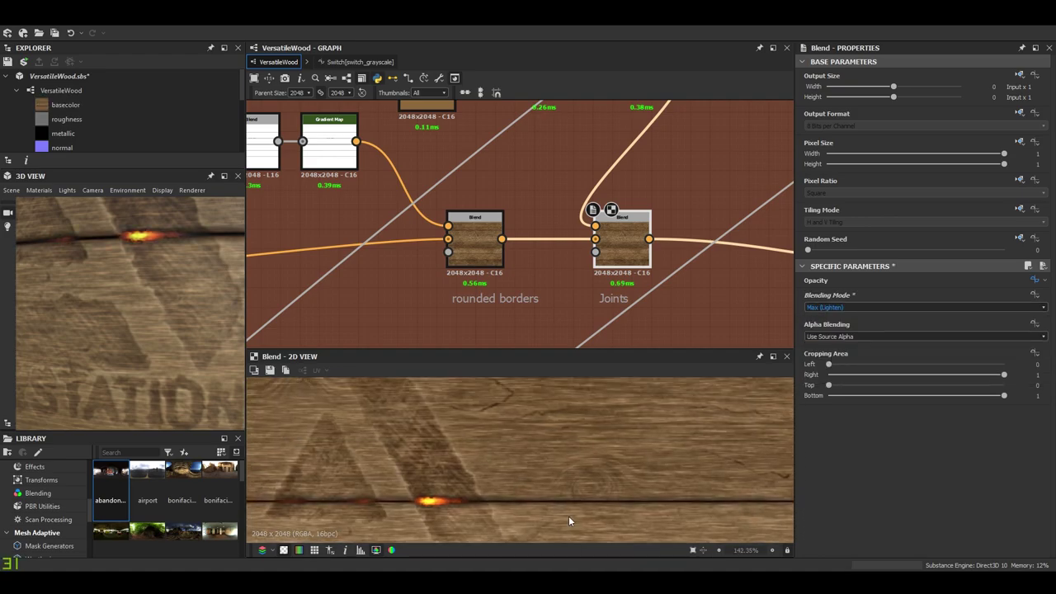
Preview the added Levels node on the glowing joint and raise its white input level slightly.
left_click(550, 175)
middle_click_drag(551, 175, 567, 298)
double_click(642, 213)
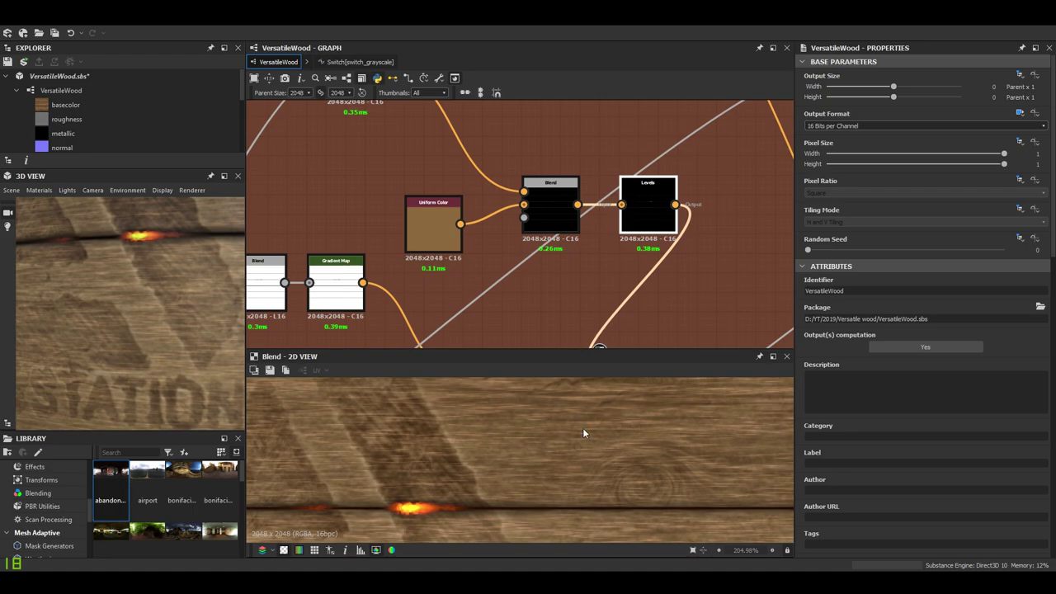
scroll(495, 479, "up", 6)
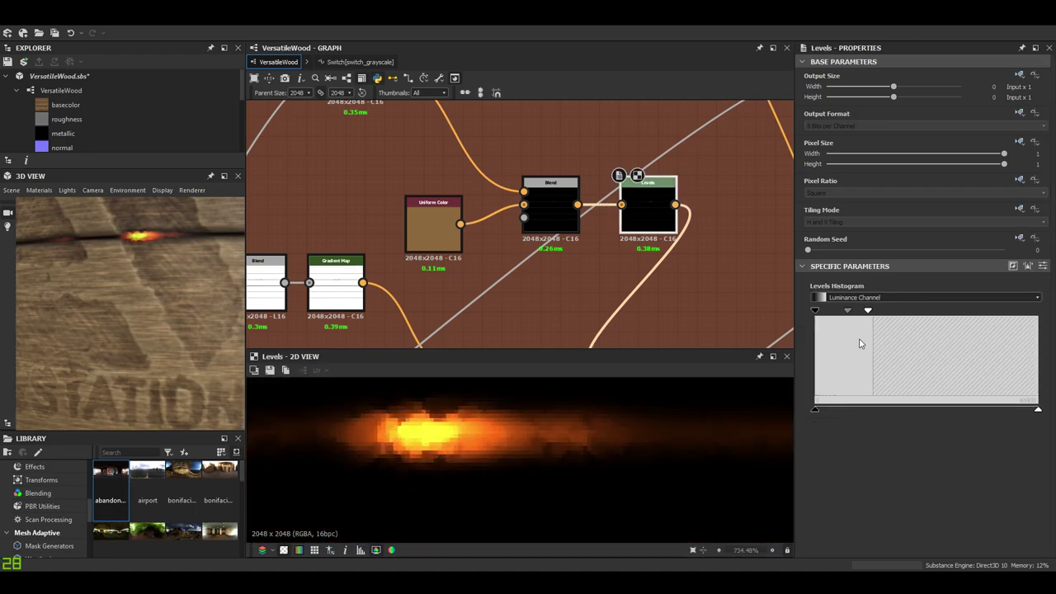
mouse_move(868, 312)
left_mouse_down()
mouse_move(853, 313)
mouse_move(871, 315)
left_mouse_up()
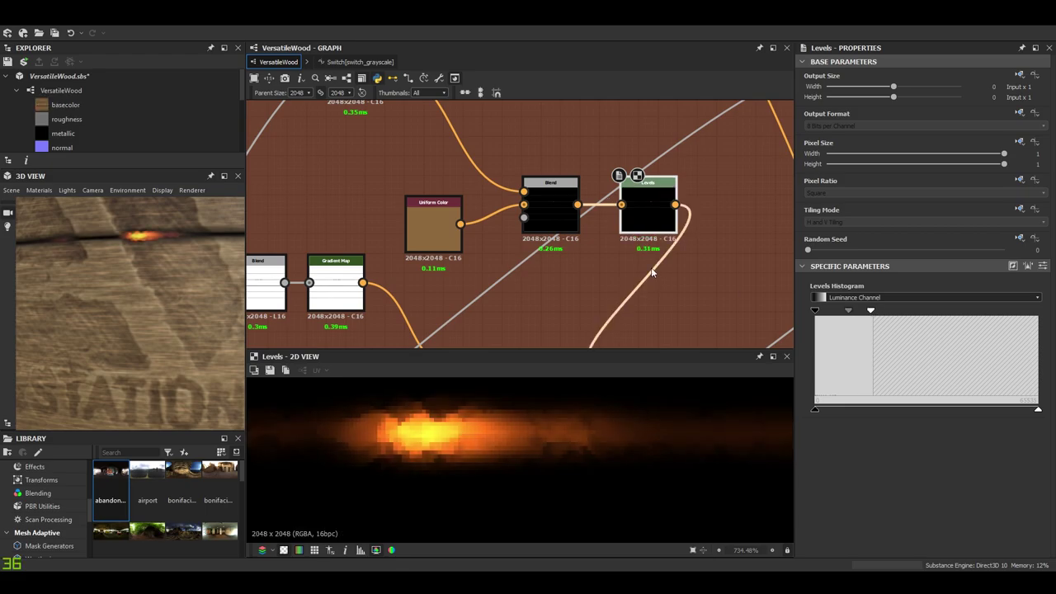
Preview the Joints Blend with the brightened joint color and inspect the joint at several zoom levels.
scroll(569, 301, "down", 4)
middle_click_drag(569, 301, 602, 230)
scroll(602, 227, "up", 3)
double_click(657, 321)
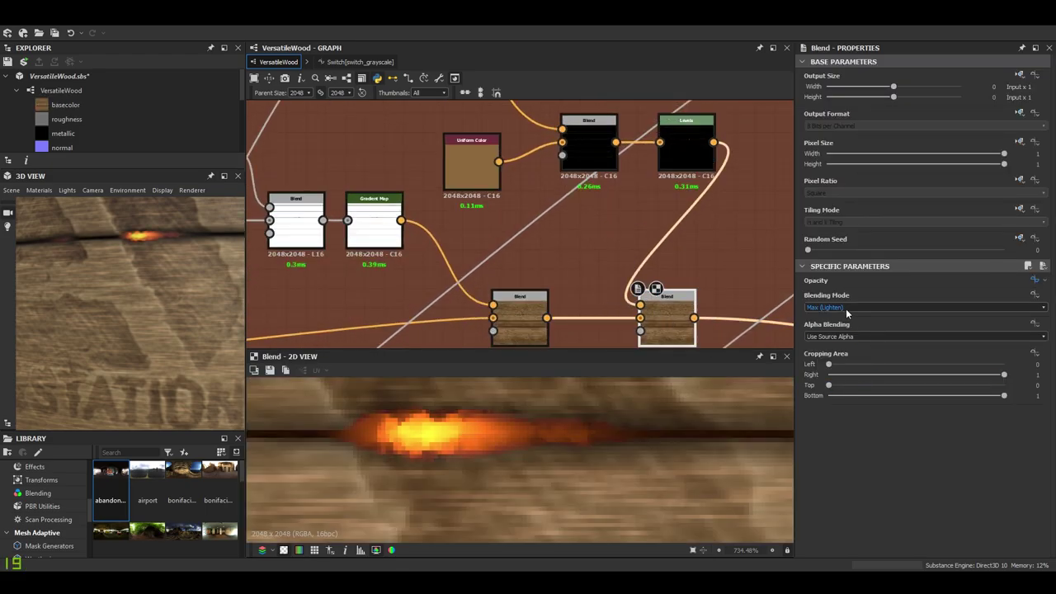
scroll(513, 452, "down", 5)
scroll(554, 451, "up", 3)
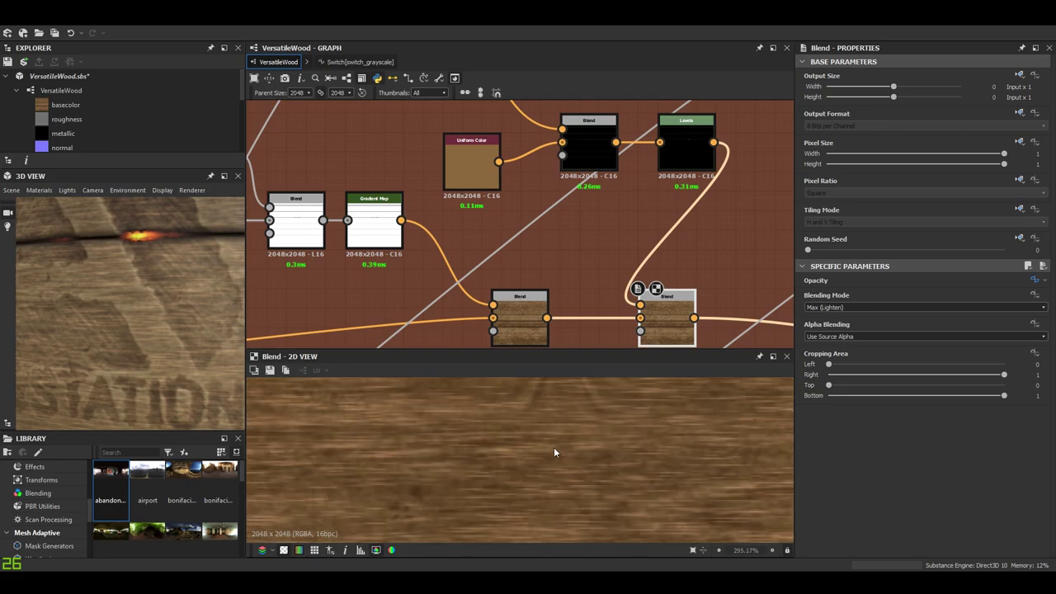
scroll(554, 451, "up", 3)
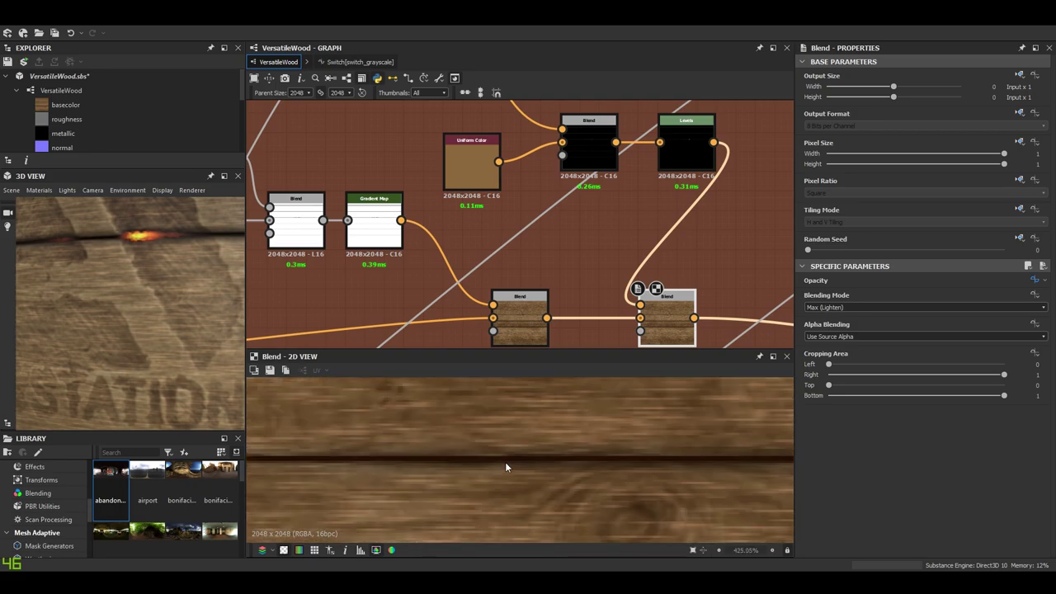
Reconnect the Multiply Blend directly to the Joints Blend foreground and delete the added Levels node.
left_click_drag(617, 142, 640, 305)
left_click(675, 162)
key("Delete")
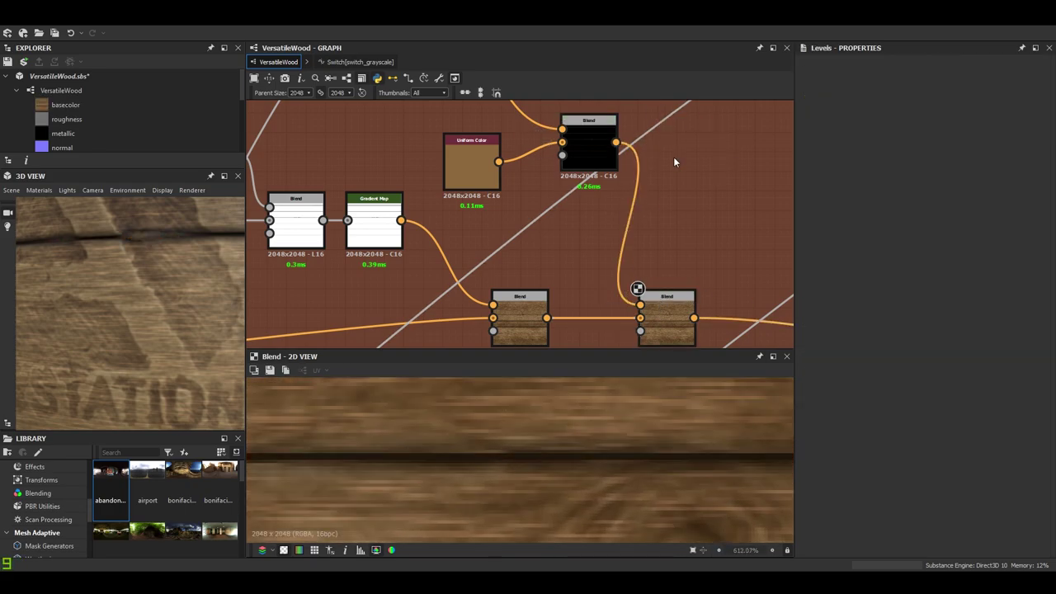
scroll(166, 302, "down", 3)
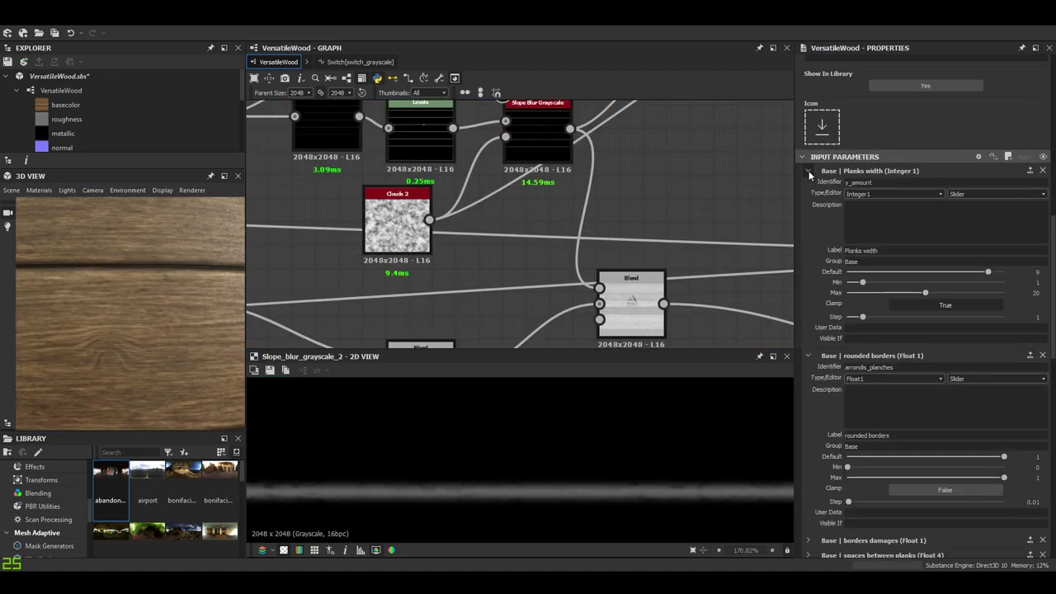
Set the default of the graph's Planks width parameter to 4 and collapse the opened parameter settings.
left_click(911, 273)
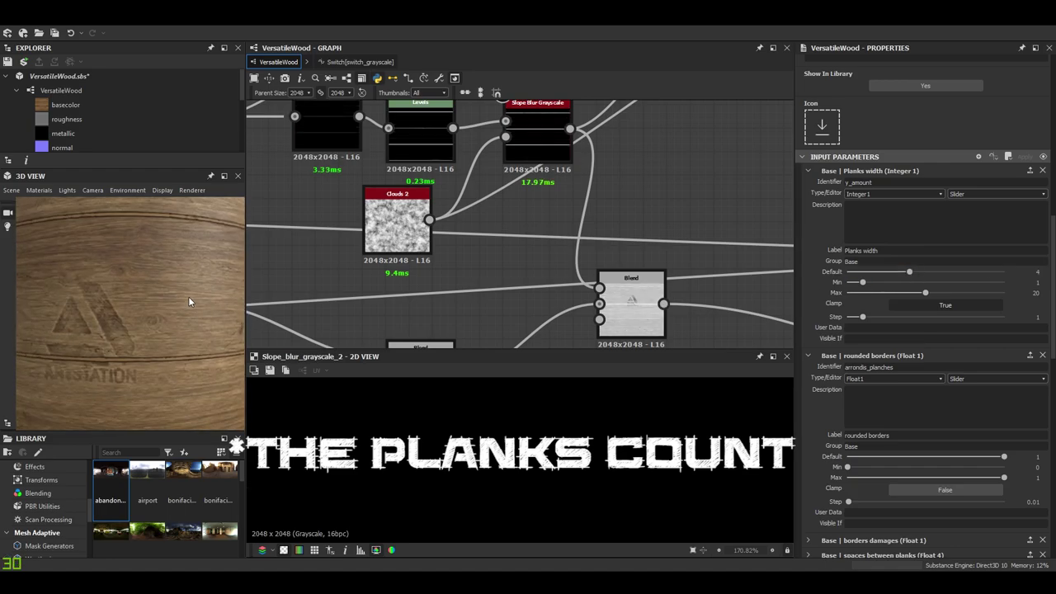
left_click_drag(189, 297, 145, 296)
left_click(809, 171)
left_click(809, 186)
Raise the white input level of the Levels node that feeds the Slope Blur Grayscale.
double_click(434, 140)
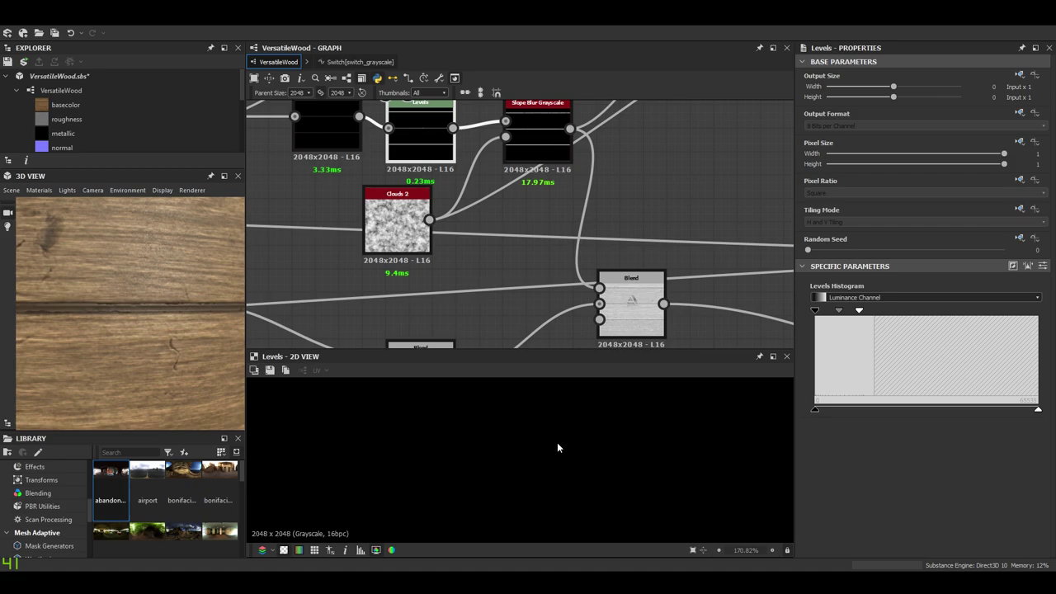
mouse_move(859, 311)
left_mouse_down()
mouse_move(874, 310)
mouse_move(854, 312)
left_mouse_up()
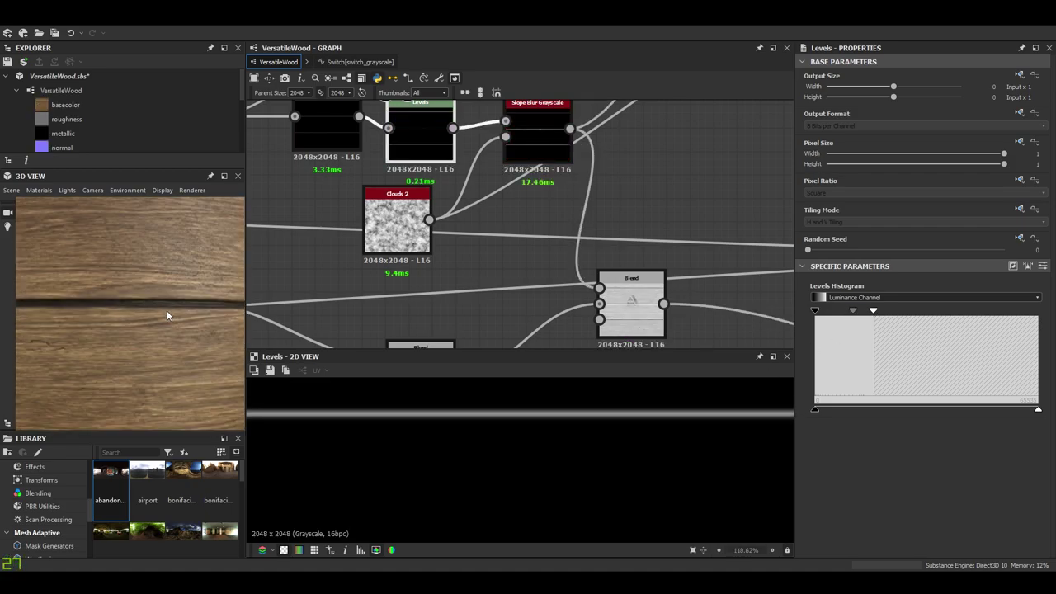
right_click_drag(167, 316, 191, 439)
left_click_drag(191, 439, 137, 256)
Examine the planks, joints and engraved logo on the 3D model, enlarging the 3D view for a closer look.
scroll(171, 329, "down", 3)
scroll(157, 354, "up", 3)
scroll(132, 344, "down", 4)
scroll(138, 324, "down", 3)
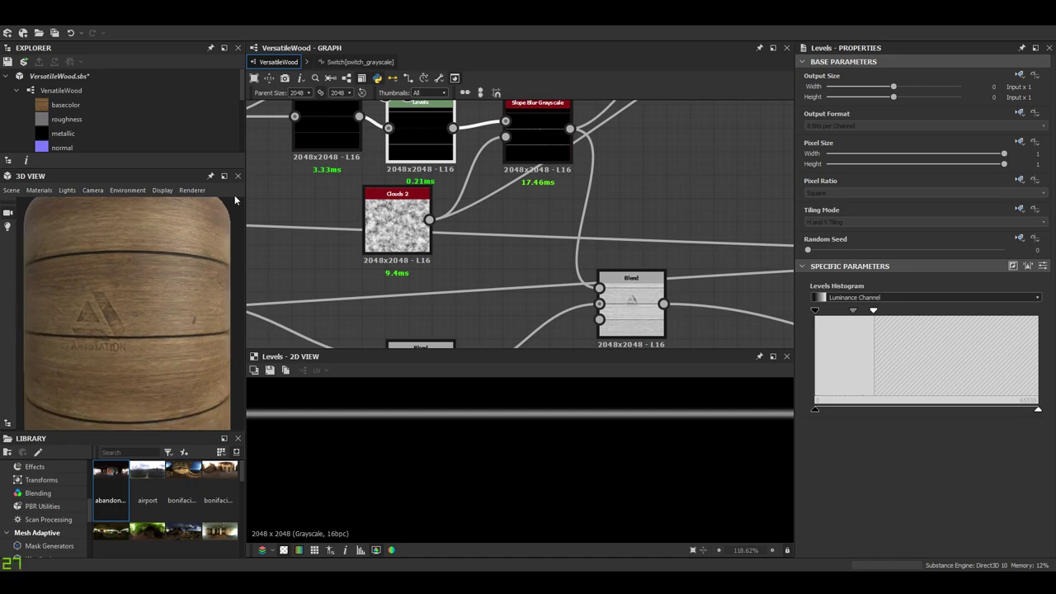
left_click(225, 177)
left_click_drag(701, 363, 537, 372)
scroll(561, 368, "up", 3)
scroll(551, 323, "down", 2)
scroll(566, 319, "up", 1)
scroll(537, 376, "down", 3)
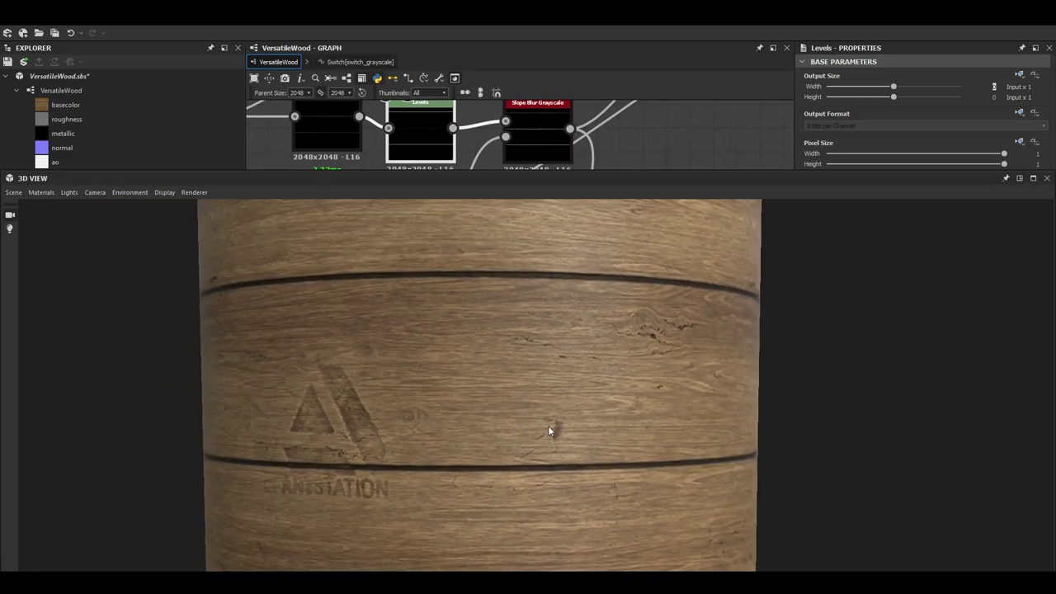
scroll(557, 419, "up", 1)
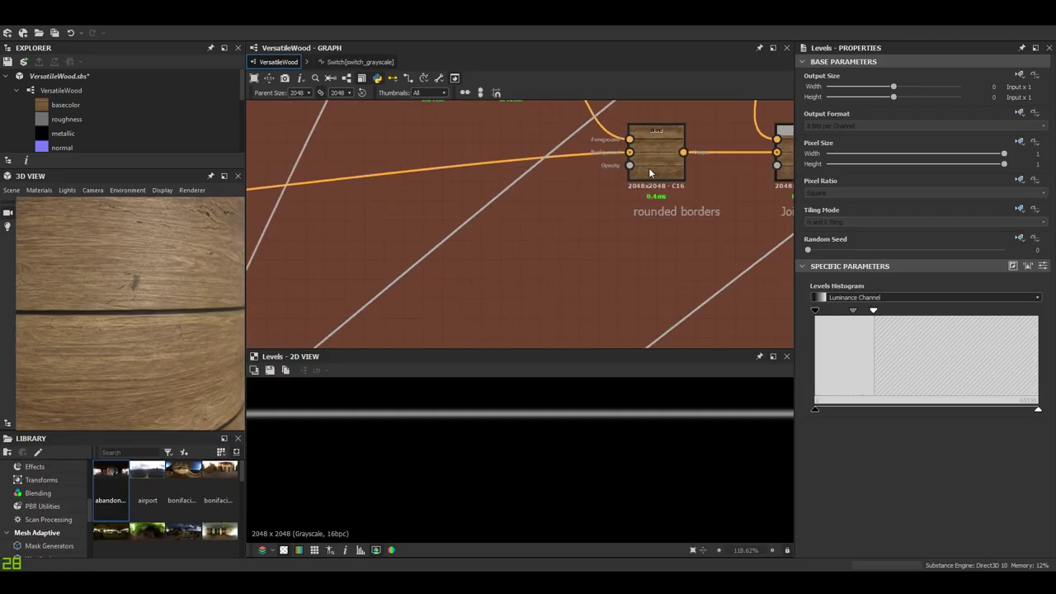
Compare the previews of the rounded borders Blend and the Joints Blend.
left_click(655, 153)
middle_click_drag(745, 186, 492, 277)
left_click(542, 256)
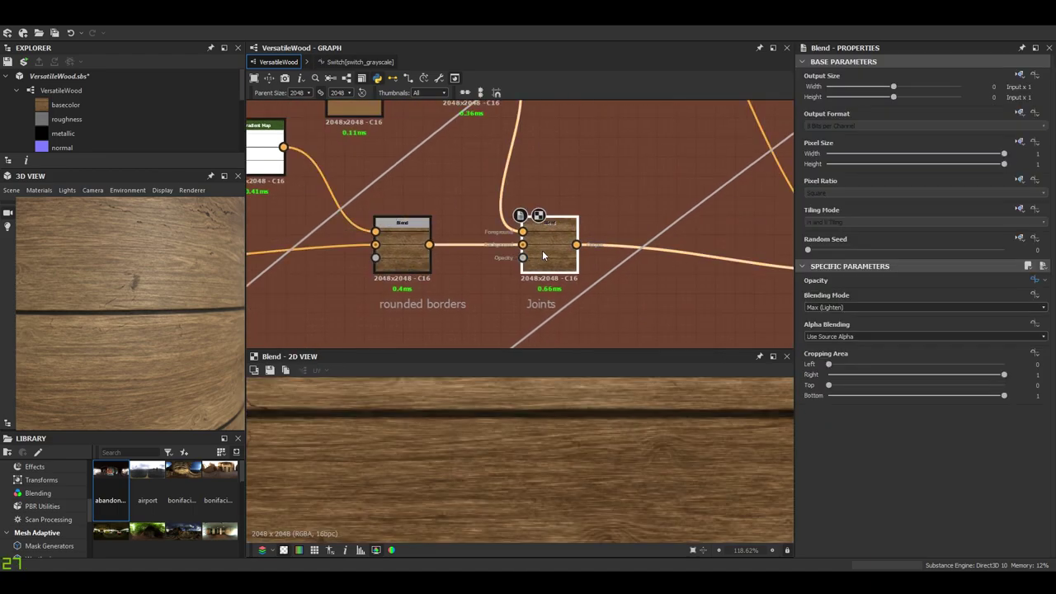
scroll(478, 240, "down", 3)
middle_click_drag(459, 231, 522, 296)
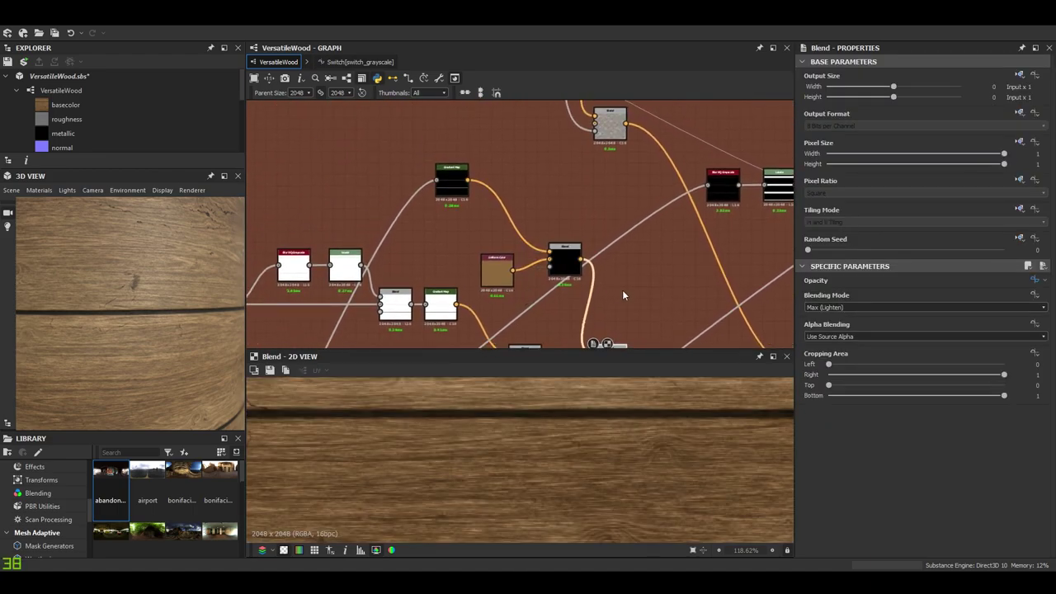
Preview the Dust Blend in the 2D view at a scale that shows several planks.
middle_click_drag(625, 295, 370, 171)
scroll(534, 238, "up", 4)
double_click(580, 269)
scroll(524, 451, "down", 5)
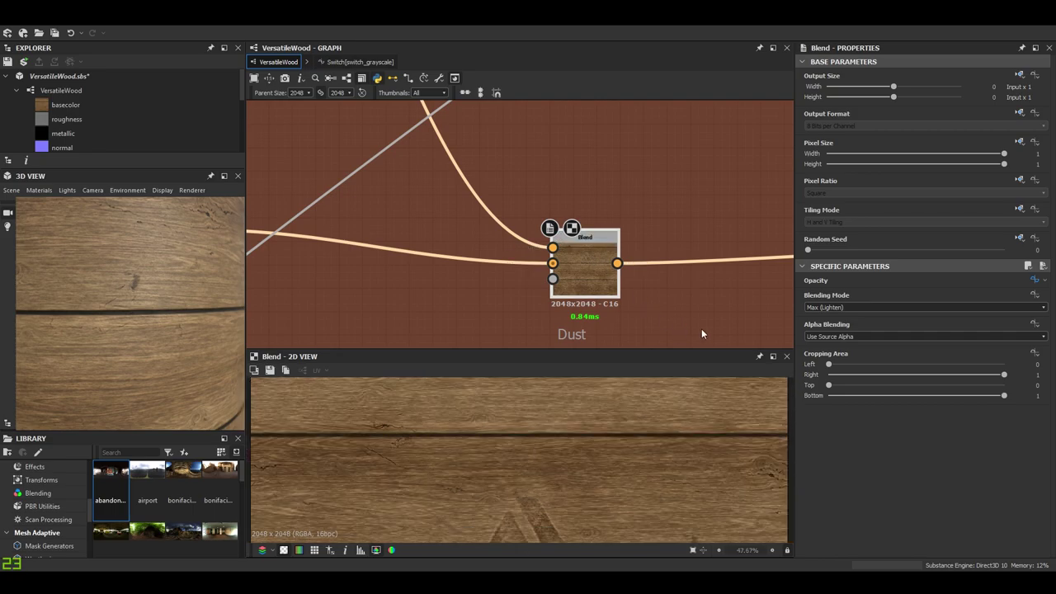
Set the default of the graph's Dust parameter in the Color group to 0.97.
left_click(594, 169)
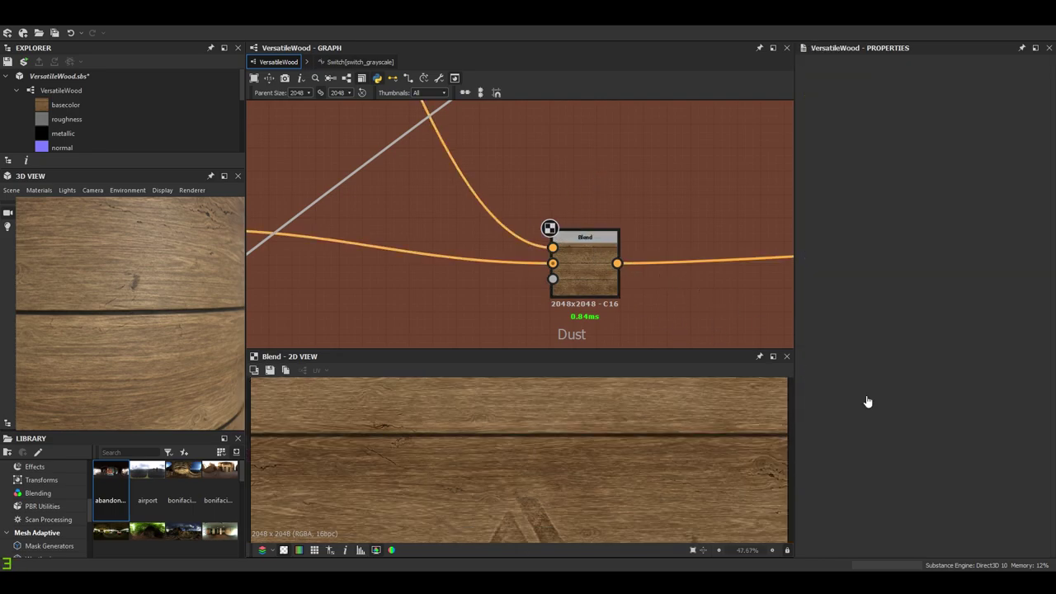
scroll(875, 412, "down", 10)
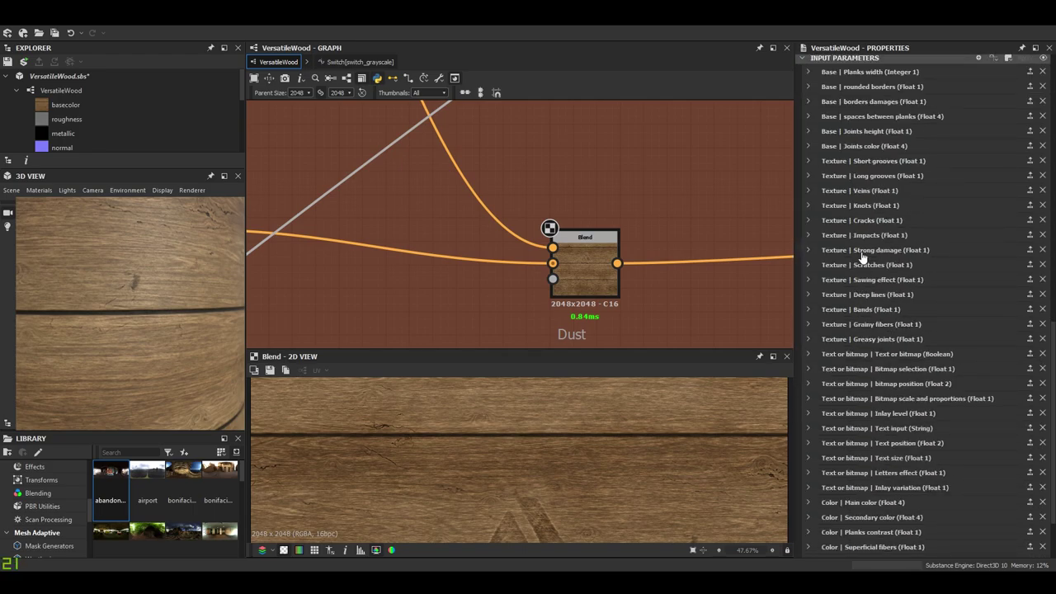
scroll(858, 405, "down", 3)
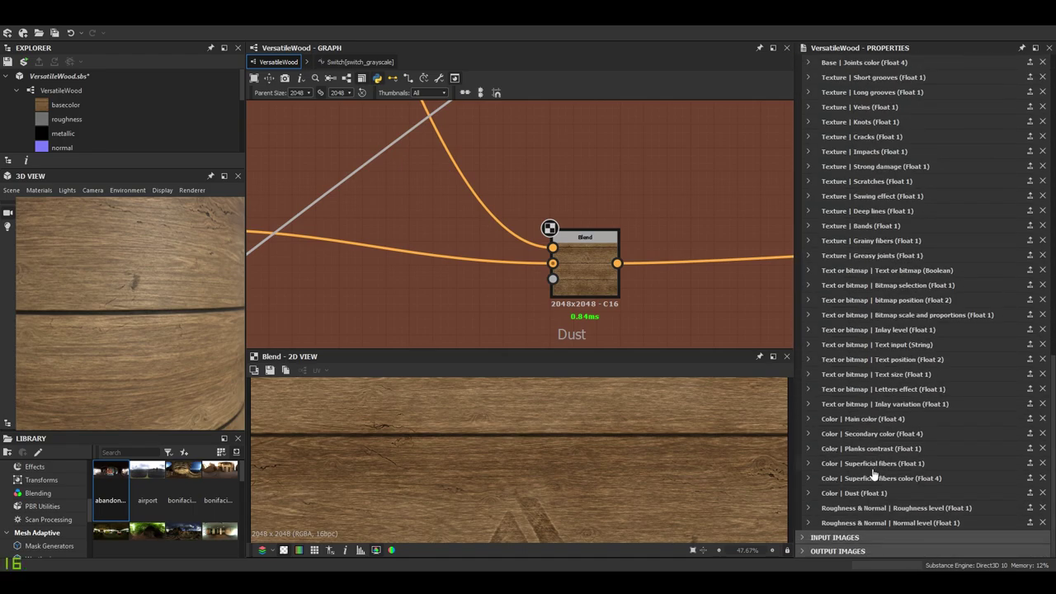
left_click(808, 494)
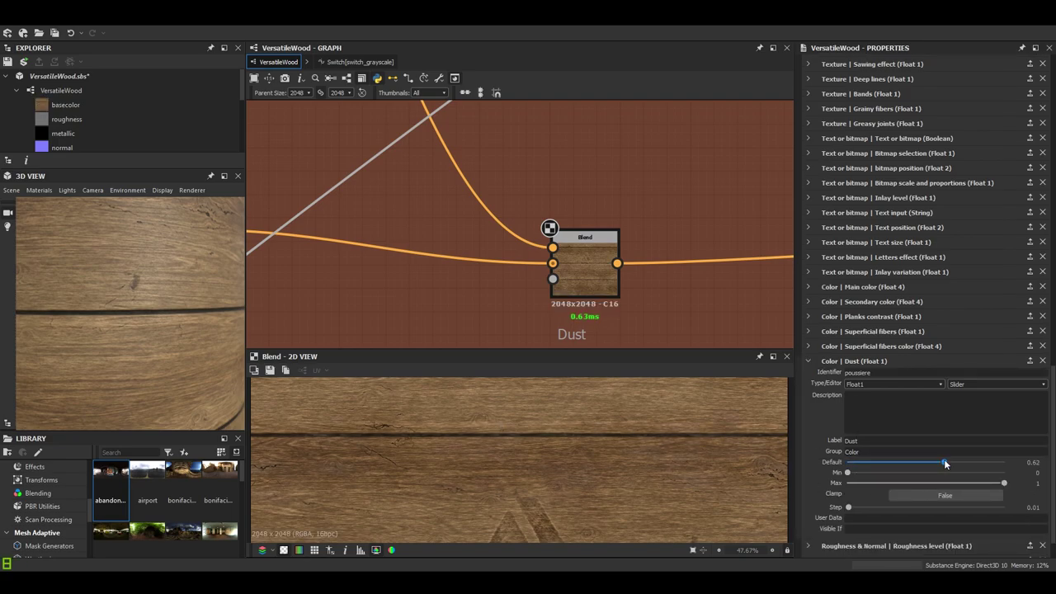
left_click_drag(944, 464, 1000, 466)
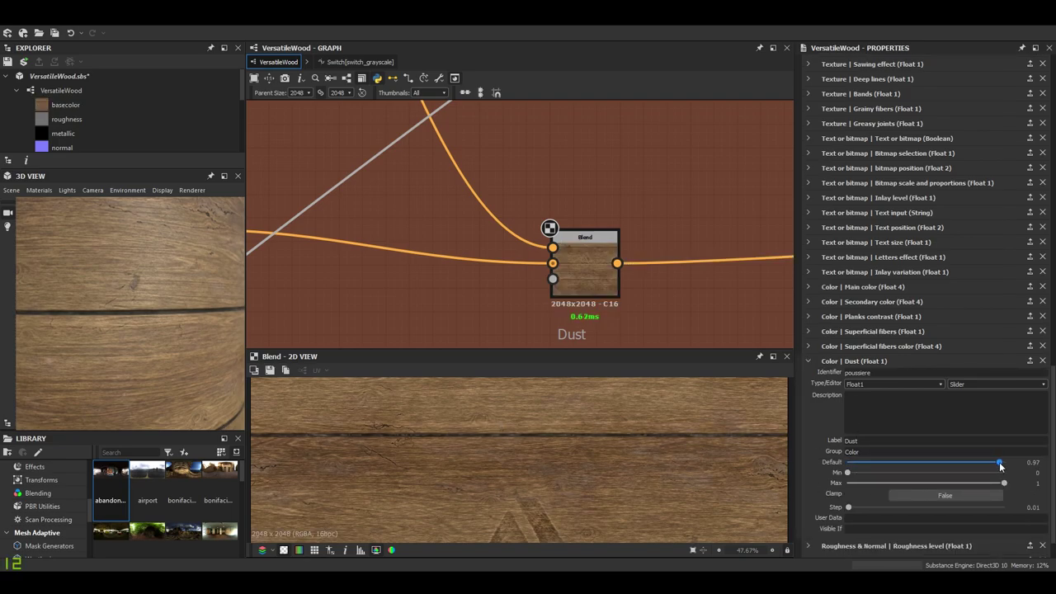
Examine the dust on the 3D model's planks and engraved logo, from an overall view and close up.
scroll(183, 334, "down", 5)
left_click_drag(183, 334, 136, 333)
scroll(135, 333, "up", 3)
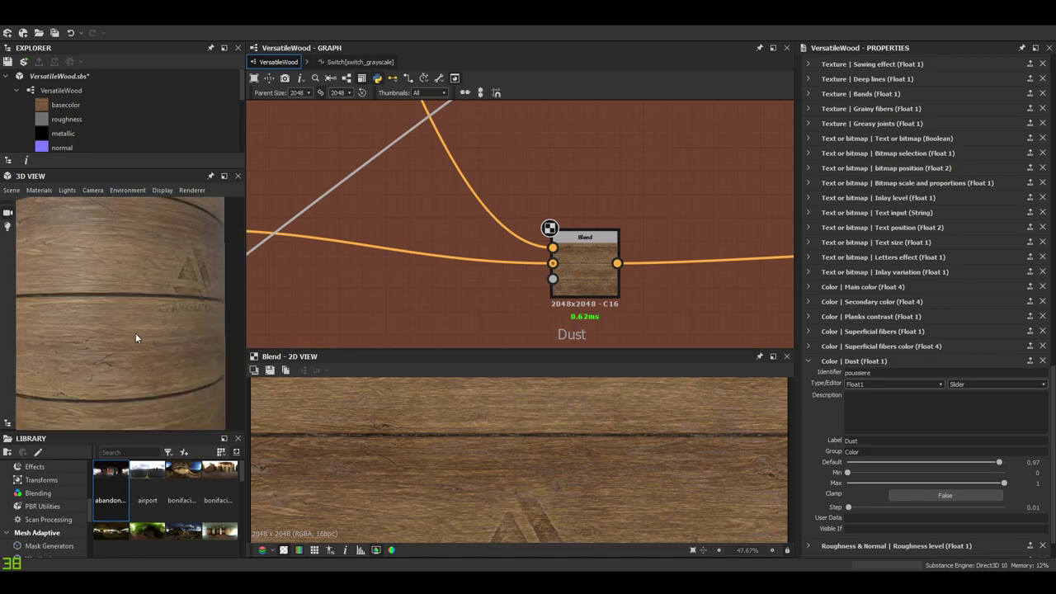
middle_click_drag(135, 333, 147, 313)
scroll(146, 320, "down", 4)
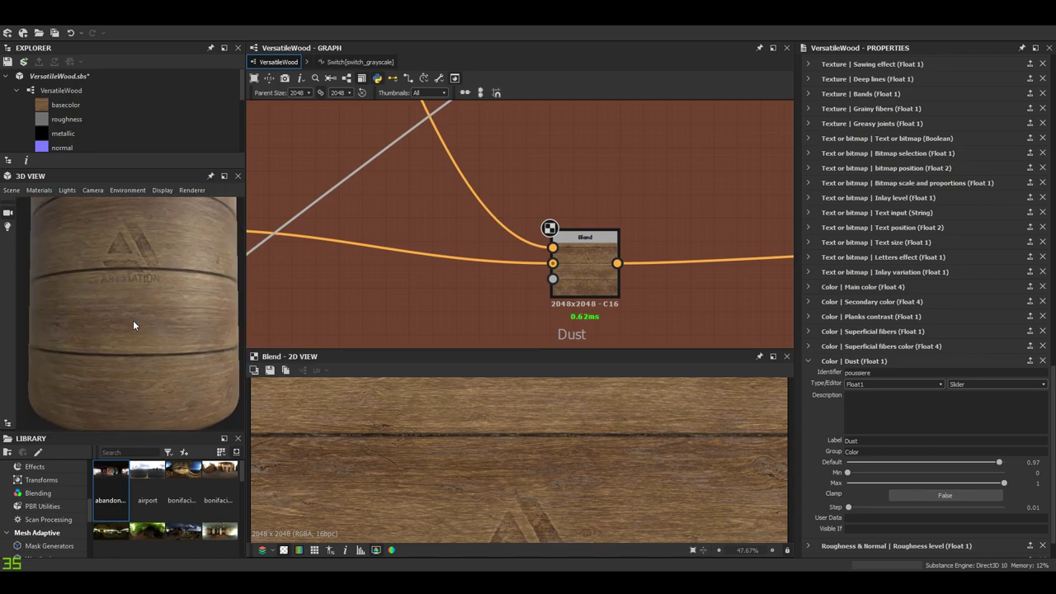
scroll(145, 322, "up", 4)
scroll(151, 320, "up", 3)
scroll(562, 289, "down", 4)
scroll(565, 296, "up", 3)
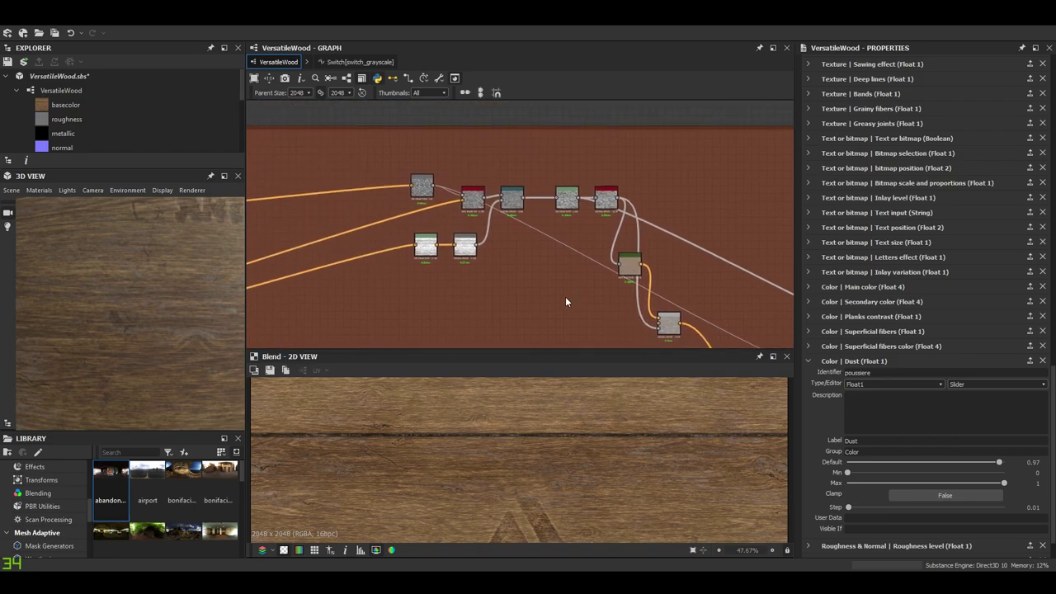
Move the Gradient Map of the dust branch up and to the right, and preview the Blend it feeds.
left_click_drag(684, 258, 712, 225)
middle_click_drag(702, 239, 600, 146)
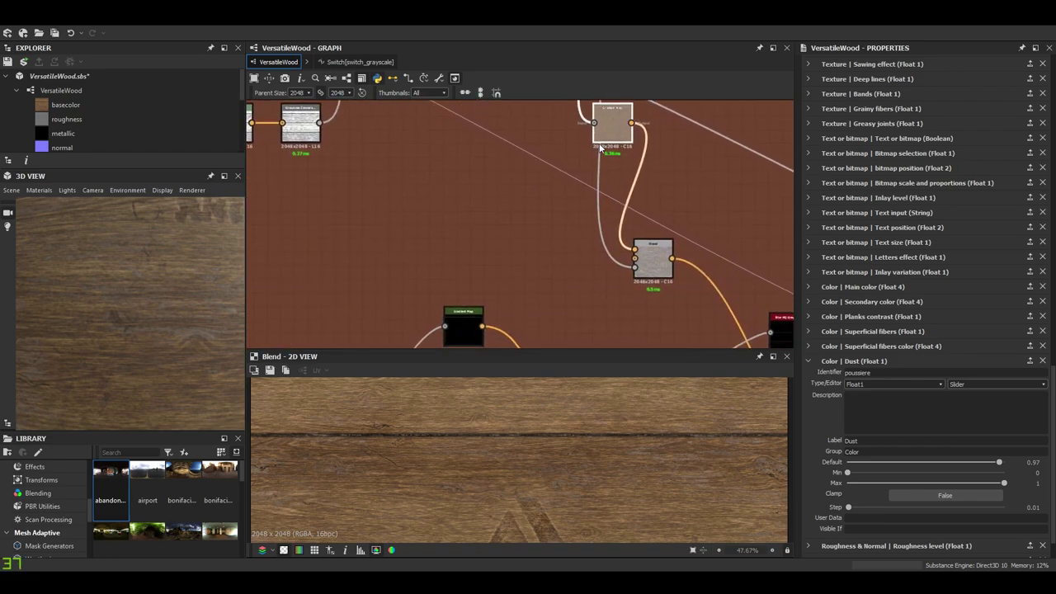
double_click(653, 276)
scroll(559, 463, "down", 2)
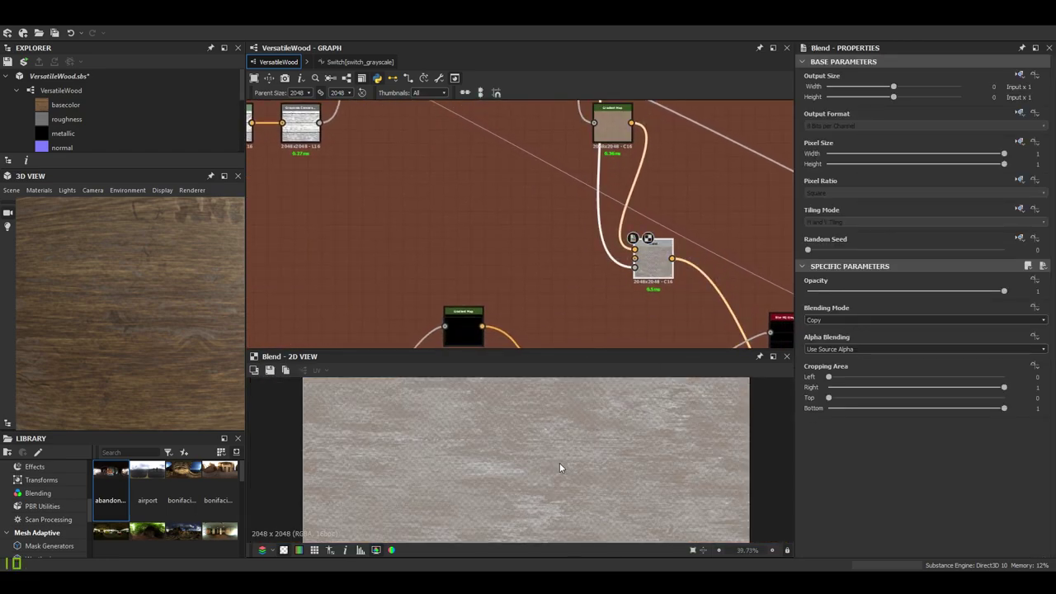
Trace the dust branch upstream past its MultiDirectionalWarp source and preview the foreground input of the Stains Blend.
middle_click_drag(490, 293, 598, 428)
scroll(407, 206, "up", 3)
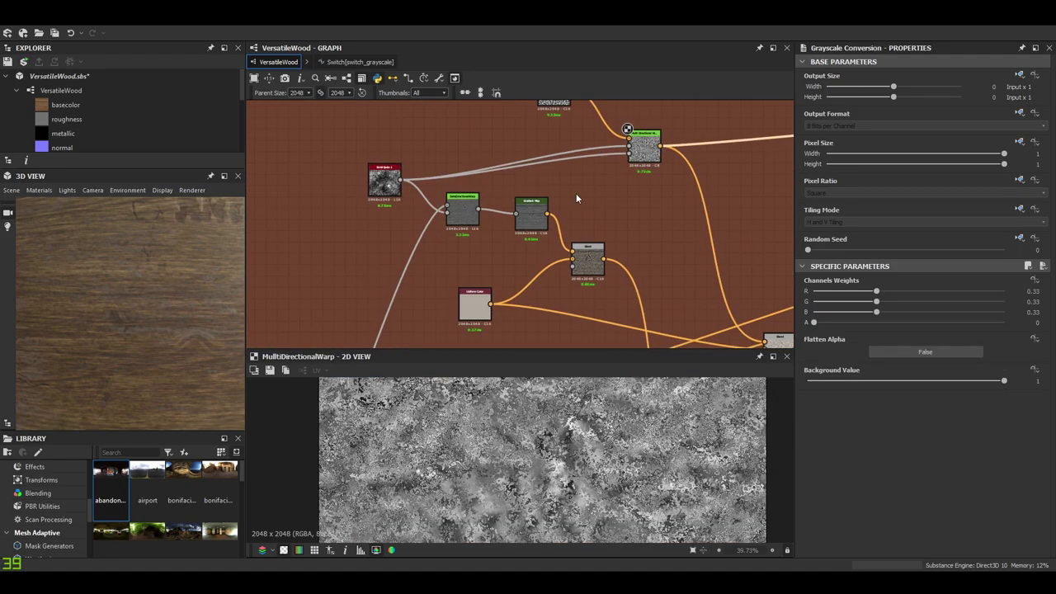
scroll(576, 193, "up", 2)
middle_click_drag(646, 266, 455, 126)
scroll(590, 183, "down", 5)
middle_click_drag(598, 201, 547, 146)
scroll(599, 283, "up", 6)
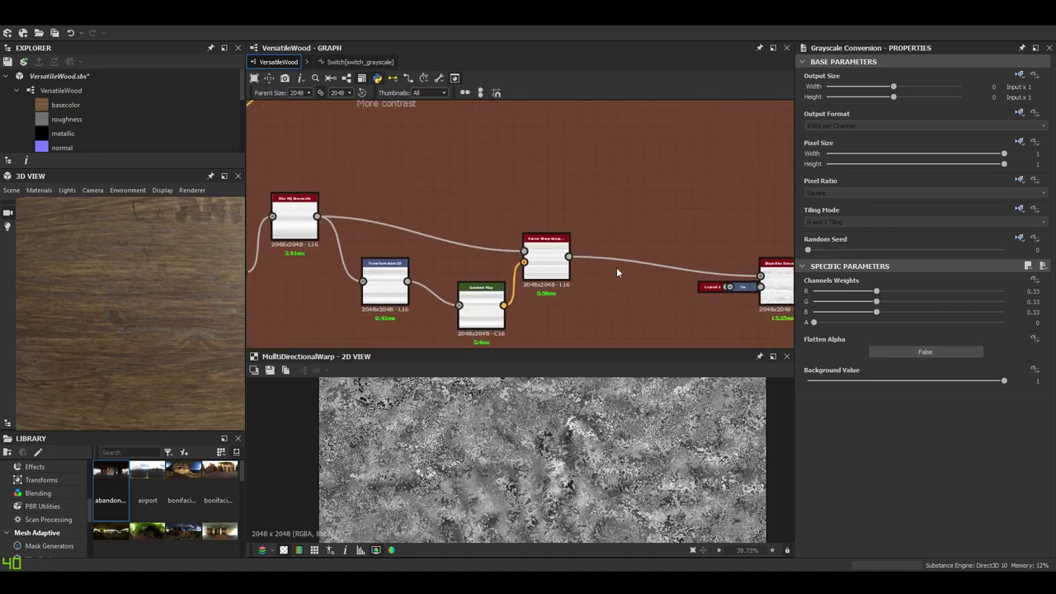
middle_click_drag(616, 147, 612, 297)
scroll(615, 223, "up", 4)
middle_click_drag(591, 189, 615, 332)
double_click(562, 205)
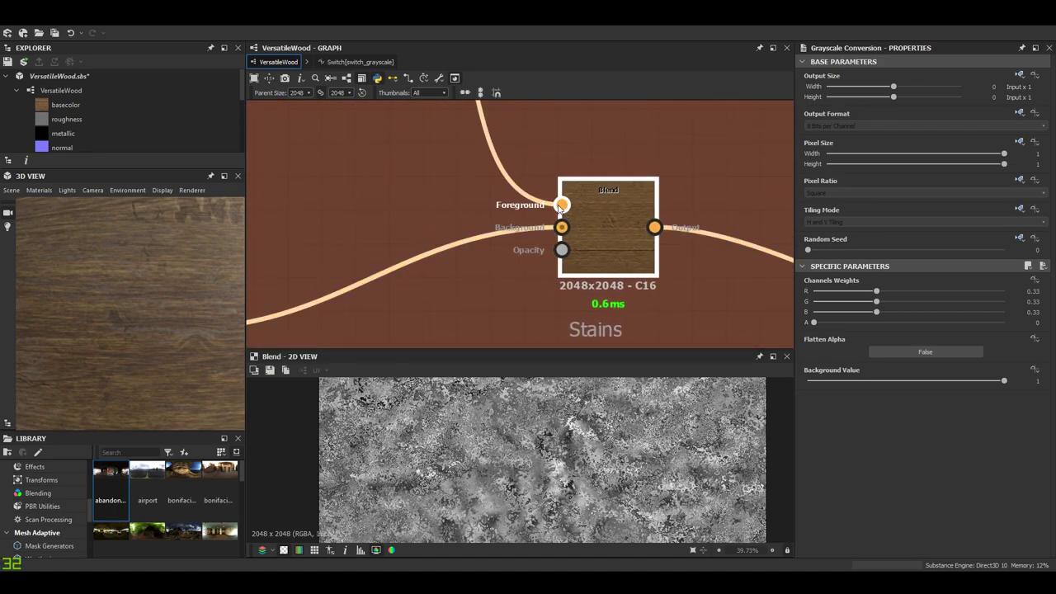
scroll(548, 446, "up", 2)
scroll(548, 447, "up", 3)
scroll(649, 212, "down", 9)
Preview the dust branch's Vector Warp Grayscale node and the Directional Warp node that follows it.
middle_click_drag(660, 174, 530, 211)
scroll(538, 212, "up", 7)
middle_click_drag(434, 235, 425, 189)
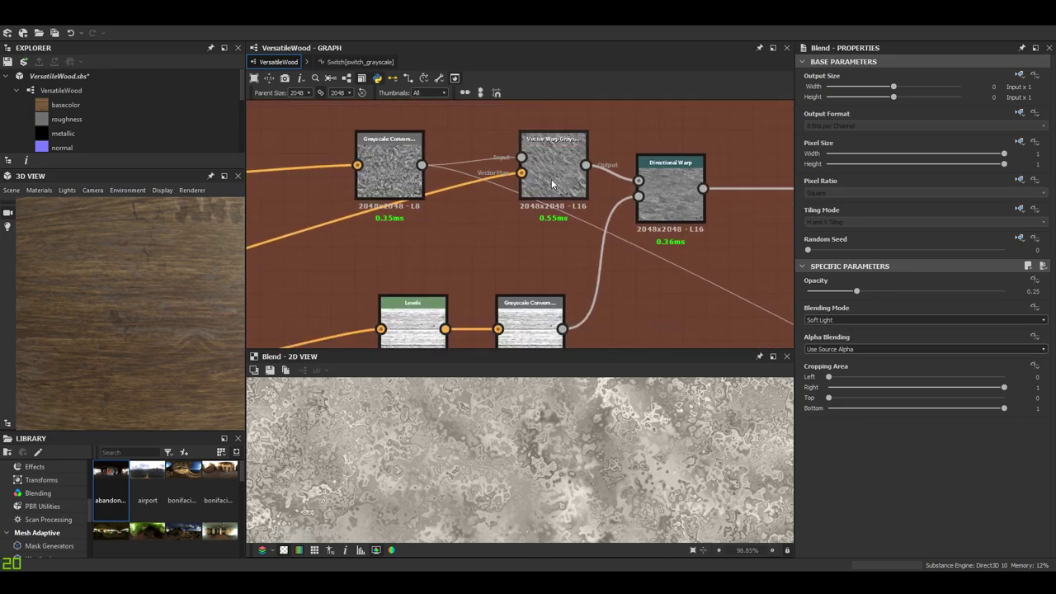
double_click(553, 183)
scroll(545, 469, "down", 2)
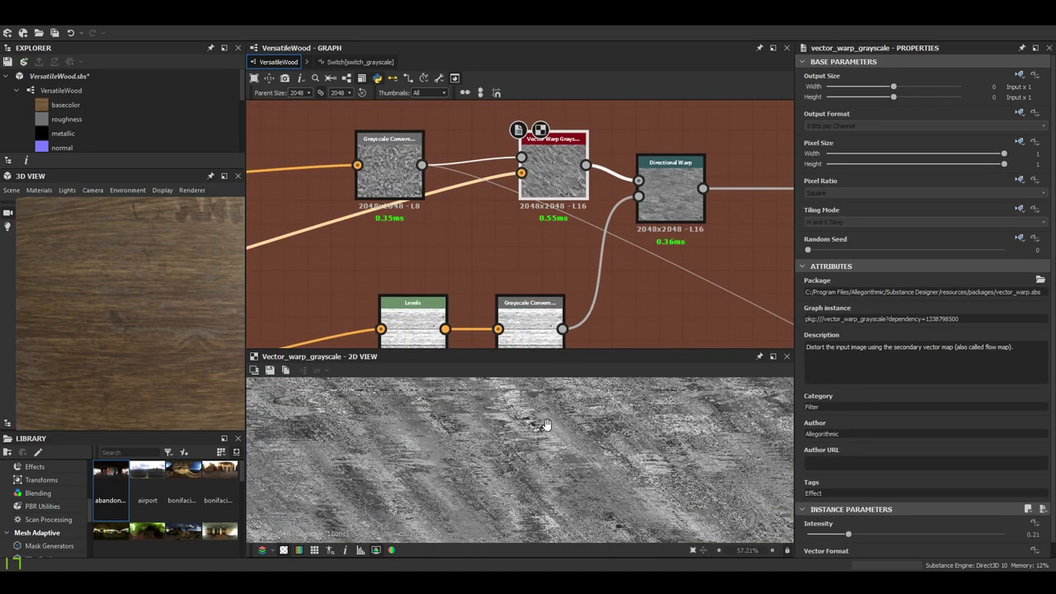
left_click(661, 198)
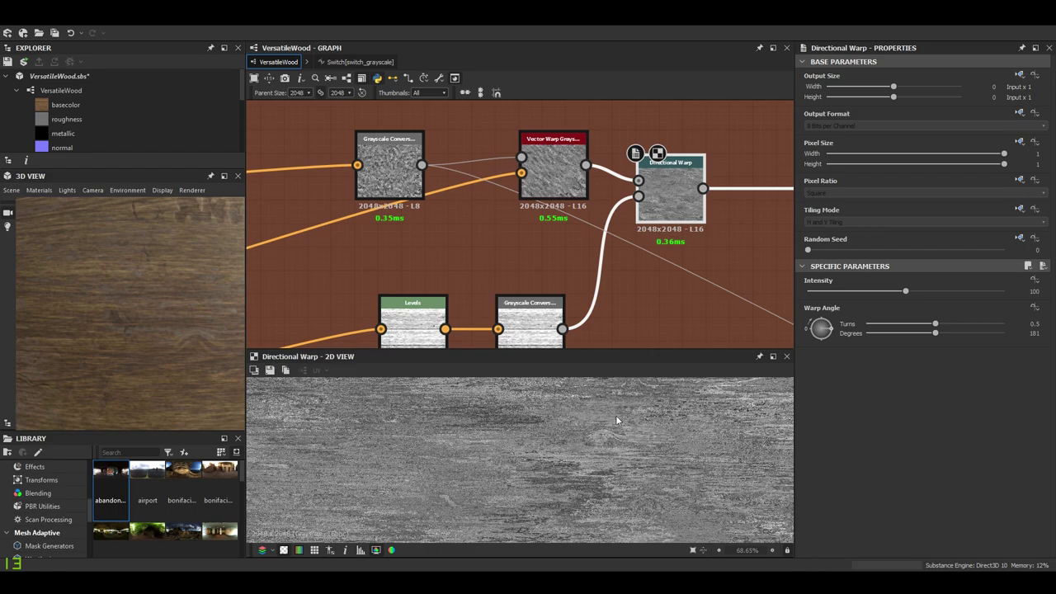
middle_click_drag(681, 208, 637, 165)
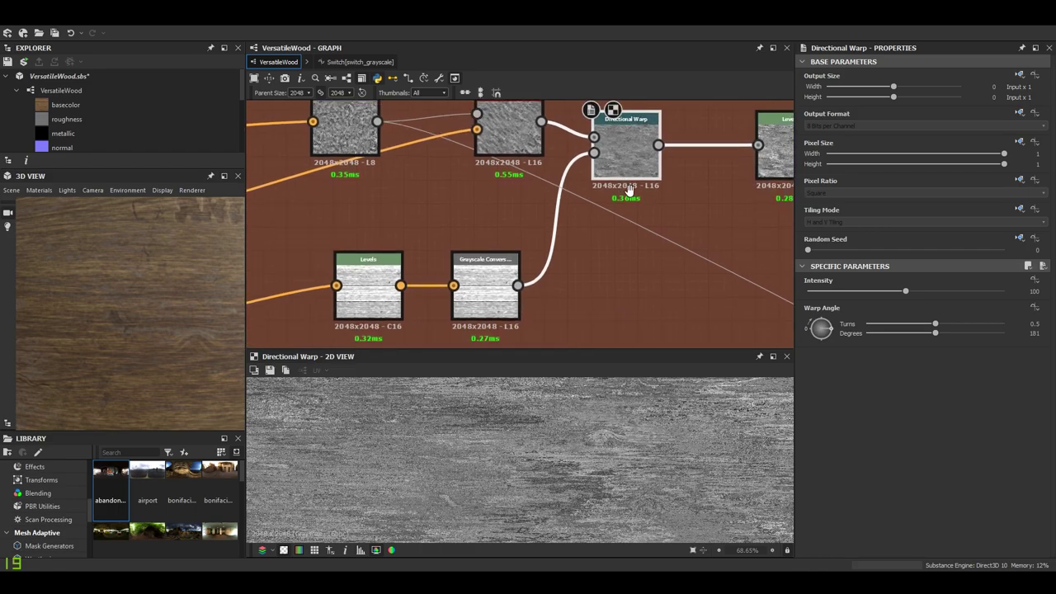
Inspect the Levels node on the Directional Warp's intensity branch and preview the Levels node after the warp.
left_click(368, 285)
middle_click_drag(638, 194, 430, 240)
left_click(584, 198)
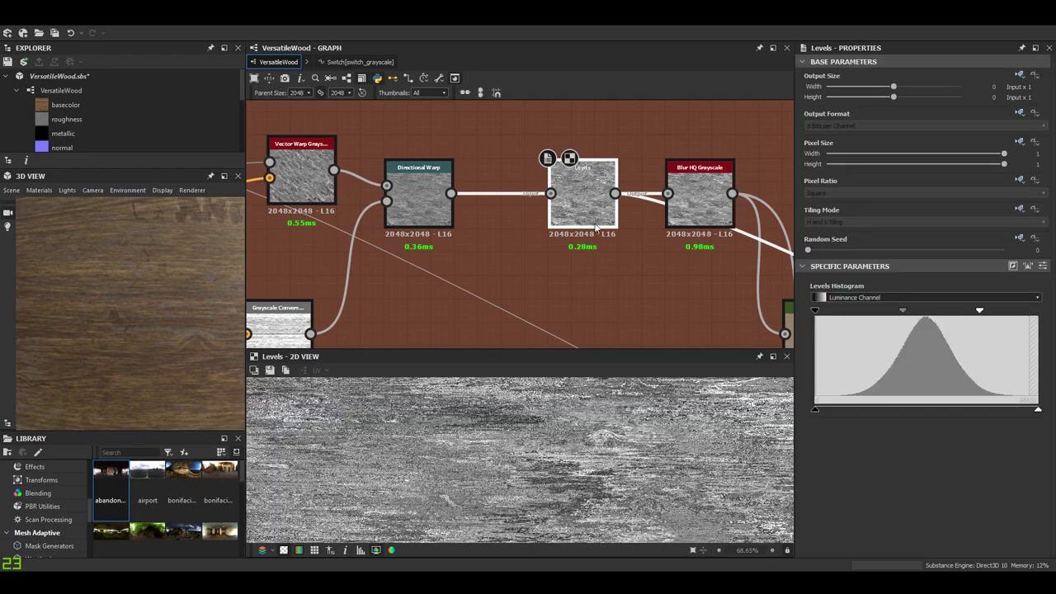
Raise the Blur HQ Grayscale node, move the dust Gradient Map up beside it, and preview the Gradient Map.
left_click_drag(695, 198, 698, 176)
middle_click_drag(706, 221, 474, 193)
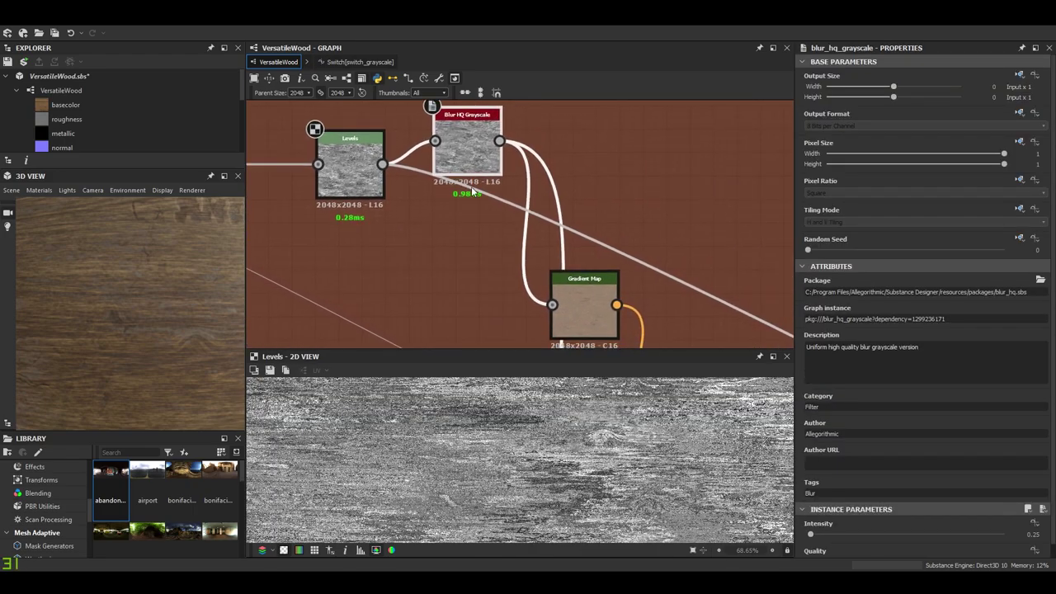
left_click(582, 294)
left_click_drag(581, 289, 627, 184)
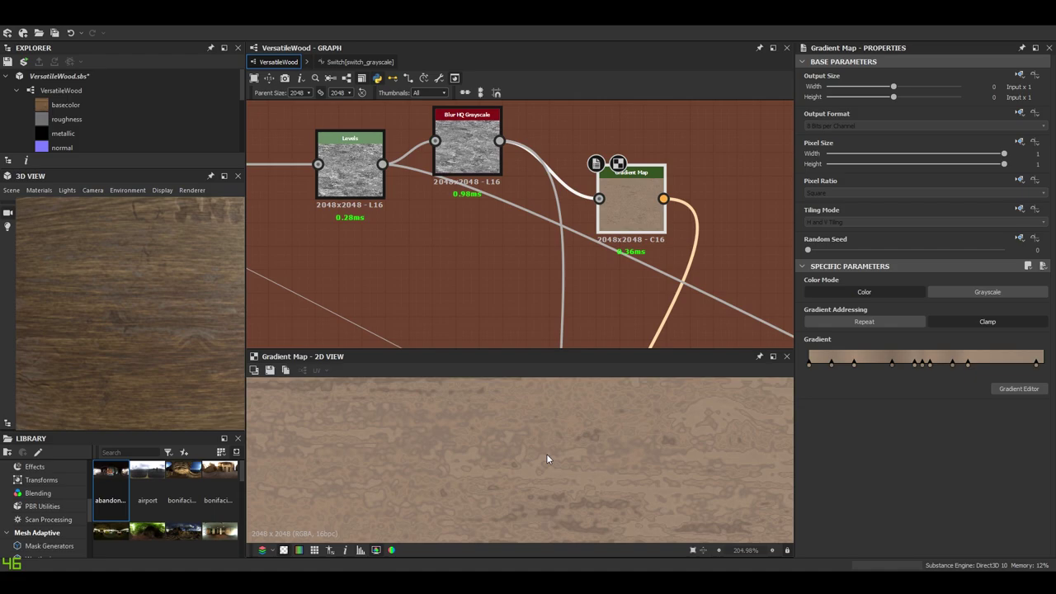
Compare the previews of the dust branch's Blend and the Gradient Map connected to its foreground.
scroll(633, 208, "down", 4)
mouse_move(632, 216)
middle_mouse_down()
mouse_move(613, 125)
mouse_move(620, 227)
middle_mouse_up()
scroll(642, 241, "up", 5)
left_click(628, 194)
double_click(628, 197)
scroll(617, 237, "down", 5)
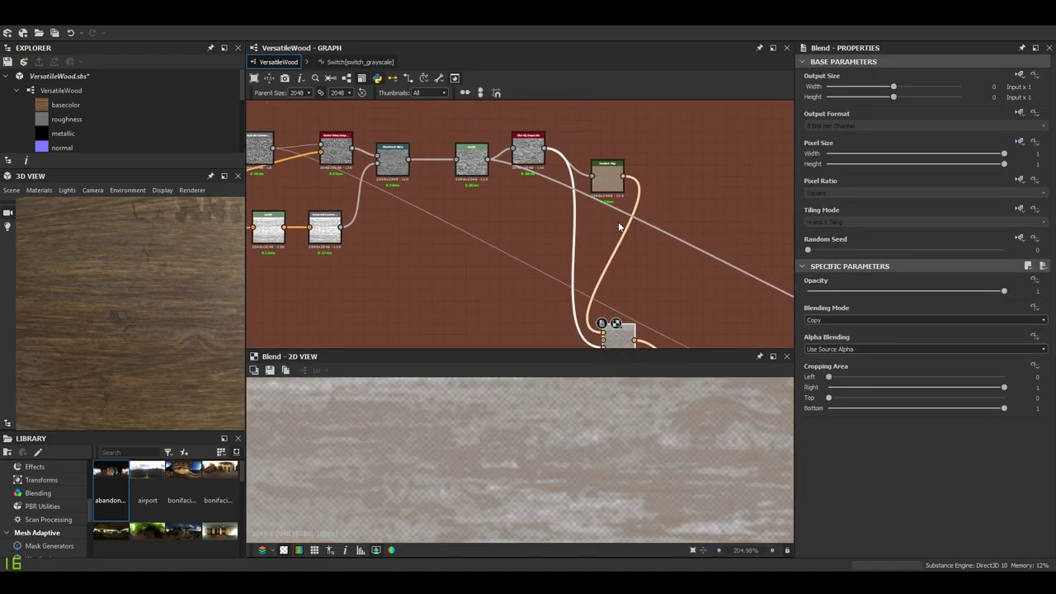
double_click(615, 178)
middle_click_drag(623, 337, 561, 206)
scroll(562, 233, "up", 4)
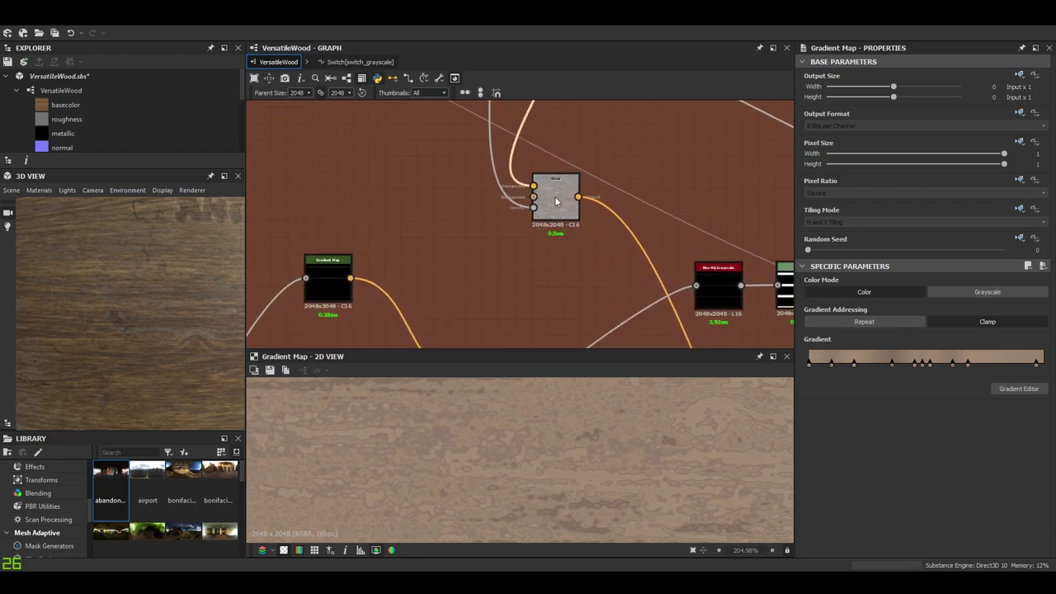
Preview the Blur HQ Grayscale mask on the dust branch Blend's opacity input, and compare it with the Blend's output.
double_click(556, 201)
scroll(556, 201, "up", 2)
left_click(532, 205)
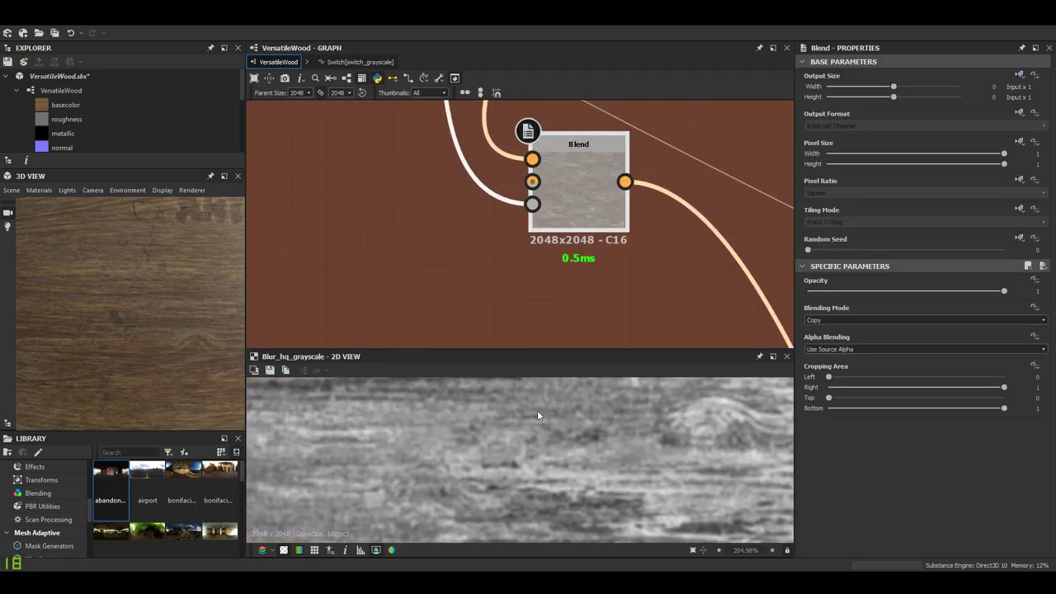
double_click(570, 186)
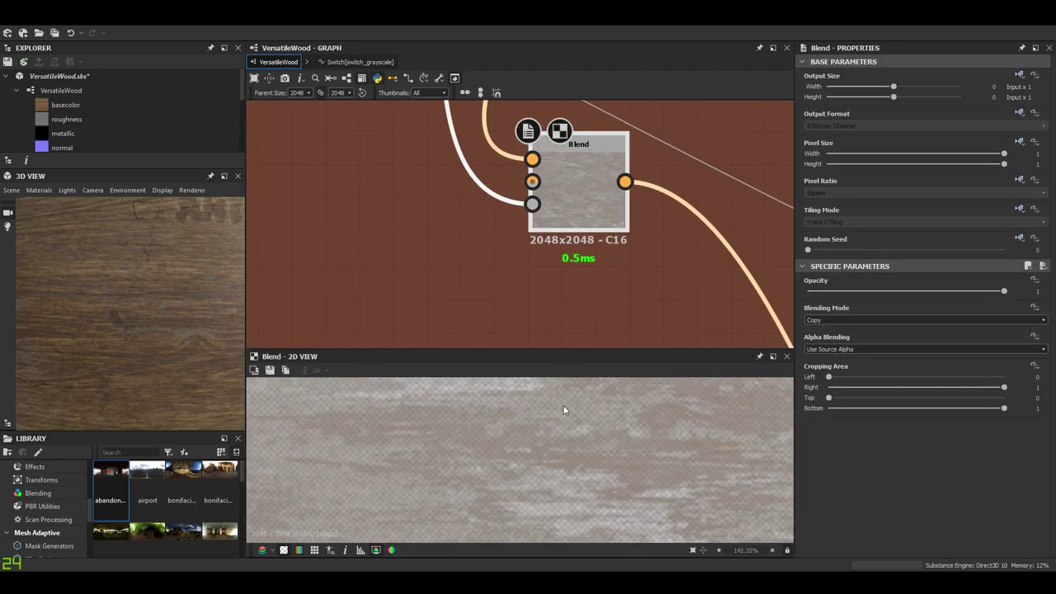
Preview the dust Gradient Map and examine its color variation as a whole and in detail.
middle_click_drag(566, 226, 614, 371)
scroll(467, 213, "down", 5)
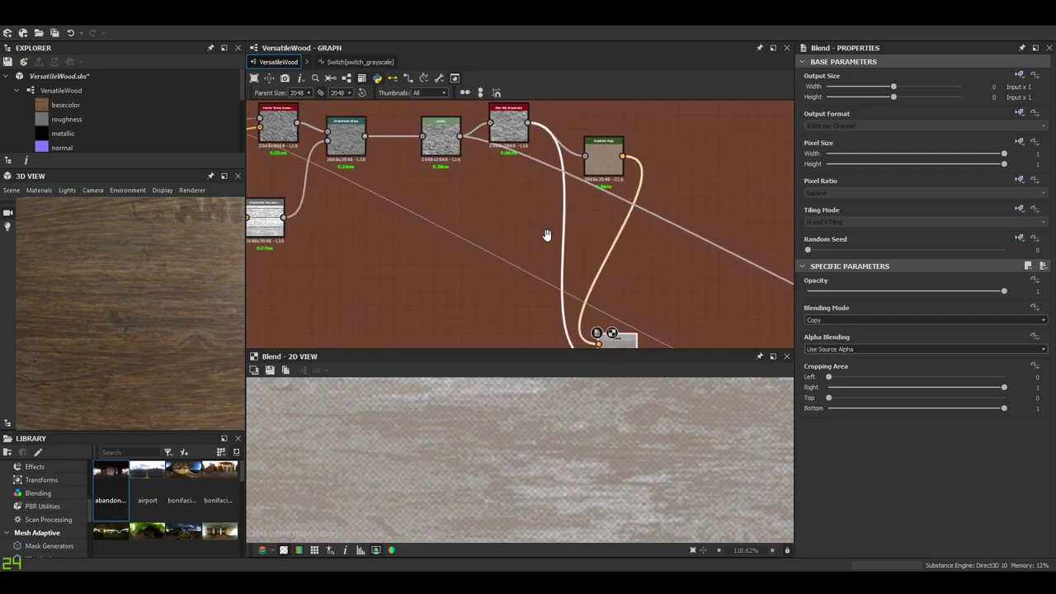
middle_click_drag(546, 236, 545, 262)
double_click(604, 182)
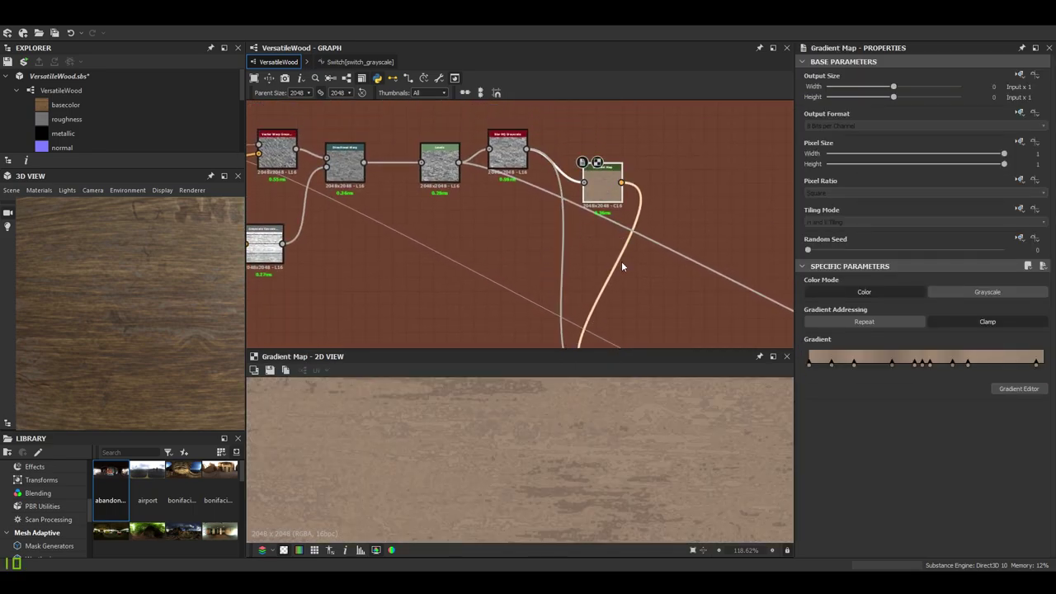
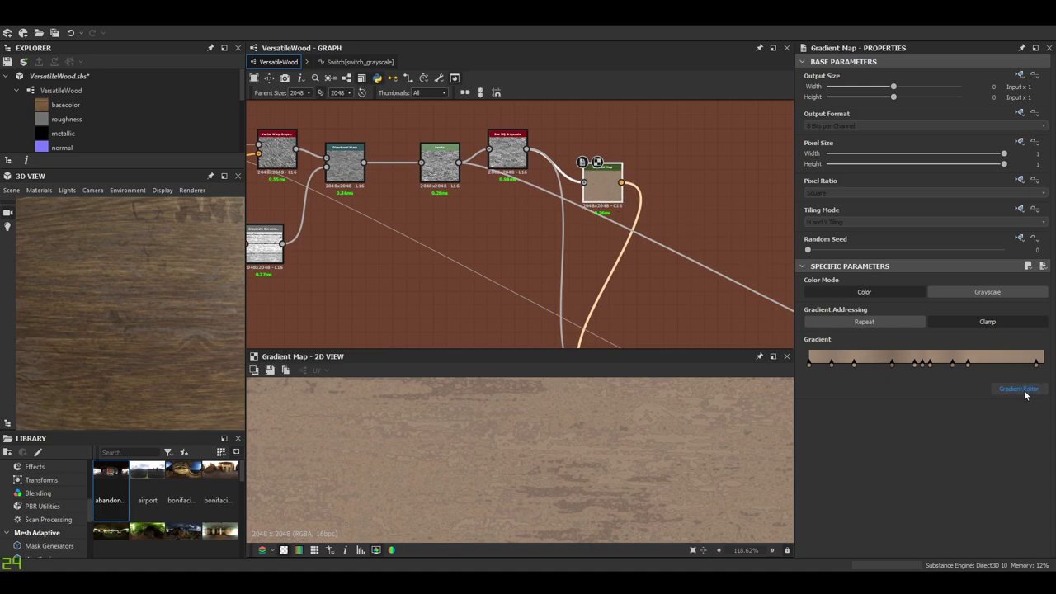
scroll(704, 484, "down", 5)
middle_click_drag(584, 460, 501, 376)
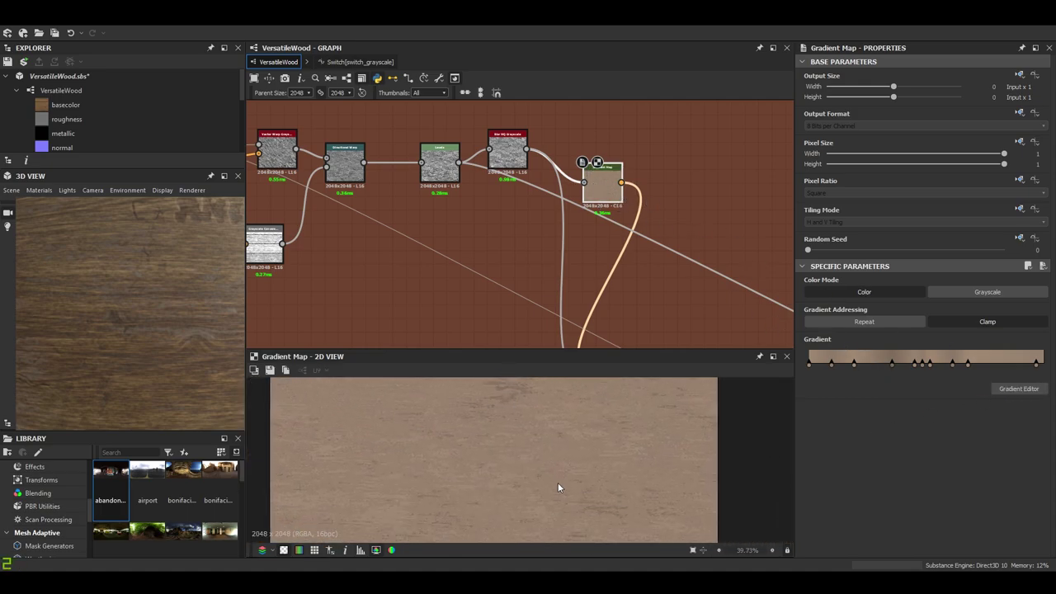
scroll(558, 485, "up", 5)
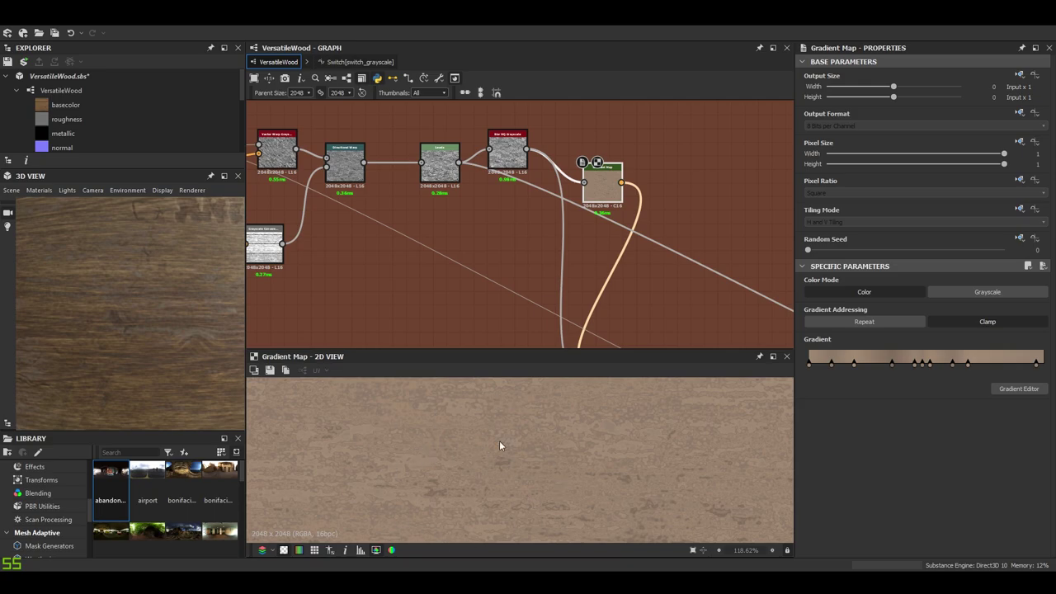
Return the 2D preview to the Blend that masks the dust Gradient Map.
scroll(529, 450, "down", 5)
middle_click_drag(621, 185, 563, 43)
scroll(571, 249, "up", 4)
double_click(568, 239)
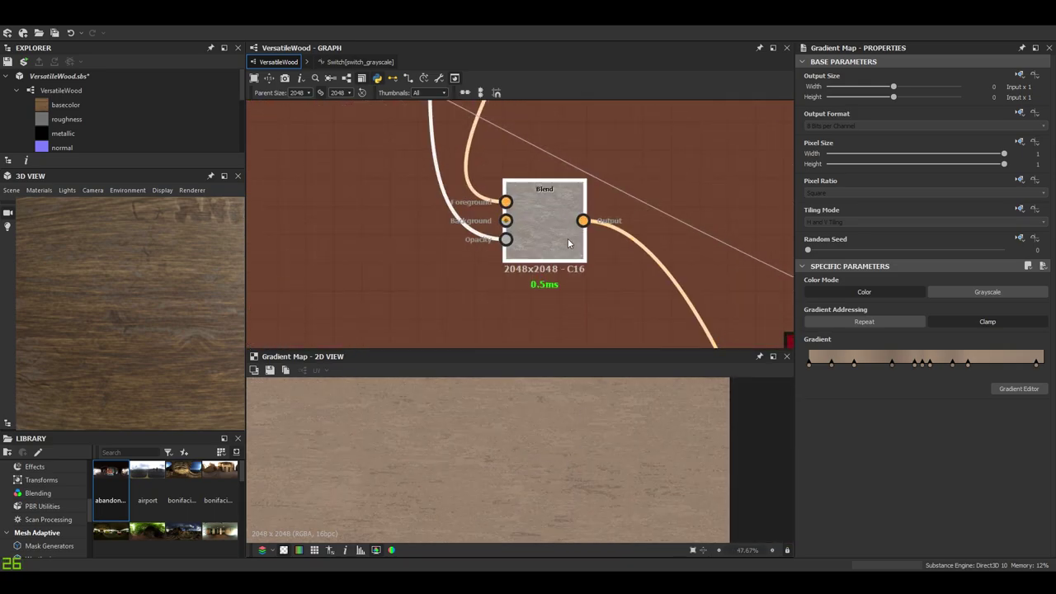
Follow the dust branch to the Dust Blend and examine the dusty planks in its preview.
middle_click_drag(655, 214, 552, 80)
scroll(600, 208, "down", 4)
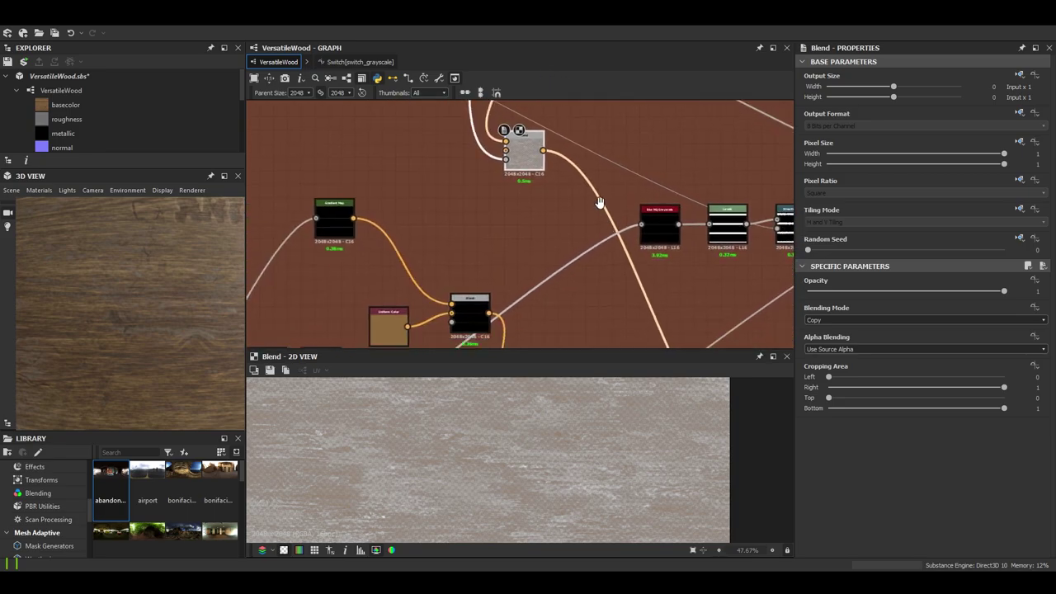
middle_click_drag(599, 205, 506, 77)
middle_click_drag(638, 295, 572, 197)
scroll(603, 254, "up", 4)
scroll(602, 254, "up", 1)
left_click(609, 191)
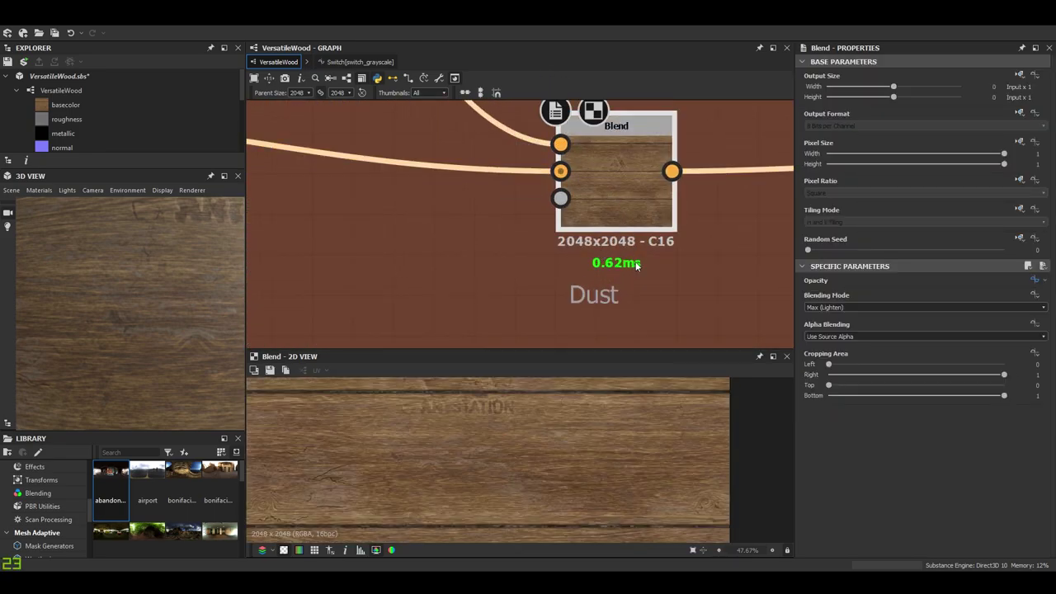
scroll(476, 465, "down", 1)
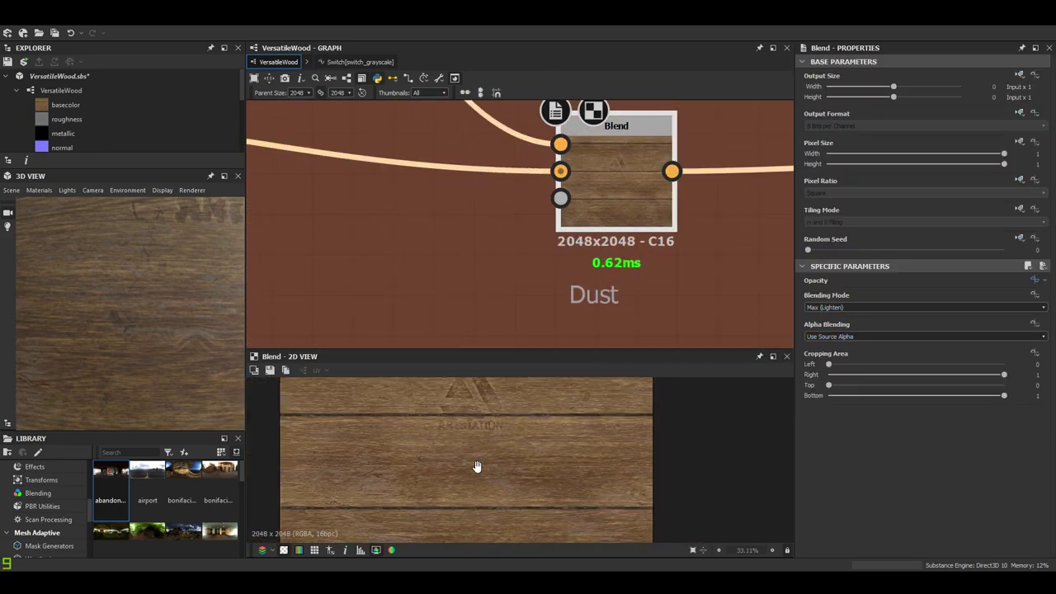
scroll(476, 481, "up", 3)
scroll(503, 466, "down", 3)
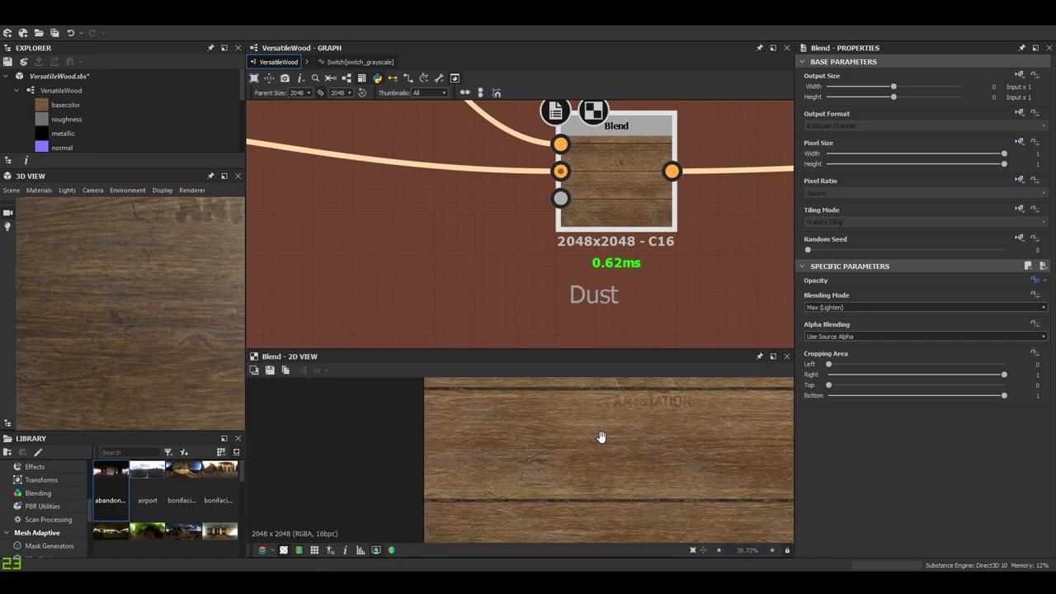
Examine the dusty planks, their joints and the engraved logo on the model in the 3D view.
scroll(172, 330, "down", 3)
left_click_drag(162, 374, 110, 341)
scroll(436, 249, "down", 5)
scroll(487, 241, "down", 2)
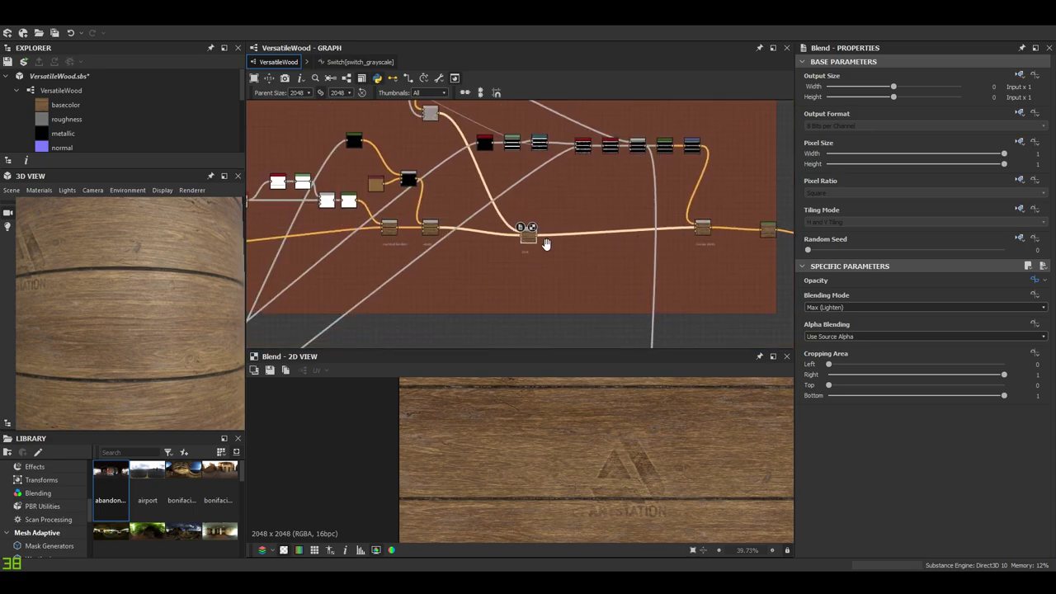
Preview the Greasy joints Blend and examine the dark seam between the planks up close.
scroll(528, 234, "up", 5)
left_click(559, 233)
scroll(530, 432, "up", 3)
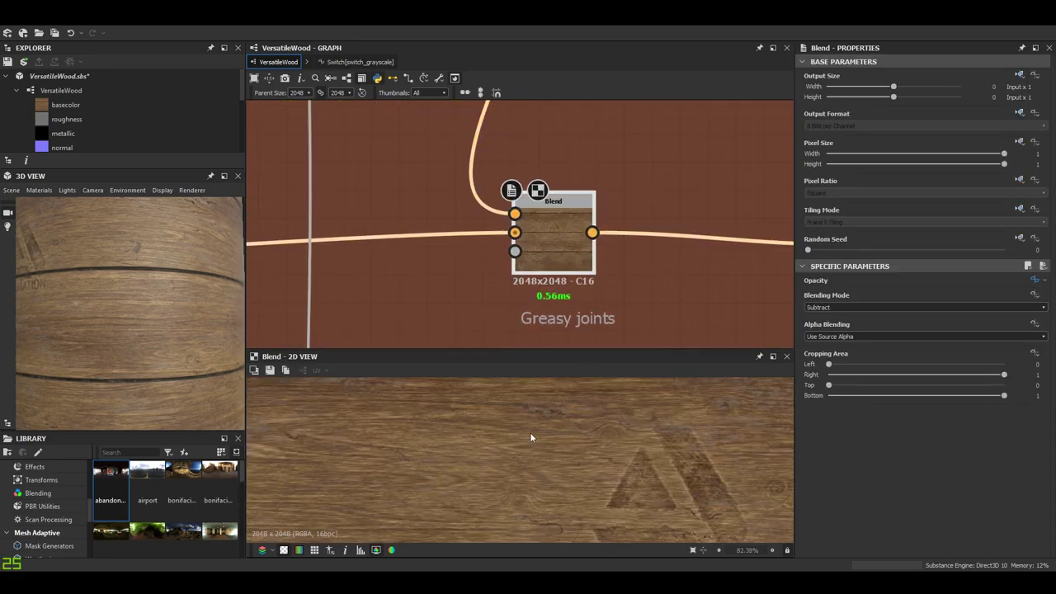
scroll(557, 424, "up", 2)
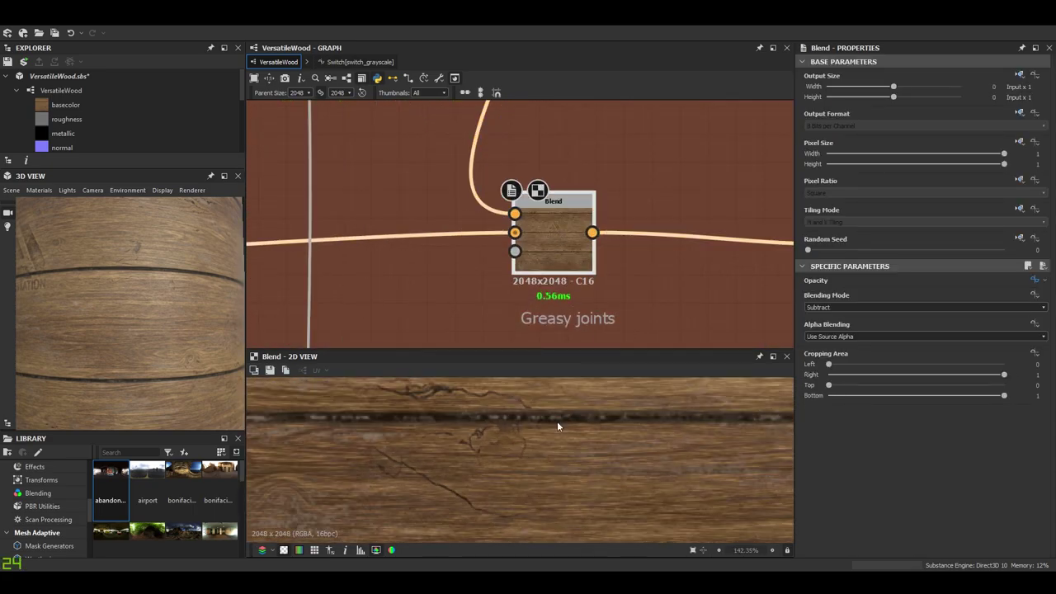
scroll(558, 424, "down", 5)
middle_click_drag(557, 424, 531, 465)
scroll(531, 466, "up", 4)
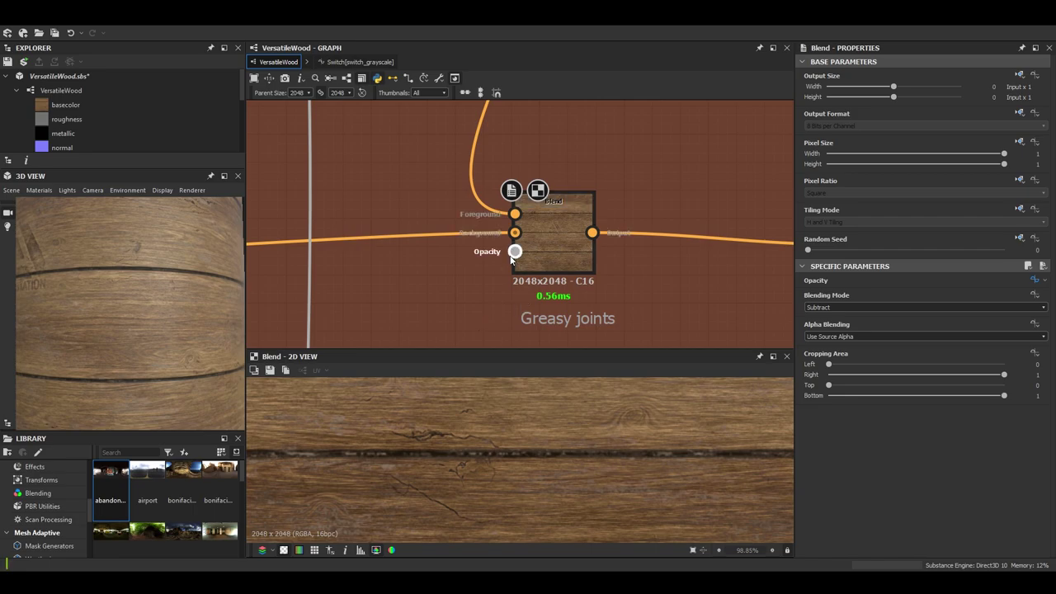
Inspect the Greasy joints Blend's inputs and examine the grease around the plank seam in its preview.
scroll(513, 249, "down", 4)
middle_click_drag(491, 270, 535, 268)
scroll(535, 268, "up", 2)
scroll(534, 269, "up", 2)
scroll(501, 448, "down", 2)
middle_click_drag(513, 450, 498, 441)
scroll(498, 441, "up", 2)
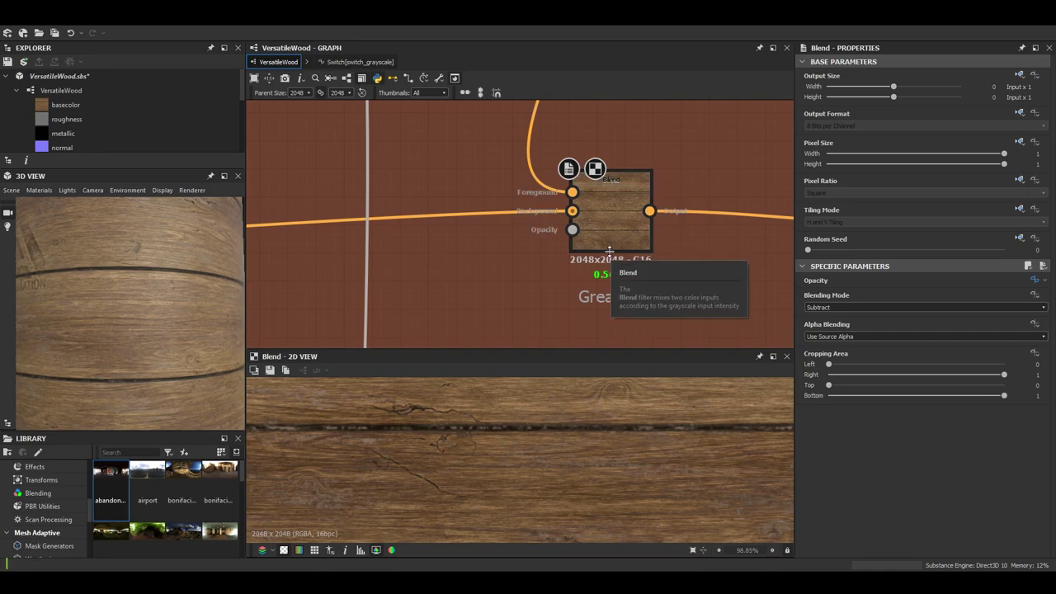
Follow the greasy joints branch back to its Blur HQ Grayscale, and preview that node and the Histogram Scan.
scroll(580, 290, "down", 3)
middle_click_drag(580, 281, 600, 357)
scroll(603, 227, "down", 3)
scroll(437, 189, "up", 7)
double_click(497, 163)
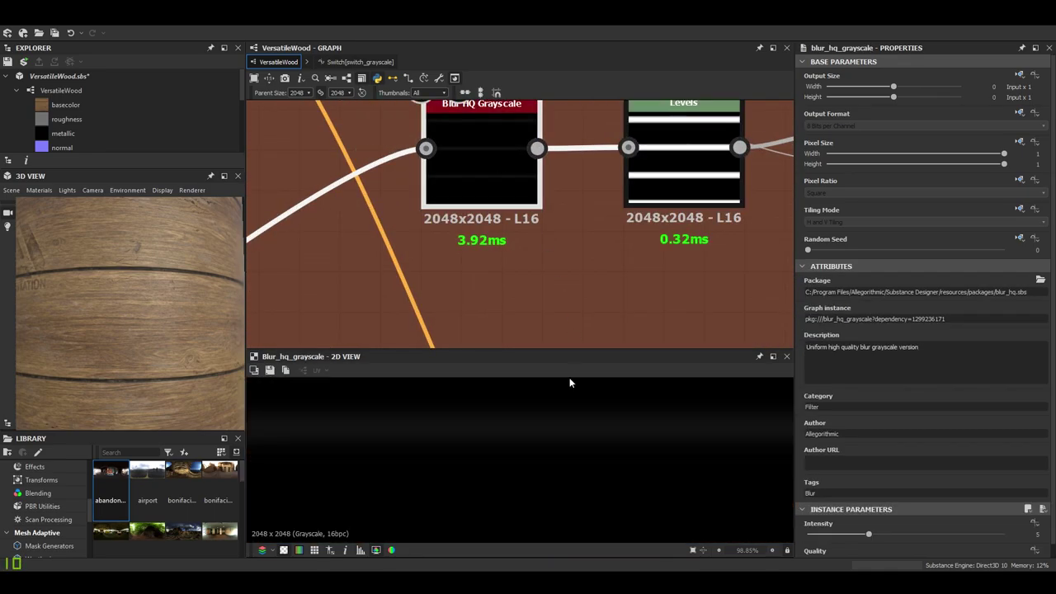
scroll(576, 477, "down", 1)
scroll(569, 471, "up", 5)
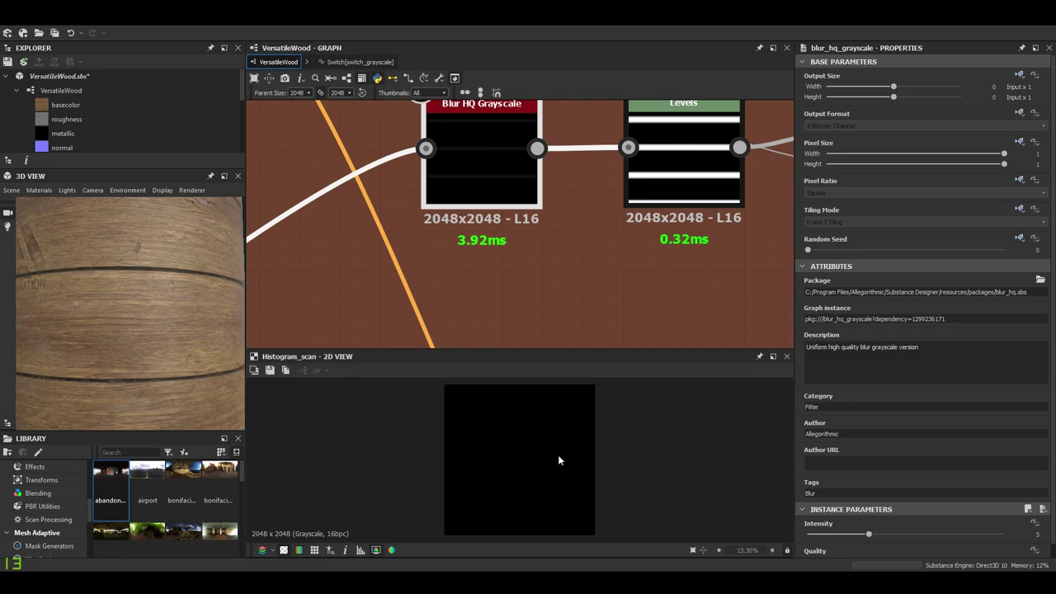
Preview the Levels node fed by the Blur HQ Grayscale and examine its joint mask.
middle_click_drag(565, 253, 443, 312)
double_click(563, 223)
left_click(386, 232)
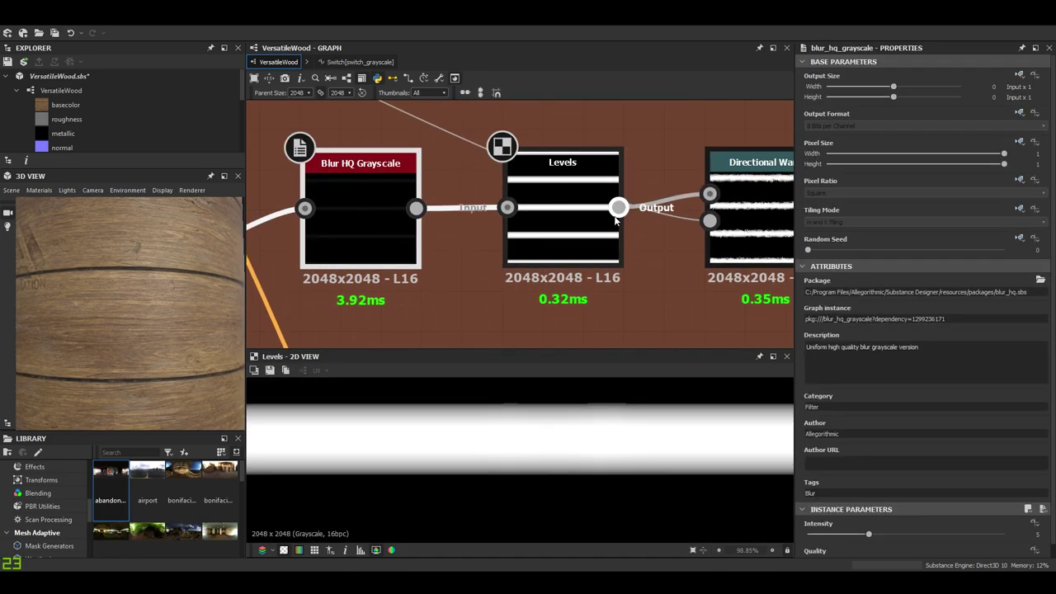
Preview the Directional Warp node of the joint mask and the Grayscale Conversion texture driving its intensity input.
left_click(589, 233)
middle_click_drag(634, 251, 406, 239)
left_click(565, 221)
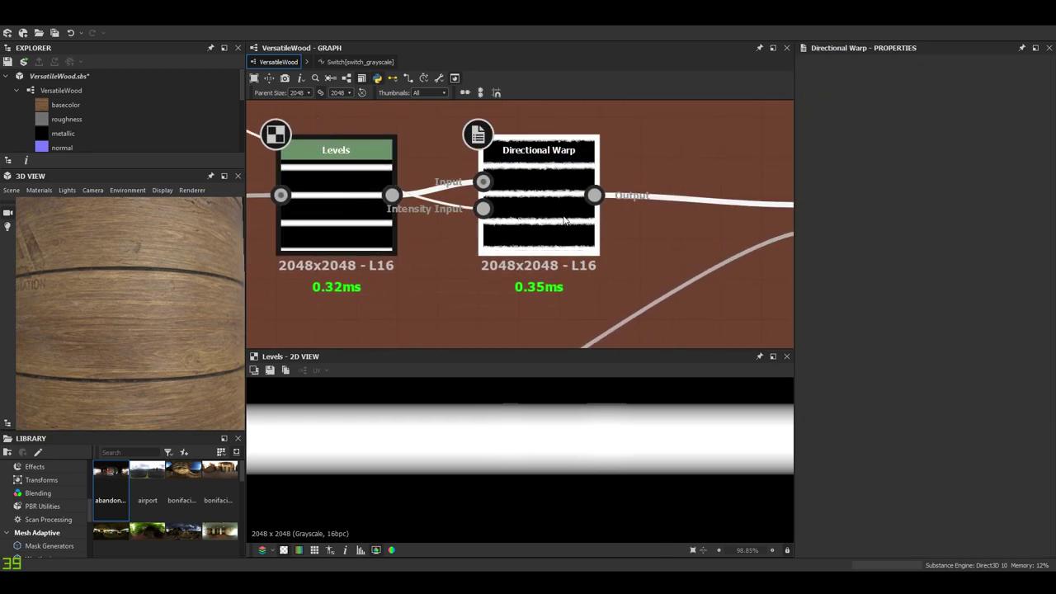
double_click(565, 220)
scroll(505, 183, "down", 2)
double_click(490, 200)
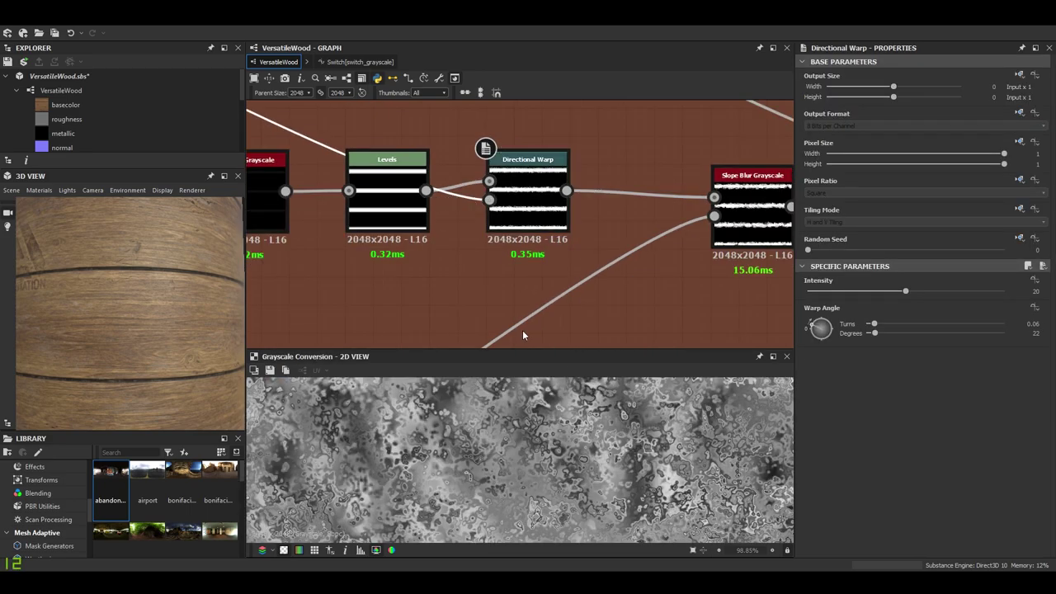
double_click(528, 206)
Preview the Slope Blur Grayscale and Blur HQ Grayscale nodes that follow the Directional Warp.
middle_click_drag(602, 234, 387, 210)
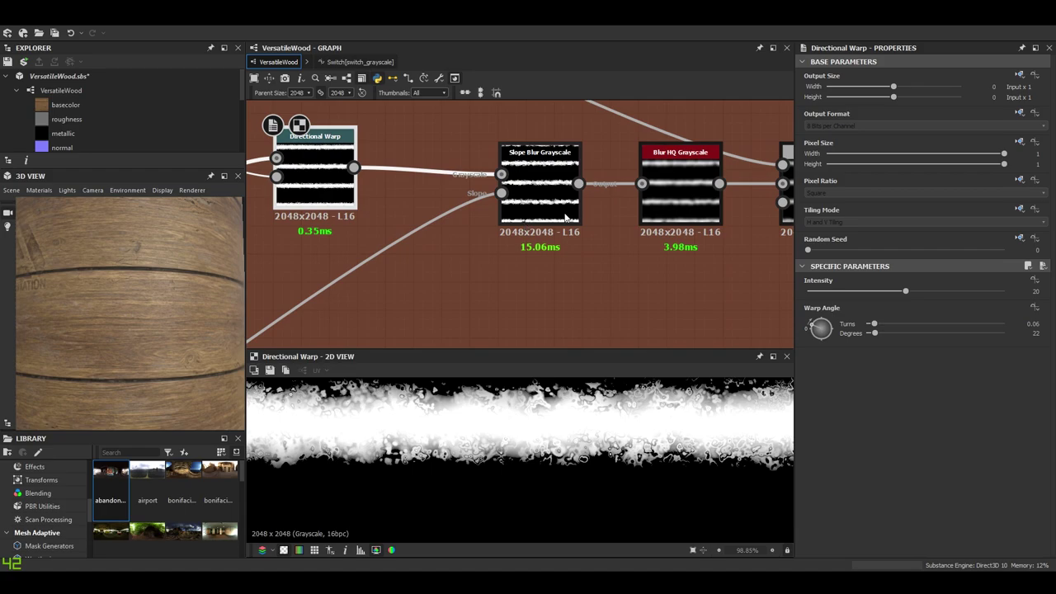
double_click(551, 203)
middle_click_drag(639, 249, 514, 222)
double_click(576, 227)
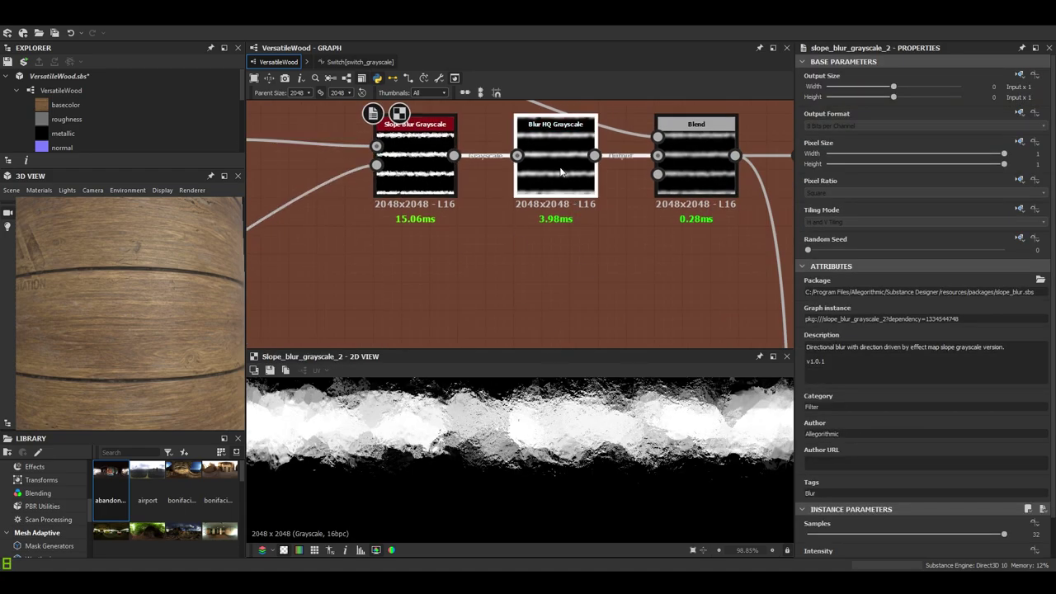
scroll(580, 429, "down", 3)
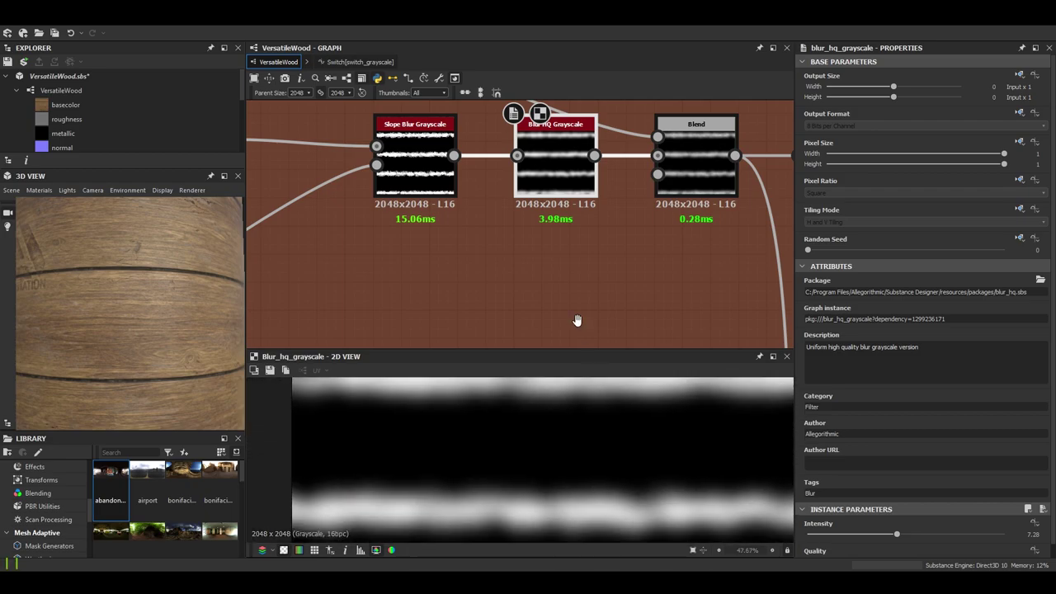
Examine the Multiply Blend node's result and the Levels wood texture feeding its foreground input.
double_click(713, 173)
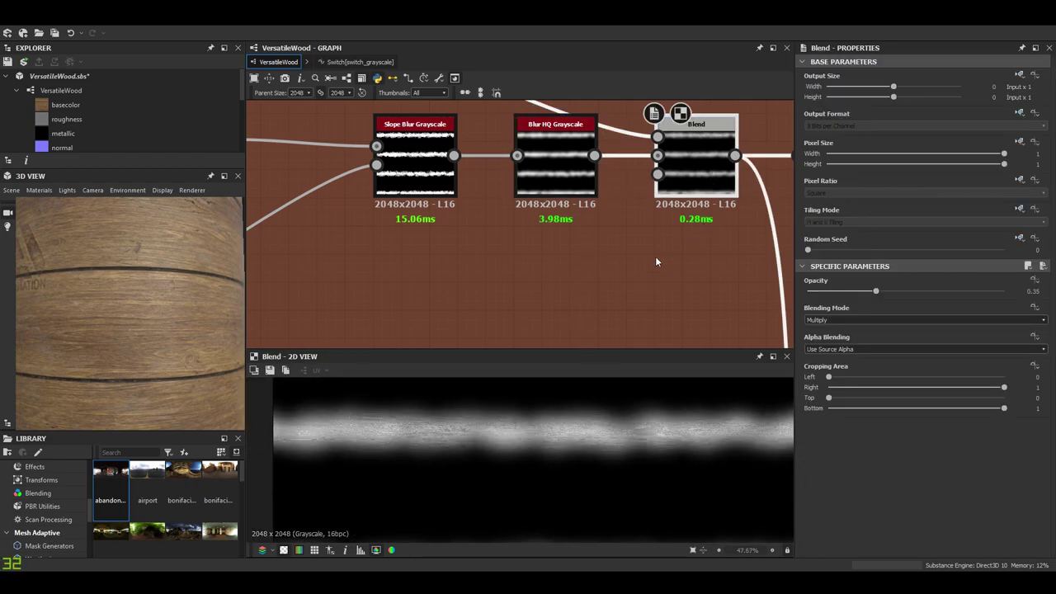
middle_click_drag(655, 256, 581, 235)
scroll(431, 429, "up", 1)
middle_click_drag(684, 433, 582, 560)
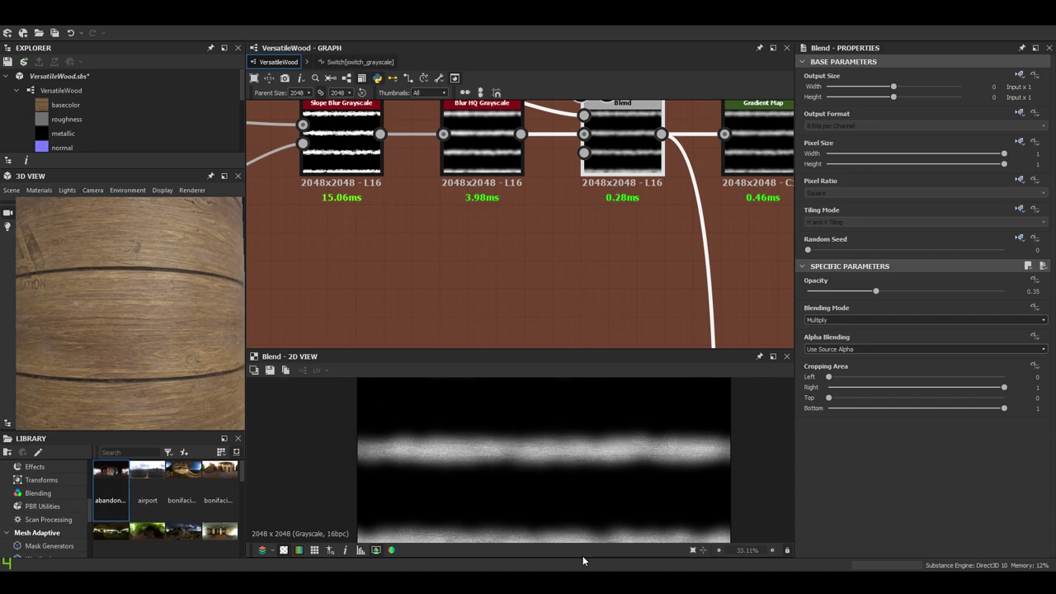
scroll(616, 459, "up", 2)
middle_click_drag(613, 135, 660, 228)
double_click(632, 211)
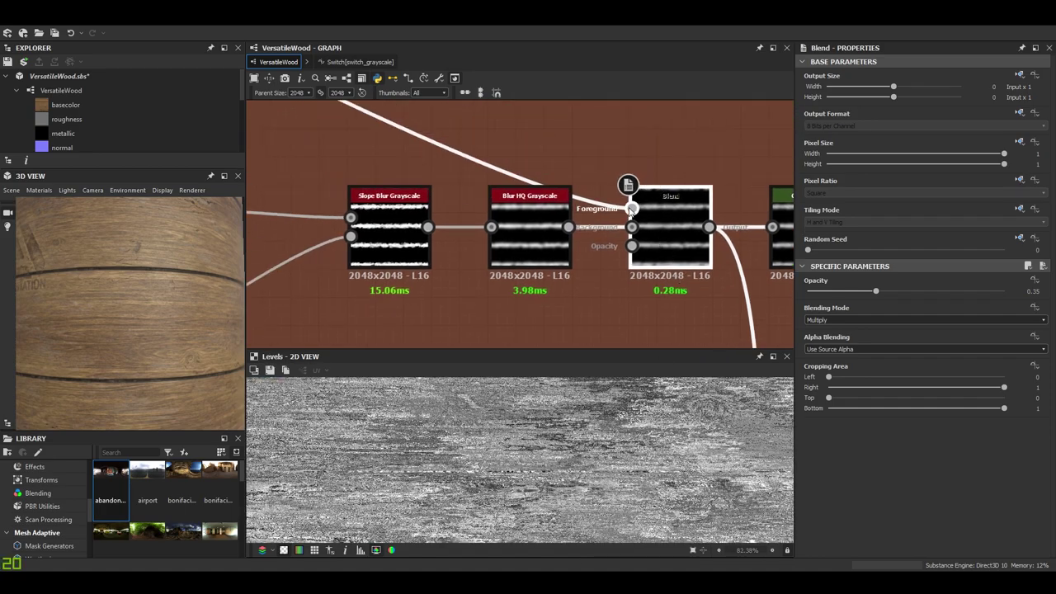
scroll(585, 417, "down", 3)
scroll(585, 417, "up", 2)
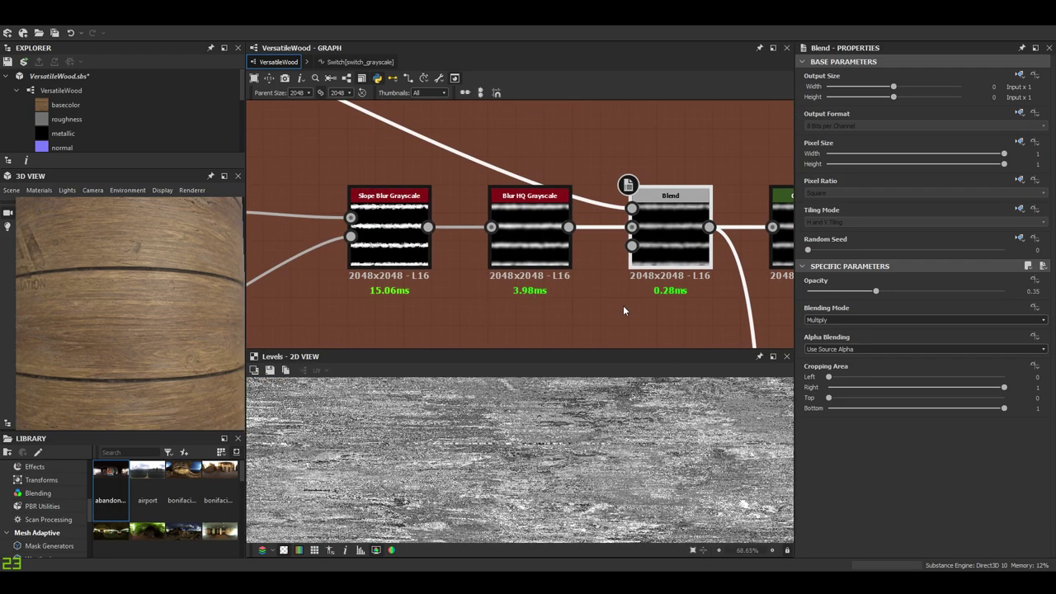
middle_click_drag(666, 277, 542, 226)
double_click(544, 200)
Preview the Transformation 2D node at the mask's end and the Greasy joints Blend node it feeds.
middle_click_drag(672, 262, 391, 249)
left_click(534, 198)
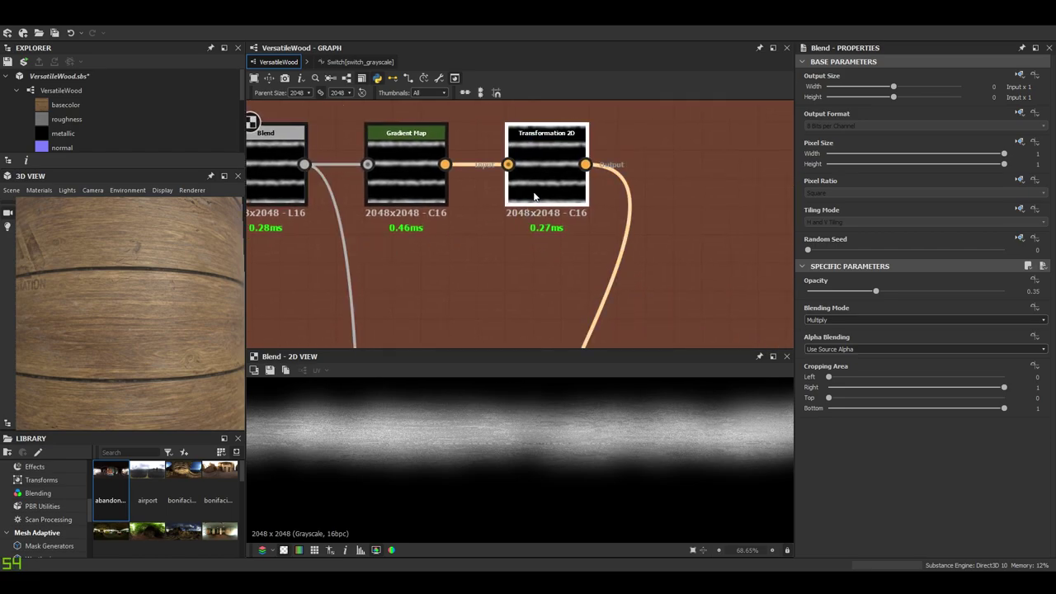
double_click(534, 196)
scroll(552, 198, "down", 1)
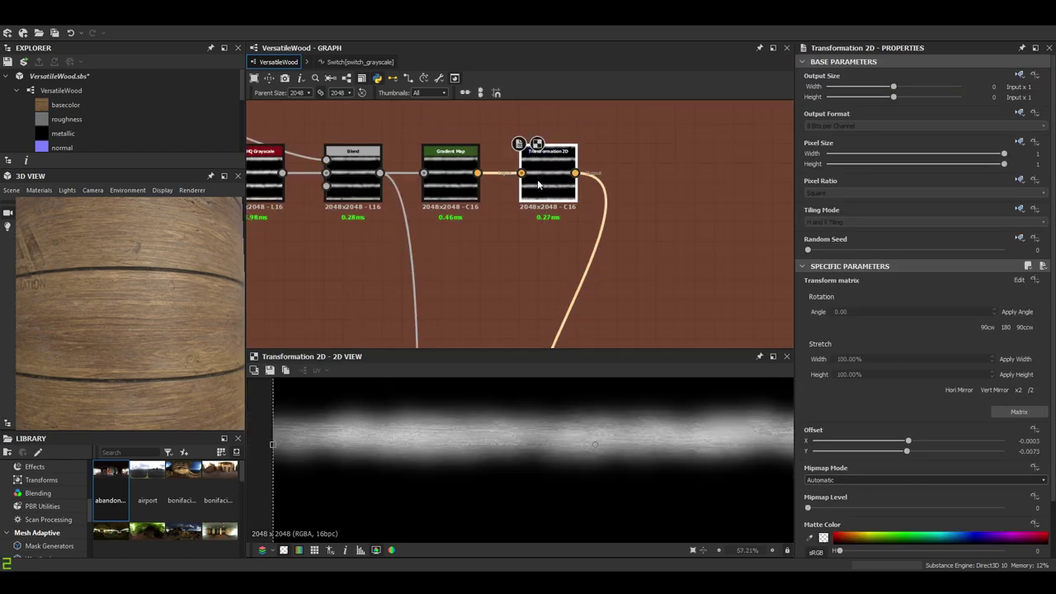
scroll(570, 236, "down", 4)
middle_click_drag(572, 243, 586, 147)
scroll(594, 247, "up", 5)
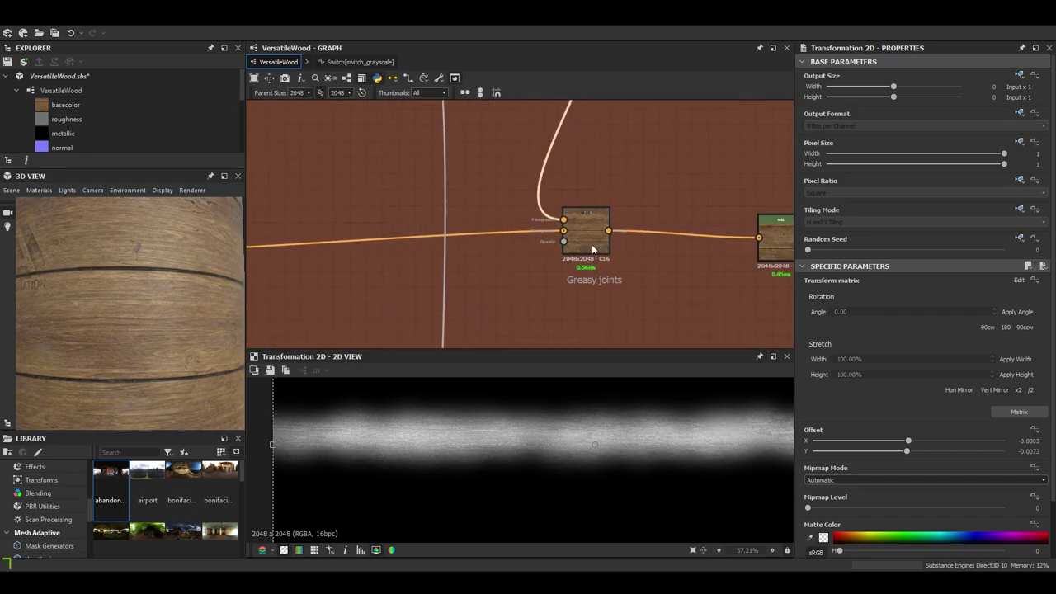
double_click(596, 245)
scroll(601, 448, "up", 3)
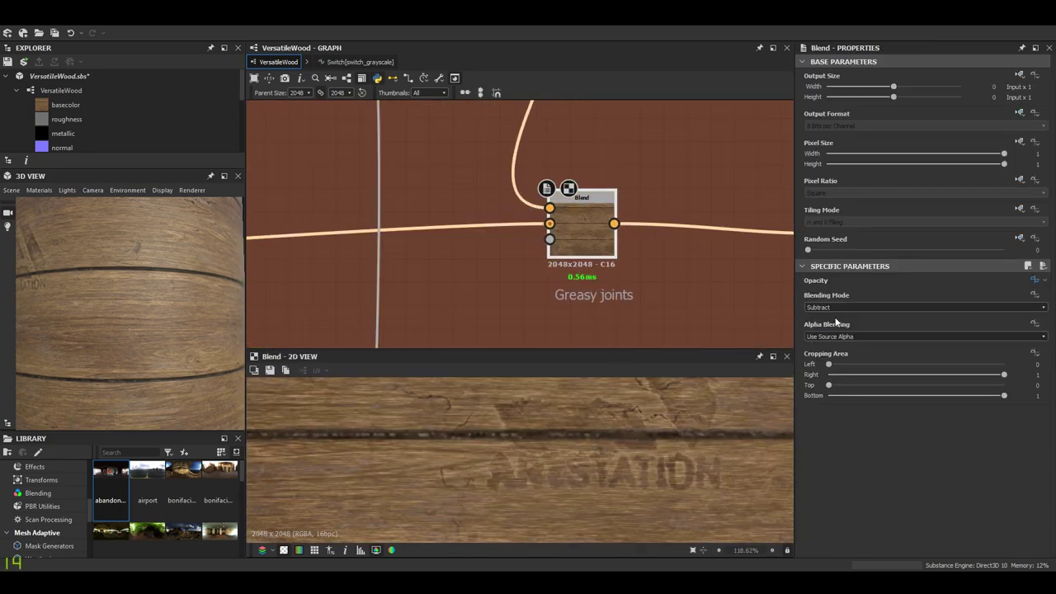
Set the default of the graph's Greasy joints input parameter to 0.16 and check the joints on the 3D model.
left_click(515, 295)
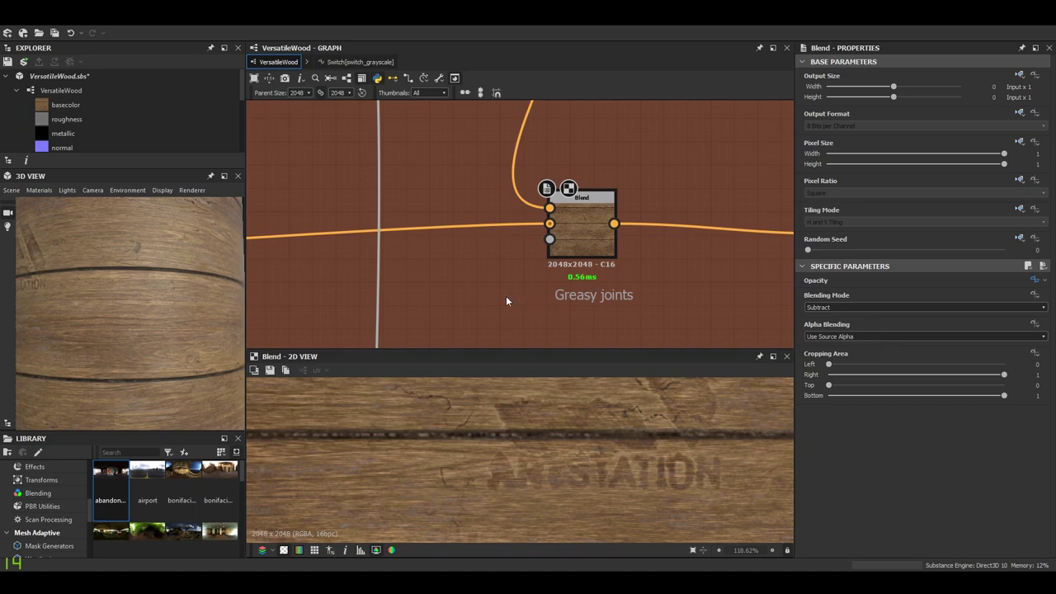
scroll(989, 457, "down", 10)
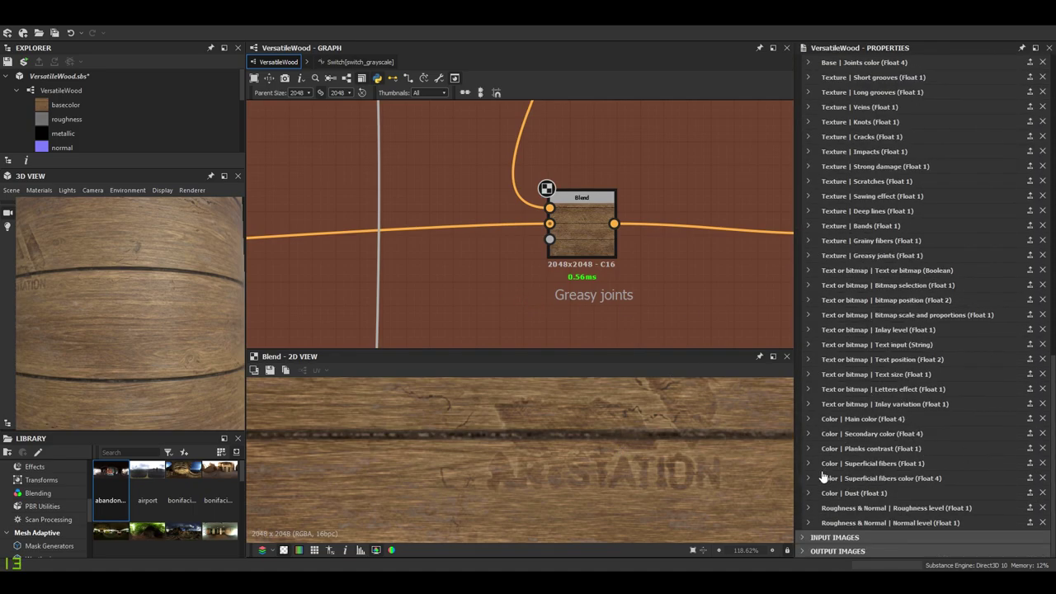
left_click(808, 256)
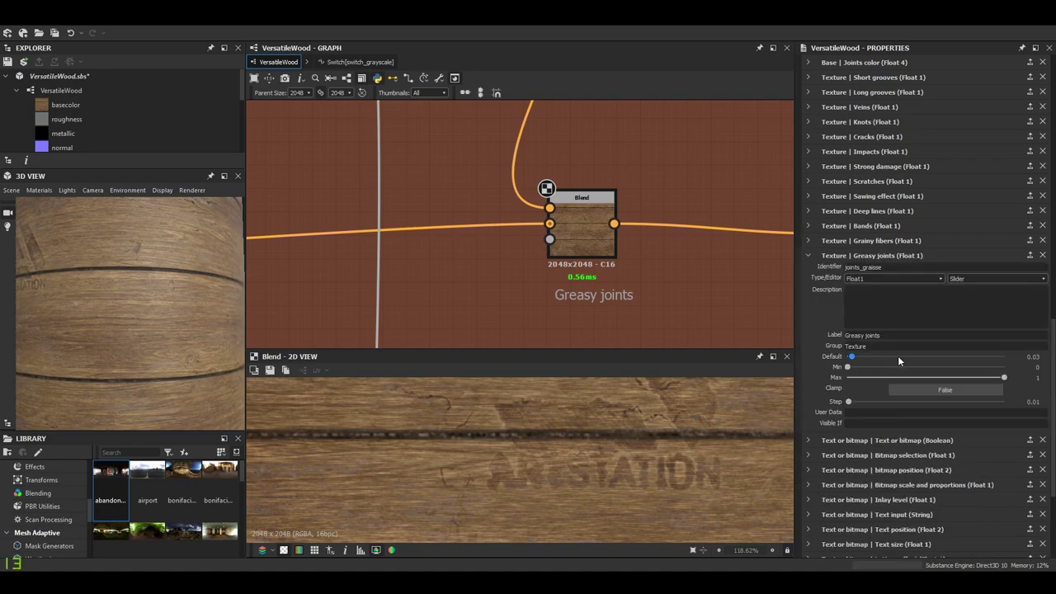
left_click(902, 357)
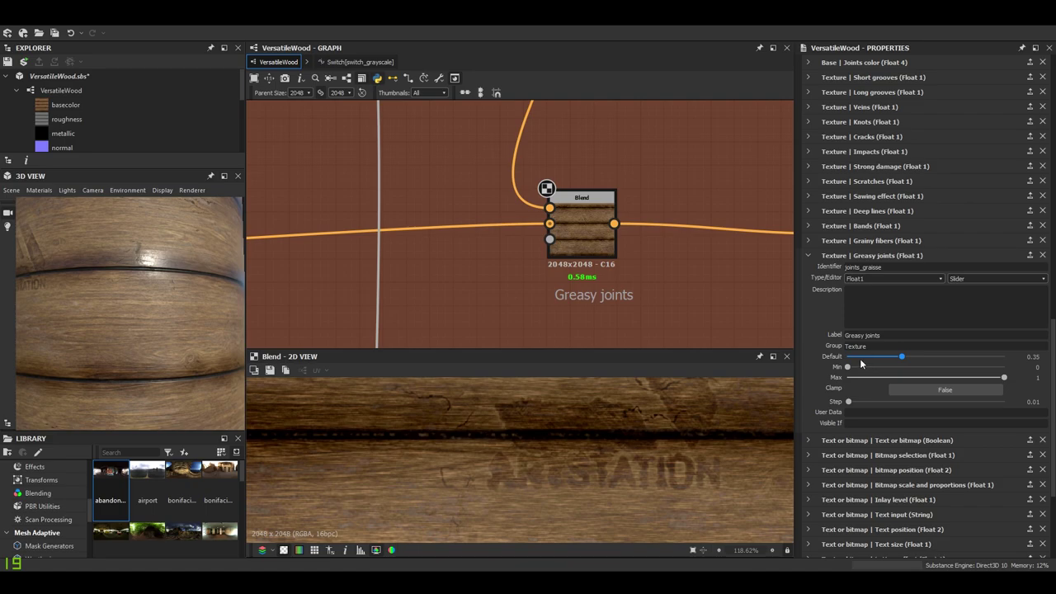
left_click(861, 360)
left_click(873, 356)
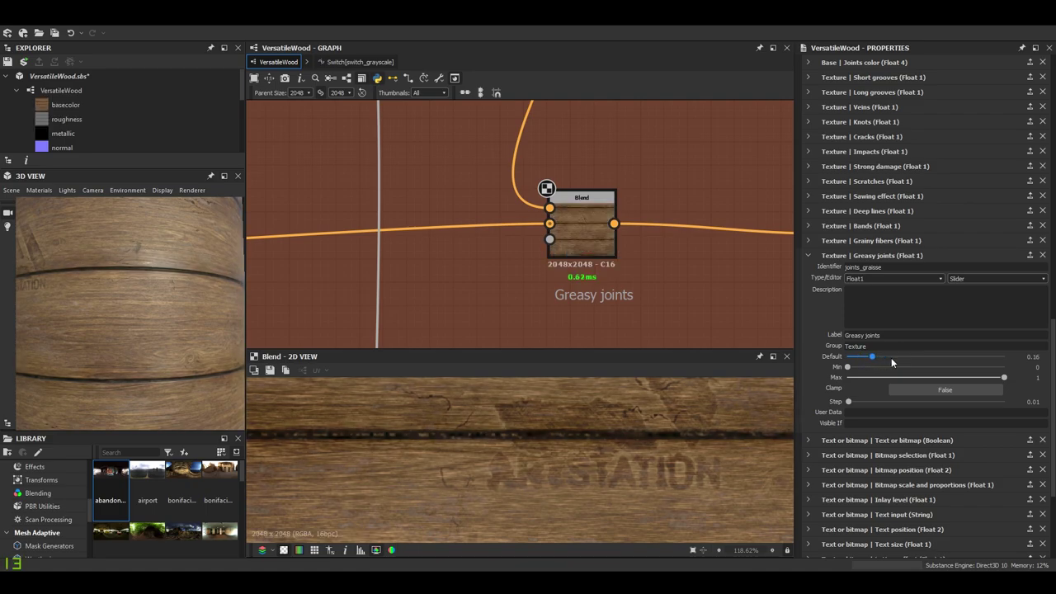
scroll(132, 357, "down", 3)
scroll(158, 351, "up", 5)
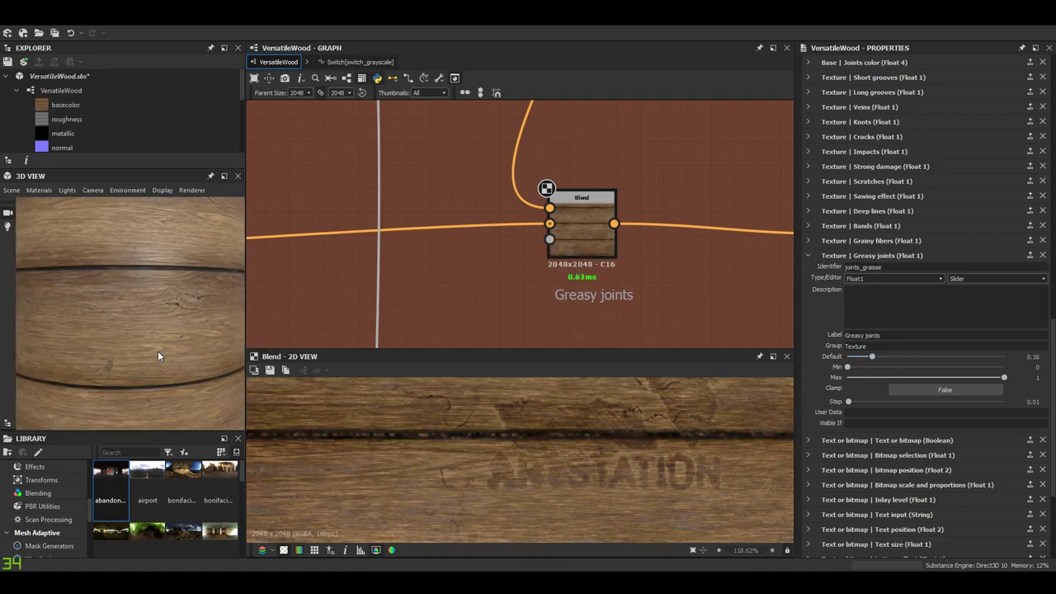
left_click_drag(194, 354, 157, 351)
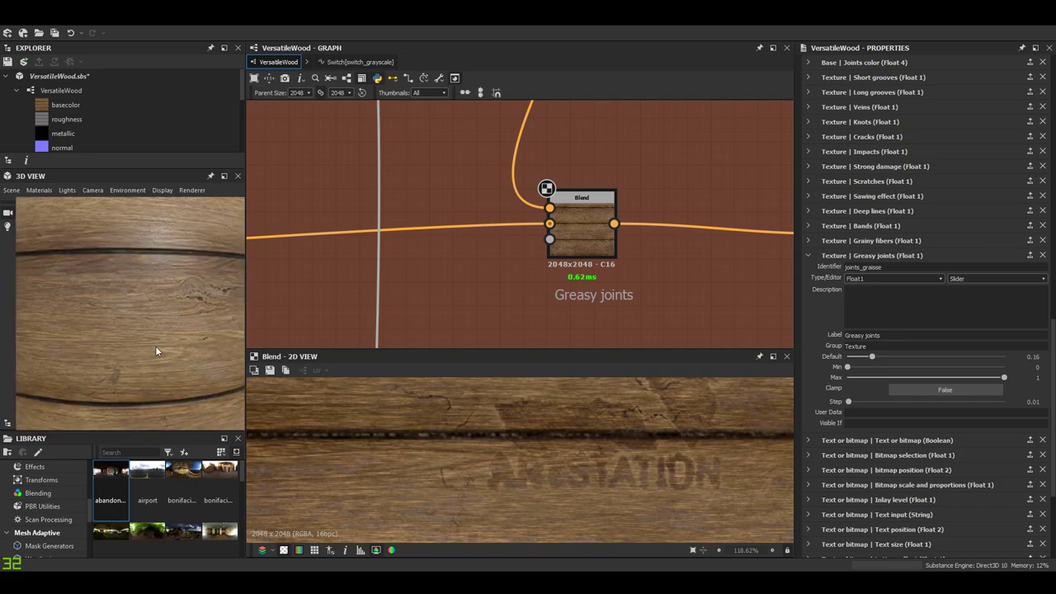
Set the default of the rounded borders parameter to 0.3 and of the borders damages parameter to 0.74.
scroll(893, 146, "up", 5)
left_click(874, 167)
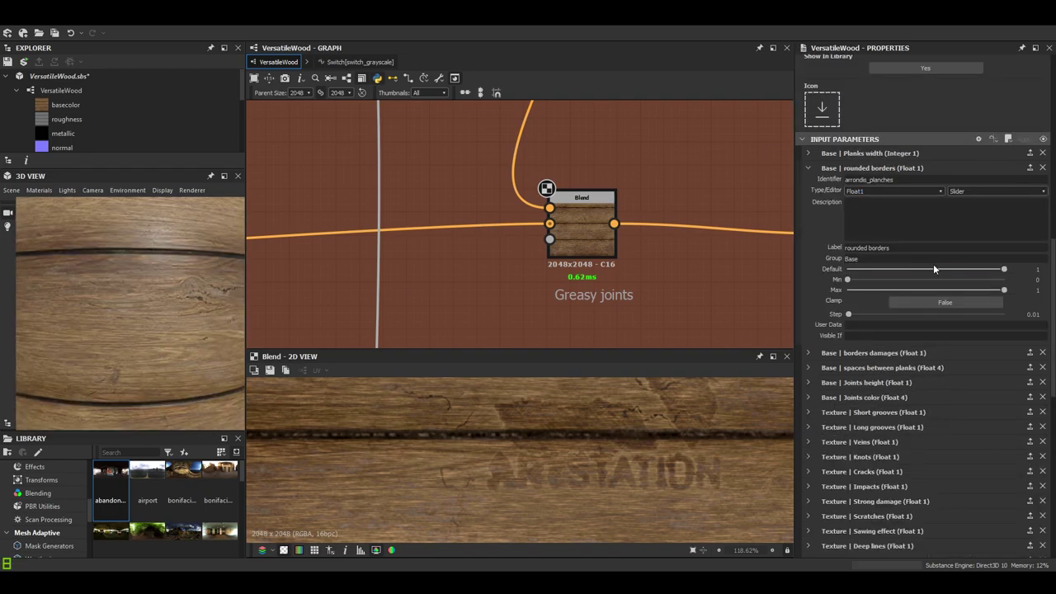
left_click_drag(934, 269, 992, 280)
left_click(809, 169)
left_click(811, 184)
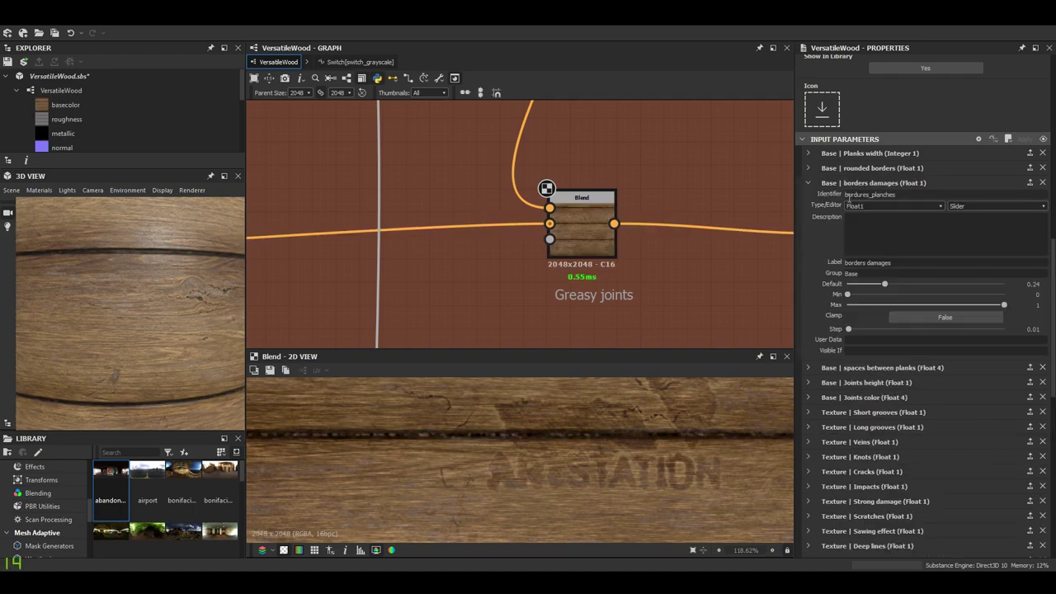
left_click_drag(884, 284, 963, 283)
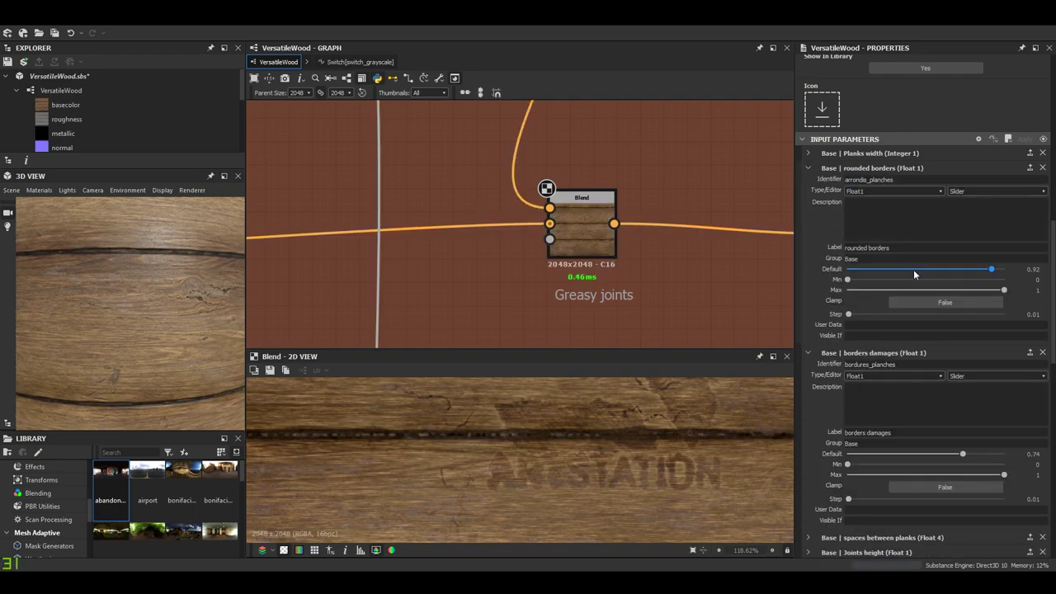
Enlarge the 3D view, inspect the damaged plank borders and greasy joints around the cylinder, and restore the view's docked size.
mouse_move(157, 266)
left_mouse_down()
mouse_move(194, 259)
mouse_move(203, 285)
mouse_move(203, 271)
mouse_move(160, 273)
left_mouse_up()
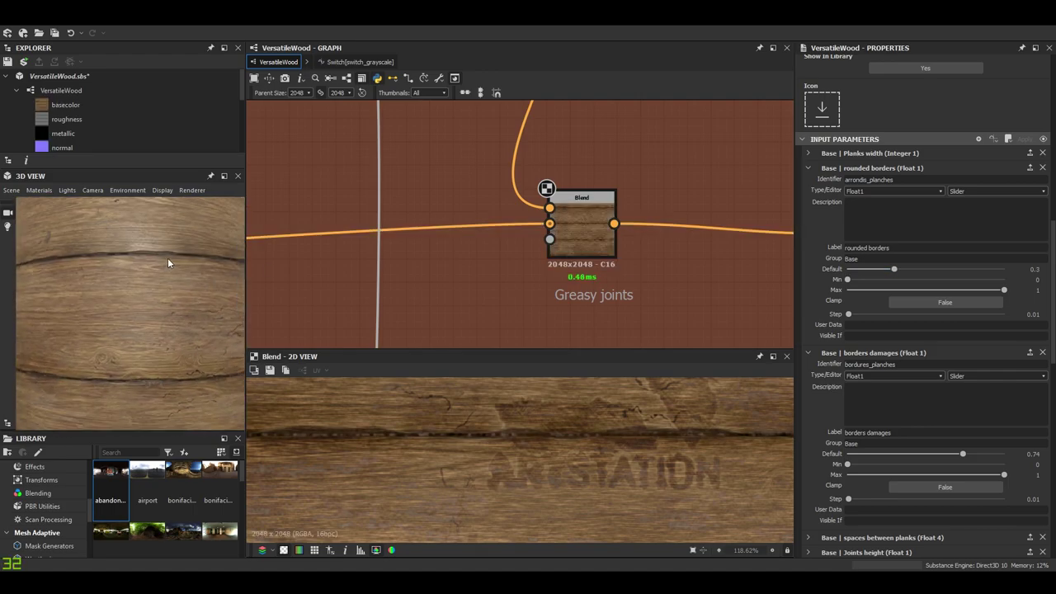
left_click(223, 176)
scroll(495, 322, "down", 4)
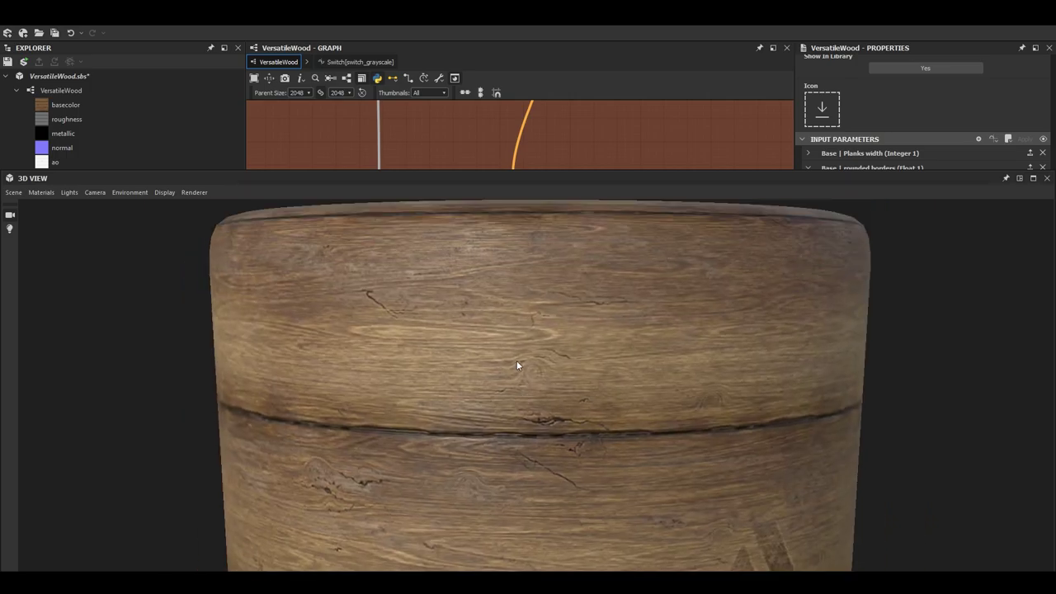
left_click_drag(528, 340, 493, 366)
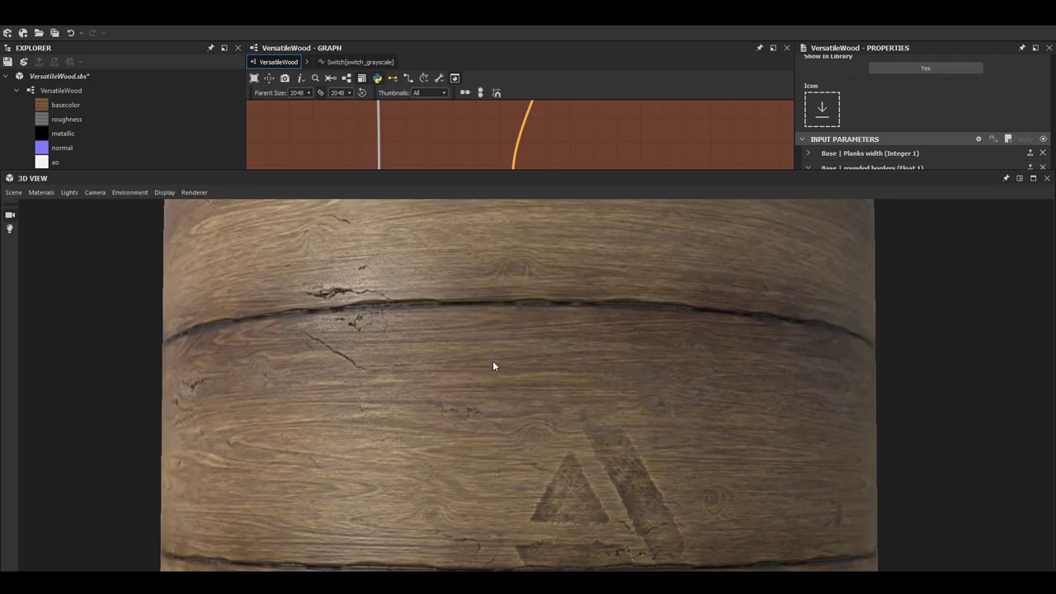
left_click_drag(320, 344, 347, 342)
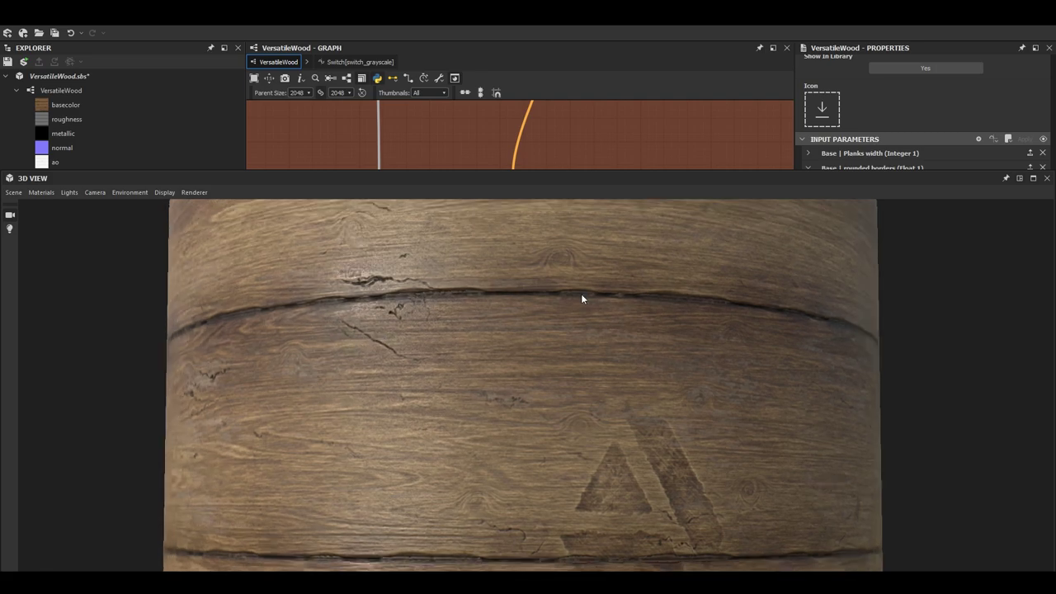
left_click_drag(423, 304, 311, 289)
left_click_drag(306, 383, 415, 323)
left_click_drag(406, 368, 443, 427)
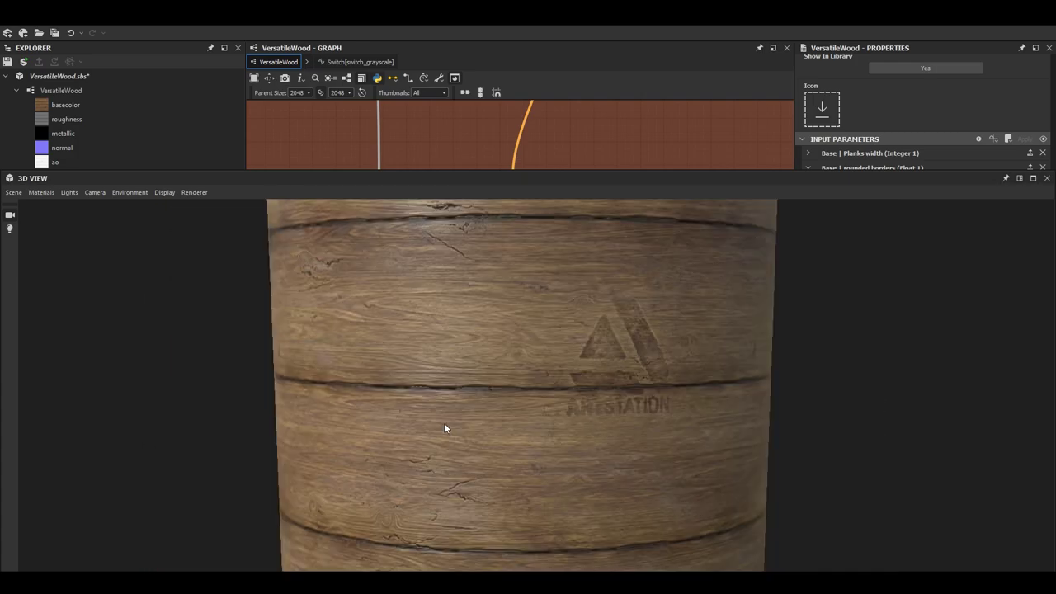
scroll(450, 427, "up", 2)
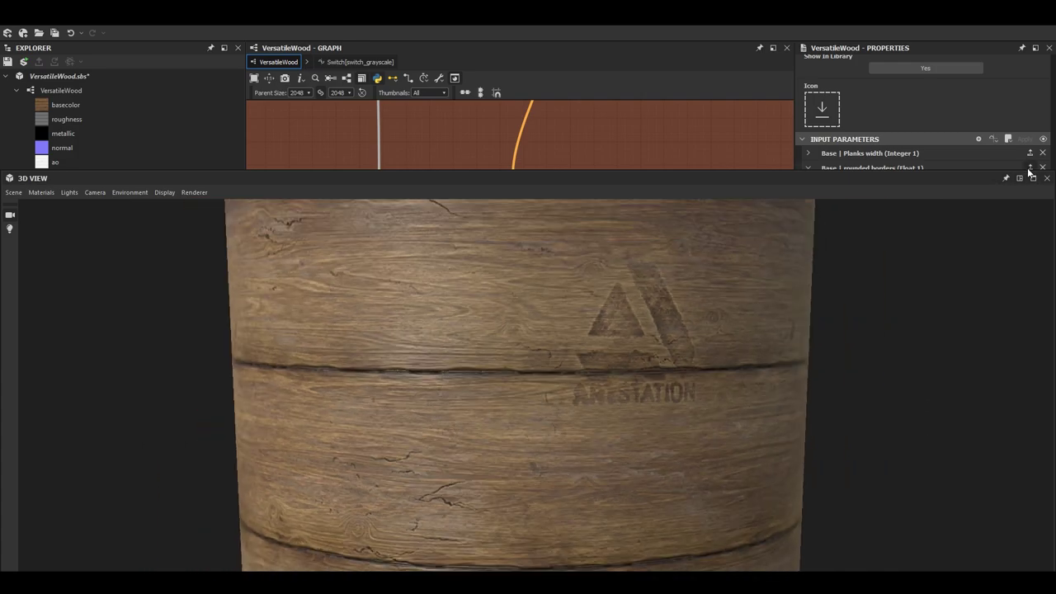
left_click(1033, 177)
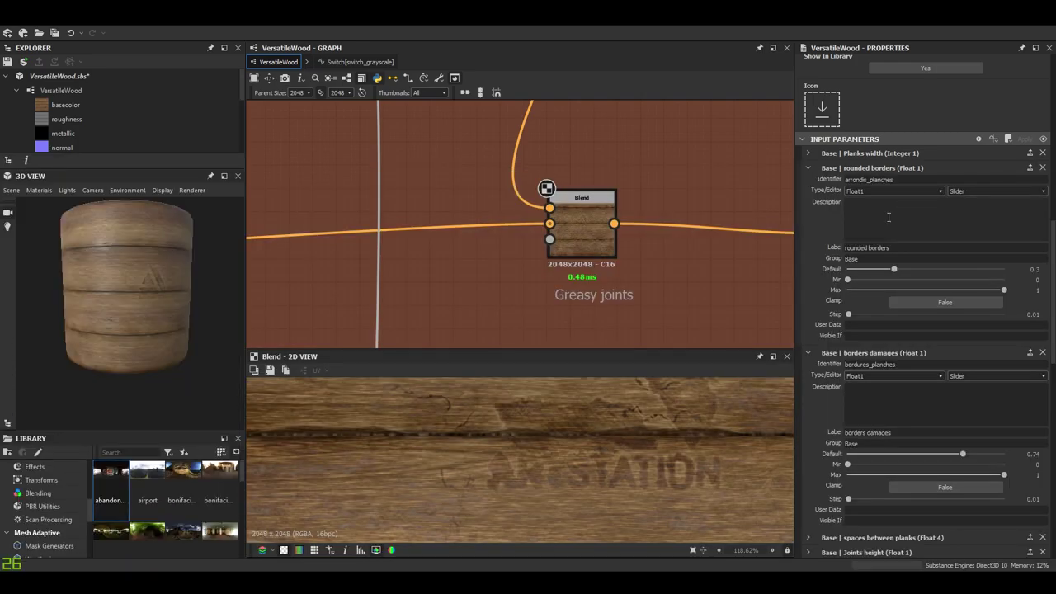
Survey the node graph's Color frame, following its node chain up to the Greasy joints branch.
scroll(568, 203, "down", 4)
scroll(656, 249, "down", 6)
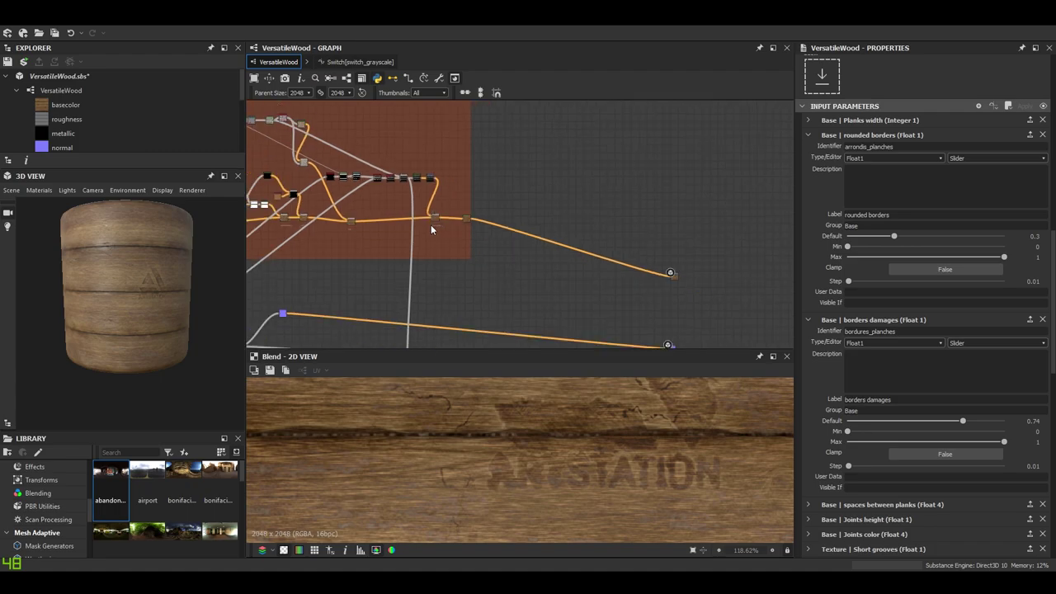
middle_click_drag(642, 219, 563, 212)
scroll(601, 235, "up", 1)
scroll(600, 235, "down", 3)
scroll(534, 206, "up", 5)
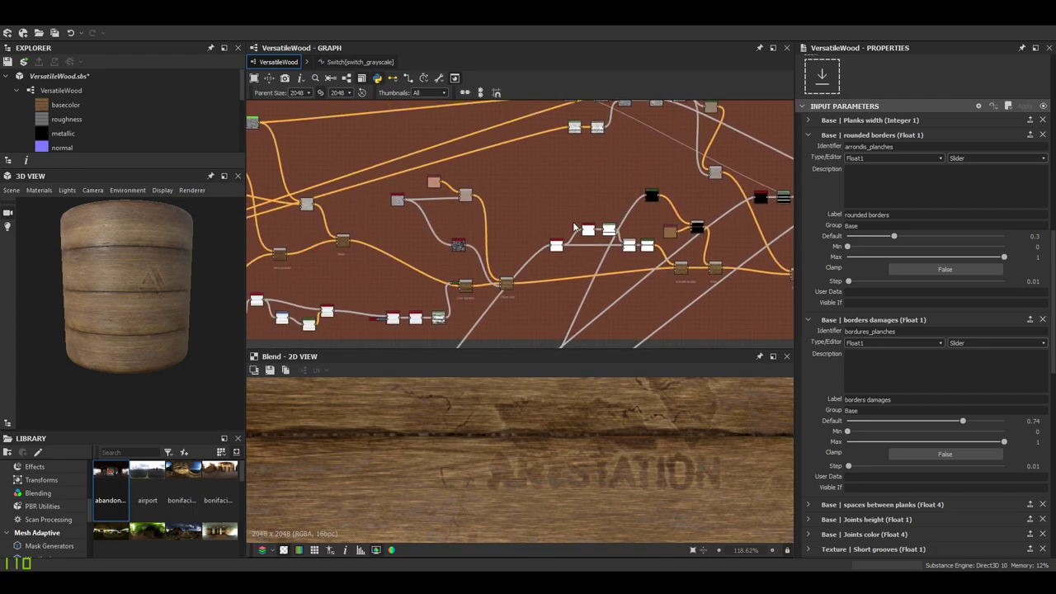
scroll(597, 213, "down", 3)
middle_click_drag(654, 206, 553, 217)
scroll(610, 181, "down", 5)
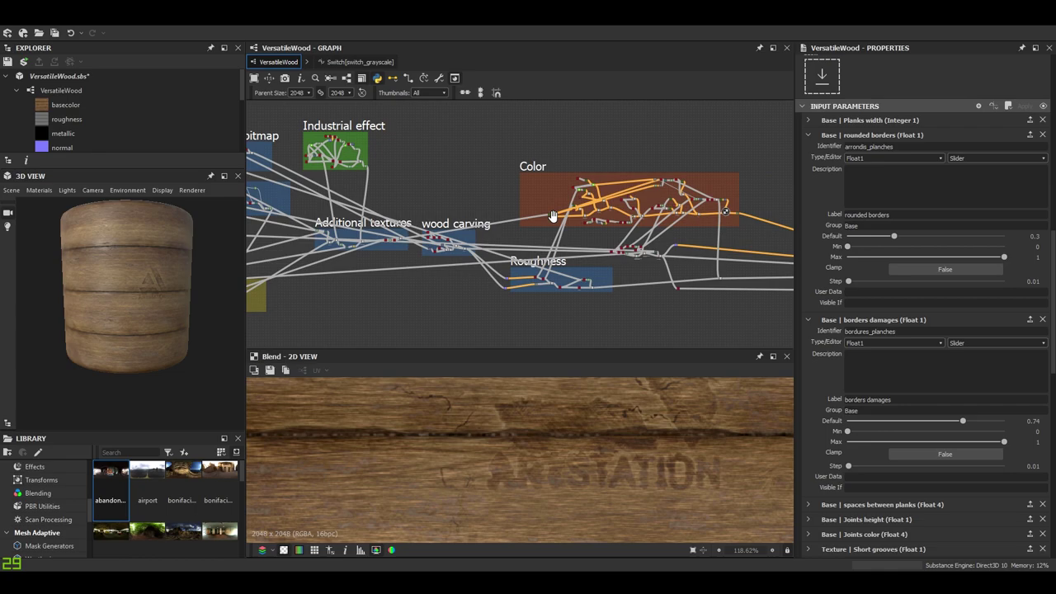
scroll(553, 216, "up", 5)
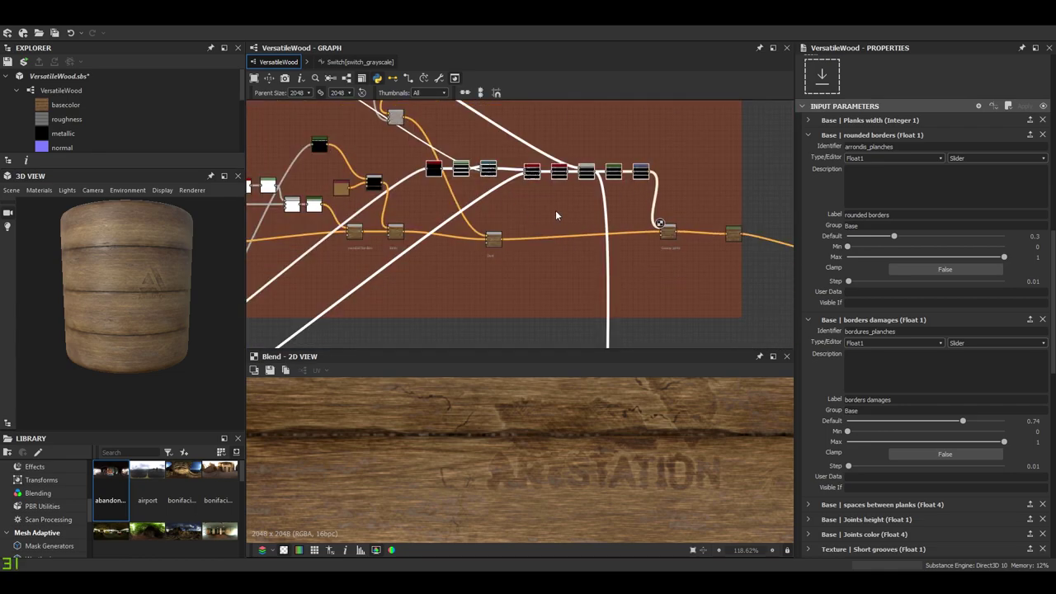
scroll(121, 314, "up", 3)
Examine the start of the Roughness frame and preview its upper Normal node.
mouse_move(121, 314)
left_mouse_down()
mouse_move(171, 298)
mouse_move(138, 305)
left_mouse_up()
left_click(540, 205)
middle_click_drag(526, 259, 713, 175)
scroll(629, 234, "up", 3)
scroll(627, 234, "down", 5)
scroll(668, 179, "down", 2)
middle_click_drag(660, 198, 716, 153)
scroll(642, 185, "down", 1)
middle_click_drag(429, 281, 437, 190)
scroll(424, 218, "up", 4)
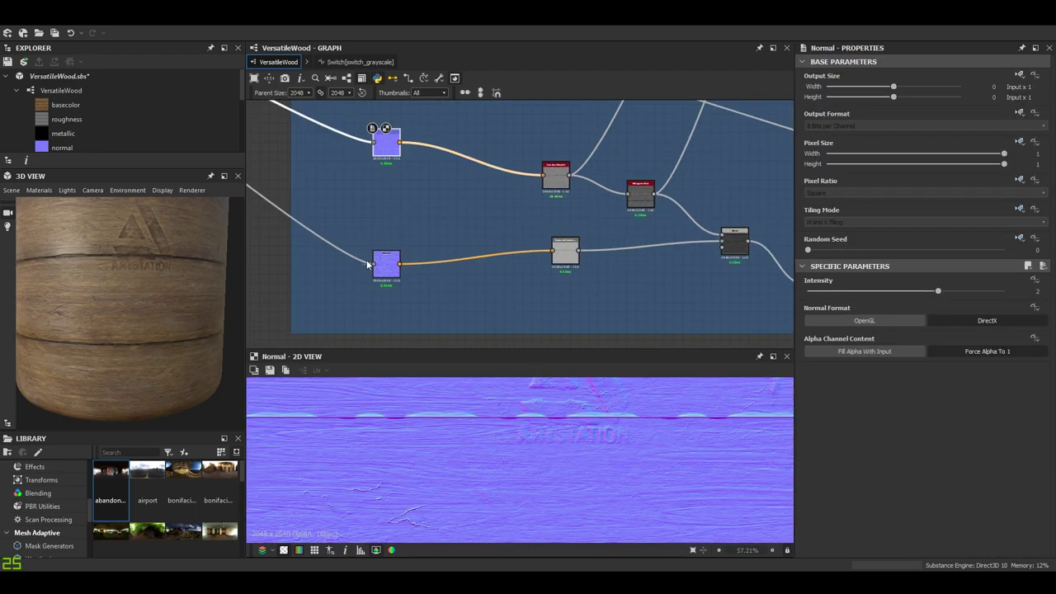
Preview the lower Normal node in the Roughness frame and check its intensity.
scroll(368, 264, "up", 3)
double_click(410, 271)
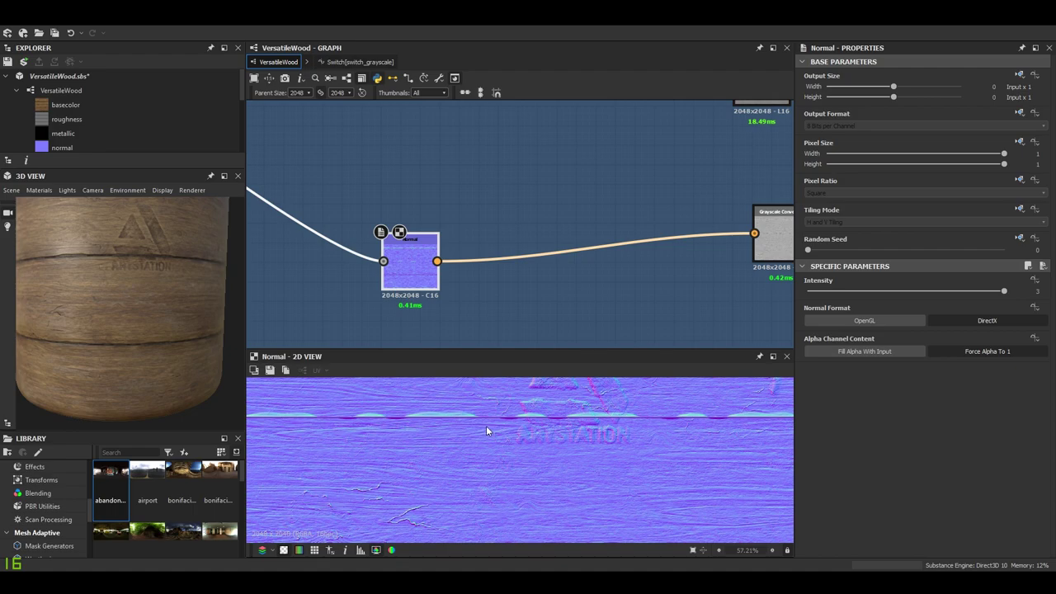
scroll(593, 246, "down", 2)
middle_click_drag(476, 112, 438, 171)
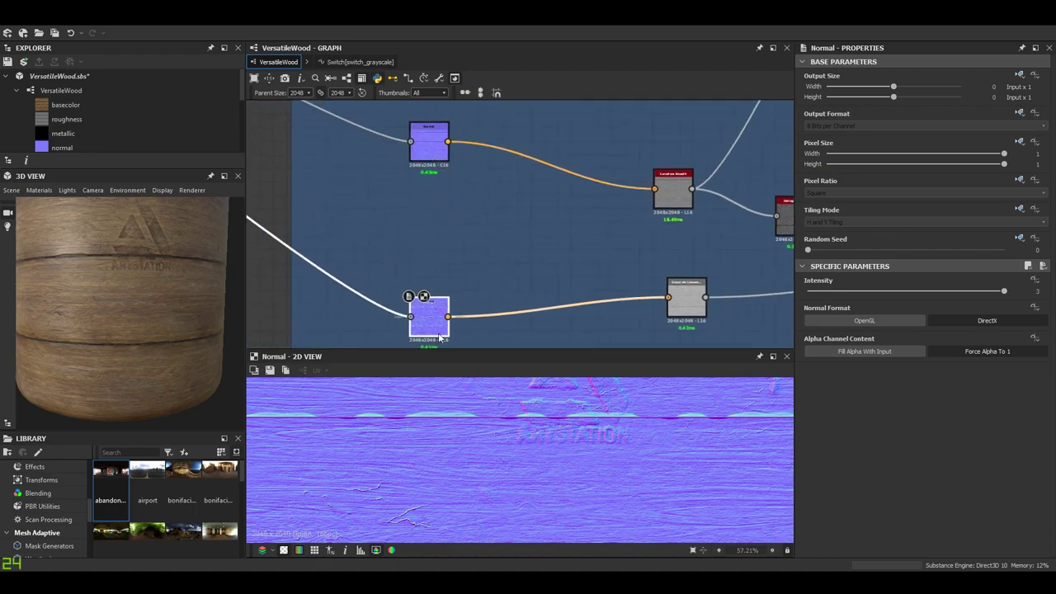
Preview the Curvature Smooth node fed by the upper Normal node and examine its output.
middle_click_drag(440, 338, 354, 336)
left_click(358, 156)
double_click(591, 198)
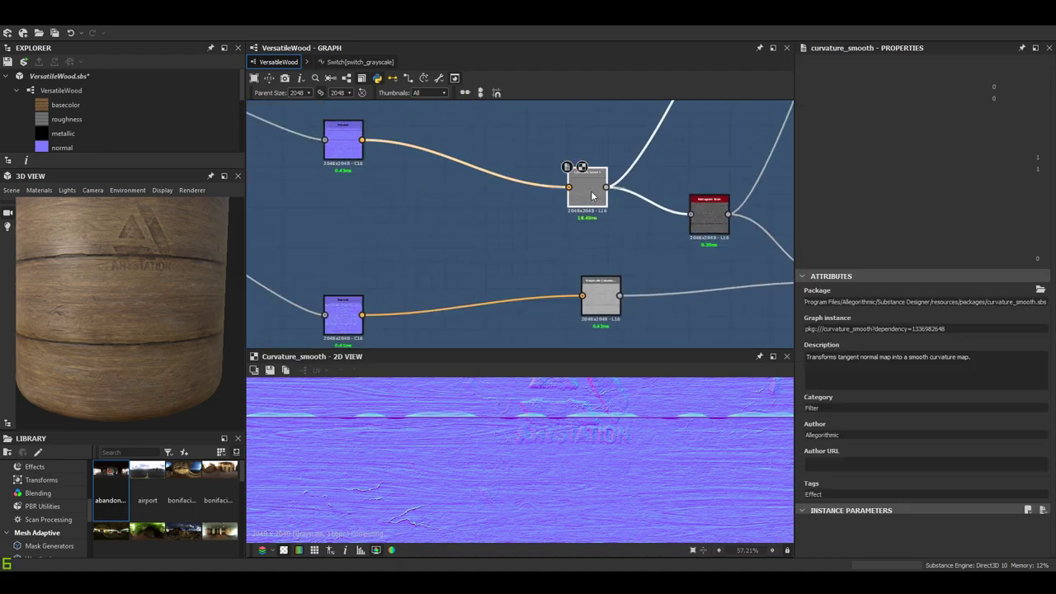
middle_click_drag(609, 239, 582, 221)
scroll(495, 274, "up", 4)
scroll(498, 278, "down", 5)
scroll(492, 189, "up", 5)
scroll(492, 189, "down", 3)
scroll(556, 209, "up", 4)
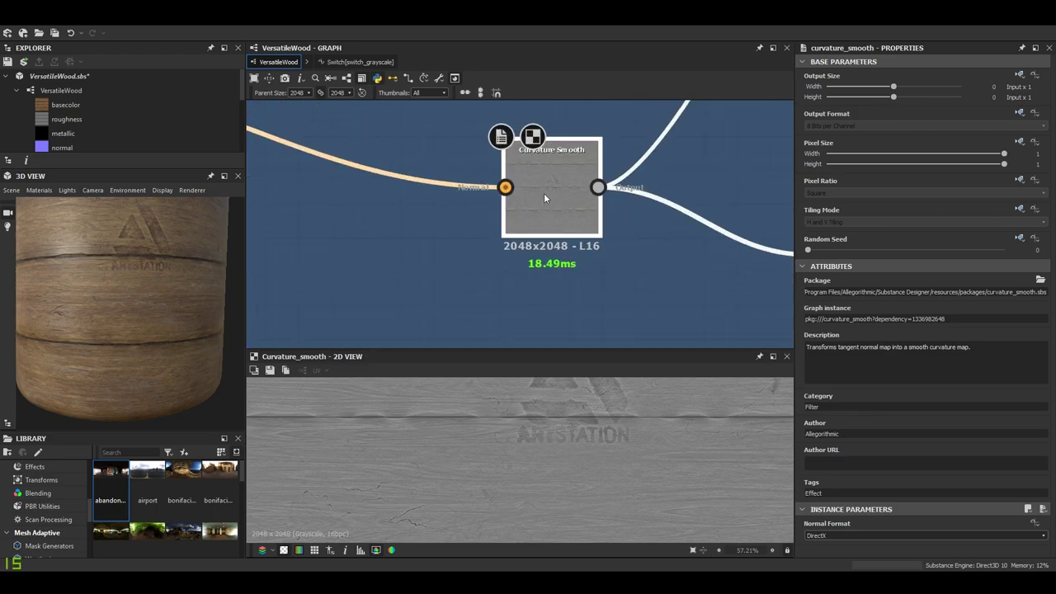
scroll(537, 190, "down", 6)
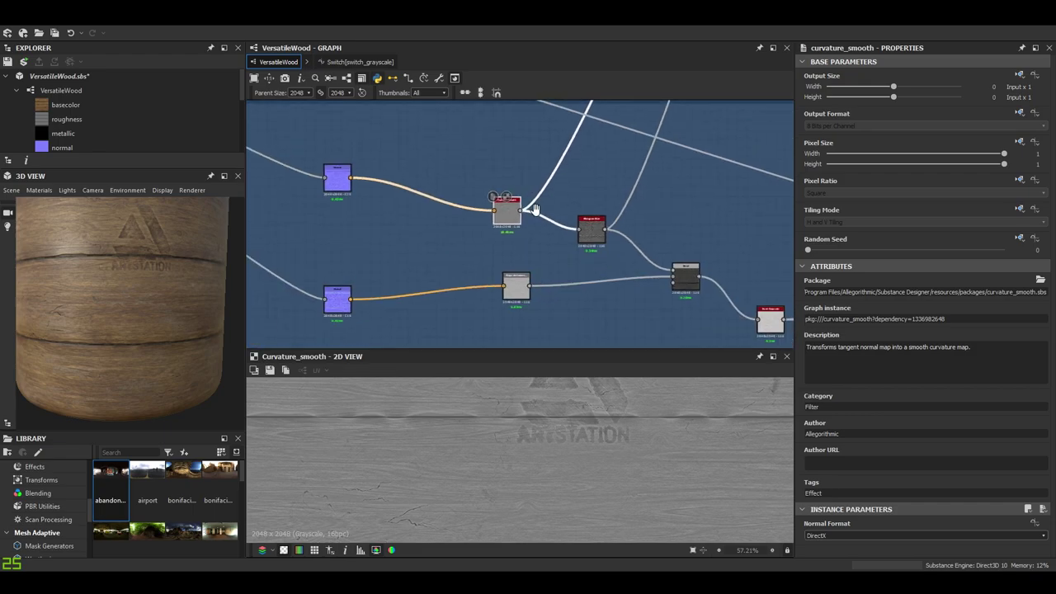
Preview the Histogram Scan node after Curvature Smooth and inspect the contrast around the logo and planks.
middle_click_drag(549, 208, 577, 145)
scroll(569, 168, "up", 4)
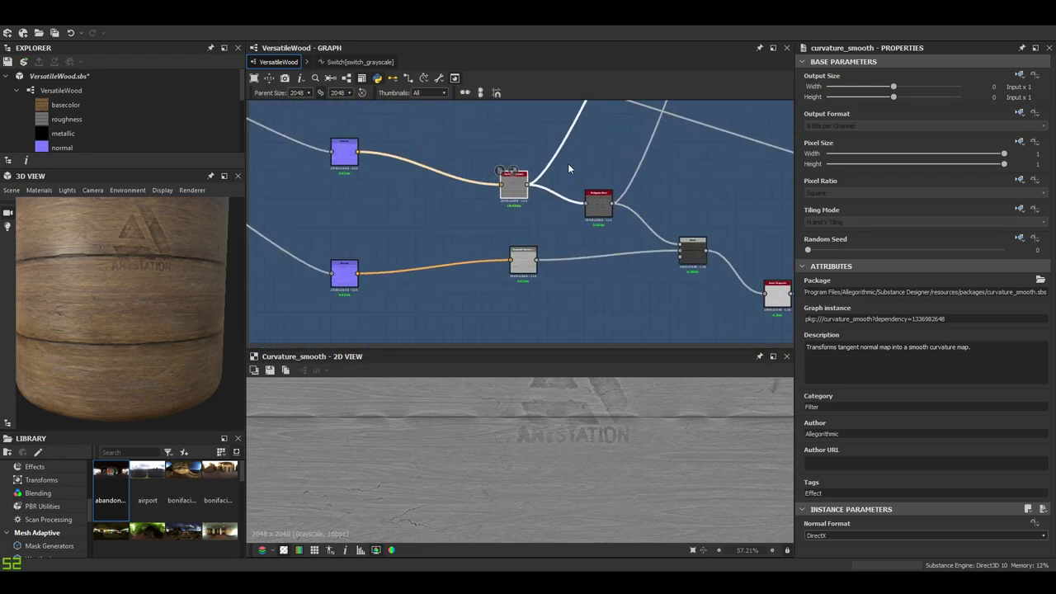
scroll(600, 227, "up", 3)
middle_click_drag(602, 226, 575, 201)
scroll(587, 177, "down", 1)
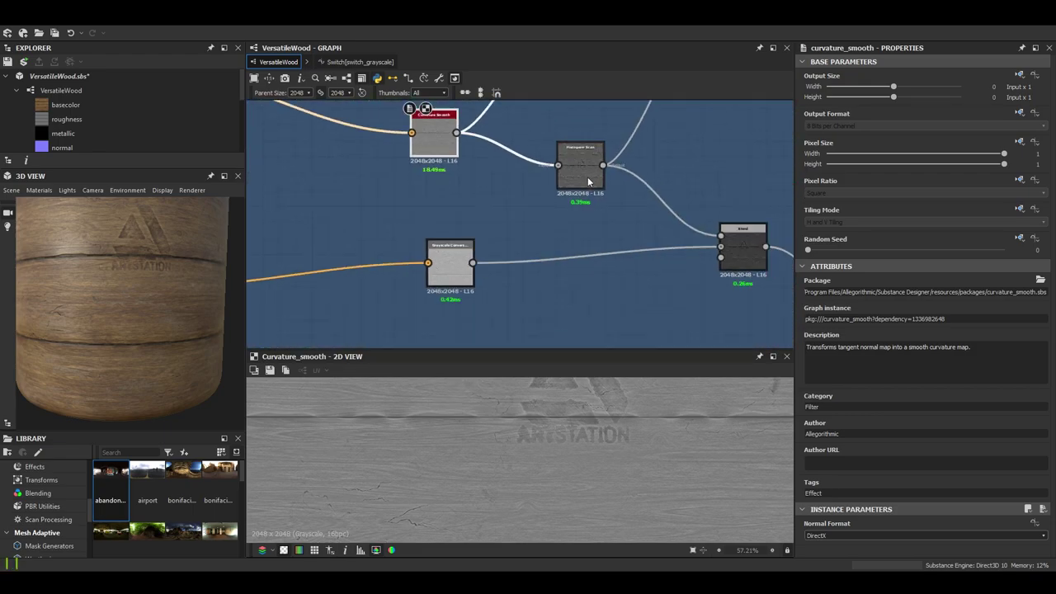
double_click(585, 172)
scroll(585, 489, "down", 2)
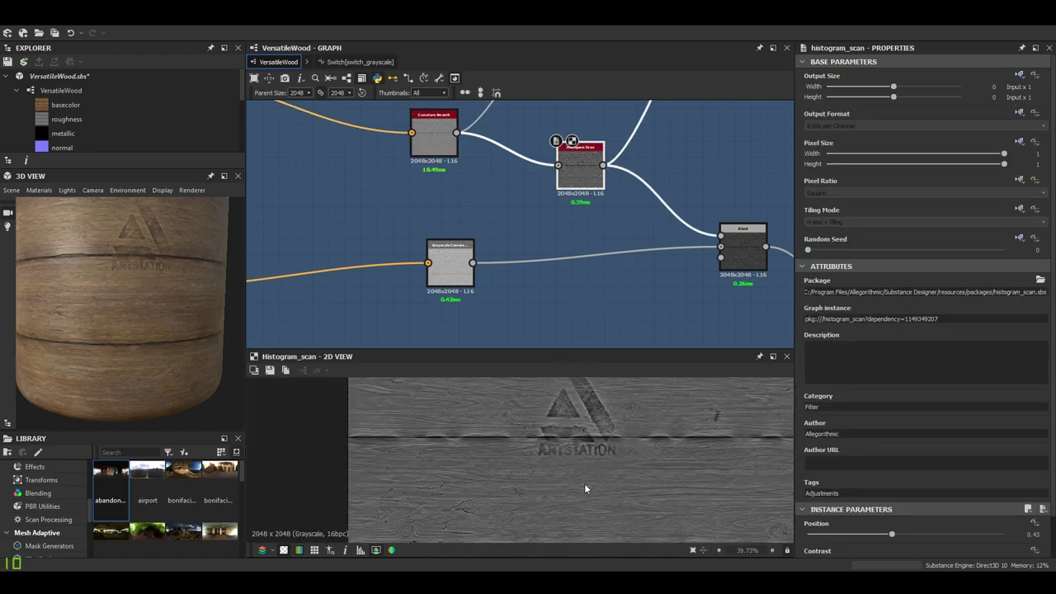
scroll(585, 489, "up", 5)
scroll(605, 198, "up", 3)
Preview the Blend node combining both roughness branches and inspect the wood surface up close in the 3D view.
middle_click_drag(606, 218, 402, 191)
double_click(639, 235)
scroll(639, 235, "down", 2)
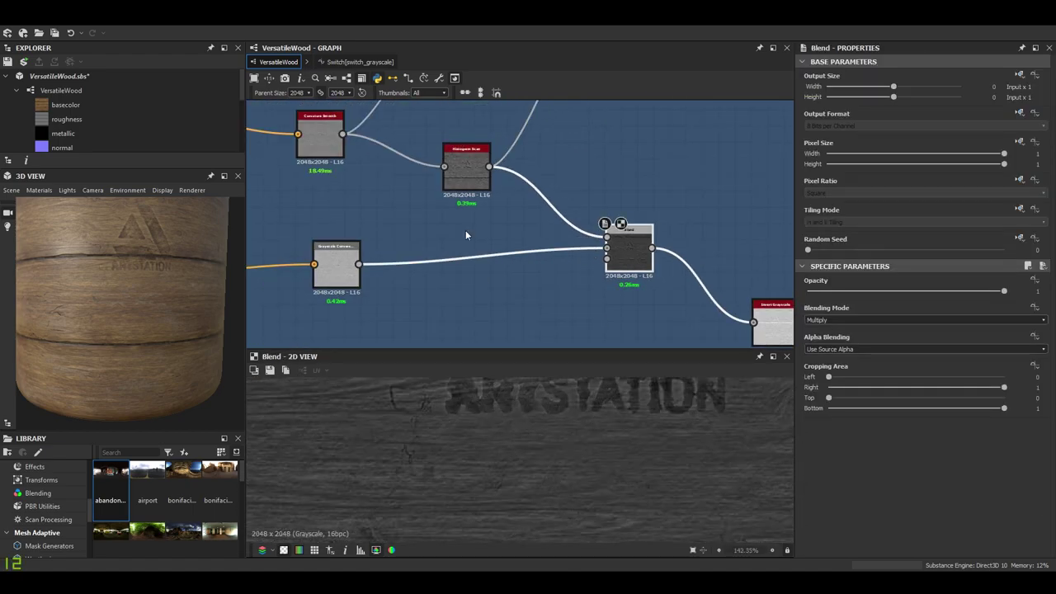
scroll(498, 211, "down", 2)
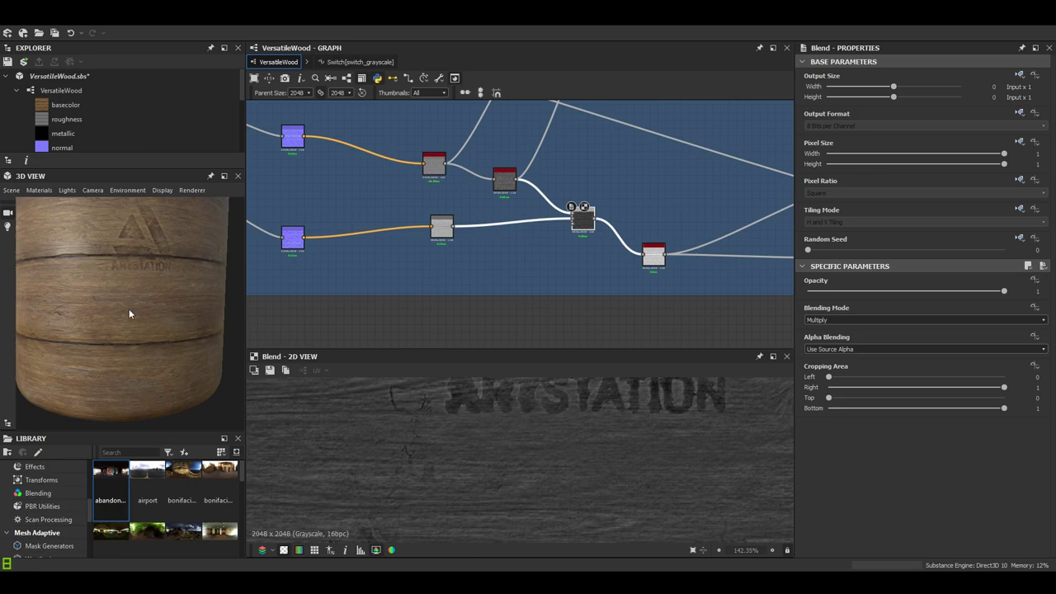
scroll(160, 332, "up", 5)
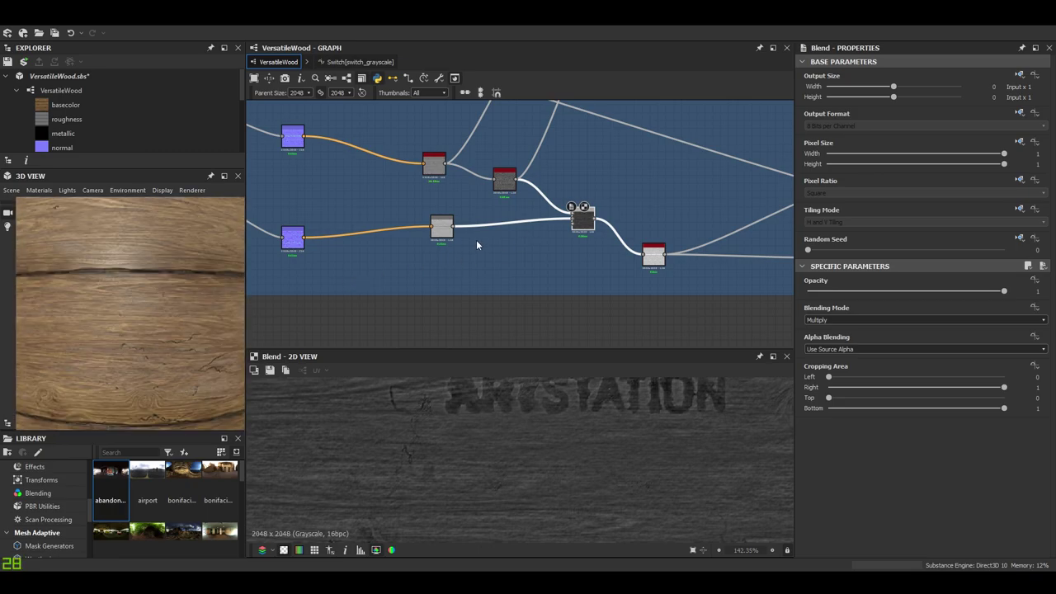
Move the Grayscale Conversion node closer to the Blend node and check the Blend's settings.
middle_click_drag(476, 240, 506, 229)
scroll(474, 228, "up", 2)
left_click_drag(473, 219, 552, 228)
left_click(685, 202)
scroll(677, 228, "up", 2)
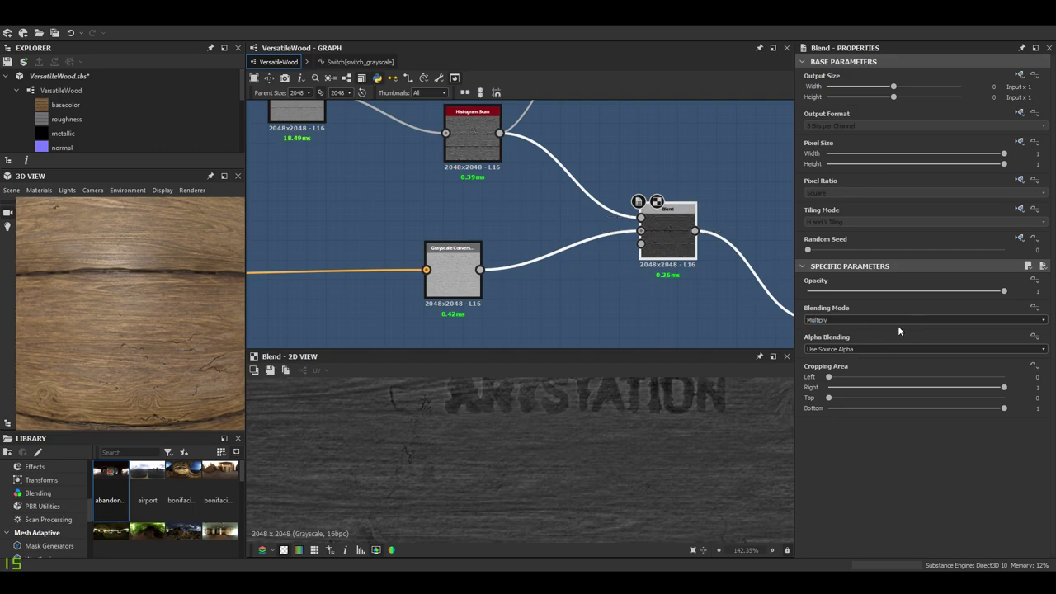
Preview the Grayscale Conversion node and examine its wood relief and channel weights.
left_click(459, 282)
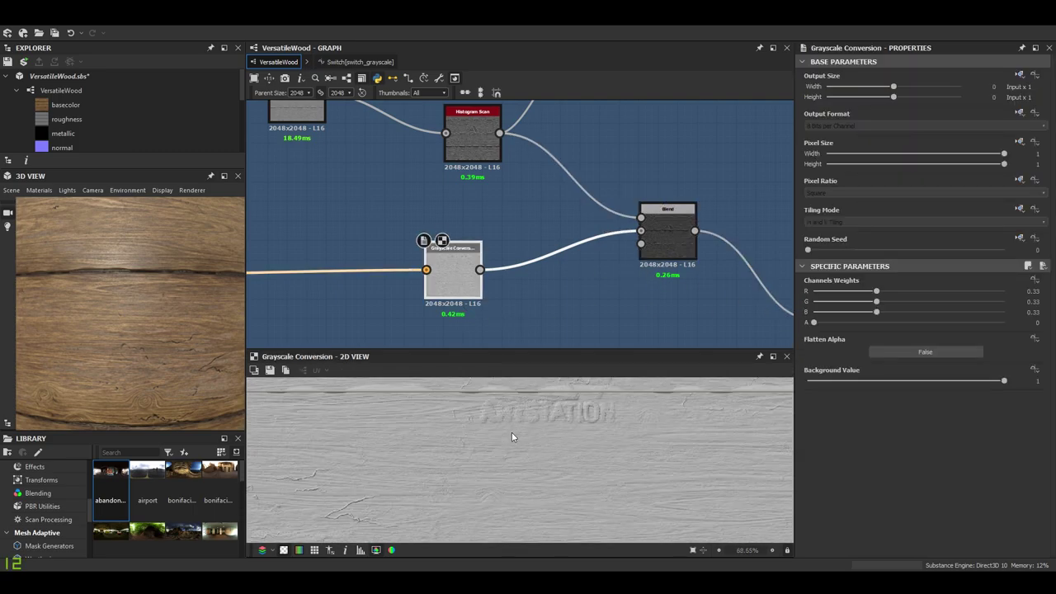
middle_click_drag(256, 297, 519, 273)
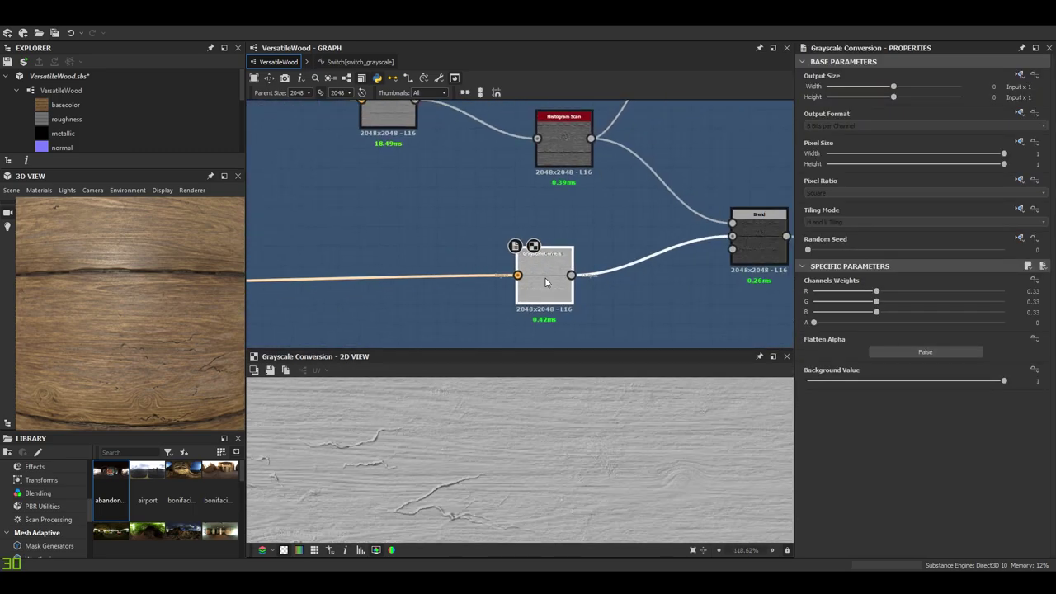
scroll(558, 281, "down", 1)
middle_click_drag(560, 284, 630, 281)
scroll(628, 281, "down", 4)
scroll(628, 279, "up", 5)
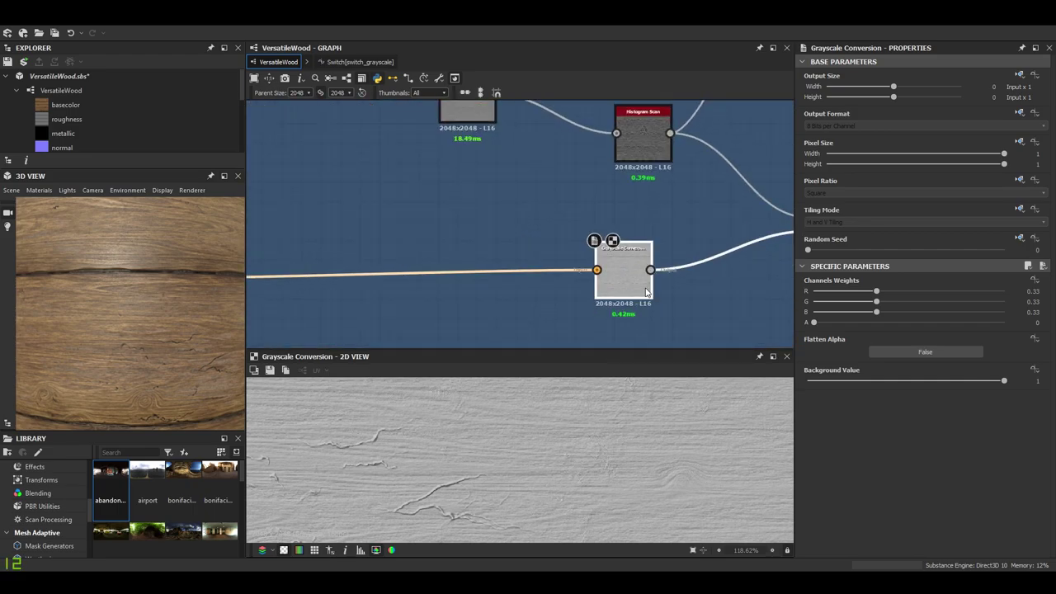
Preview Histogram Scan again, inspect its cracks and plank joints at several scales, and compare it with the Blend output.
middle_click_drag(672, 132, 650, 224)
double_click(479, 182)
scroll(479, 182, "down", 2)
scroll(602, 223, "up", 1)
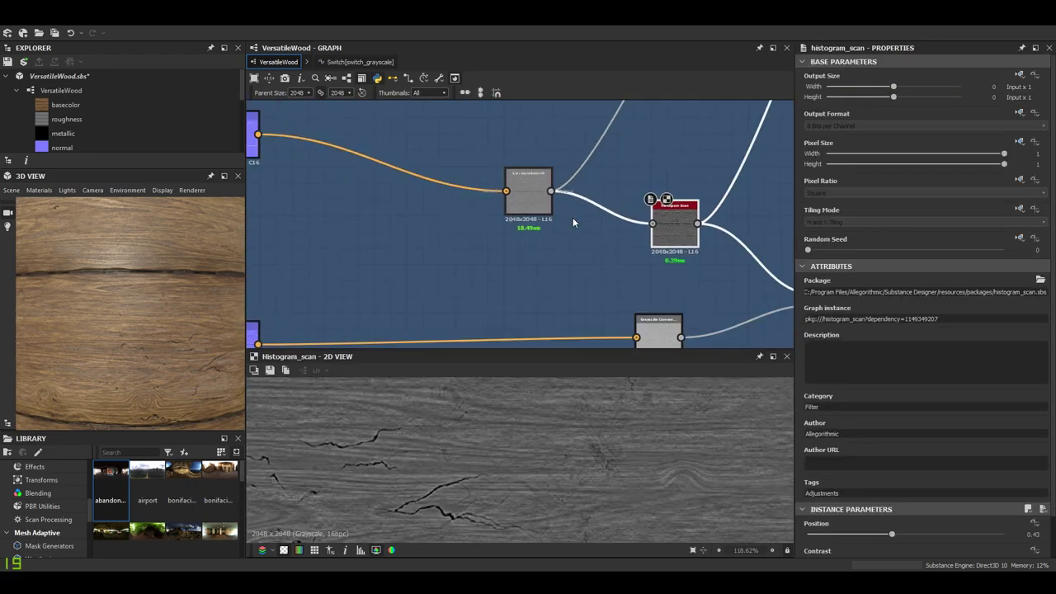
middle_click_drag(574, 222, 412, 161)
scroll(355, 139, "up", 2)
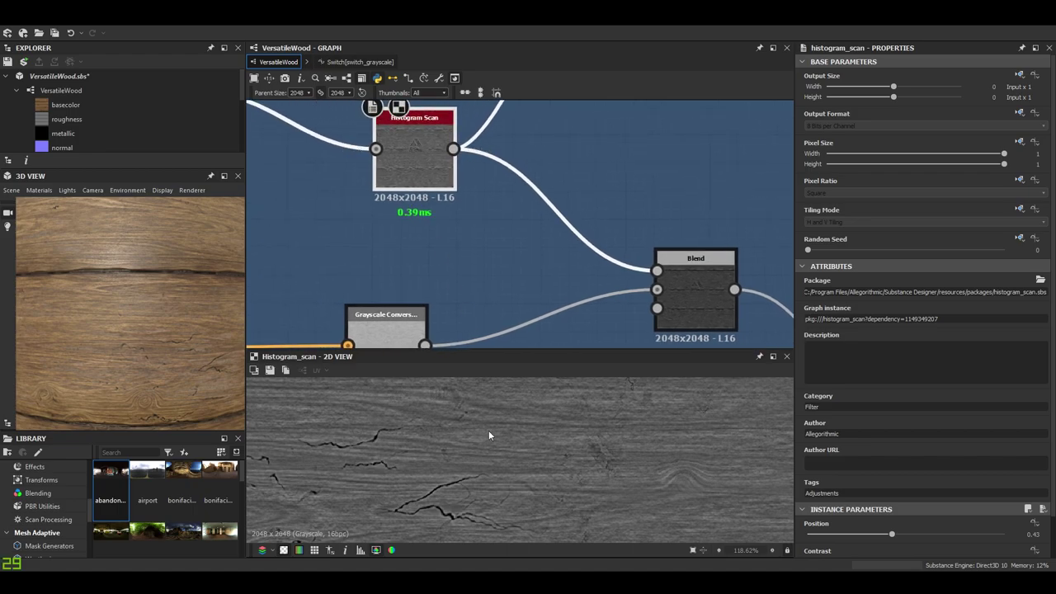
scroll(526, 450, "down", 10)
middle_click_drag(526, 449, 481, 426)
scroll(529, 451, "up", 8)
middle_click_drag(529, 451, 527, 399)
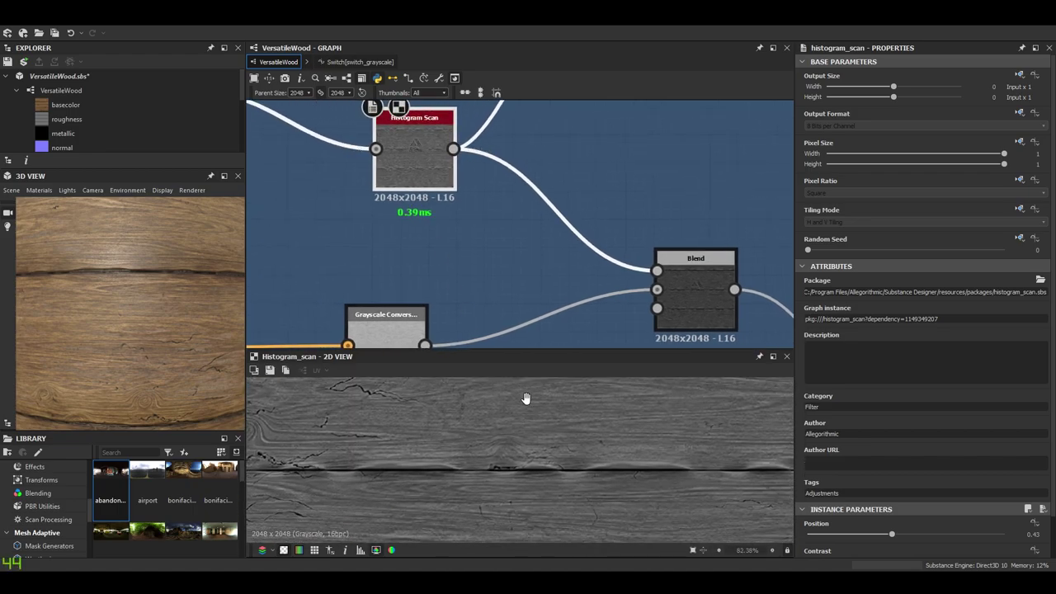
scroll(529, 465, "up", 3)
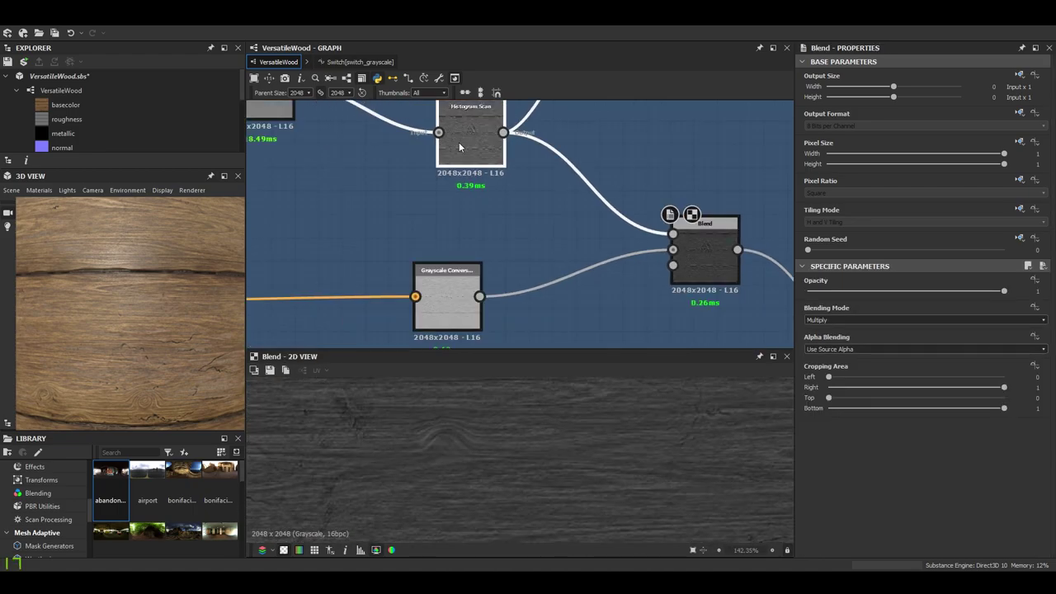
Bypass the Blend by linking Histogram Scan directly to Invert Grayscale, restore the original link, and preview the Blend.
double_click(459, 143)
scroll(523, 190, "down", 3)
middle_click_drag(524, 176, 470, 165)
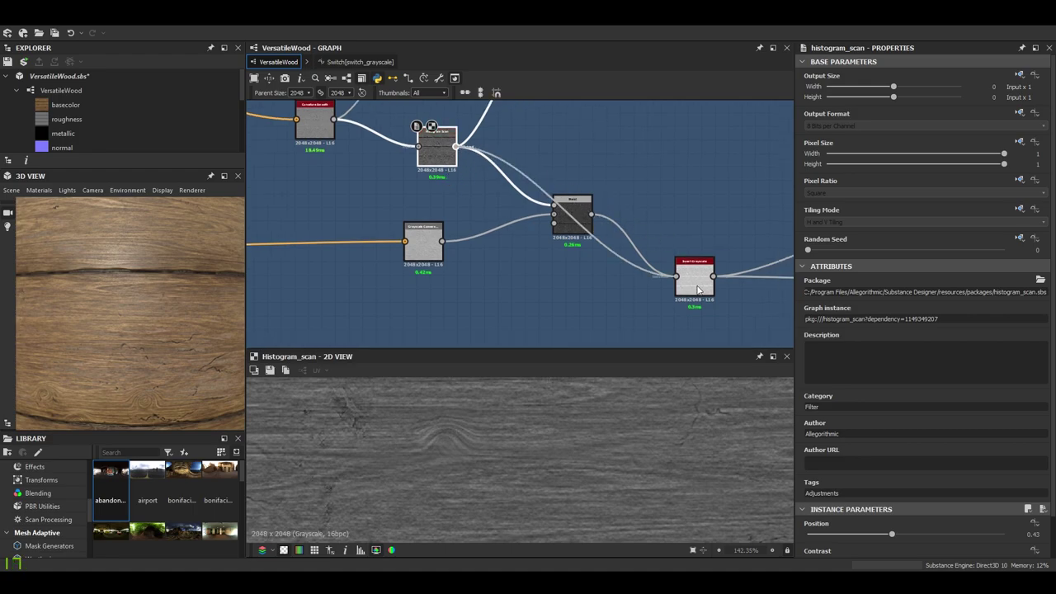
left_click_drag(698, 290, 697, 289)
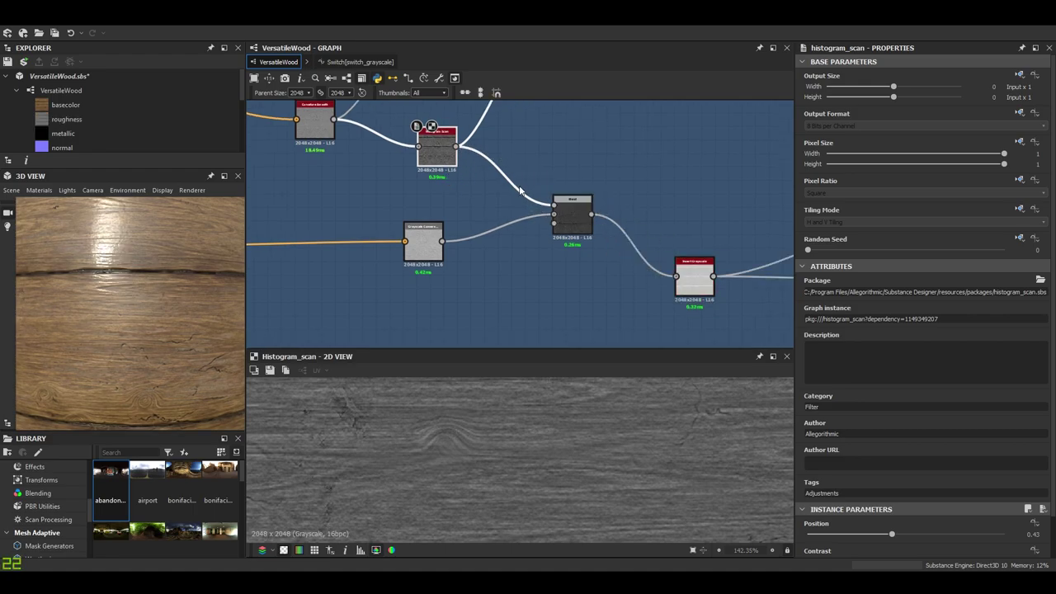
left_click(572, 213)
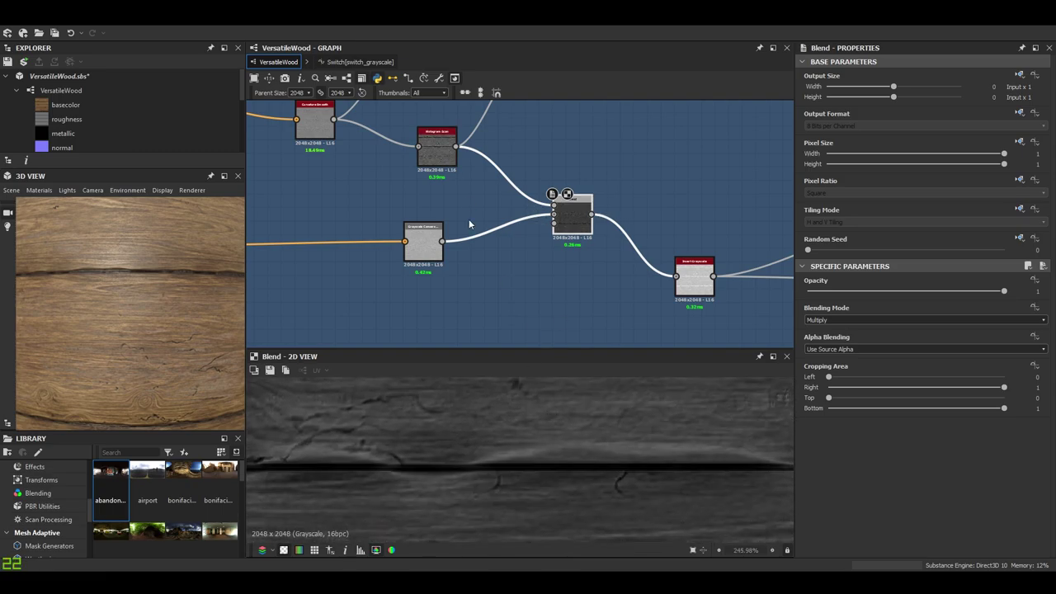
Feed Histogram Scan into Invert Grayscale again, compare the barrel's reflections in the 3D view, and reconnect the Blend.
left_click(443, 156)
left_click_drag(682, 282, 682, 280)
scroll(137, 292, "down", 4)
left_click_drag(137, 292, 107, 284)
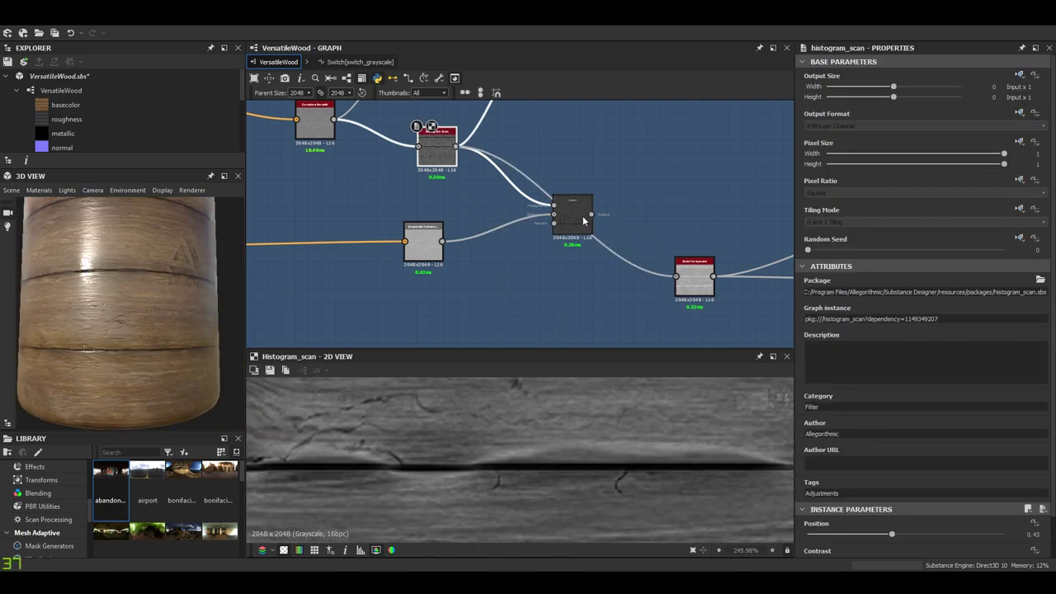
left_click_drag(689, 287, 688, 286)
left_click_drag(165, 293, 198, 298)
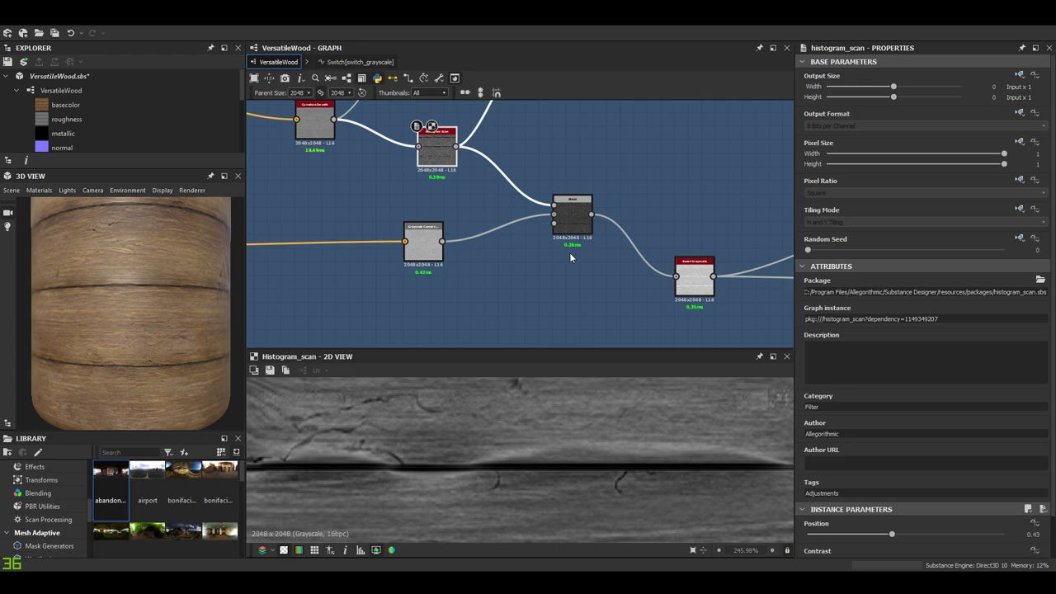
Preview the Invert Grayscale node and compare its bright joints and cracks with the wood in the 3D view.
middle_click_drag(554, 233, 368, 171)
scroll(497, 213, "up", 3)
double_click(528, 241)
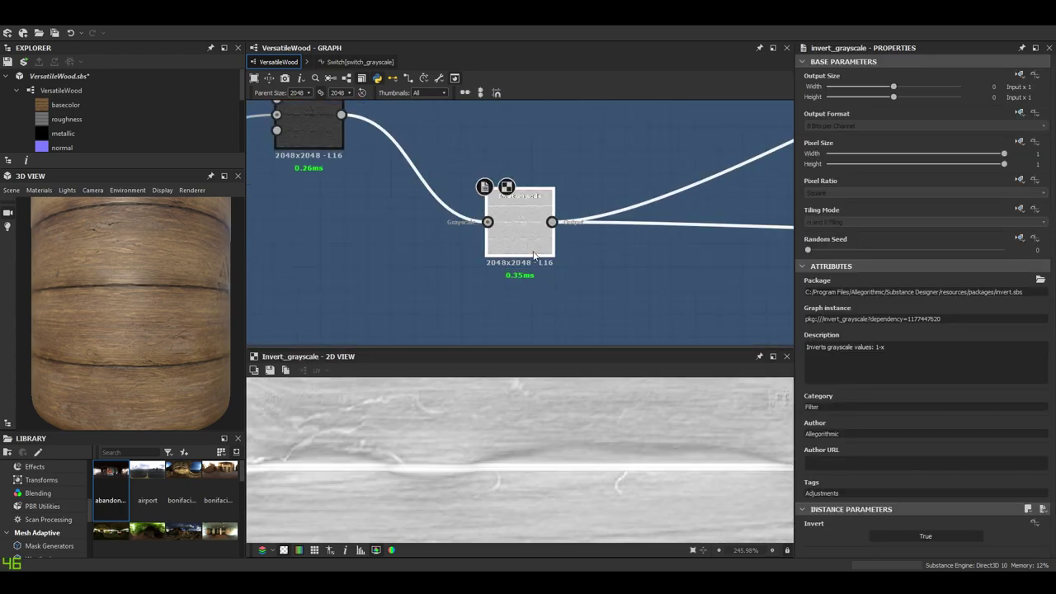
scroll(537, 498, "down", 4)
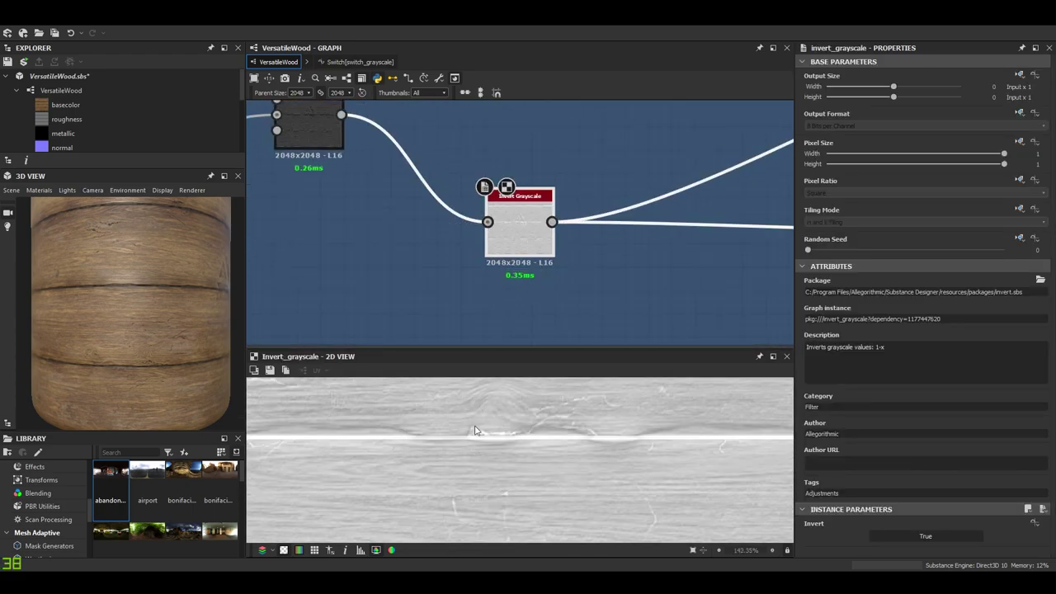
scroll(443, 454, "up", 4)
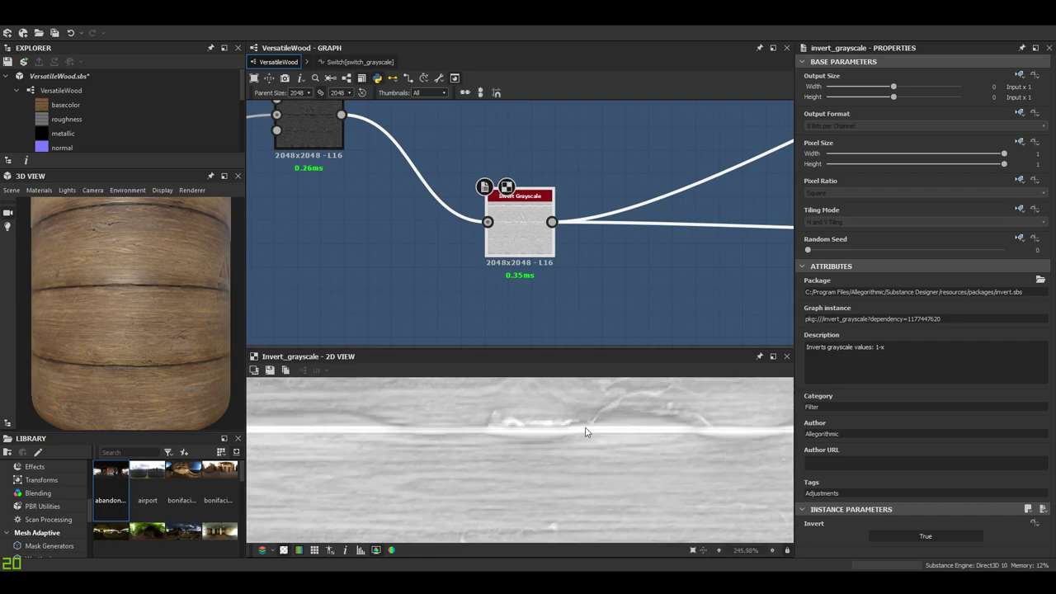
scroll(150, 339, "up", 3)
scroll(184, 340, "down", 3)
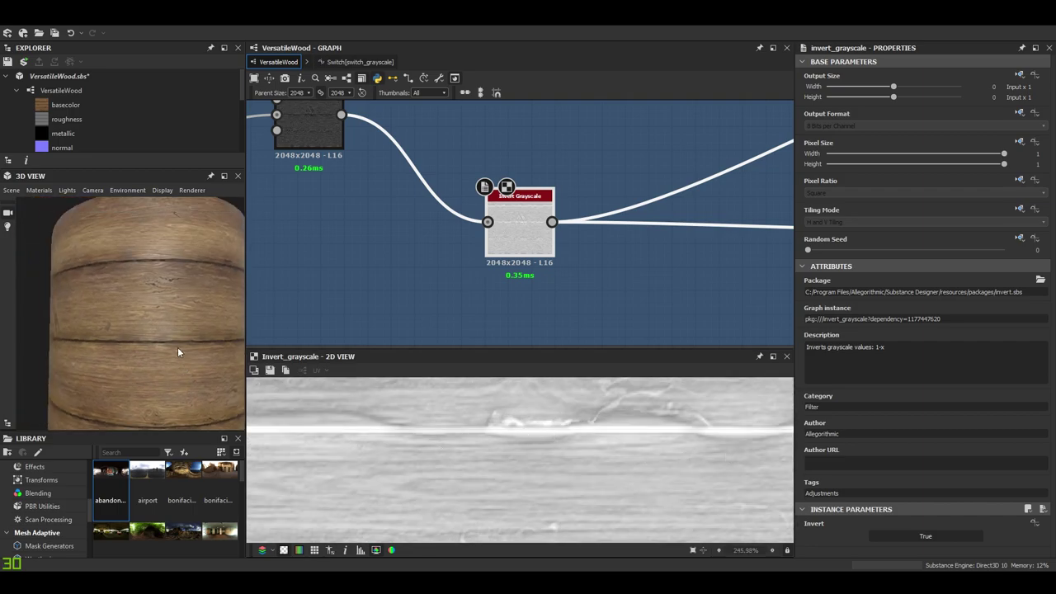
scroll(184, 326, "up", 3)
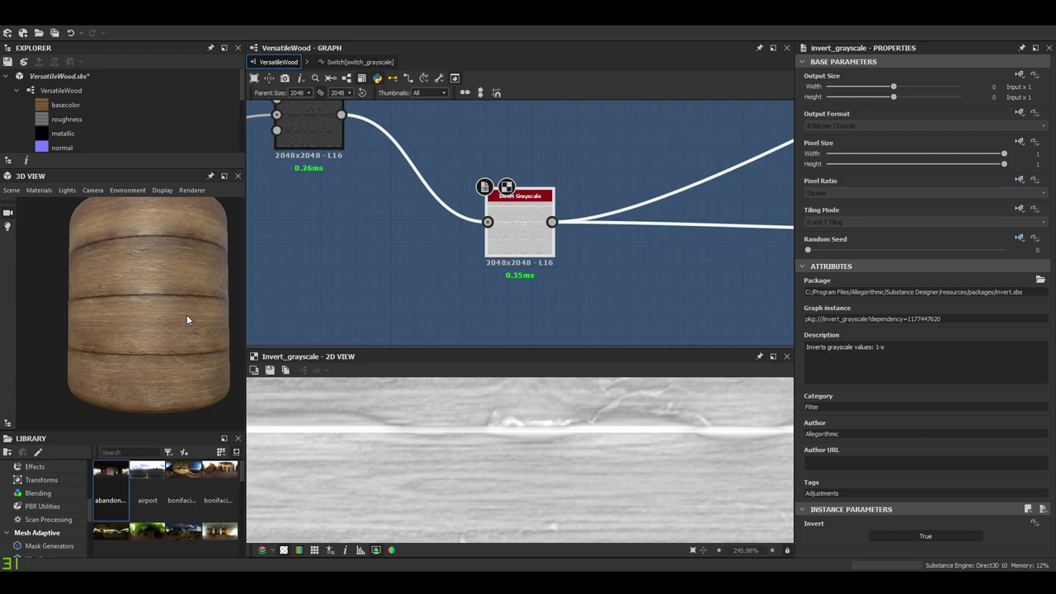
scroll(542, 448, "down", 8)
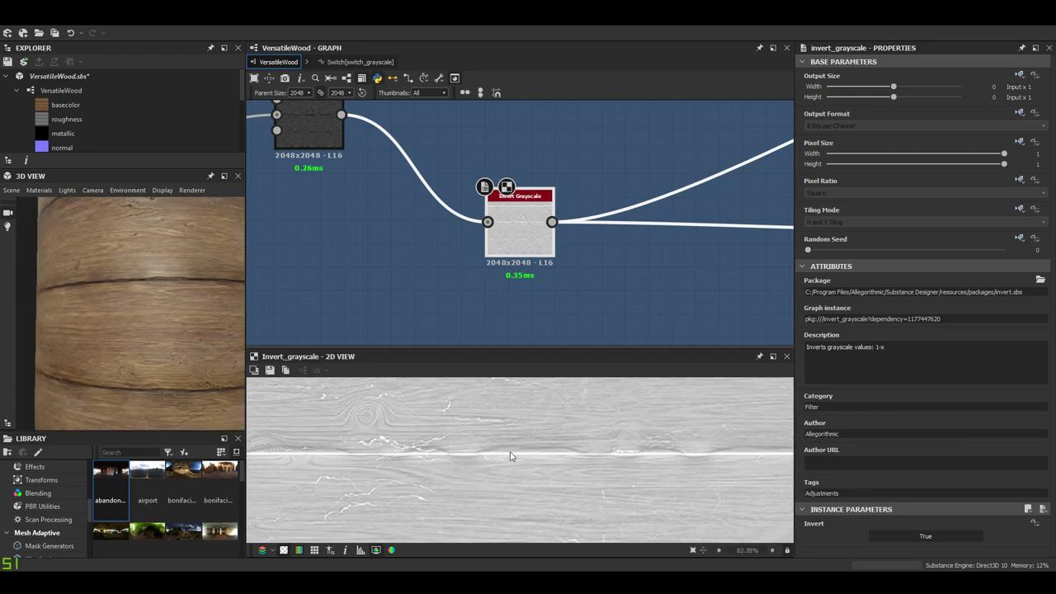
scroll(393, 424, "down", 3)
middle_click_drag(410, 428, 382, 476)
scroll(596, 232, "down", 5)
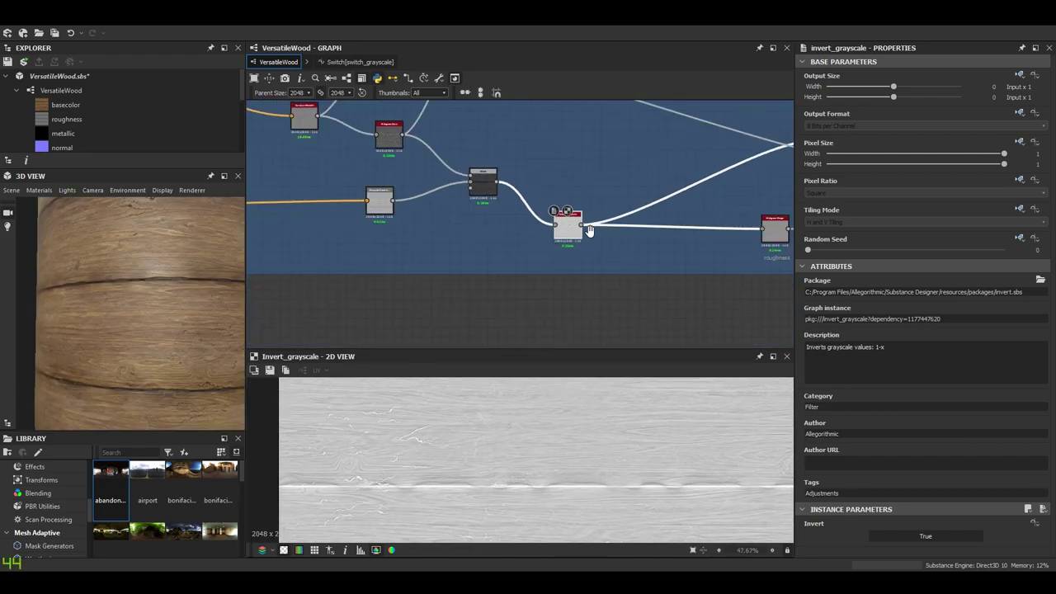
Preview the Histogram Range node labelled roughness at the end of the chain.
middle_click_drag(737, 239, 490, 243)
scroll(490, 243, "up", 6)
double_click(600, 236)
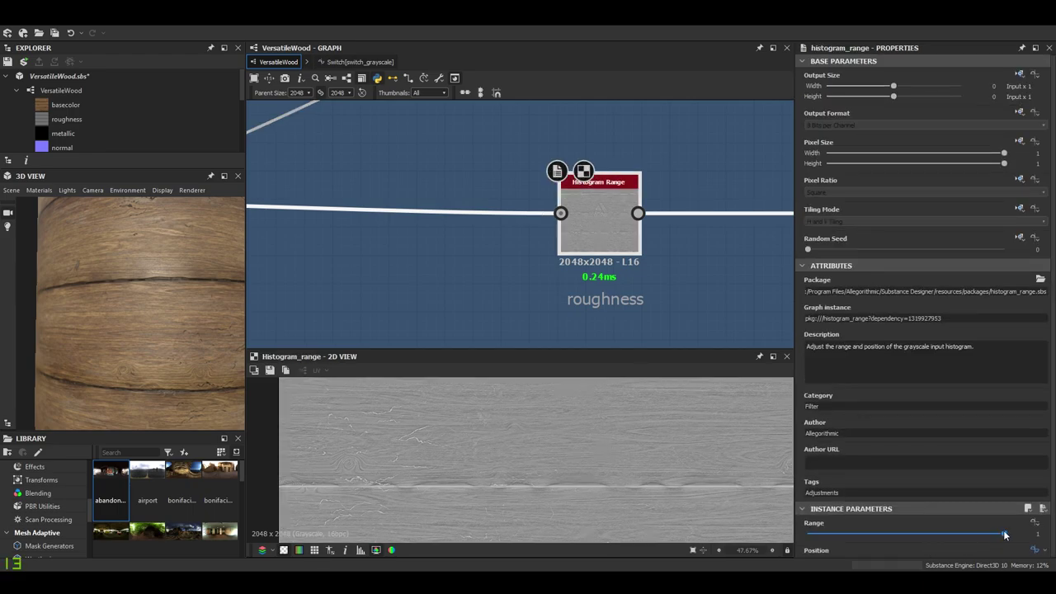
Set the Histogram Range node's Range to 0, check the flat roughness on the barrel, and restore Range to 1.
scroll(402, 455, "up", 4)
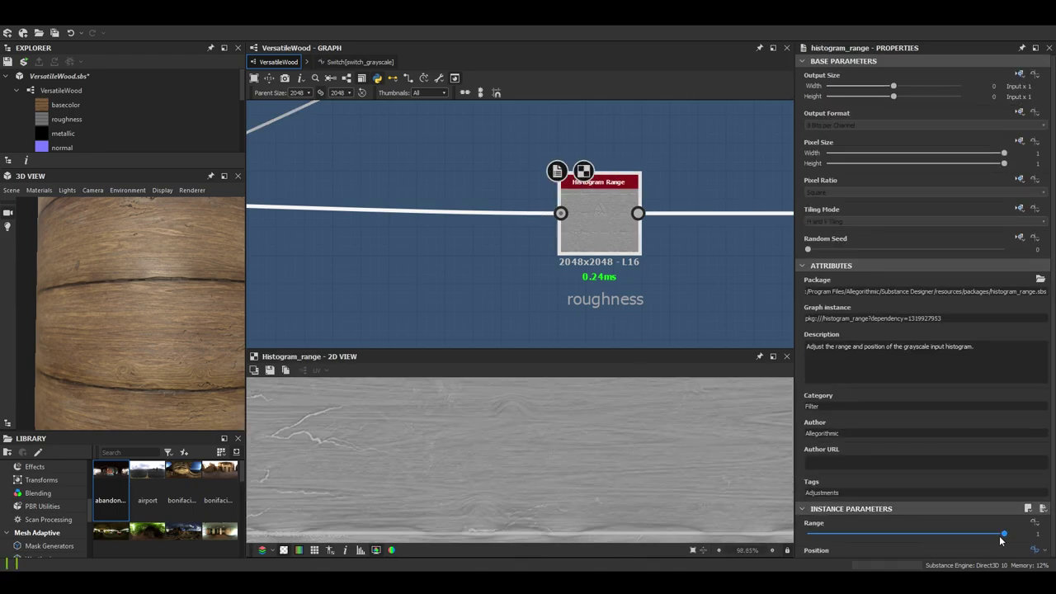
left_click_drag(941, 536, 786, 538)
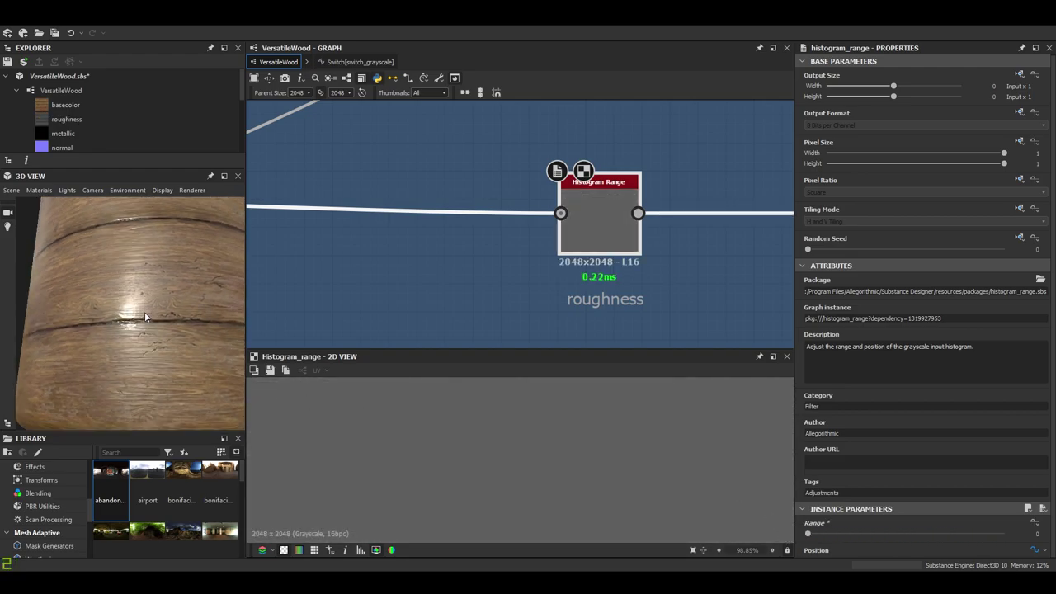
left_click_drag(808, 535, 1008, 536)
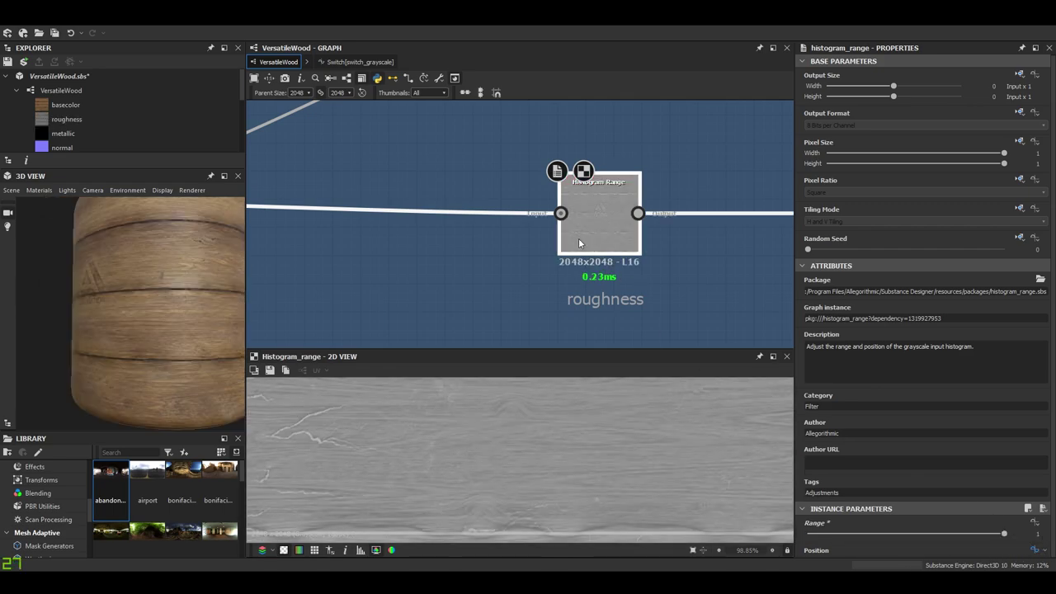
Preview the Multiply Blend node that follows the roughness Histogram Range and examine its fine grain.
scroll(611, 240, "down", 2)
scroll(170, 343, "up", 5)
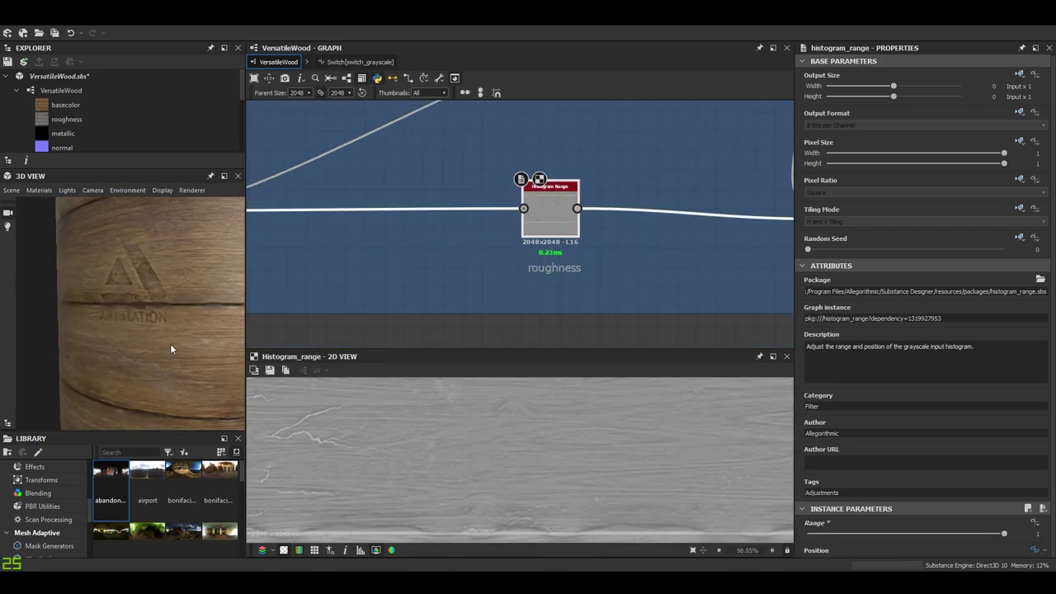
scroll(590, 222, "down", 2)
middle_click_drag(589, 222, 430, 291)
scroll(430, 290, "up", 2)
double_click(632, 287)
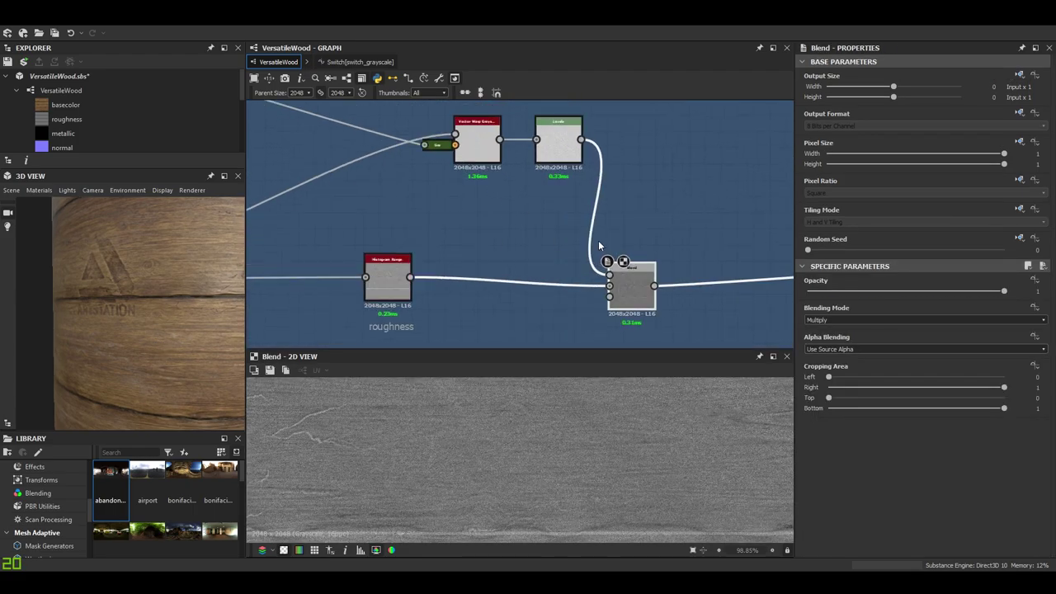
scroll(548, 425, "up", 2)
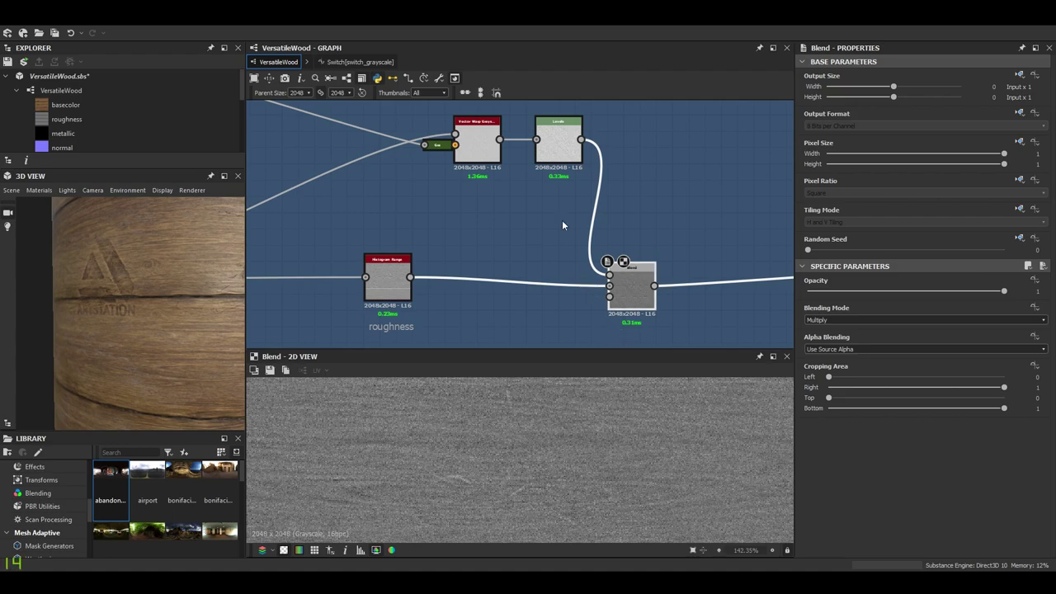
Inspect the Vector Warp Grayscale node's grayscale input and preview the Gradient Map that drives its distortion.
middle_click_drag(509, 189, 617, 257)
left_click(629, 238)
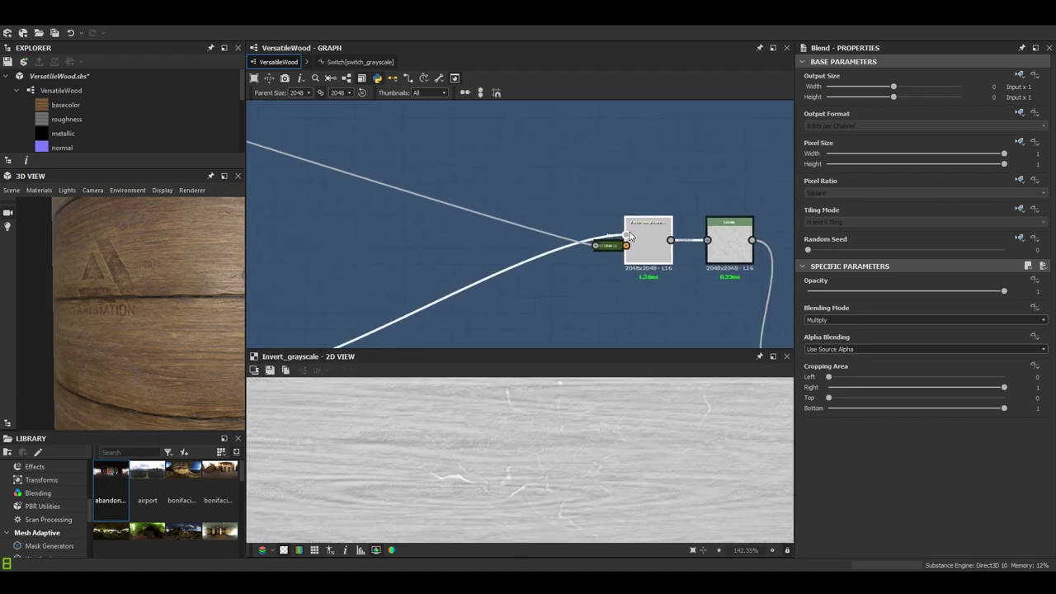
scroll(649, 207, "up", 4)
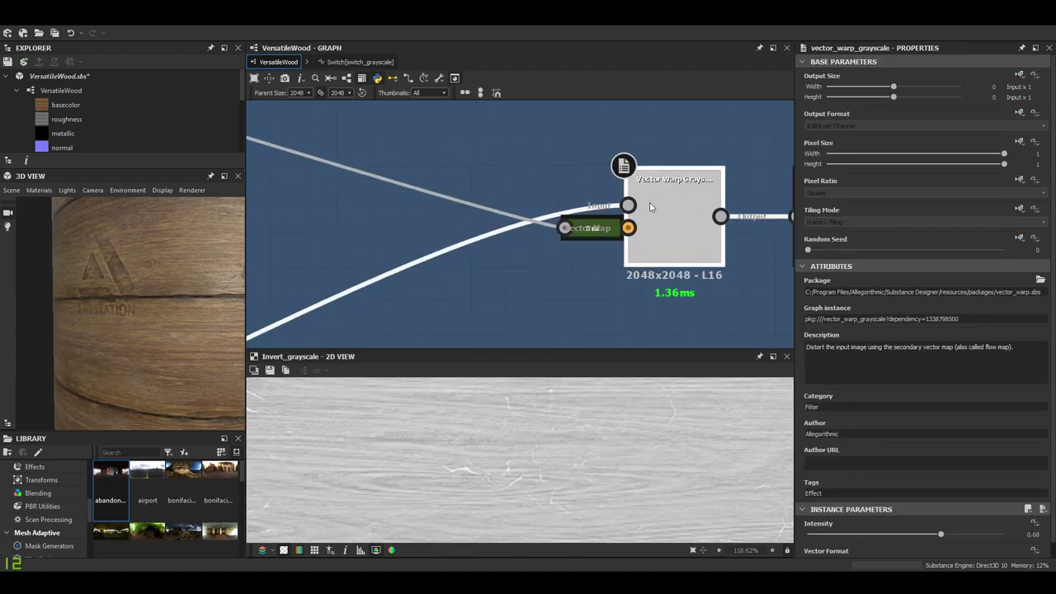
double_click(586, 237)
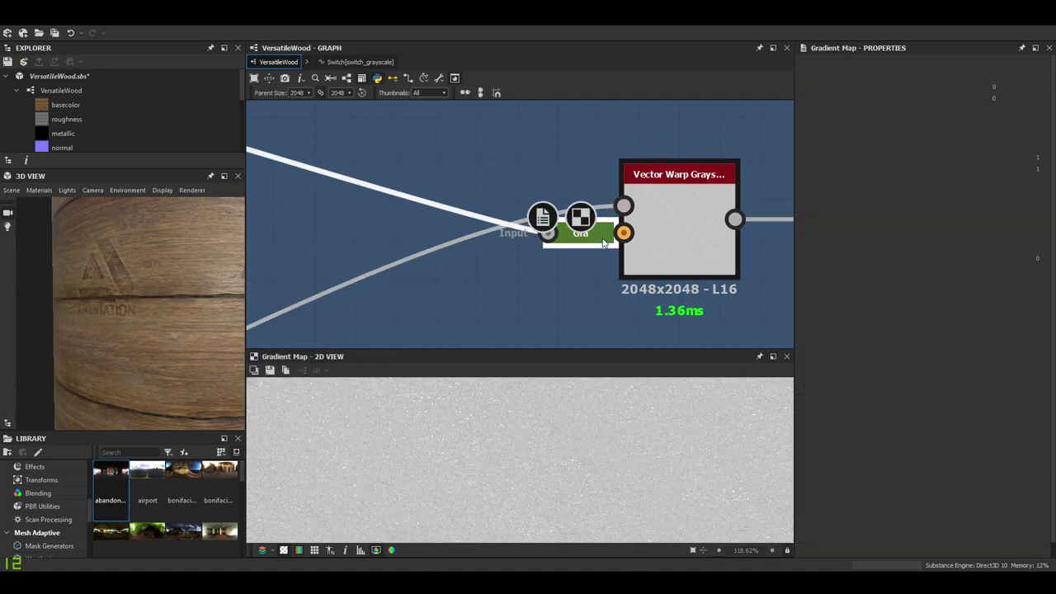
scroll(560, 483, "down", 4)
middle_click_drag(560, 482, 482, 446)
scroll(516, 430, "up", 5)
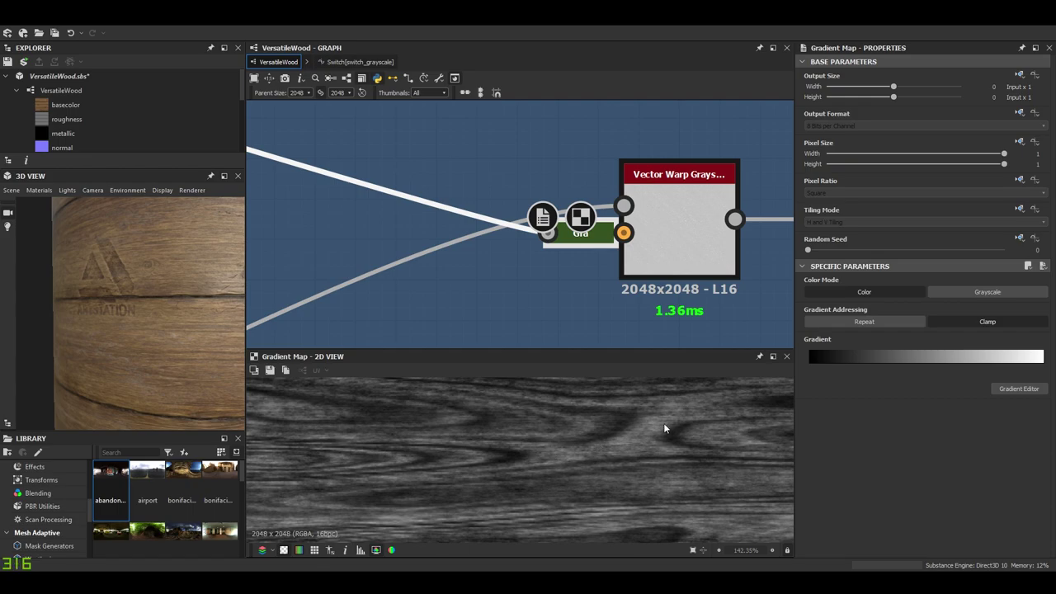
middle_click_drag(666, 428, 556, 529)
Preview the Levels node after the Vector Warp, then the Multiply Blend, and examine the combined roughness map.
scroll(689, 237, "down", 2)
middle_click_drag(690, 239, 423, 231)
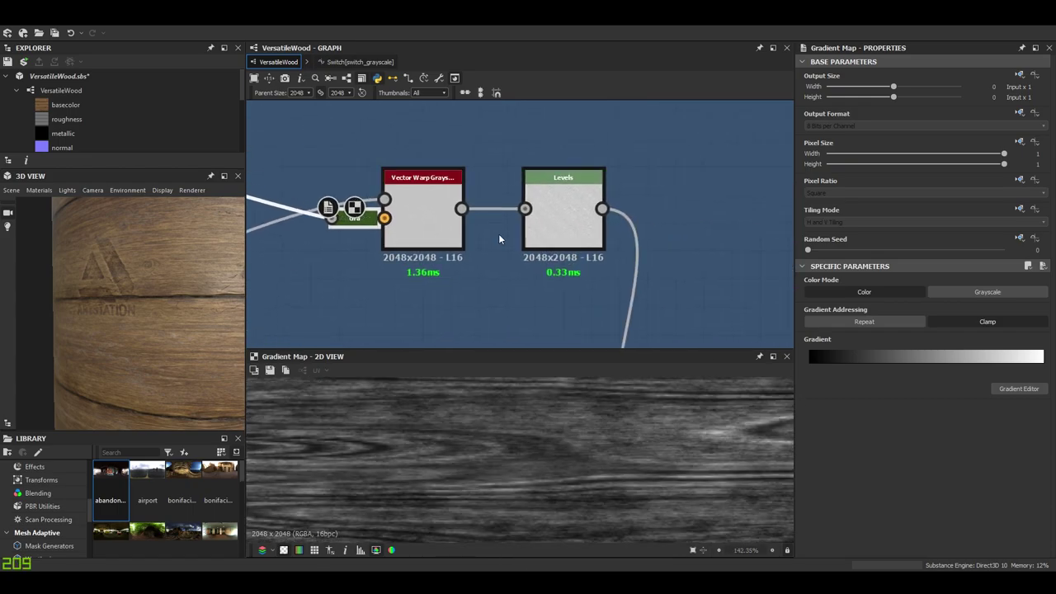
double_click(563, 216)
scroll(616, 236, "down", 4)
middle_click_drag(616, 239, 558, 151)
scroll(573, 149, "up", 4)
double_click(605, 320)
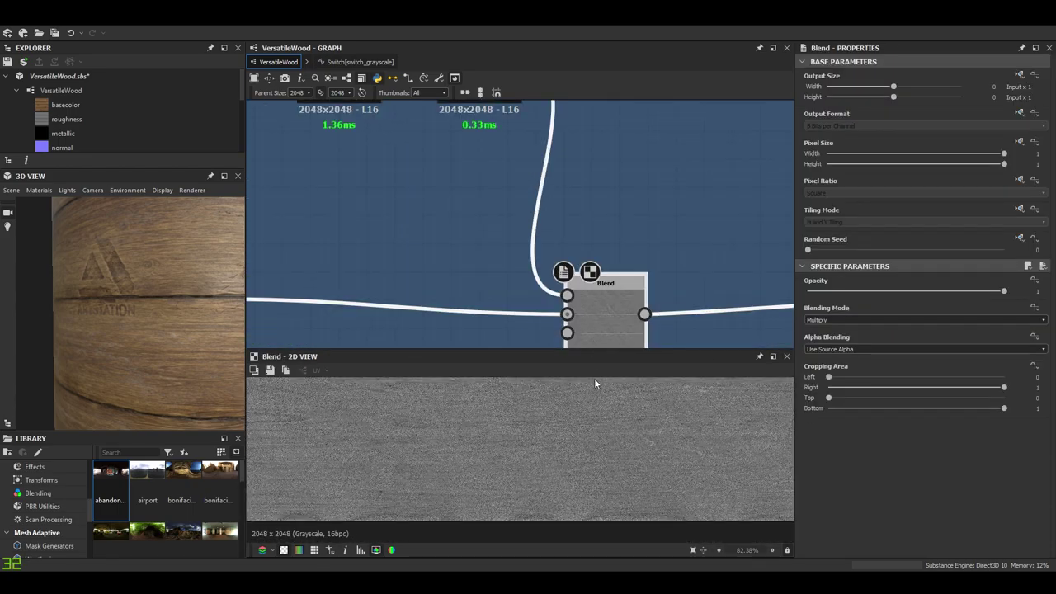
scroll(588, 406, "down", 7)
middle_click_drag(587, 407, 562, 452)
scroll(562, 453, "up", 13)
scroll(561, 449, "down", 3)
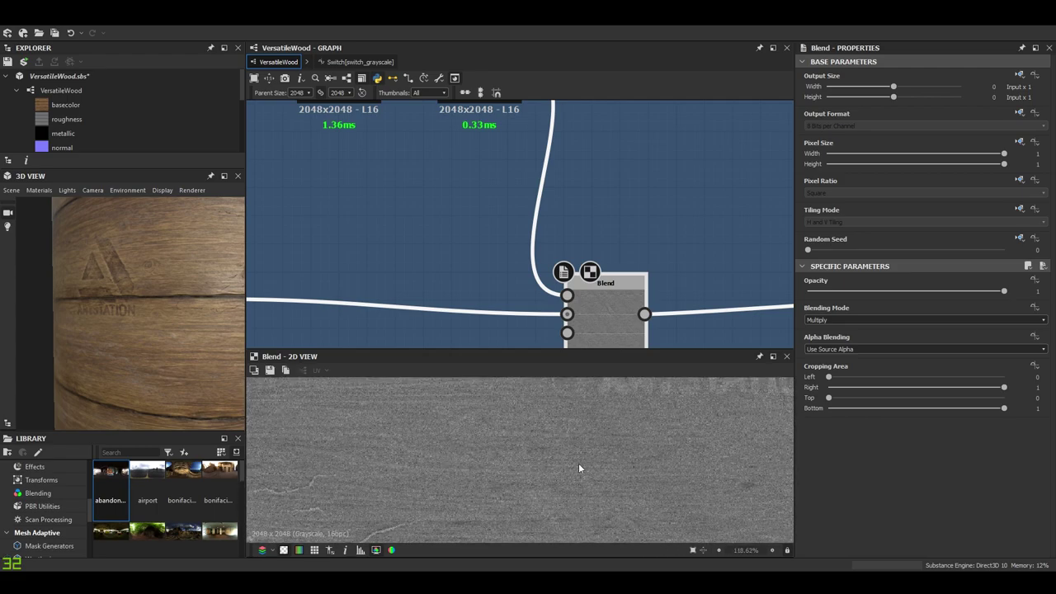
Examine the grain and reflections around the ARTSTATION engraving up close on the barrel in the 3D view.
middle_click_drag(688, 281, 635, 235)
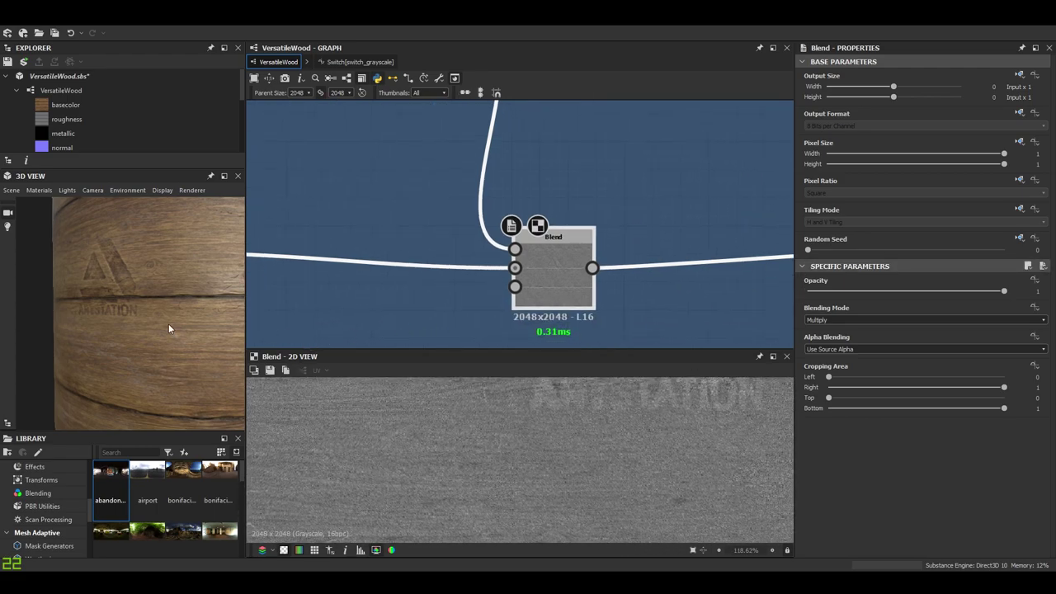
left_click_drag(168, 324, 182, 322)
middle_click_drag(182, 322, 149, 324)
scroll(148, 324, "up", 3)
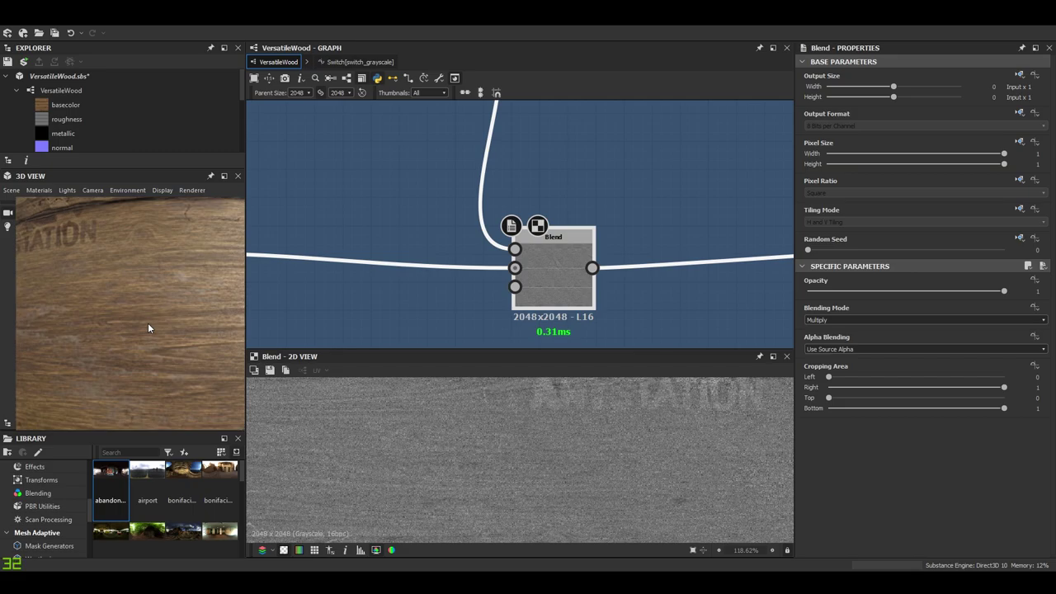
mouse_move(148, 328)
left_mouse_down()
mouse_move(137, 316)
mouse_move(150, 340)
left_mouse_up()
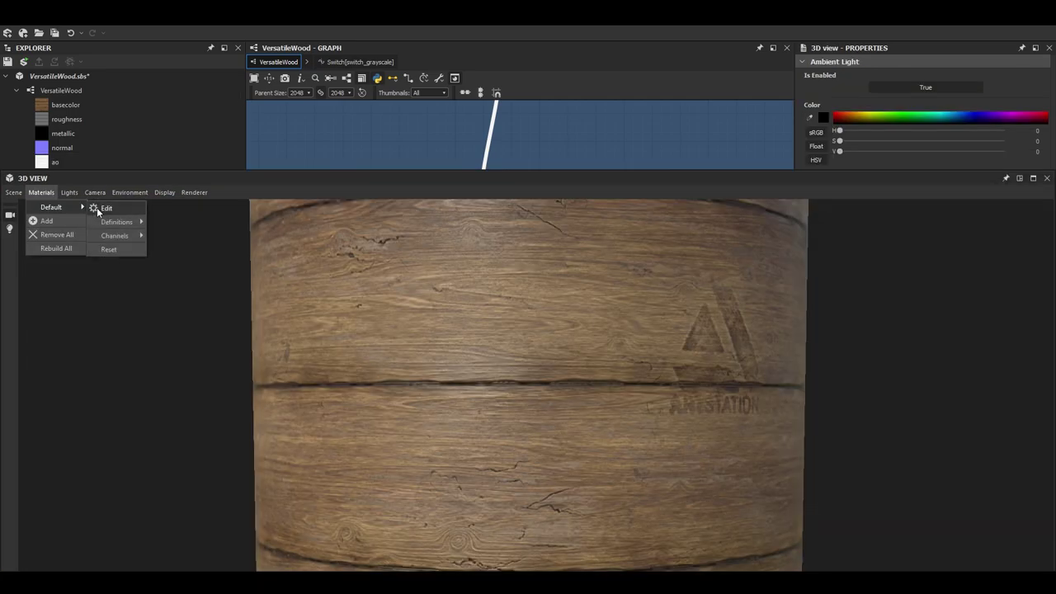
Switch the 3D view material to Tesselation with a Tessellation Factor of 16 and a height Scale of 2.01.
mouse_move(116, 225)
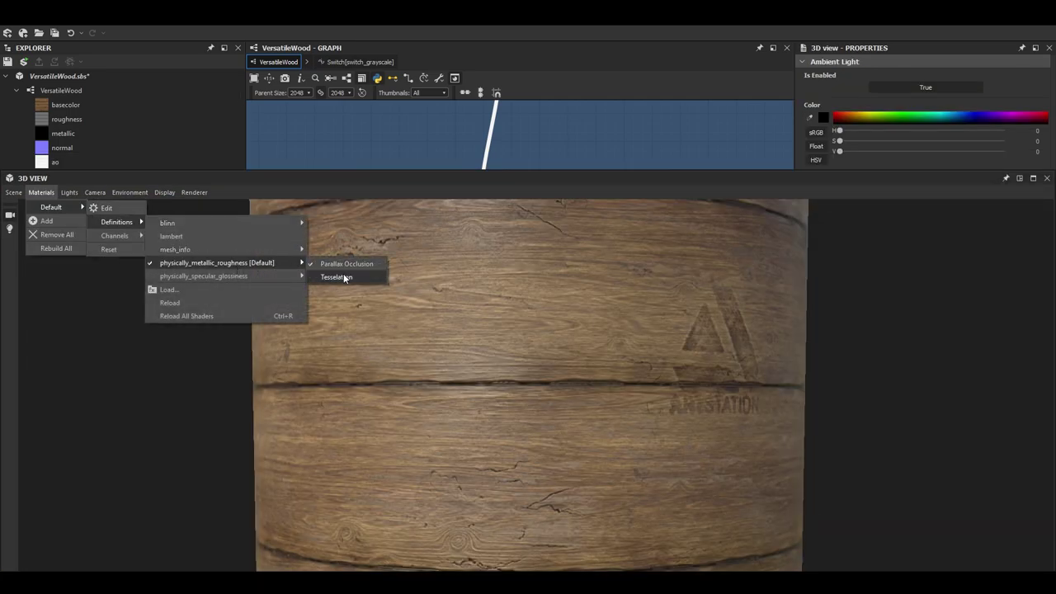
left_click(344, 278)
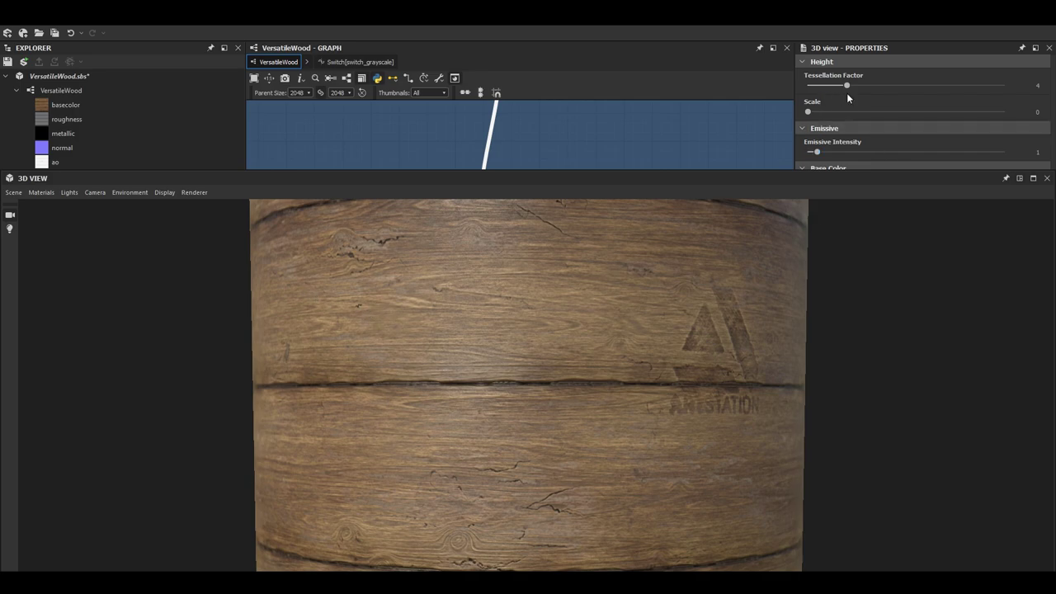
left_click_drag(846, 86, 1004, 86)
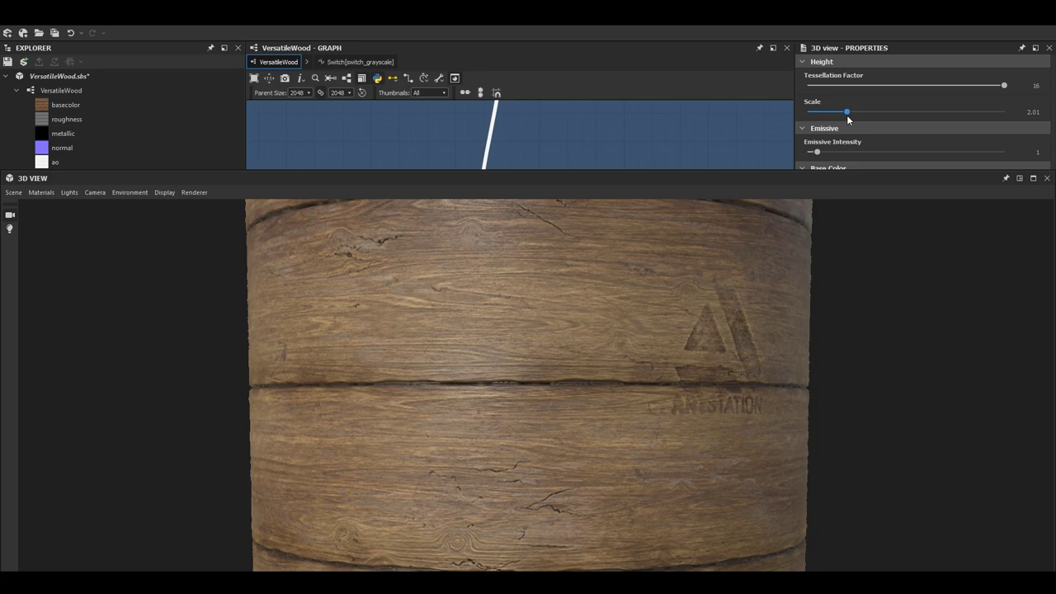
left_click(1033, 178)
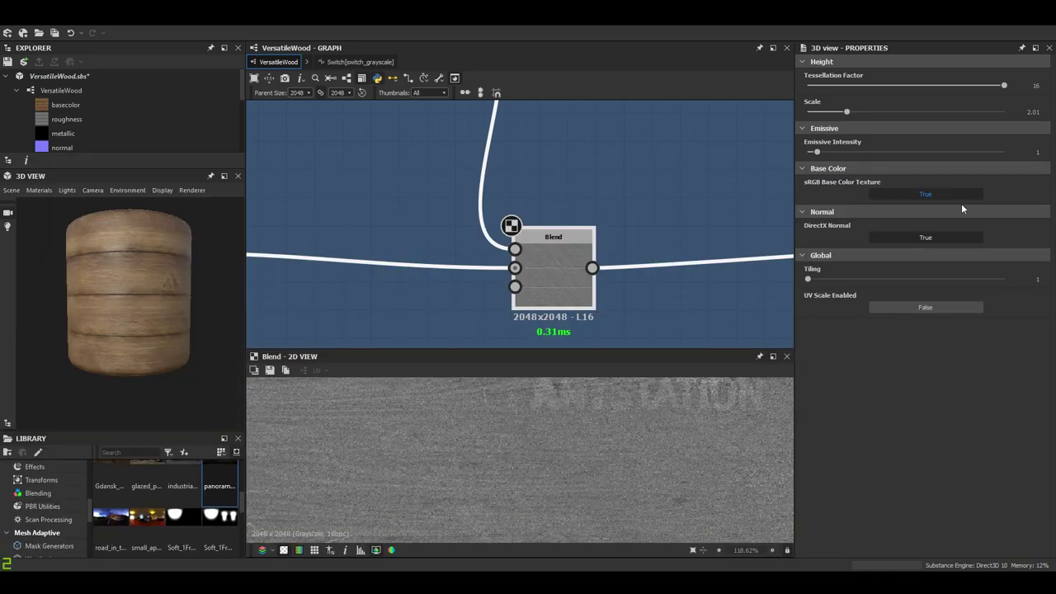
Enlarge the 3D view and examine the tessellated wood's relief and reflections from different angles.
left_click(224, 176)
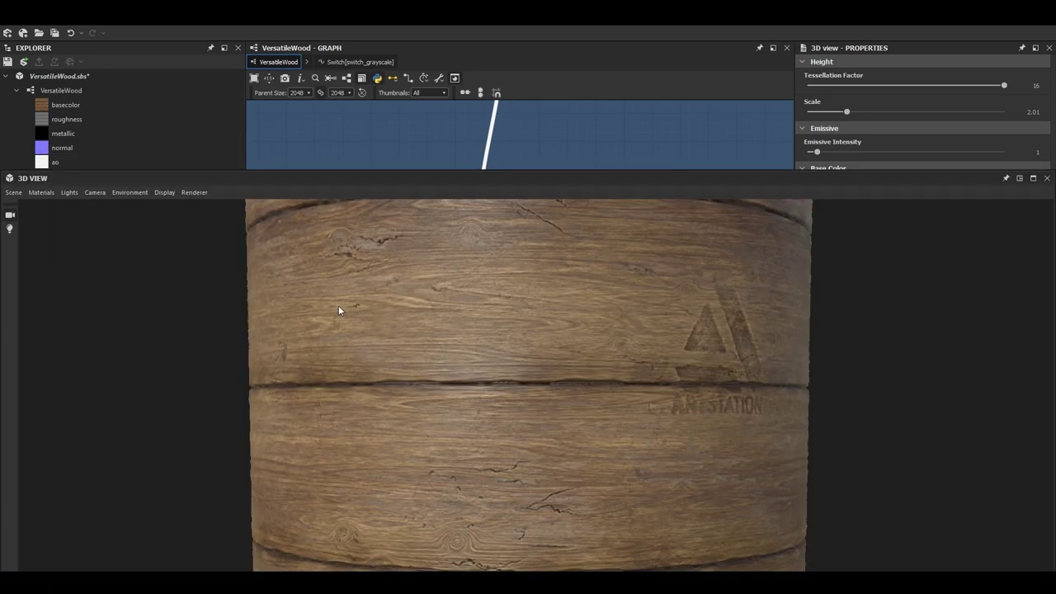
left_click_drag(488, 390, 437, 361)
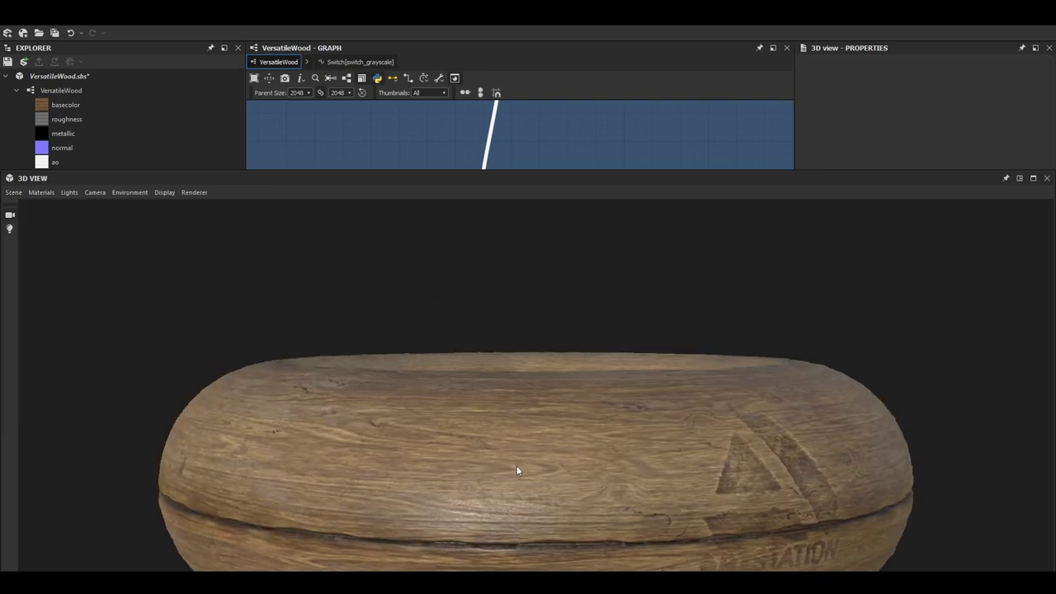
left_click_drag(516, 465, 459, 428)
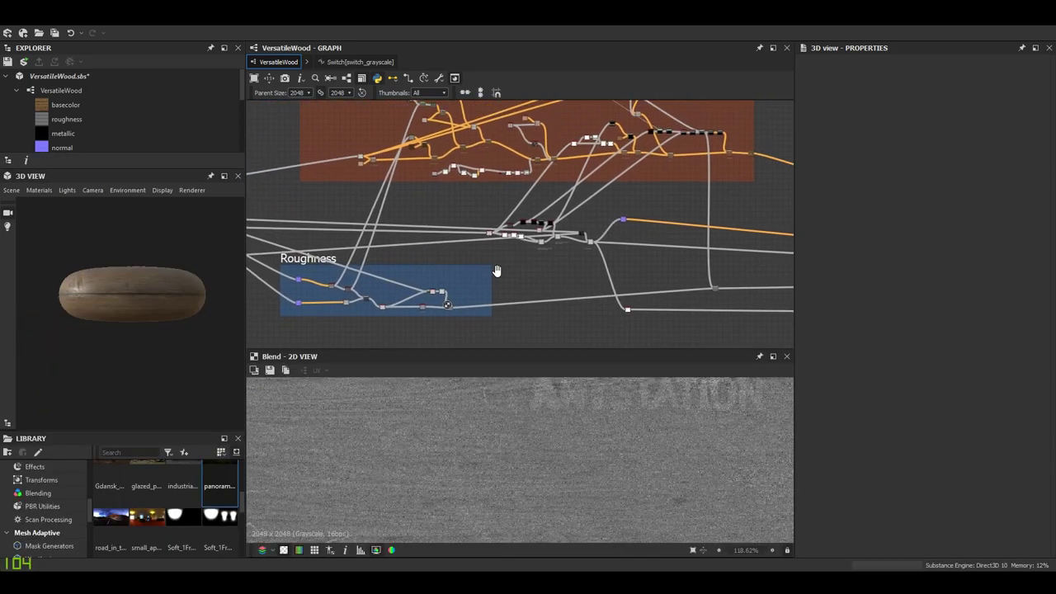
Locate the shared nodes beside the Roughness frame and examine the Blends annotated for rounded borders and joints.
scroll(563, 247, "down", 5)
middle_click_drag(554, 281, 548, 266)
scroll(514, 207, "up", 6)
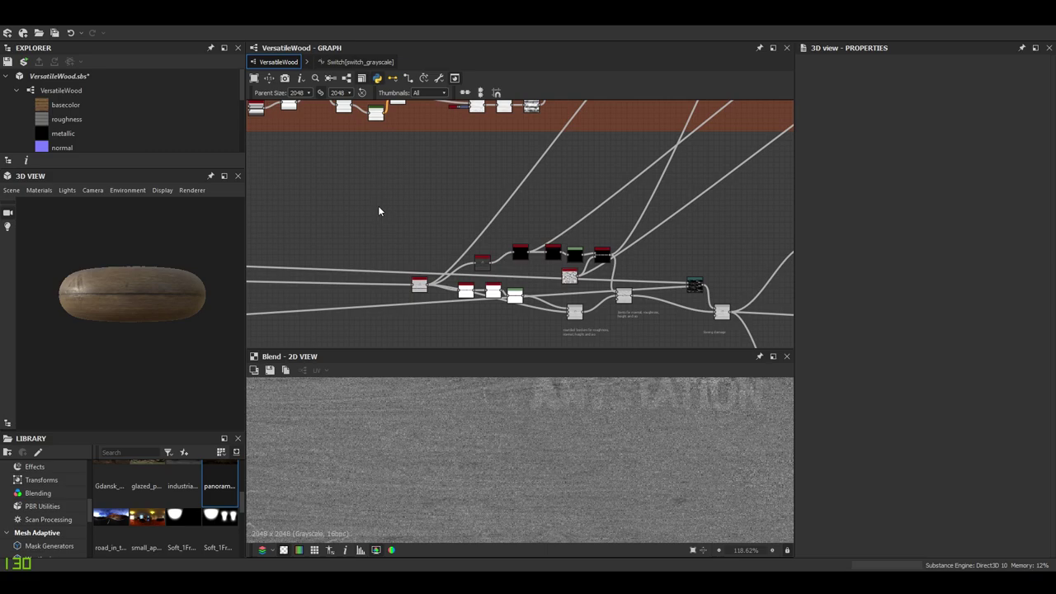
left_click_drag(378, 207, 757, 337)
middle_click_drag(668, 268, 726, 232)
scroll(606, 289, "up", 4)
left_click(607, 284)
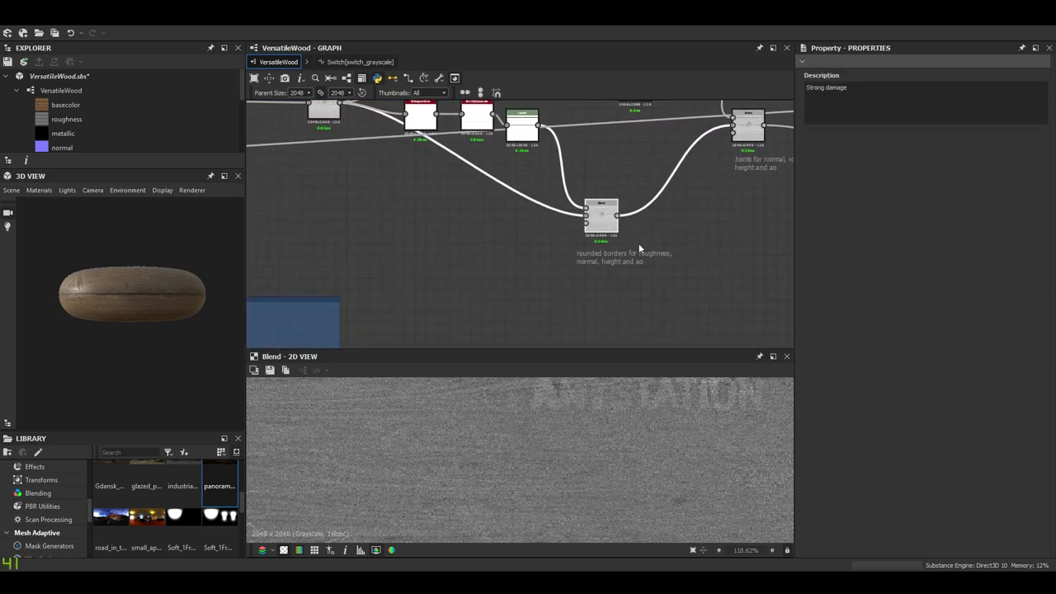
scroll(638, 246, "up", 3)
scroll(591, 190, "down", 3)
middle_click_drag(576, 203, 463, 254)
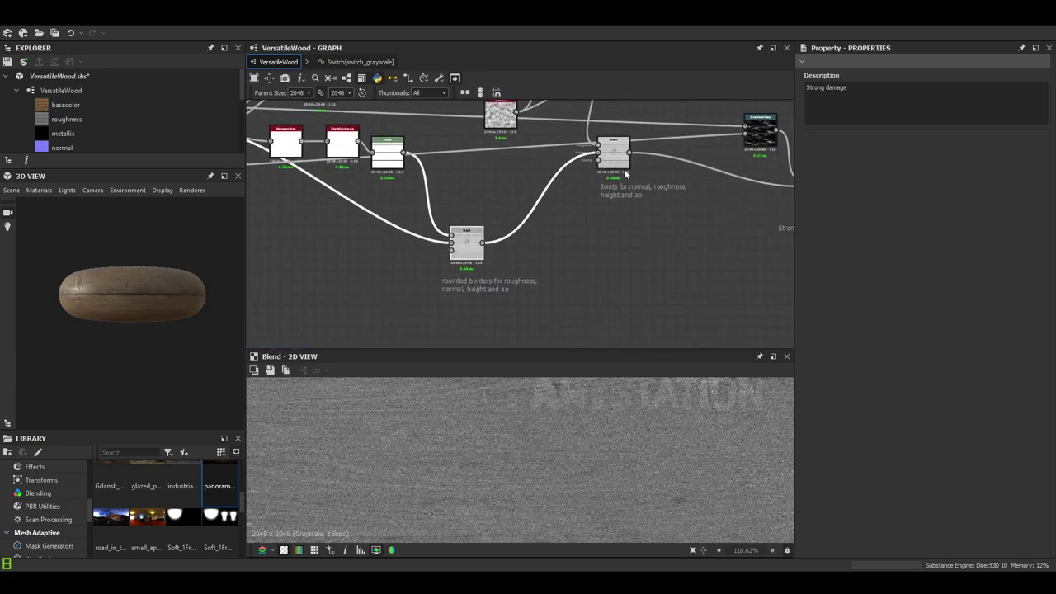
left_click_drag(621, 165, 632, 227)
Trace the links from the Blur HQ Grayscale node before the rounded borders nodes to the brown frame's nodes.
middle_click_drag(591, 222, 758, 248)
scroll(538, 191, "up", 3)
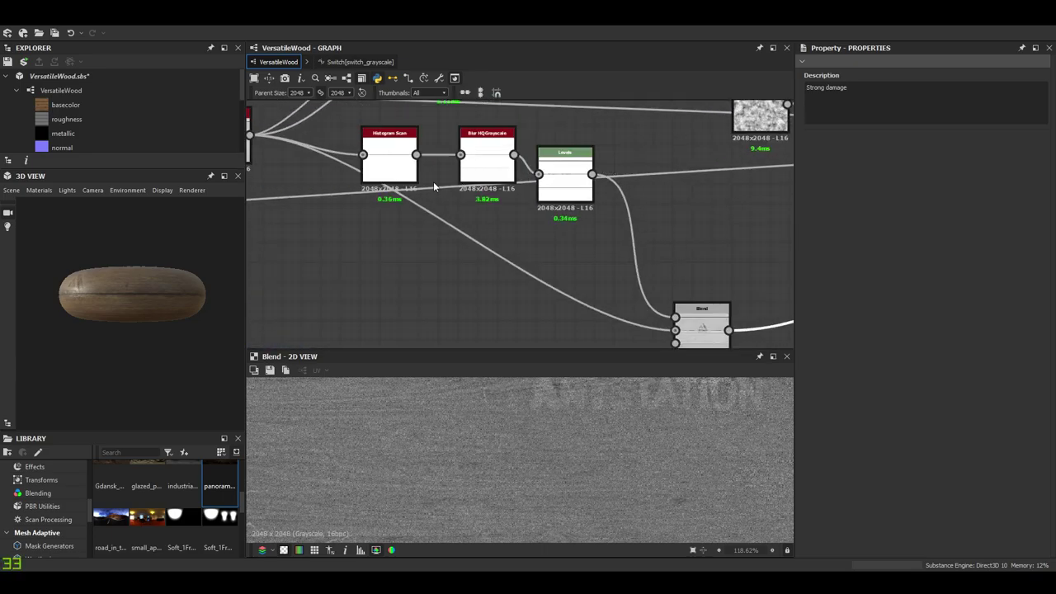
middle_click_drag(433, 182, 563, 216)
left_click_drag(355, 187, 242, 216)
middle_click_drag(533, 218, 502, 220)
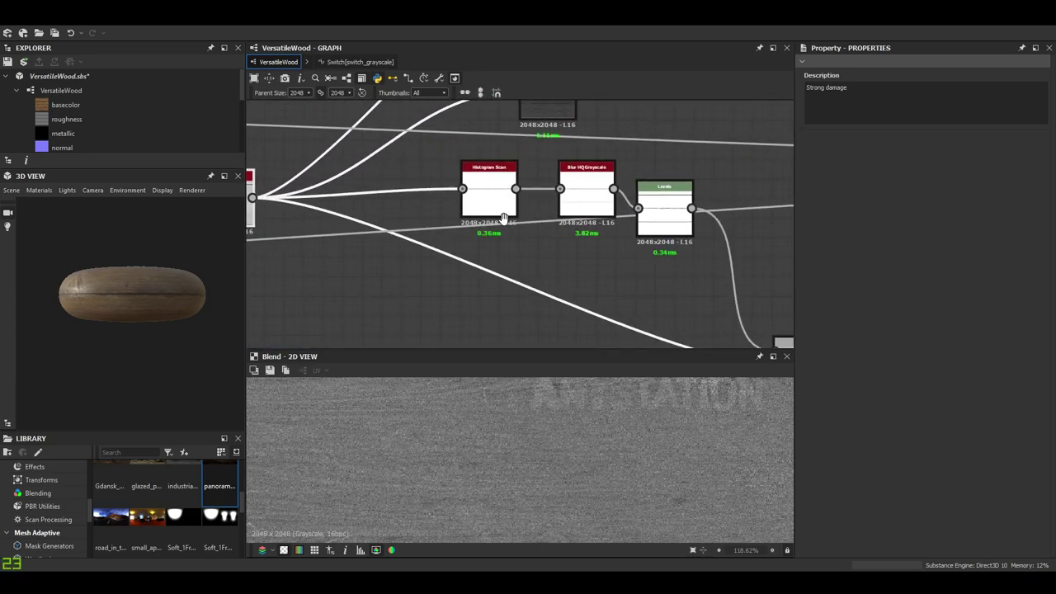
scroll(503, 221, "down", 6)
middle_click_drag(669, 116, 422, 292)
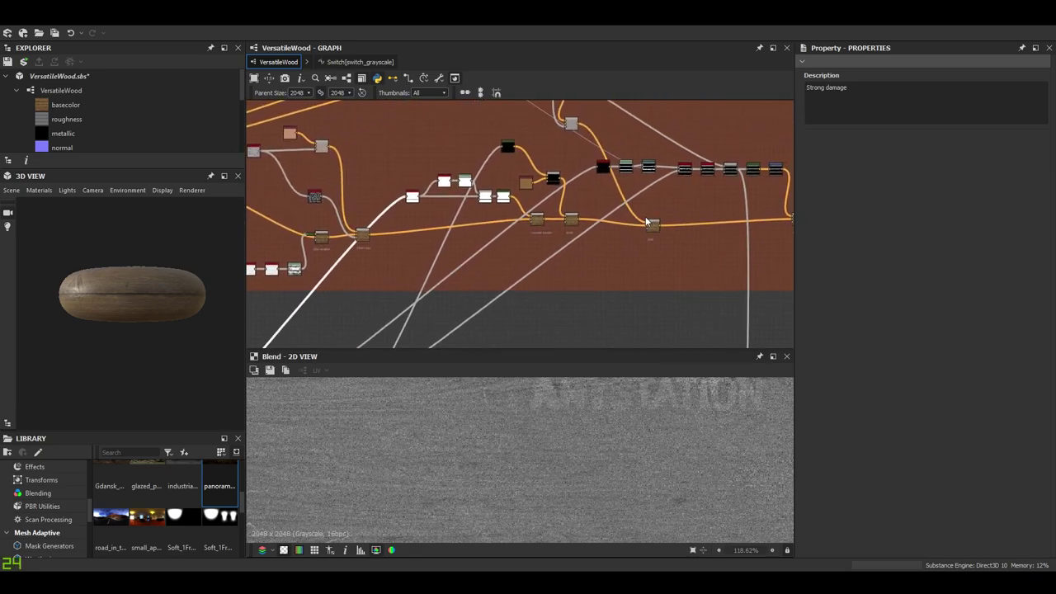
scroll(550, 215, "up", 6)
scroll(521, 214, "down", 5)
scroll(568, 229, "up", 3)
middle_click_drag(519, 217, 665, 52)
scroll(568, 228, "down", 5)
scroll(425, 236, "up", 8)
Preview the Blur HQ Grayscale node that feeds the rounded borders branch and examine the engraving and plank joint.
double_click(418, 200)
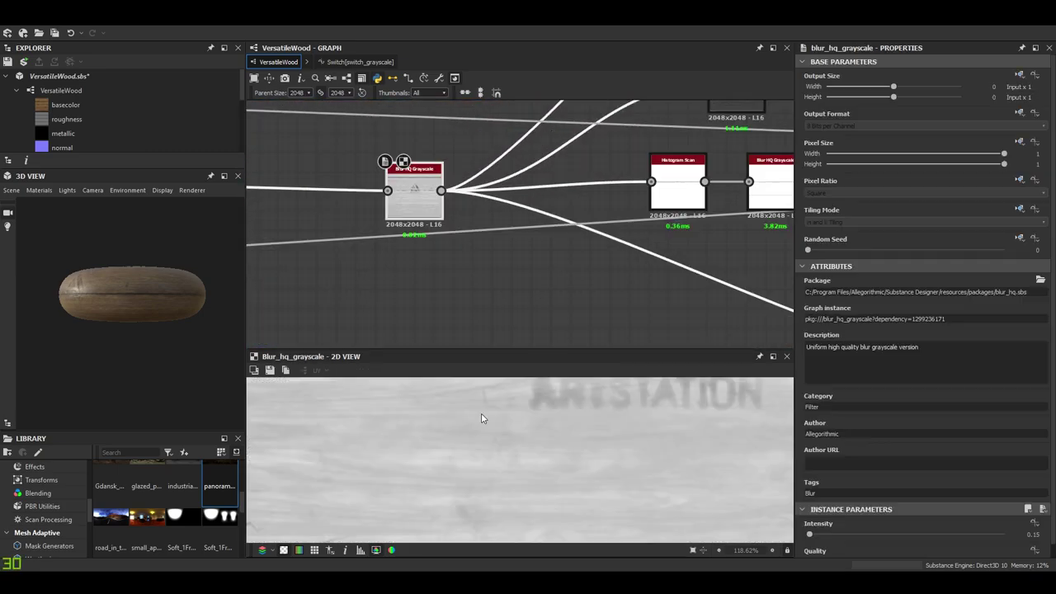
scroll(484, 419, "down", 4)
middle_click_drag(484, 420, 471, 465)
scroll(519, 443, "up", 2)
Preview the rounded borders branch's Histogram Scan, Blur HQ Grayscale and Levels nodes in turn.
middle_click_drag(669, 211, 434, 272)
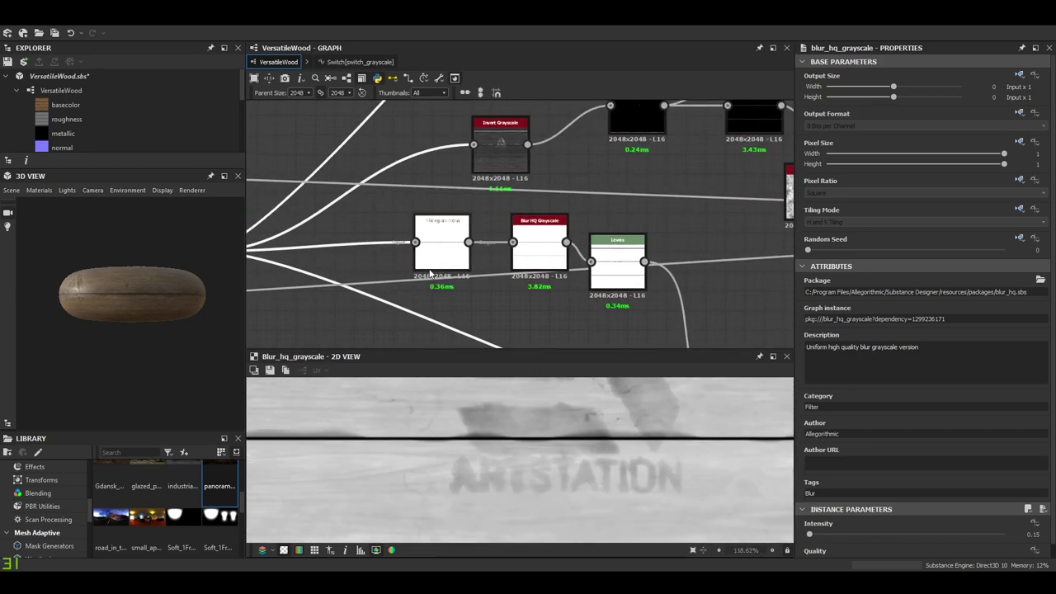
double_click(434, 269)
scroll(520, 423, "up", 4)
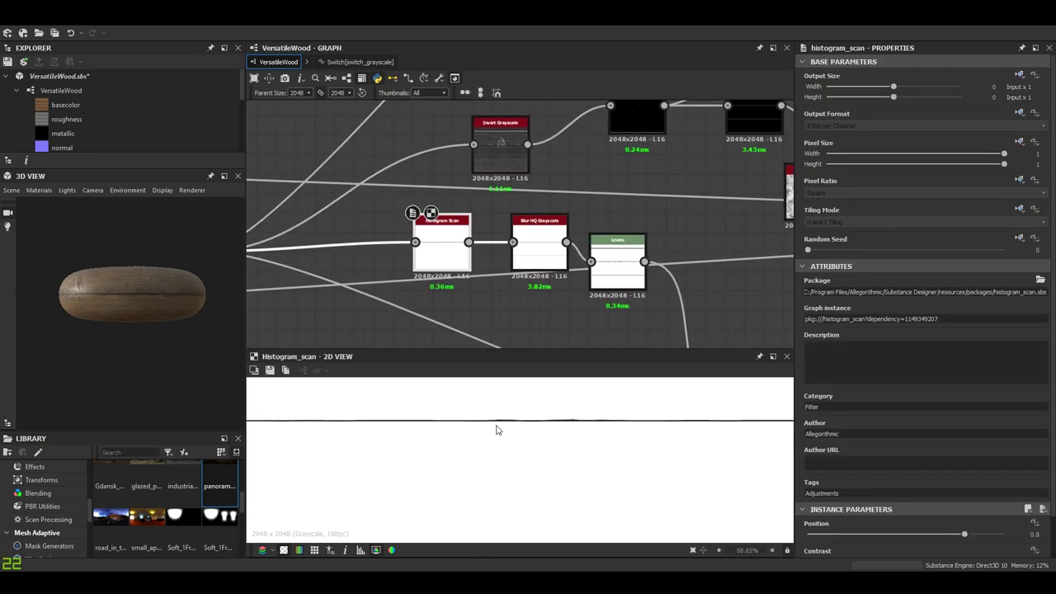
double_click(556, 250)
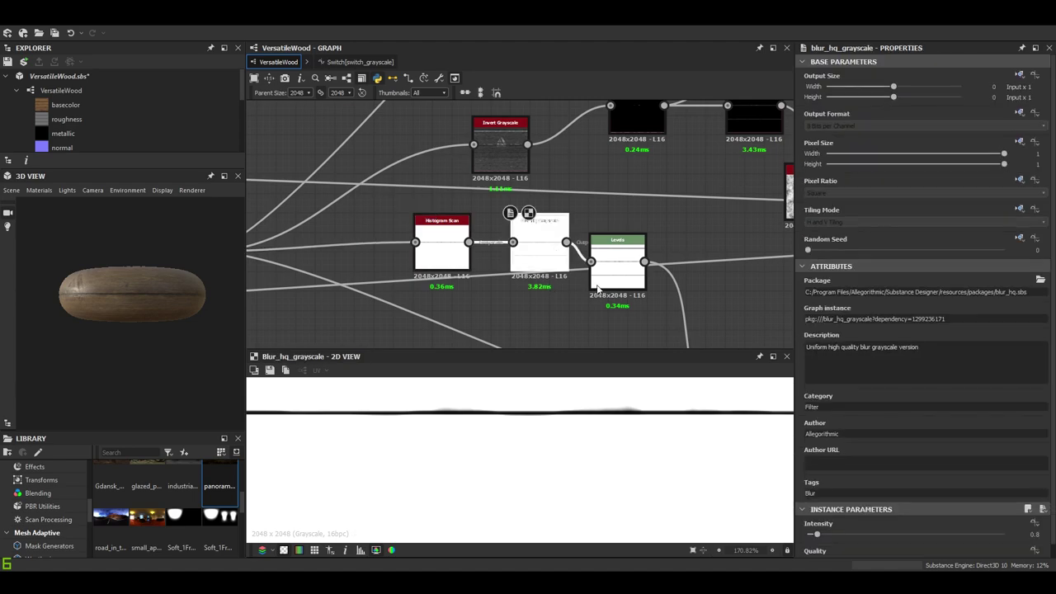
double_click(605, 274)
Preview the Blend annotated for rounded borders and compare it with its Background and Foreground inputs.
middle_click_drag(742, 296, 544, 193)
scroll(635, 277, "down", 3)
scroll(564, 292, "up", 4)
left_click(568, 302)
double_click(568, 302)
scroll(542, 462, "down", 5)
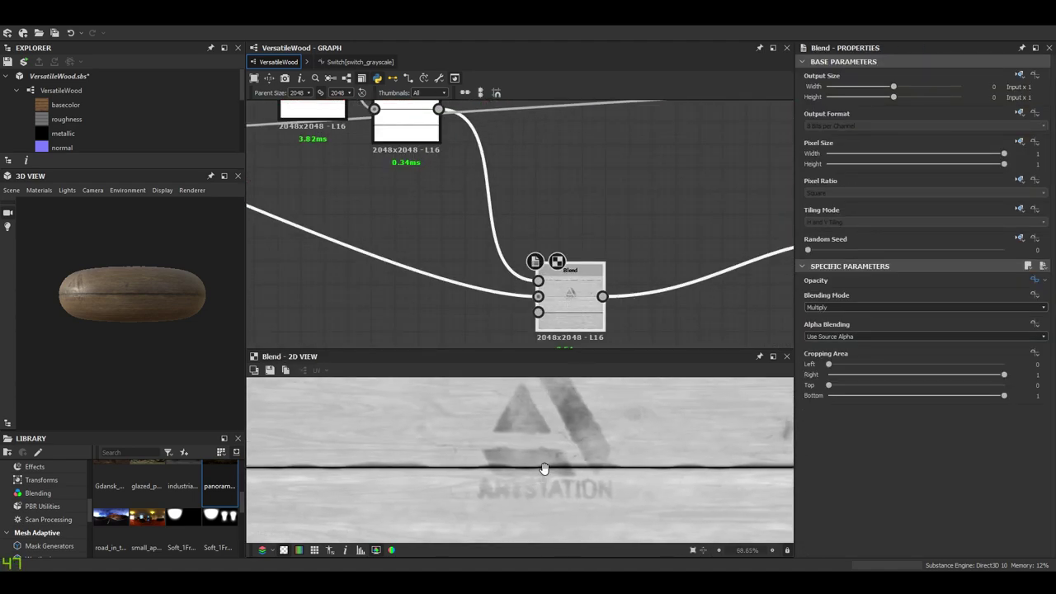
middle_click_drag(542, 469, 542, 445)
middle_click_drag(588, 343, 599, 286)
scroll(599, 287, "up", 3)
middle_click_drag(566, 183, 603, 243)
scroll(604, 245, "down", 2)
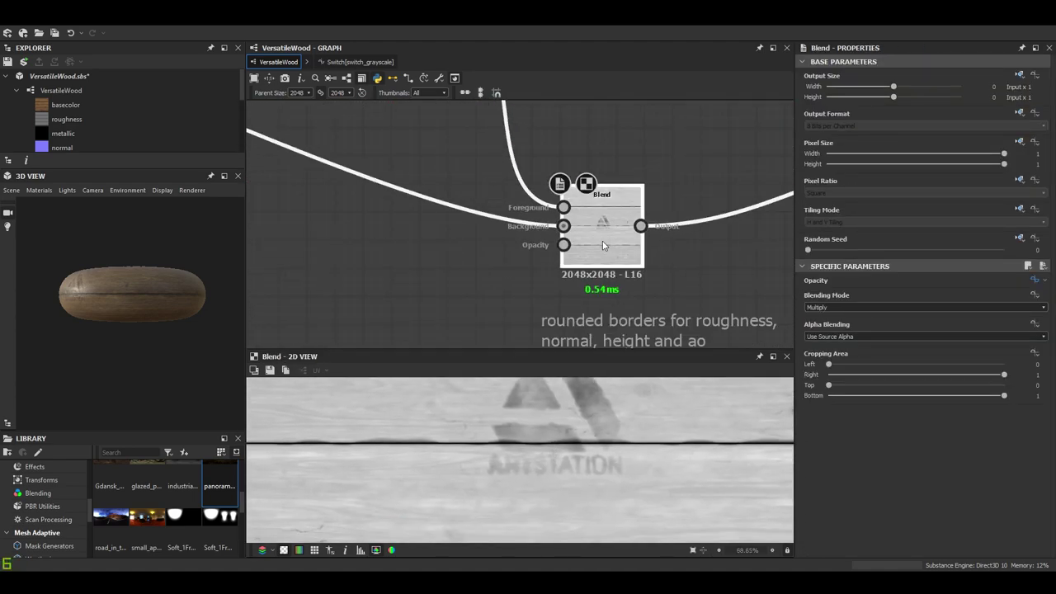
left_click(564, 226)
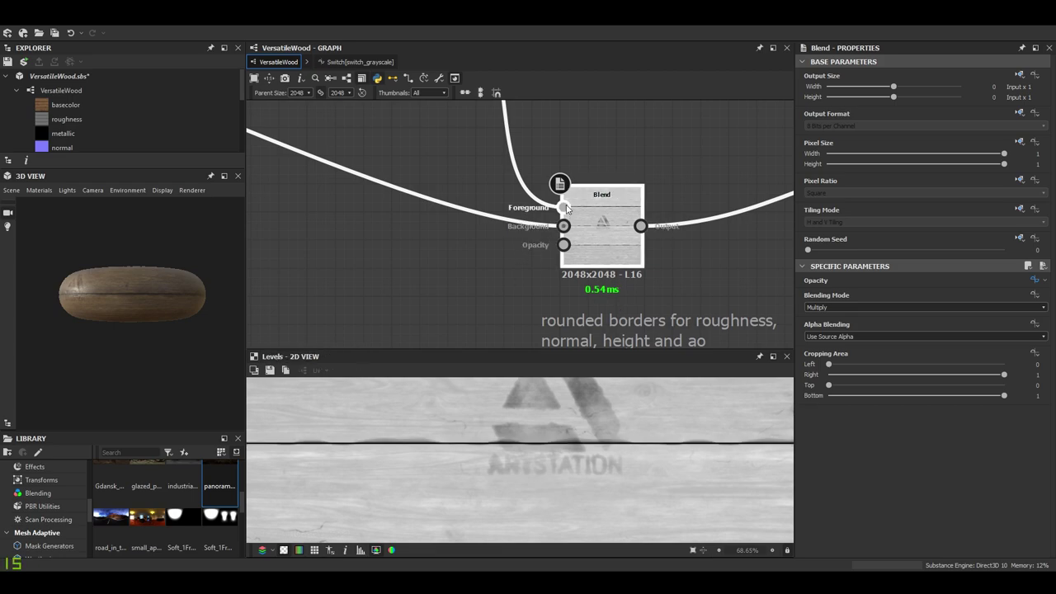
Set the default of the graph's rounded borders input parameter to 1.
double_click(726, 289)
scroll(931, 422, "down", 8)
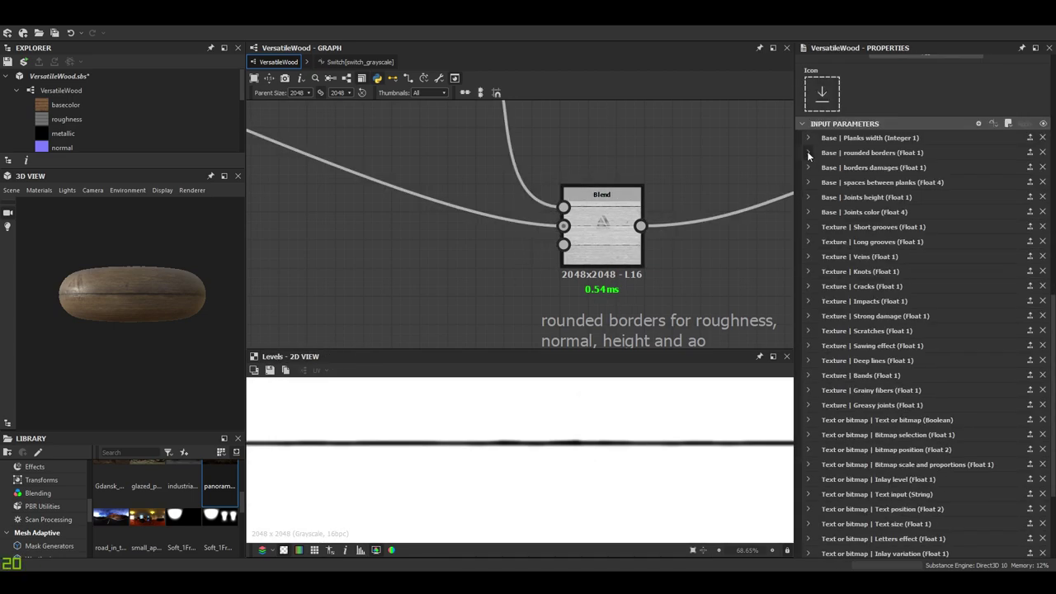
left_click(808, 153)
left_click_drag(893, 254, 935, 257)
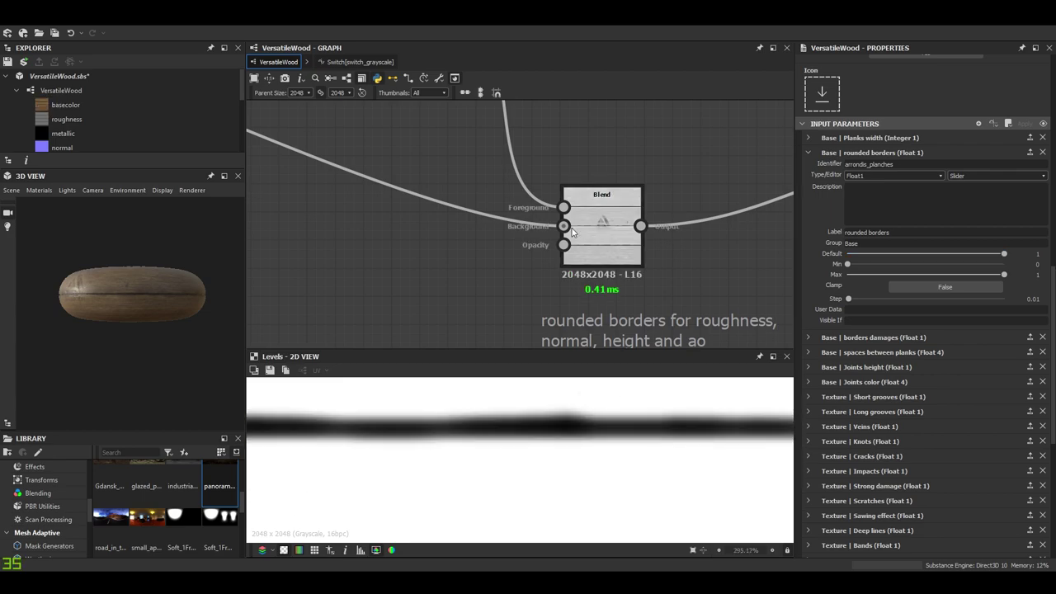
Preview the Blend annotated for rounded borders and set the default of the graph's rounded borders input parameter to 1.
double_click(596, 231)
scroll(570, 434, "down", 5)
scroll(330, 462, "up", 3)
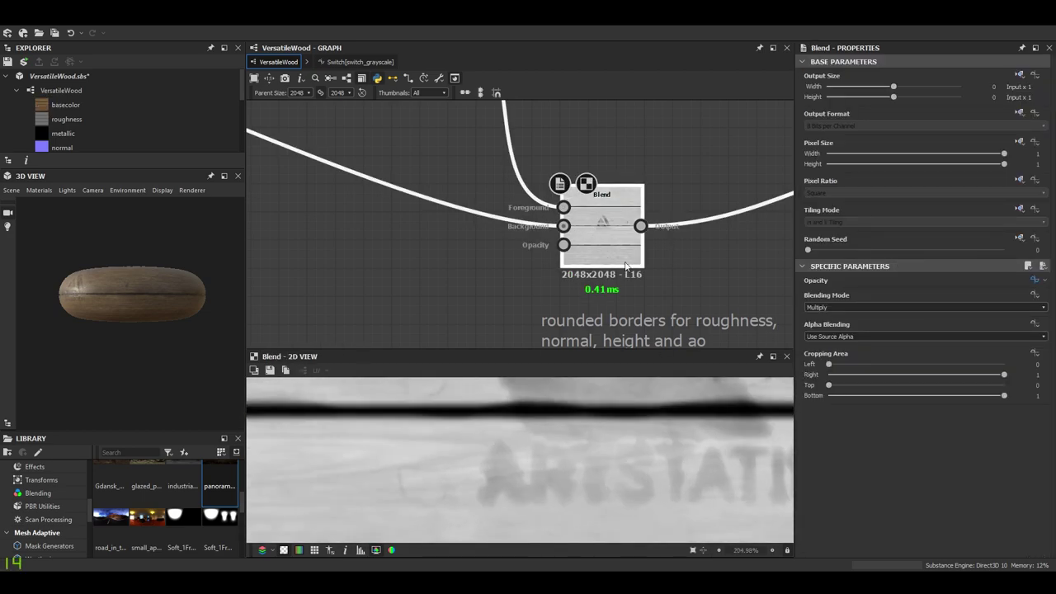
scroll(970, 426, "down", 4)
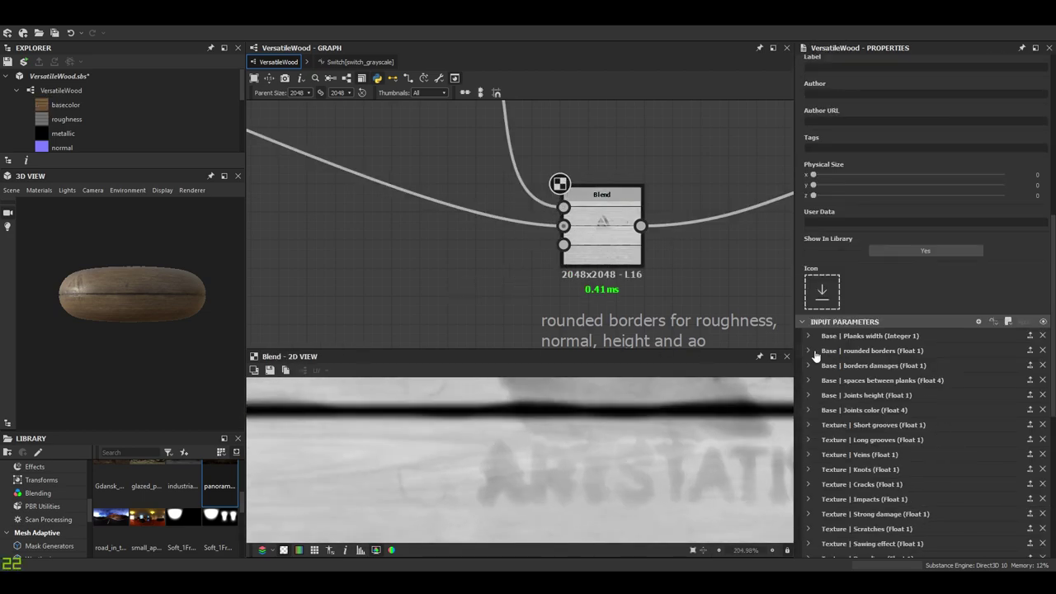
left_click(810, 352)
left_click_drag(974, 451, 1014, 456)
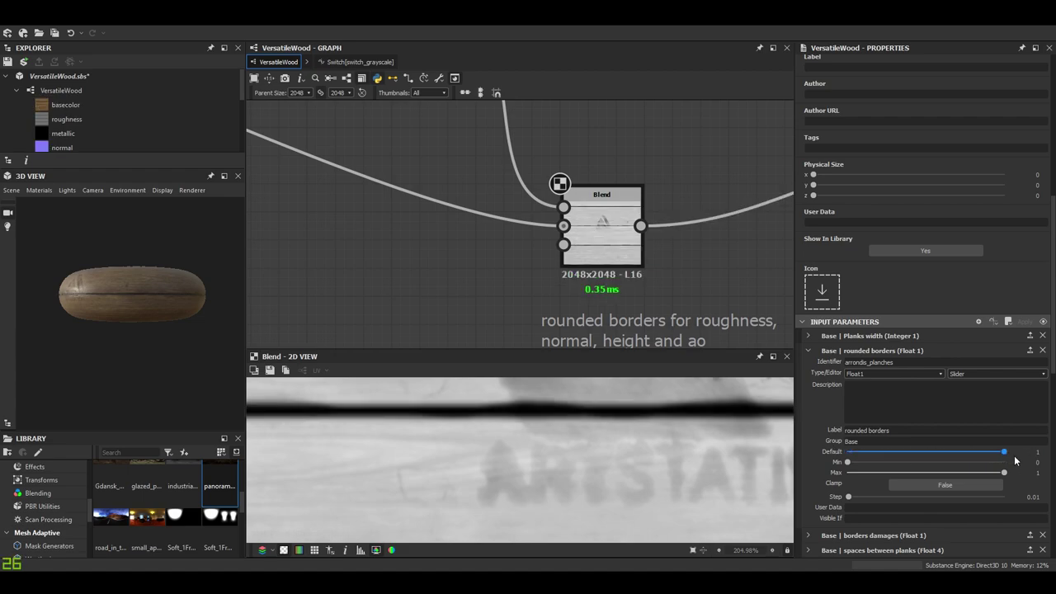
Inspect the opacity function of the Blend annotated for rounded borders for roughness, normal, height and ao, and return to the VersatileWood graph.
scroll(625, 266, "down", 1)
scroll(624, 266, "down", 2)
left_click(628, 260)
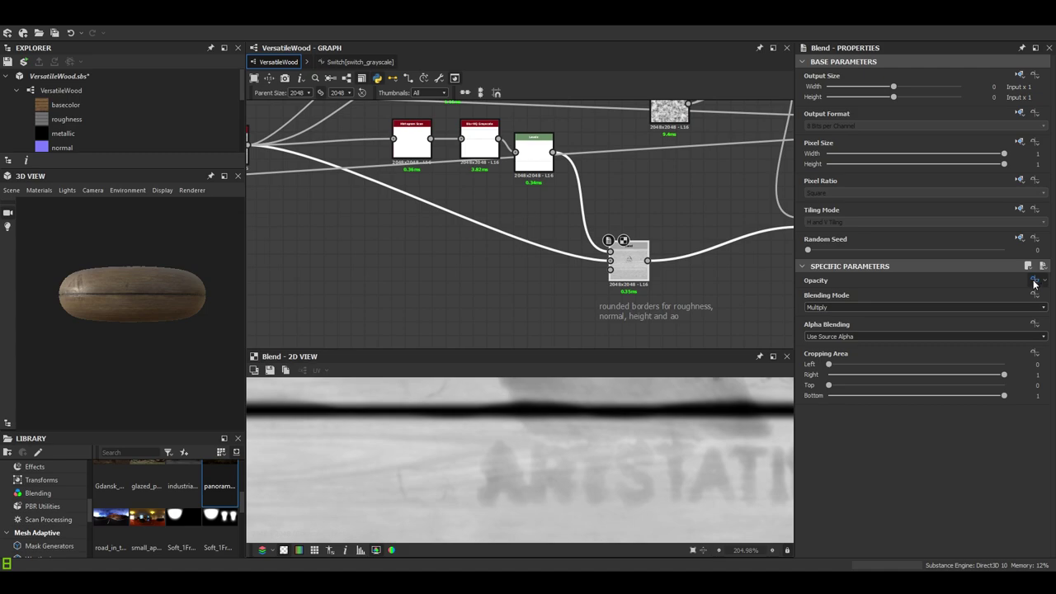
left_click(1035, 281)
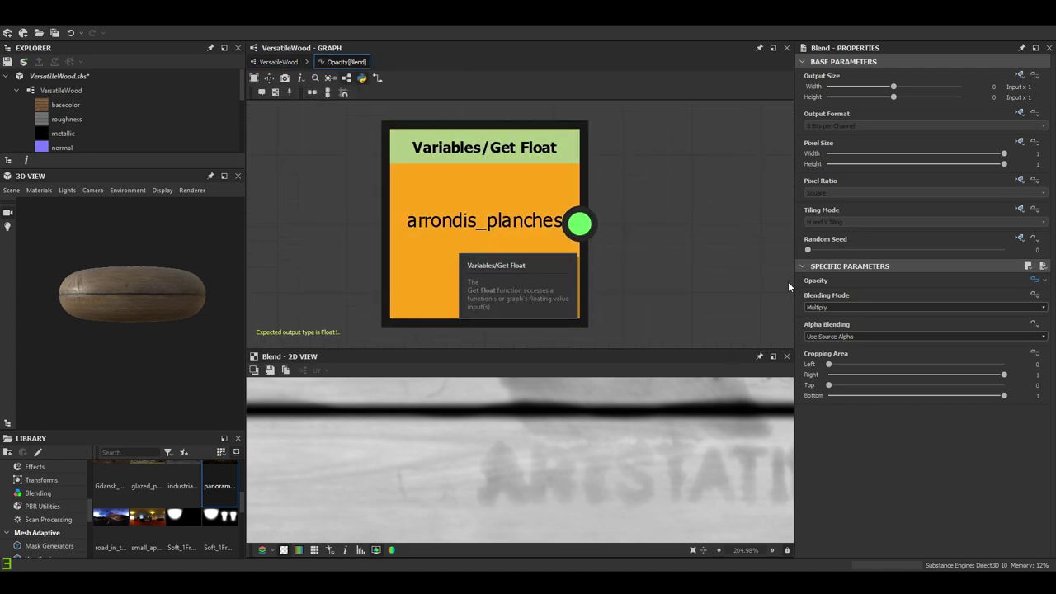
scroll(482, 262, "down", 2)
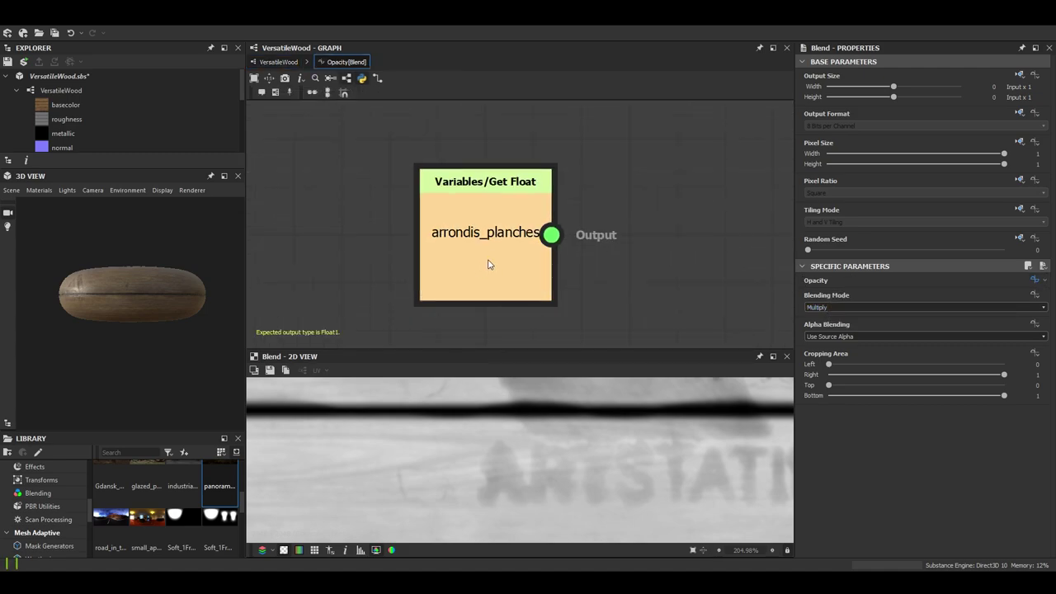
scroll(479, 247, "up", 1)
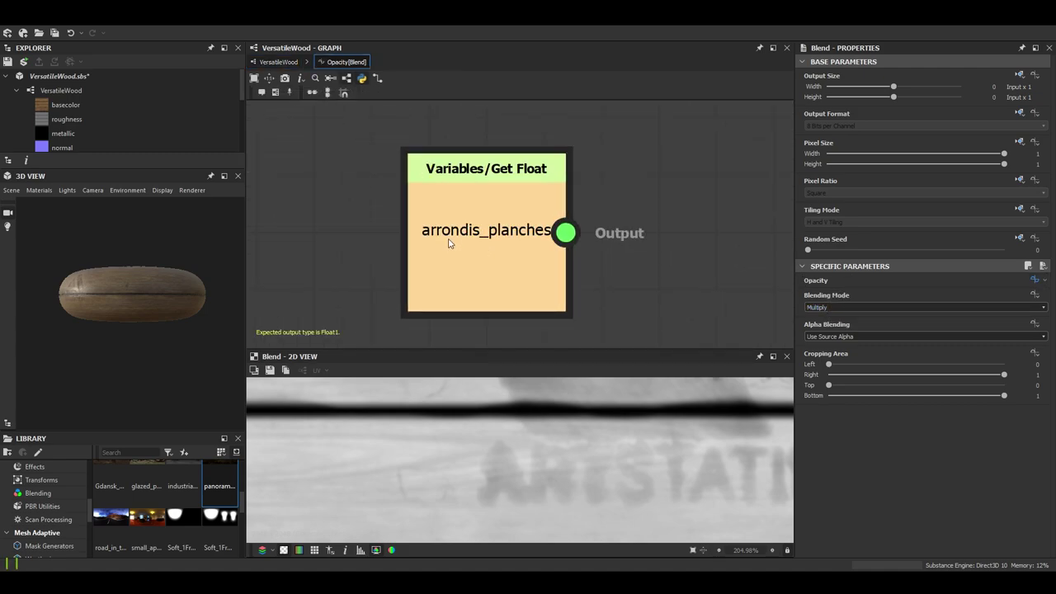
left_click(278, 62)
Preview the colour rounded borders Blend, inspect its opacity function and return to the VersatileWood graph.
scroll(489, 292, "up", 4)
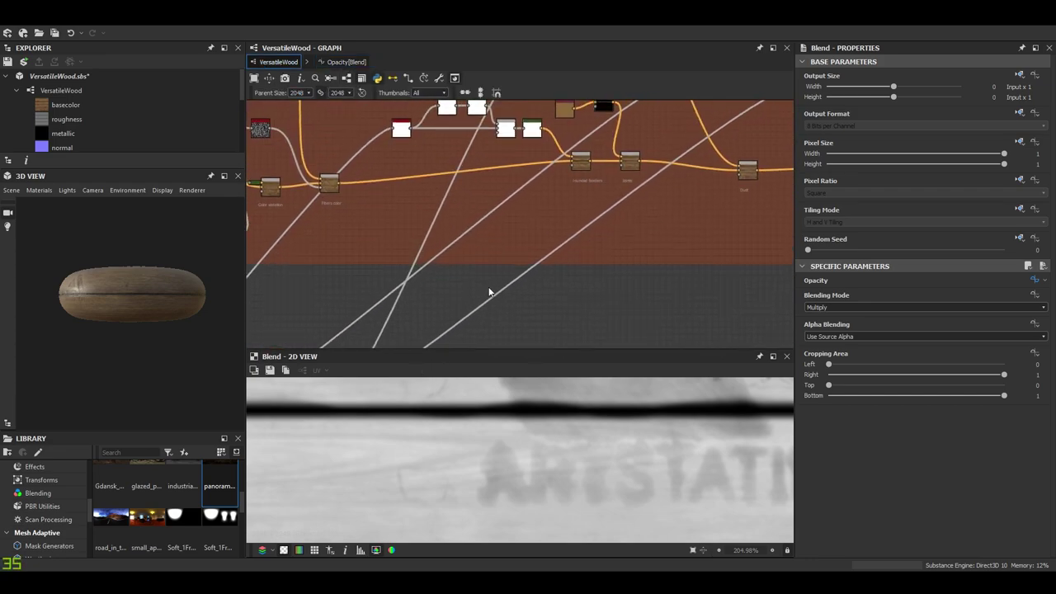
scroll(577, 211, "up", 3)
left_click(487, 243)
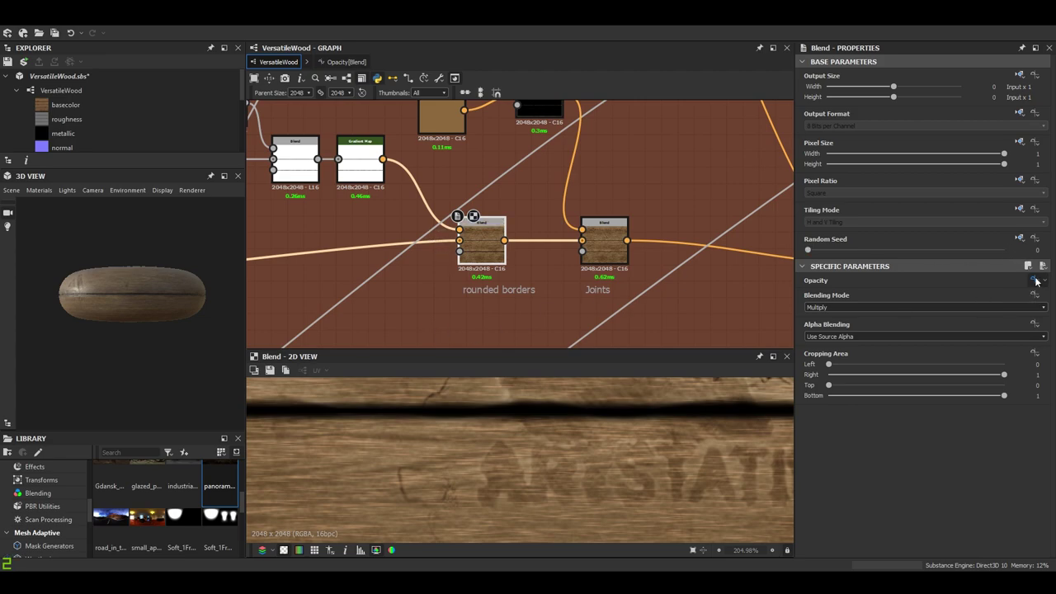
left_click(1035, 280)
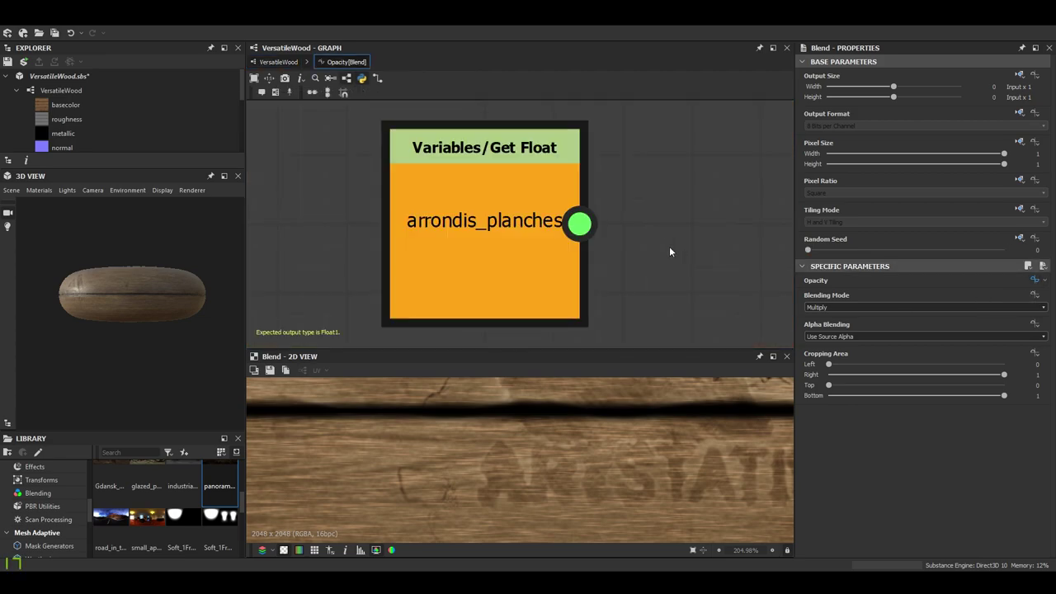
left_click(272, 61)
Preview the Blend annotated as joints for normal, roughness, height and ao, and examine the joint between the planks.
scroll(485, 206, "down", 4)
middle_click_drag(546, 188, 635, 114)
scroll(512, 286, "up", 5)
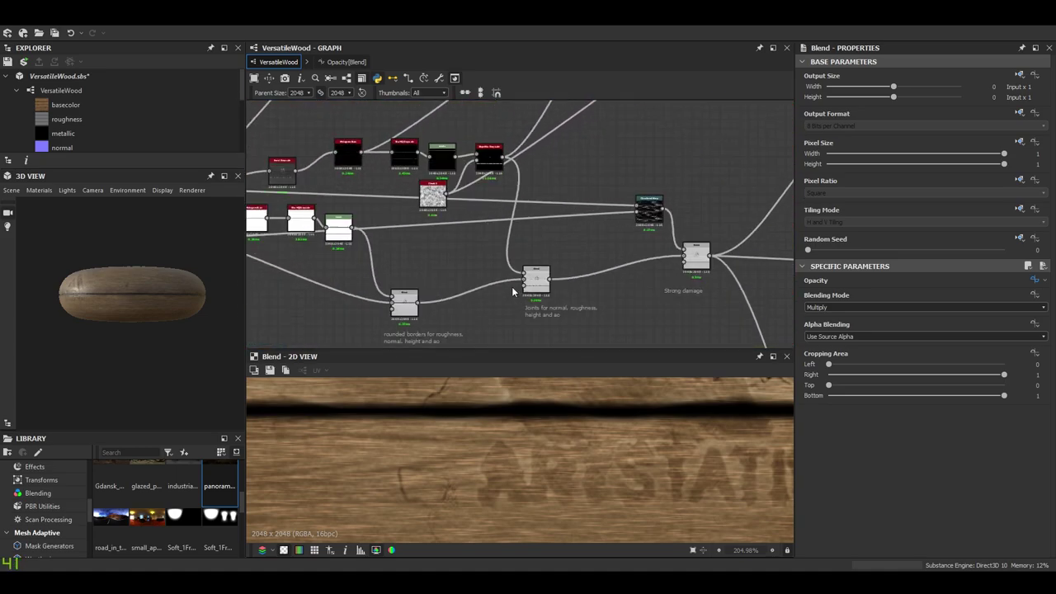
scroll(540, 262, "up", 1)
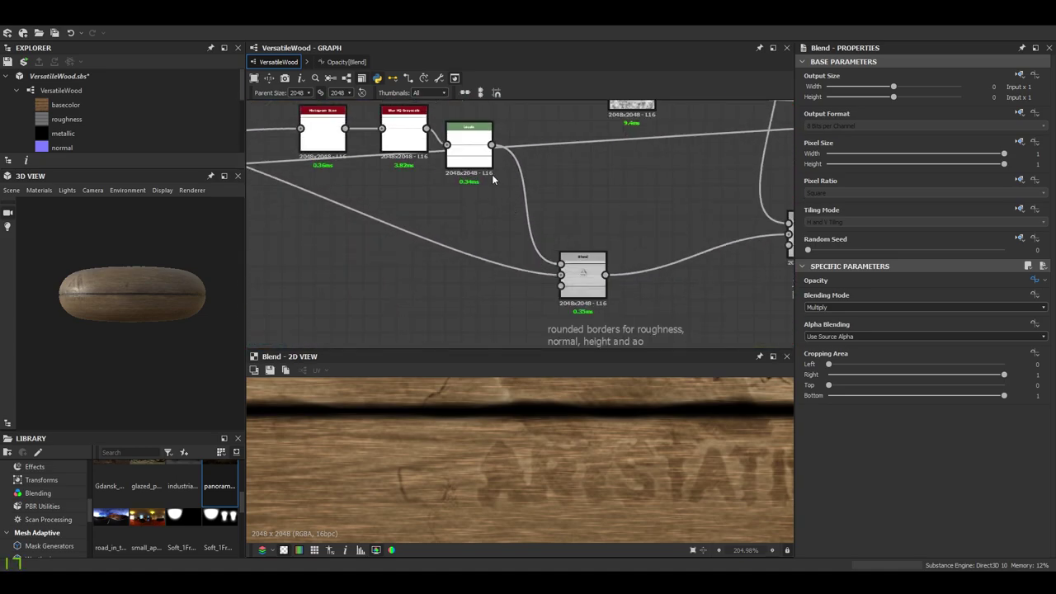
left_click_drag(492, 174, 493, 196)
middle_click_drag(614, 284, 394, 305)
double_click(588, 262)
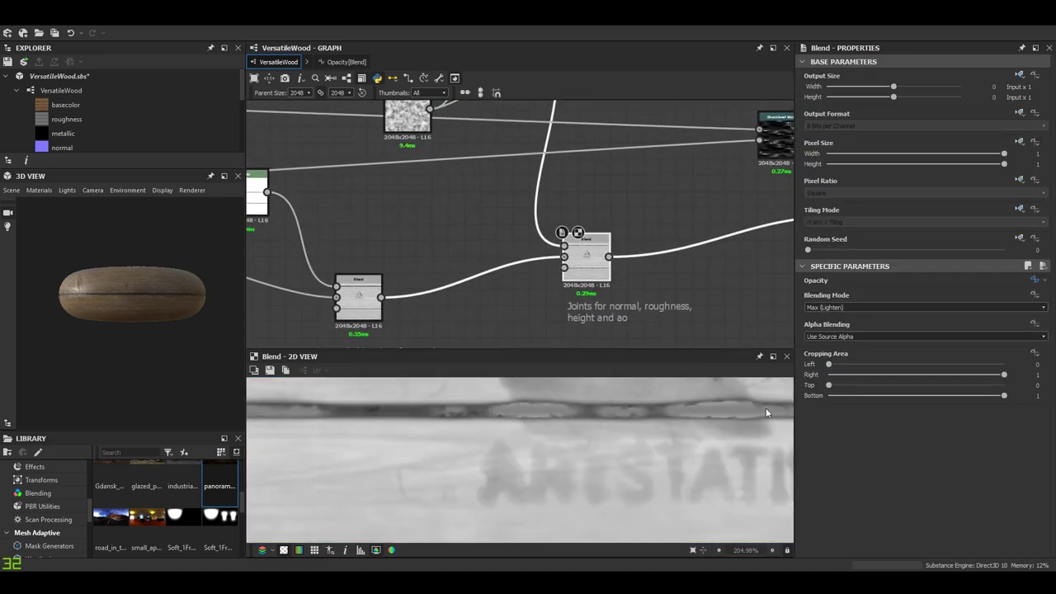
scroll(578, 408, "down", 5)
middle_click_drag(578, 410, 615, 439)
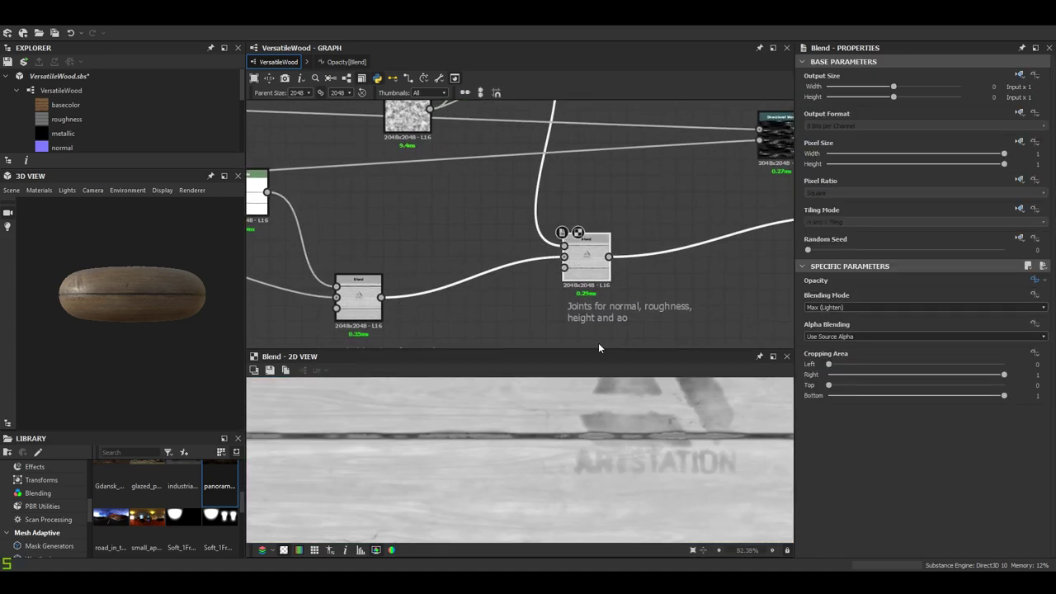
Preview the Slope Blur Grayscale node feeding the joints Blend and compare it with the Blend's result.
middle_click_drag(510, 174, 652, 342)
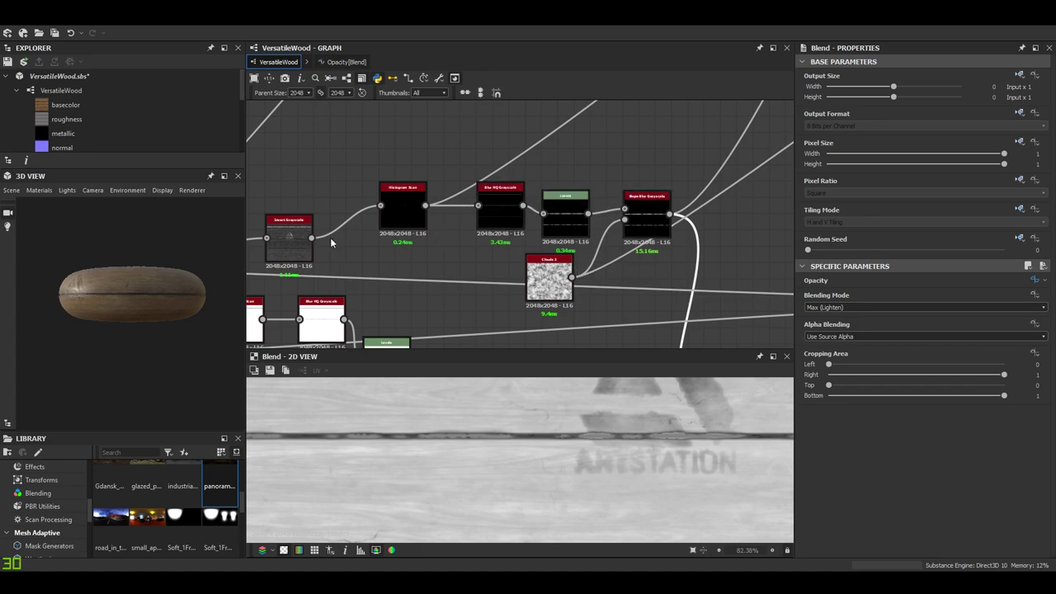
double_click(647, 208)
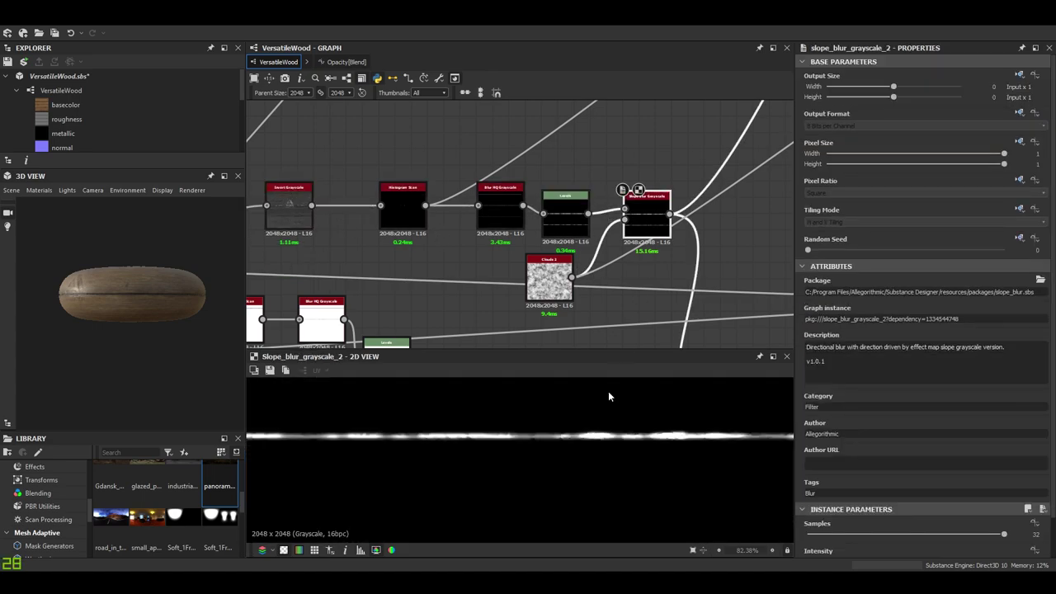
scroll(559, 423, "down", 7)
middle_click_drag(557, 423, 551, 545)
scroll(509, 422, "up", 7)
middle_click_drag(680, 270, 518, 132)
double_click(567, 286)
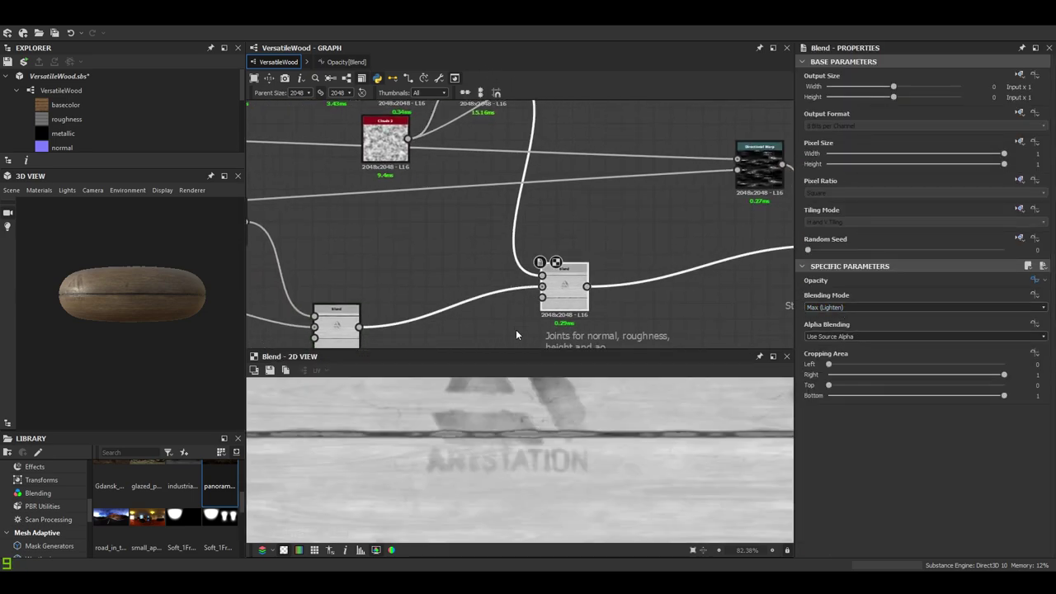
scroll(561, 293, "down", 3)
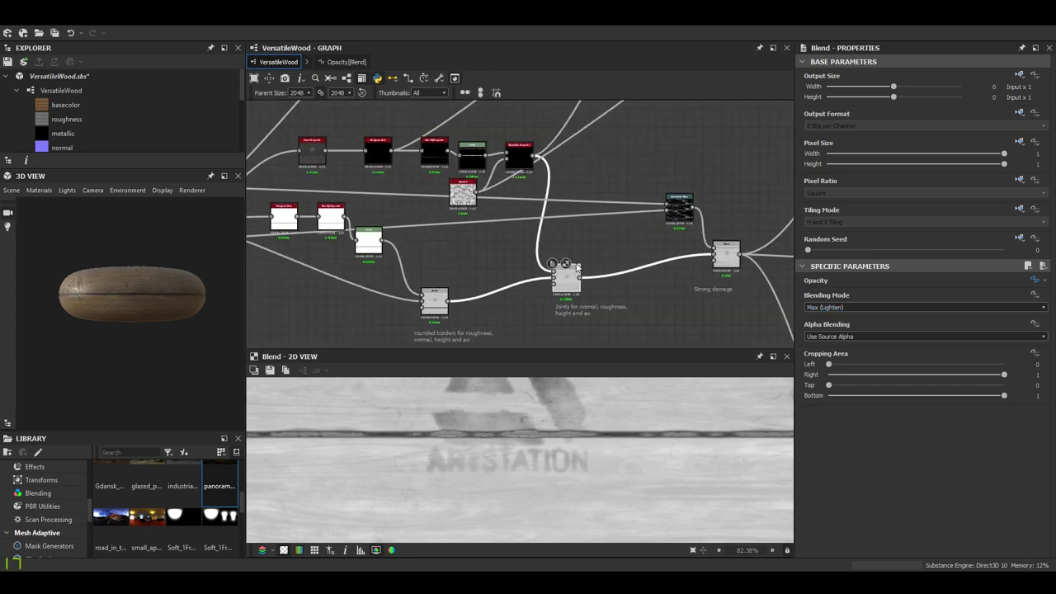
scroll(583, 288, "up", 3)
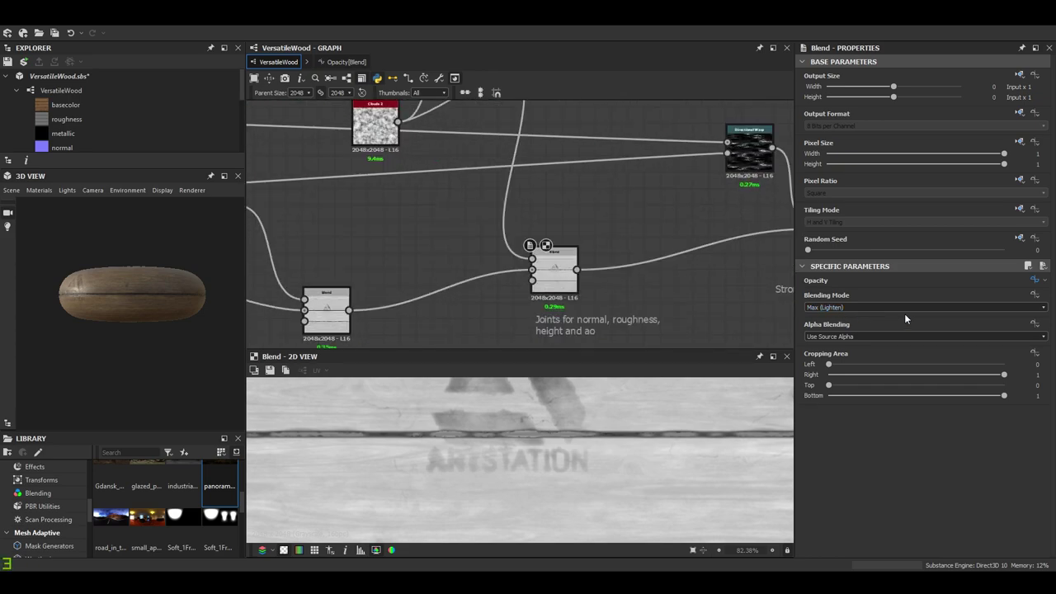
Set the default of the graph's Joints height input parameter to 0.51.
scroll(906, 334, "down", 6)
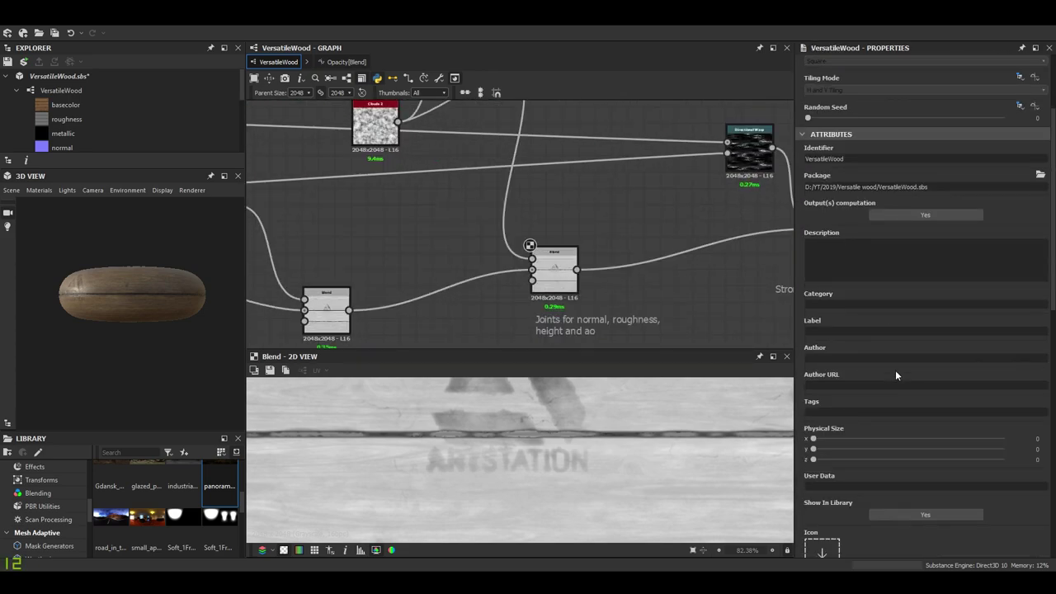
scroll(895, 370, "down", 2)
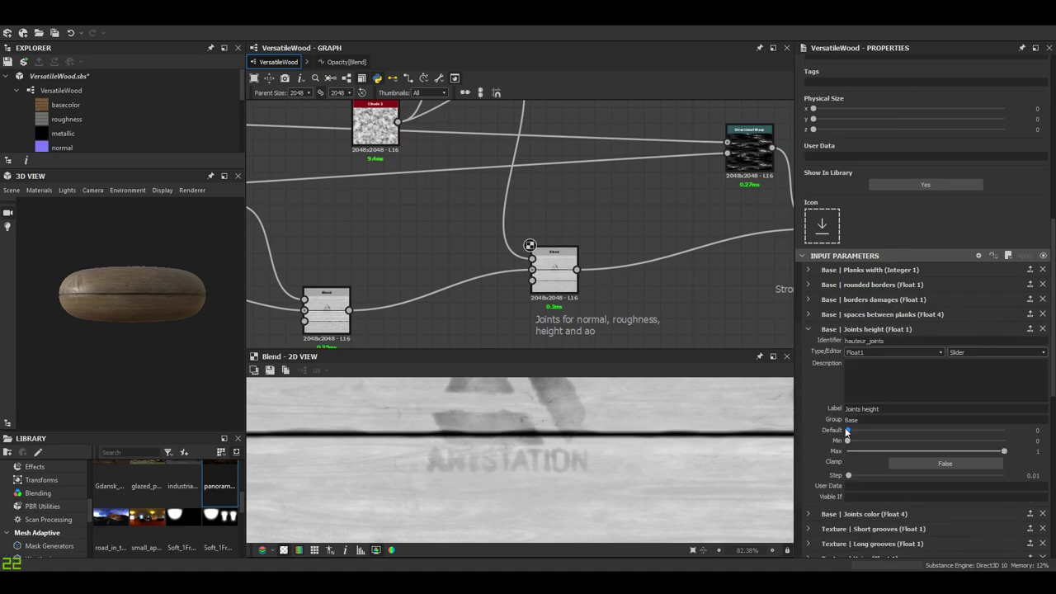
scroll(529, 445, "up", 4)
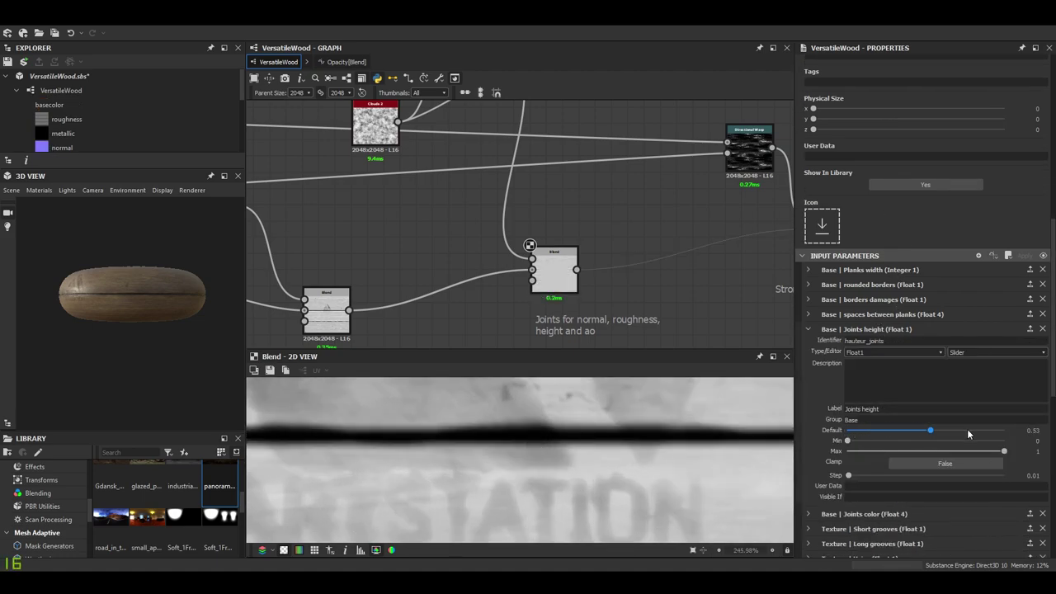
left_click_drag(968, 430, 927, 431)
Preview the colour Blend annotated Joints beside the rounded borders Blend and examine the joint up close.
scroll(476, 211, "down", 2)
middle_click_drag(477, 210, 481, 238)
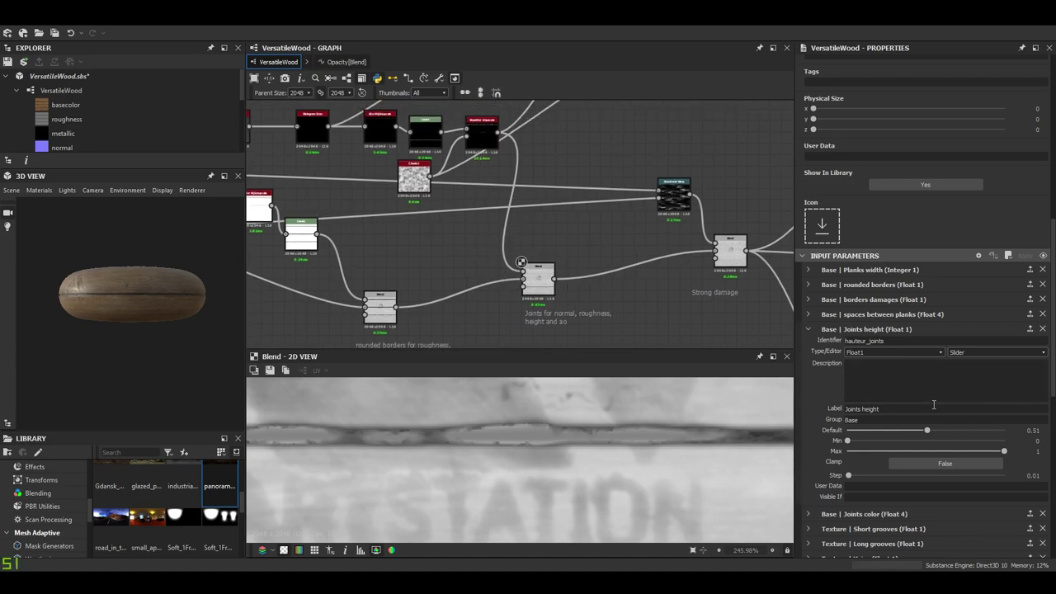
scroll(637, 165, "down", 4)
middle_click_drag(641, 165, 519, 289)
scroll(519, 286, "up", 4)
middle_click_drag(305, 232, 543, 198)
scroll(542, 198, "up", 2)
left_click(543, 198)
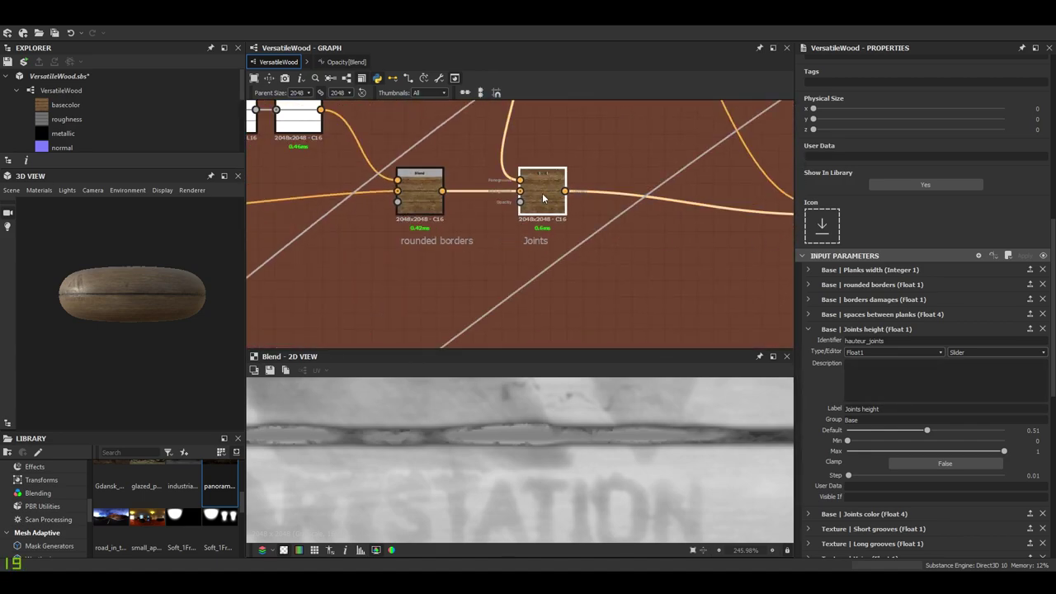
double_click(543, 198)
scroll(613, 221, "down", 2)
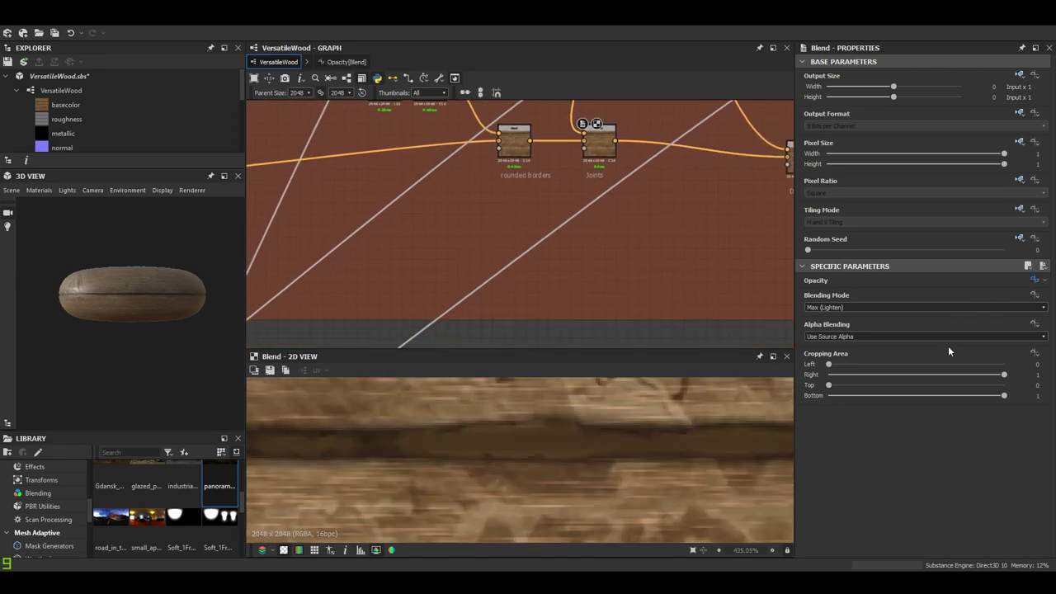
Set the Joints height default to 0 and examine the plank joint in the 2D and 3D previews.
double_click(729, 289)
scroll(840, 320, "down", 5)
left_click(807, 329)
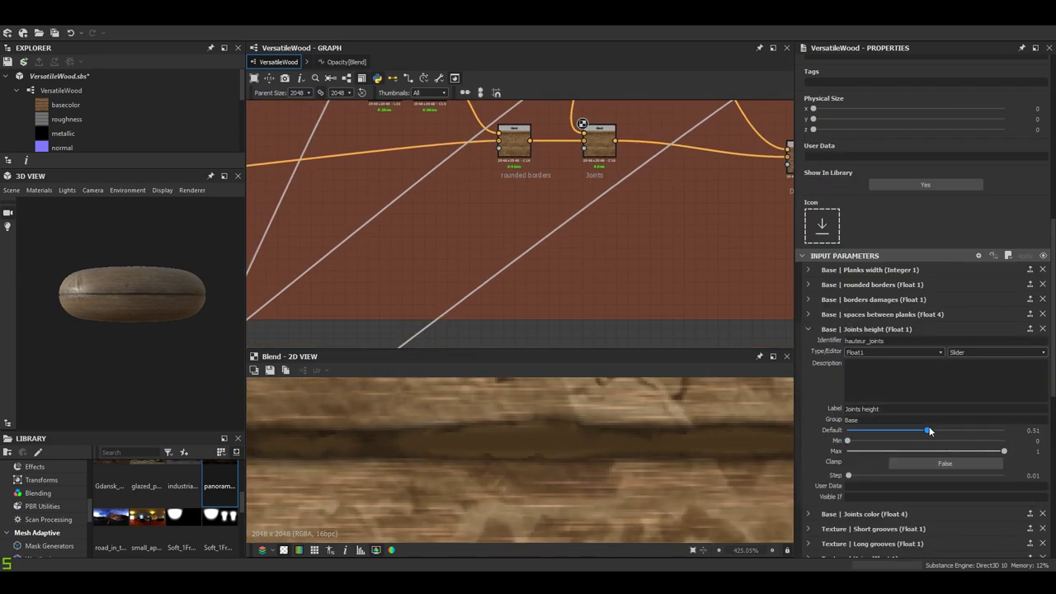
left_click_drag(873, 431, 848, 431)
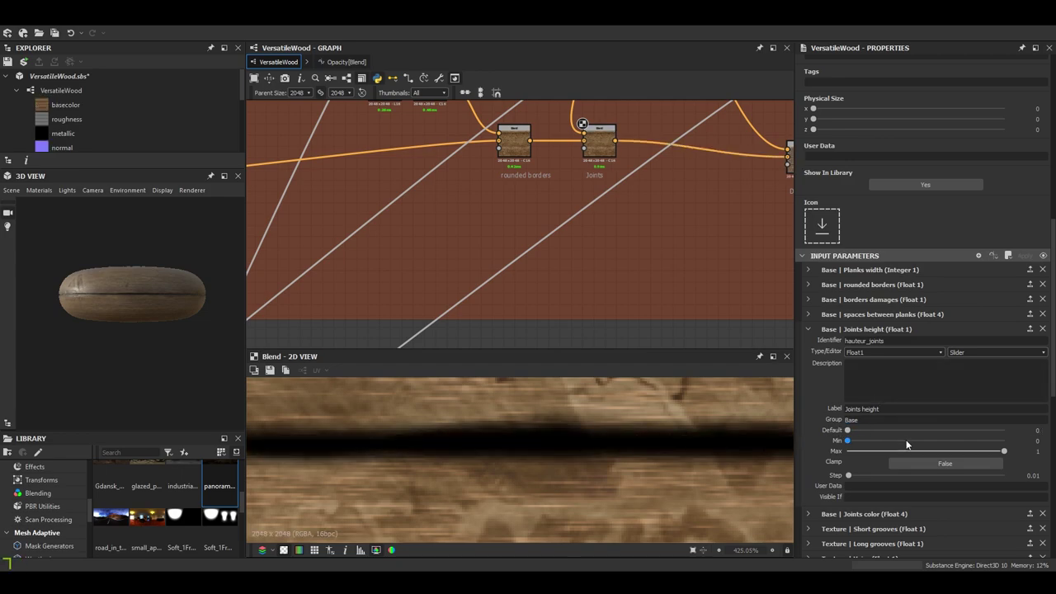
scroll(519, 444, "down", 3)
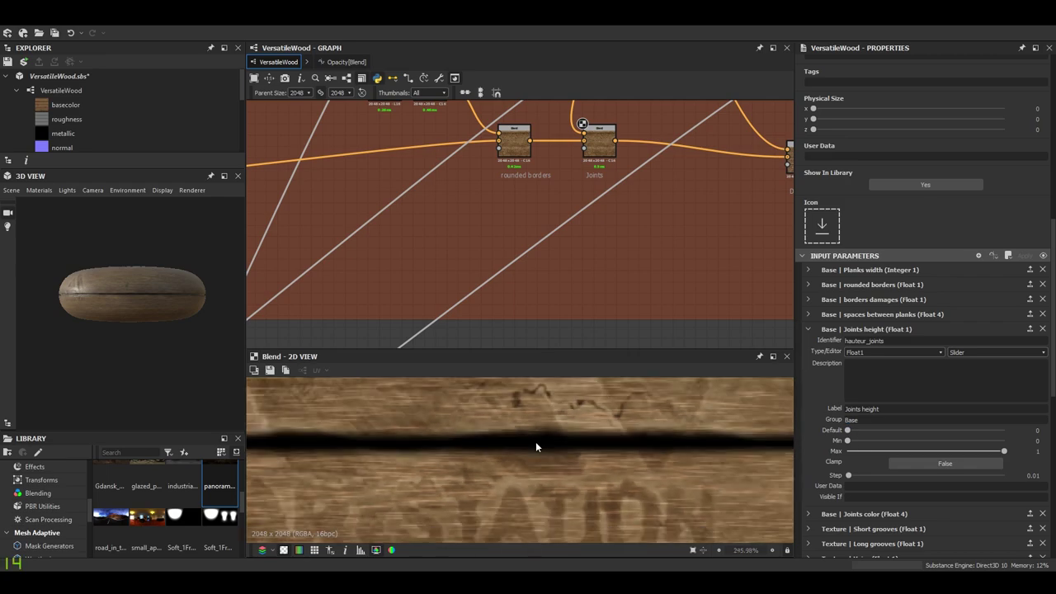
scroll(87, 294, "up", 5)
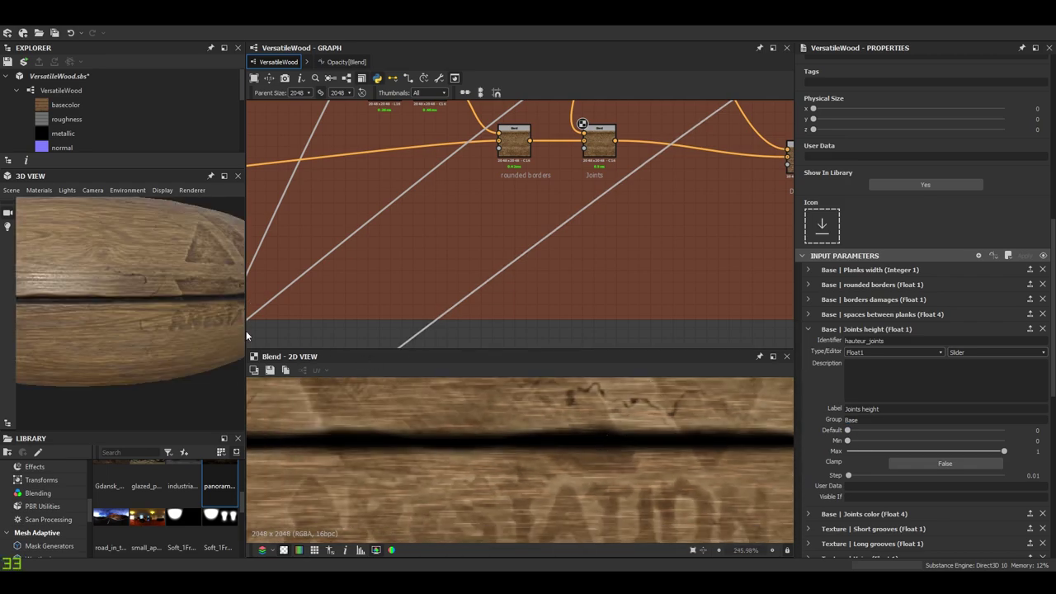
left_click_drag(88, 294, 293, 360)
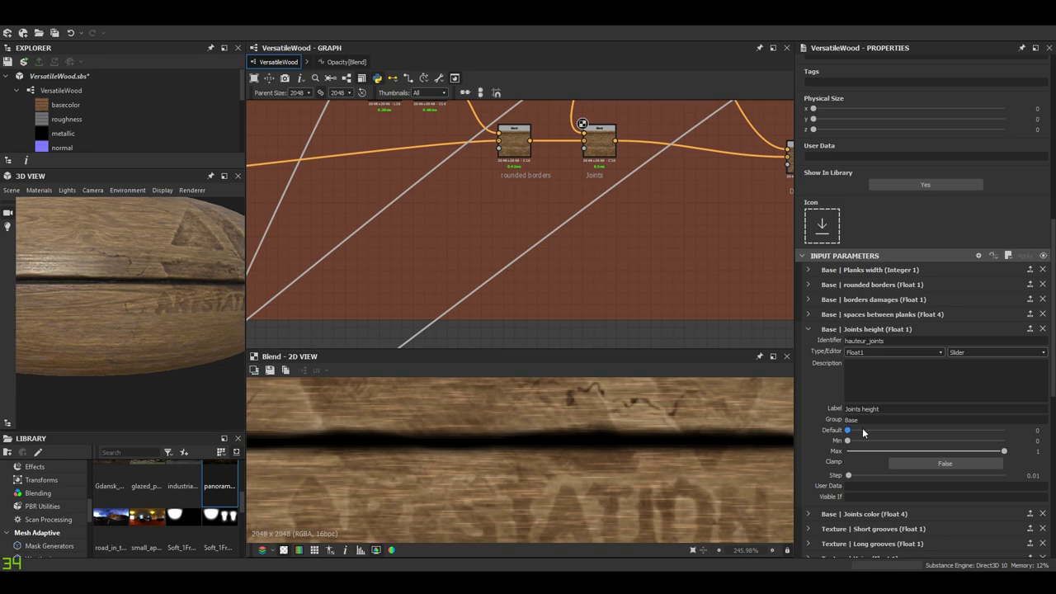
Set the Joints height default to 0.46 and examine the plank joint on the 3D model.
left_click_drag(951, 430, 920, 440)
scroll(464, 237, "down", 3)
left_click_drag(148, 240, 11, 193)
left_click(11, 192)
left_click(89, 327)
left_click_drag(91, 328, 169, 316)
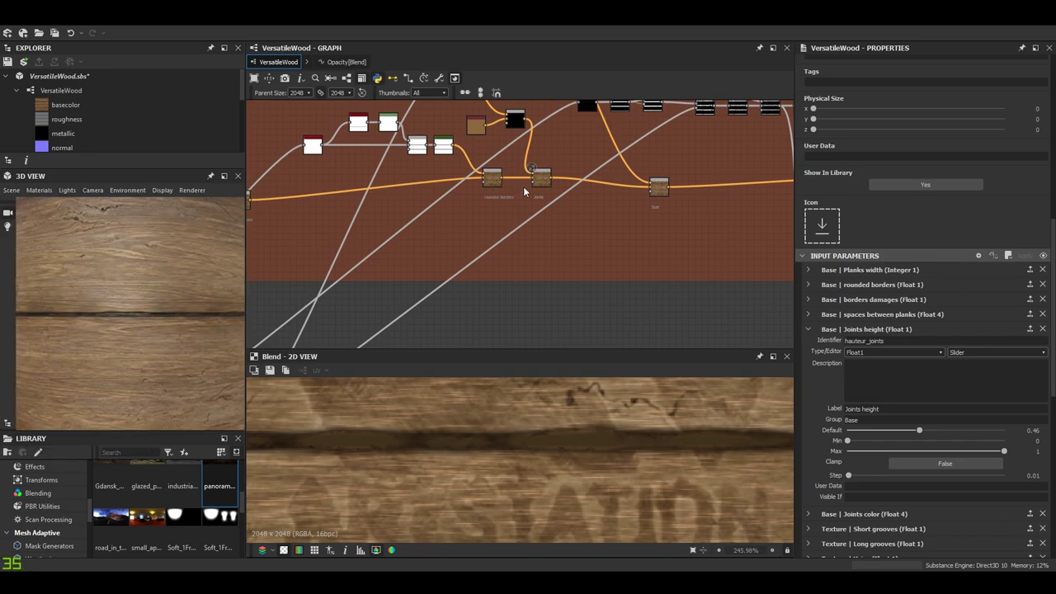
Look over the colour Joints Blend and the surrounding graph, including the wood carving and Roughness sections.
middle_click_drag(523, 192, 547, 211)
scroll(547, 211, "up", 3)
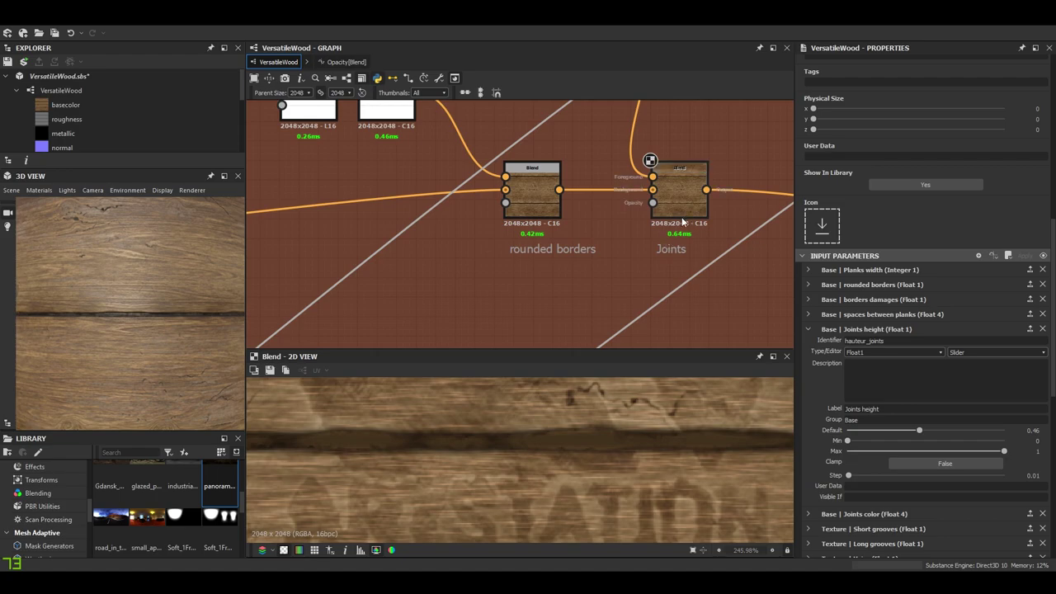
scroll(660, 219, "down", 5)
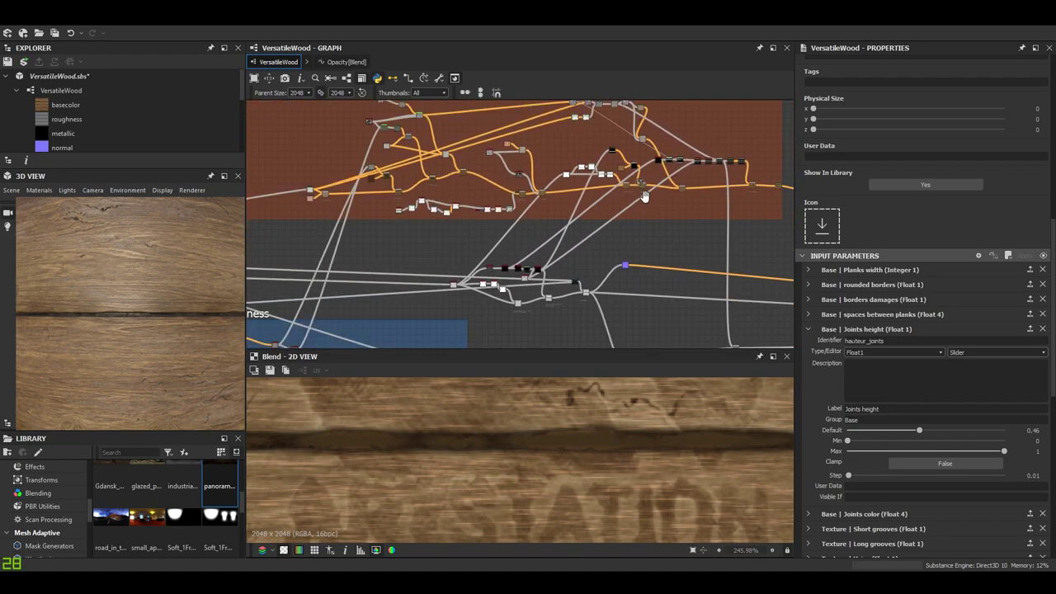
middle_click_drag(644, 197, 607, 180)
scroll(596, 170, "down", 2)
middle_click_drag(272, 203, 407, 195)
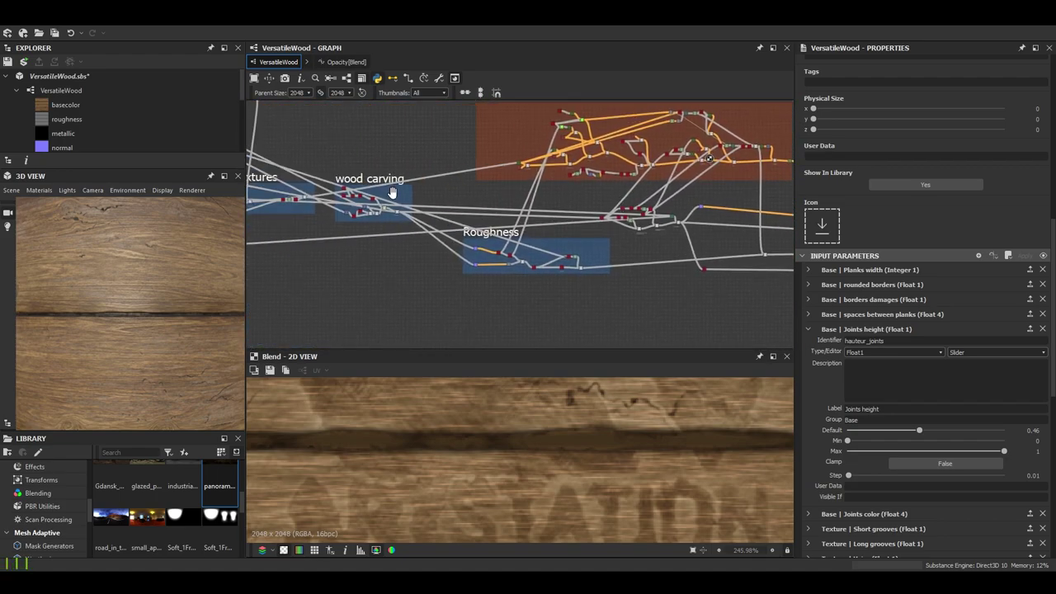
scroll(593, 204, "up", 6)
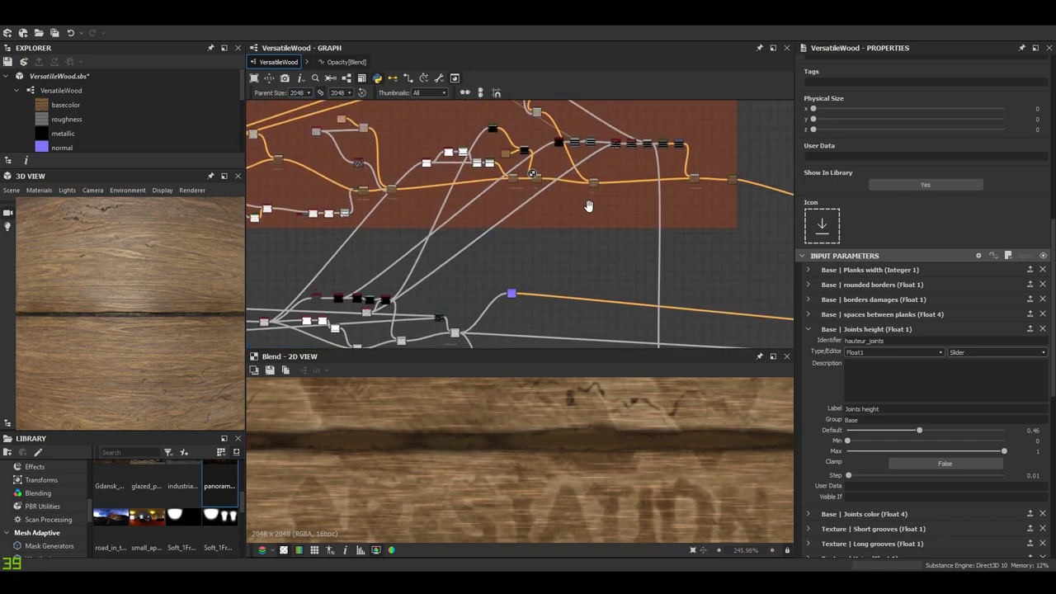
Locate the Strong damage section past the joints nodes and preview the Directional Warp that feeds its Blend.
left_click_drag(140, 319, 183, 276)
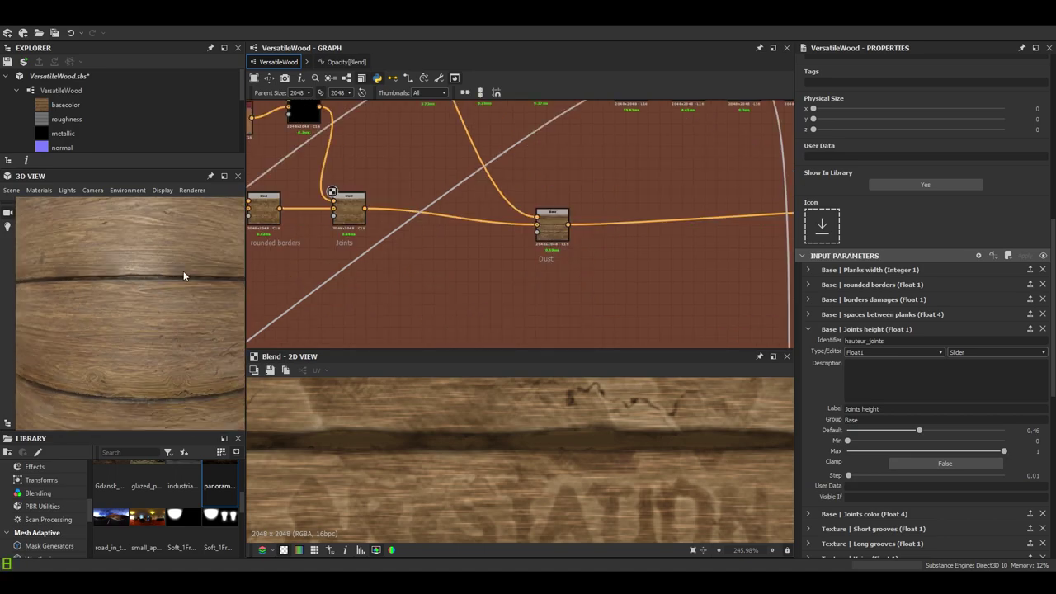
middle_click_drag(490, 262, 530, 252)
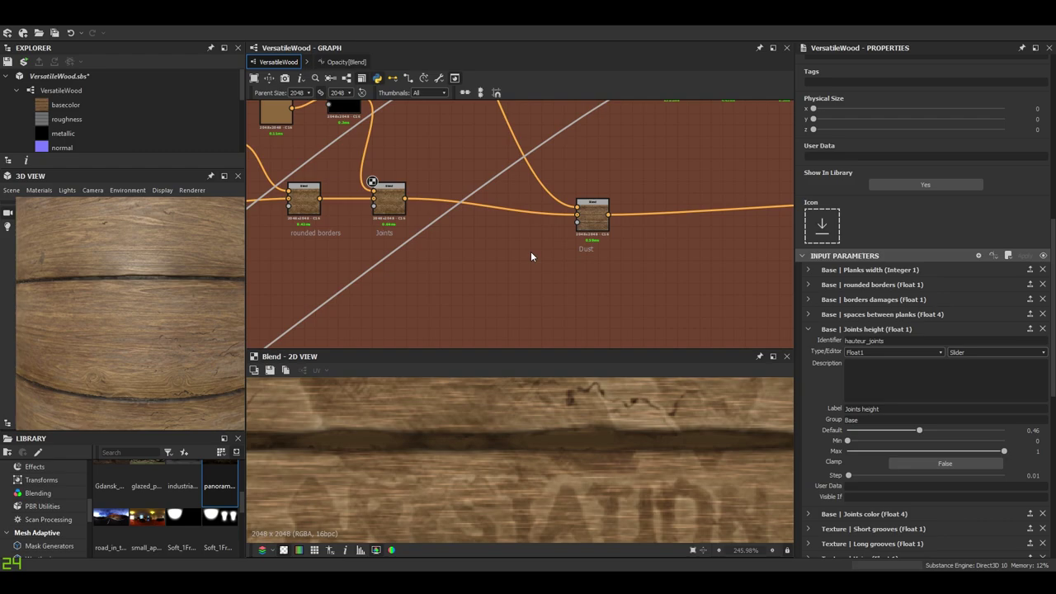
left_click_drag(129, 282, 148, 291)
scroll(149, 317, "up", 3)
scroll(146, 291, "down", 1)
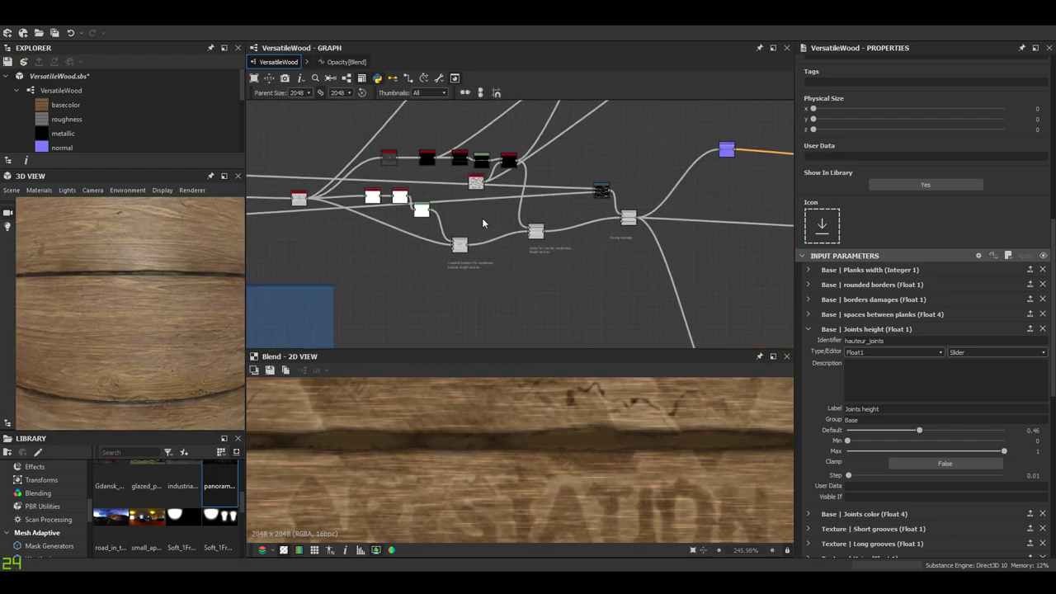
scroll(695, 233, "up", 3)
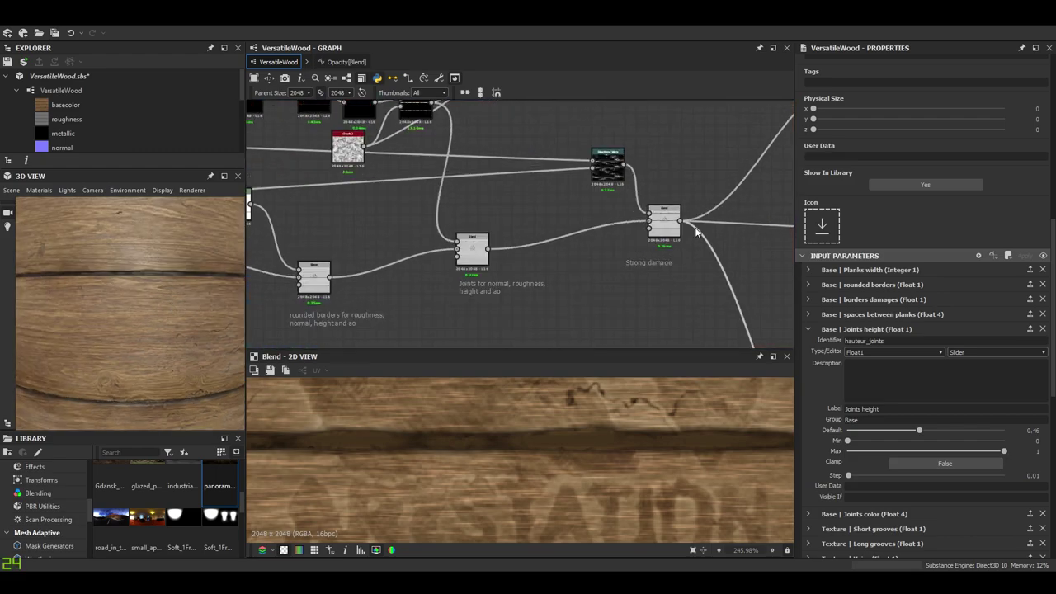
scroll(670, 212, "up", 3)
scroll(528, 157, "down", 4)
double_click(531, 132)
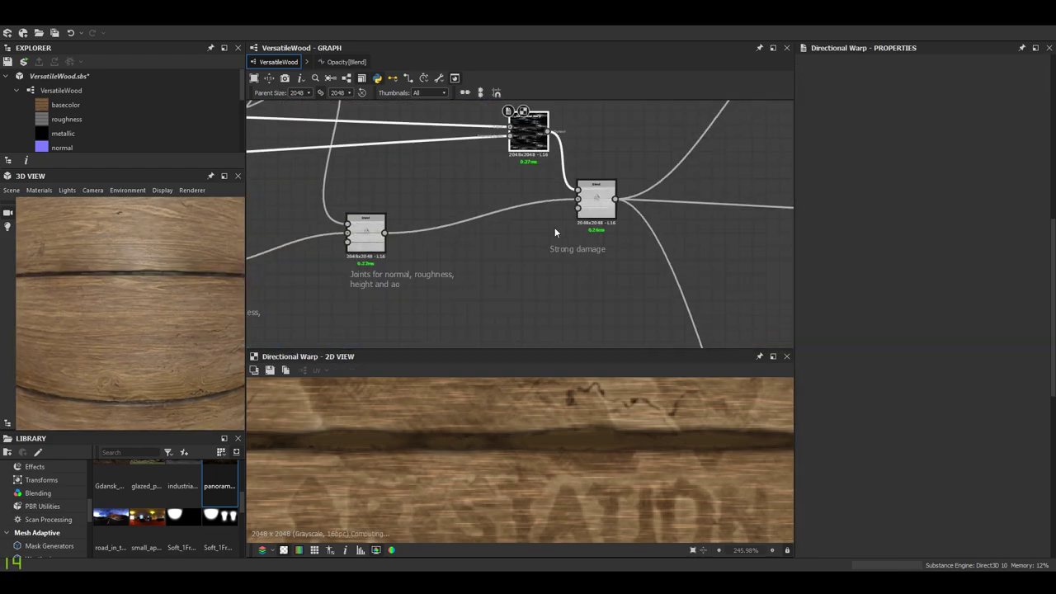
scroll(606, 457, "down", 5)
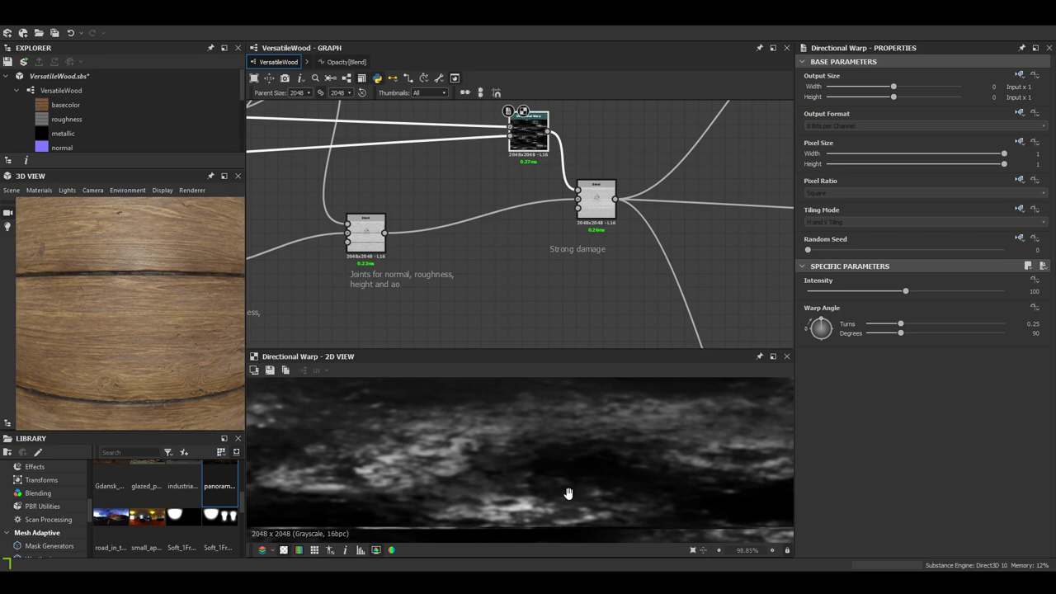
Preview the Strong damage Blend, then the Levels image feeding the Directional Warp's intensity input.
double_click(597, 216)
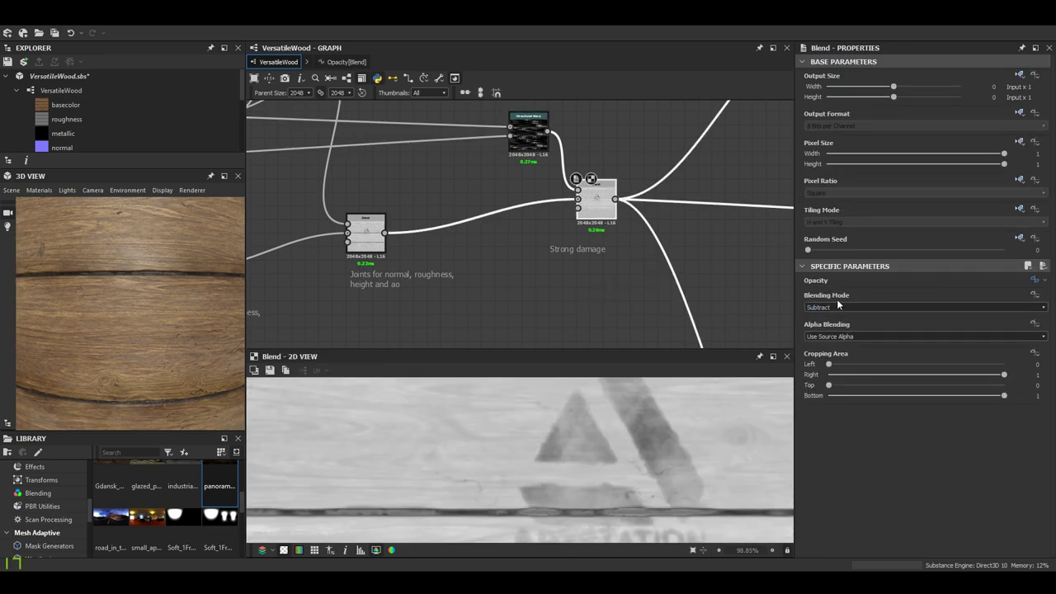
double_click(513, 138)
middle_click_drag(539, 175, 593, 260)
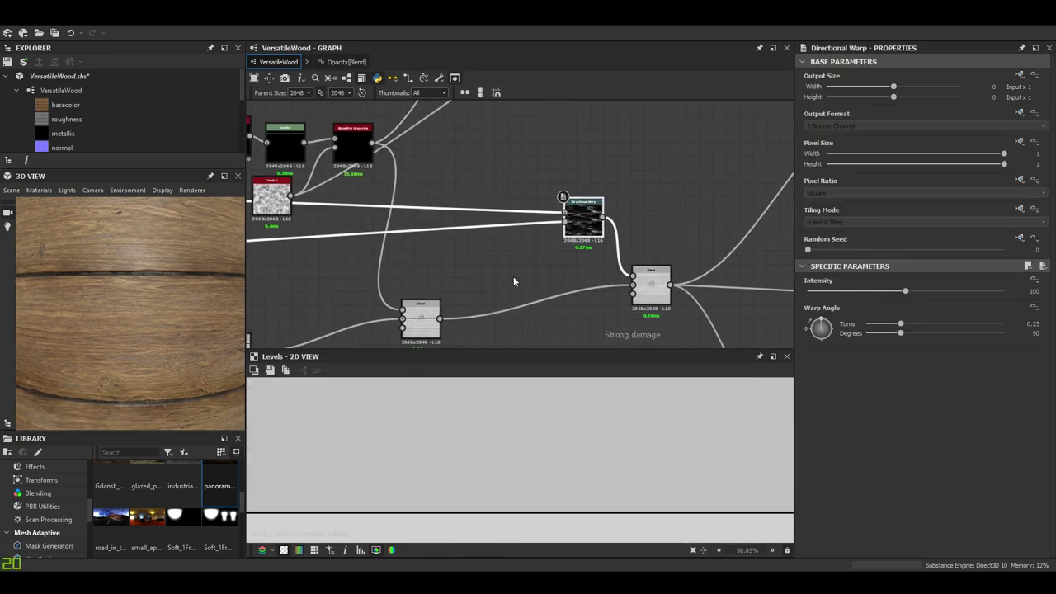
Set the Strong damage default to 1 and examine the damaged wood up close on the 3D model.
left_click_drag(175, 330, 185, 313)
left_click(510, 281)
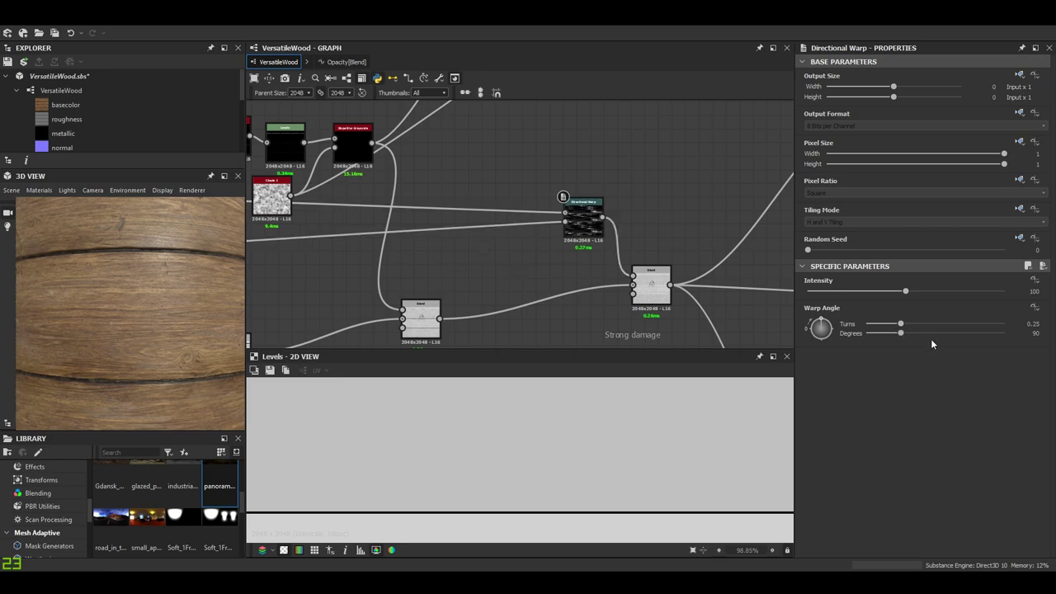
left_click(808, 216)
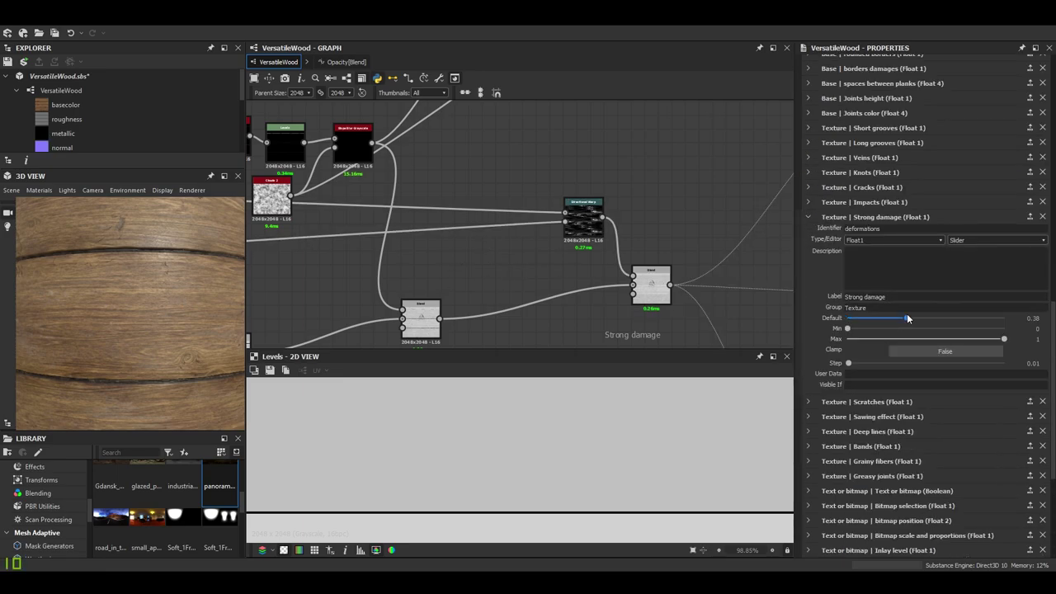
left_click_drag(906, 318, 1005, 320)
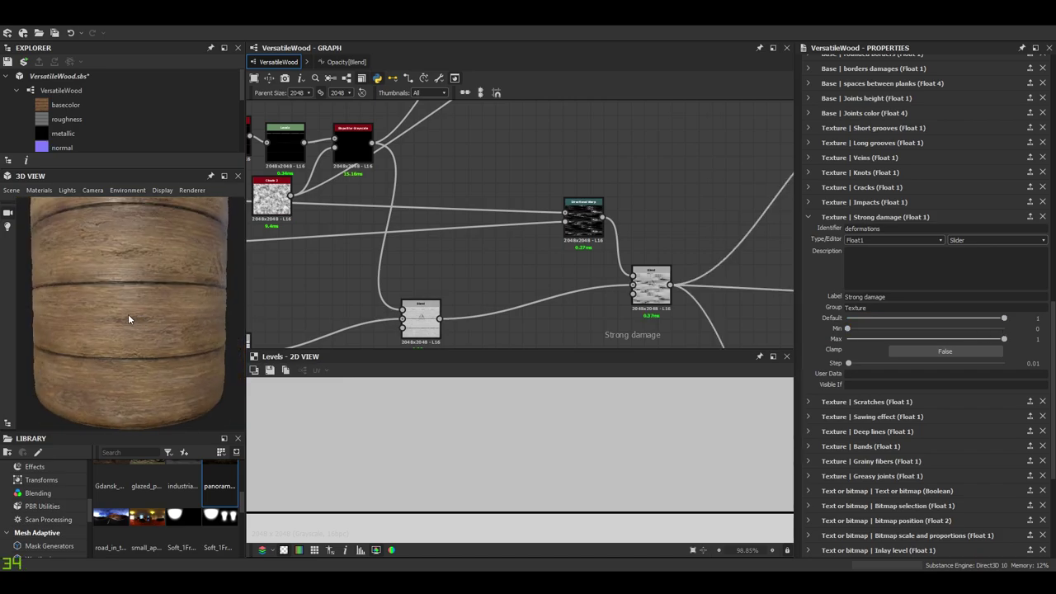
scroll(128, 314, "up", 5)
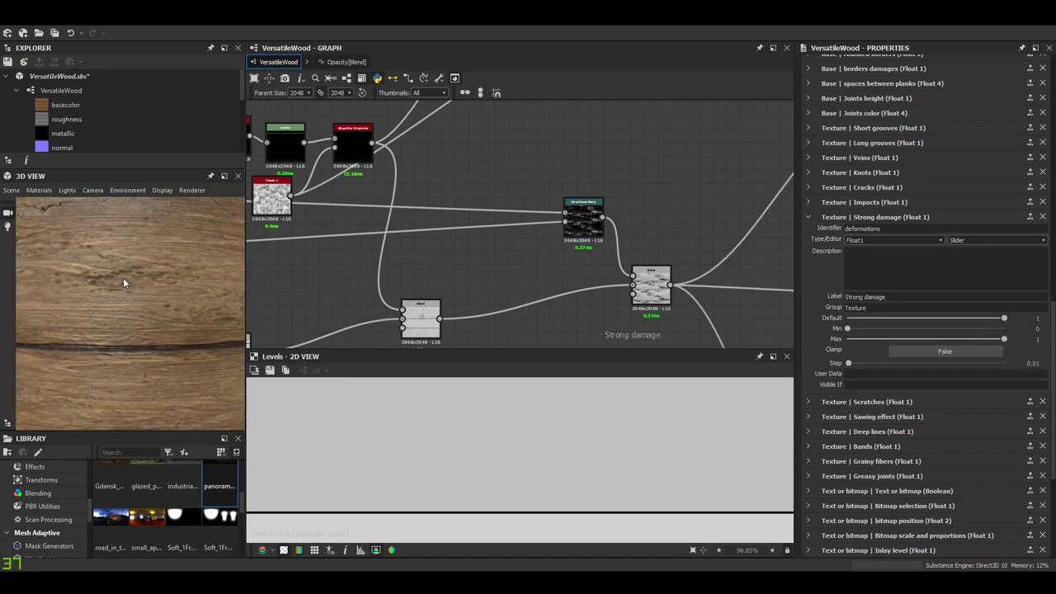
scroll(124, 289, "down", 2)
left_click_drag(127, 302, 186, 302)
Follow the Strong damage Blend's output to the Normal node and preview the normal map.
scroll(643, 223, "down", 6)
middle_click_drag(633, 149, 703, 277)
scroll(388, 214, "up", 3)
scroll(575, 146, "down", 3)
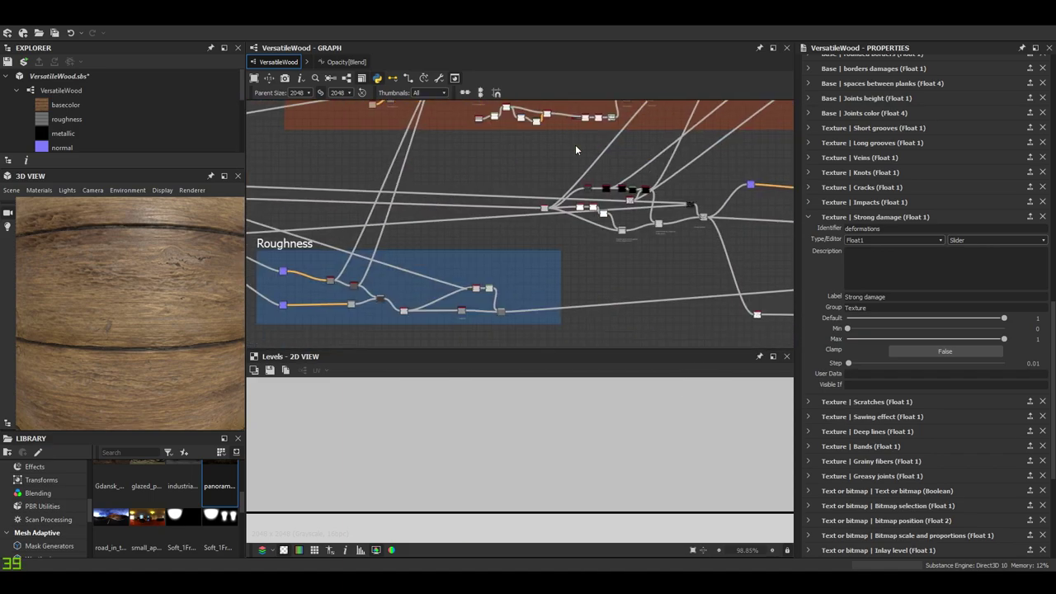
scroll(696, 207, "up", 6)
scroll(567, 212, "down", 3)
middle_click_drag(511, 222, 382, 284)
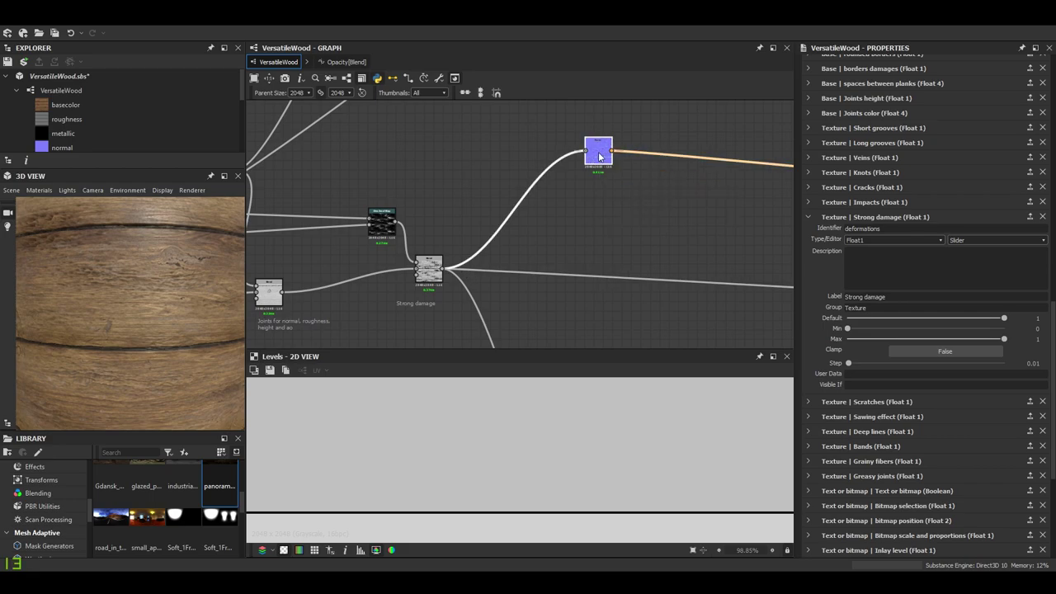
double_click(600, 157)
scroll(530, 437, "down", 1)
Examine the Height, Roughness and Metallic output nodes at the end of the graph.
scroll(628, 273, "up", 5)
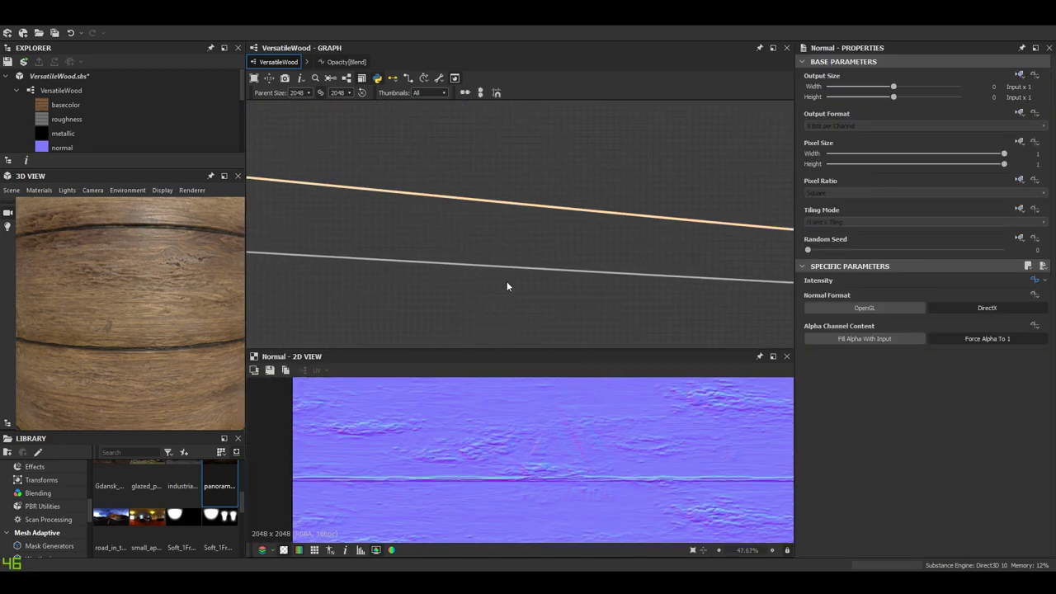
scroll(506, 286, "down", 3)
scroll(421, 218, "up", 5)
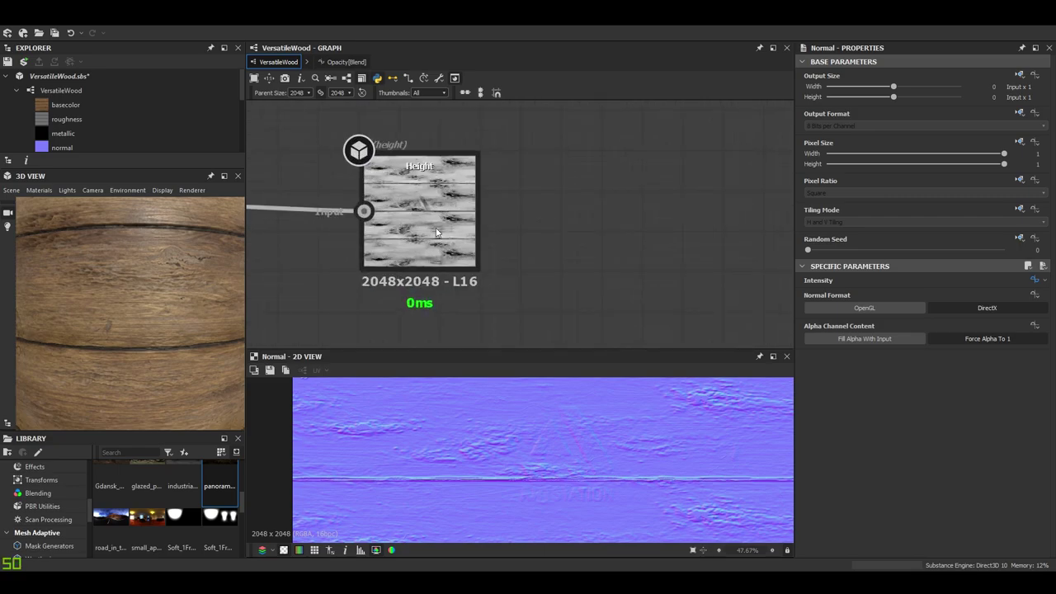
scroll(438, 233, "down", 4)
scroll(521, 191, "up", 3)
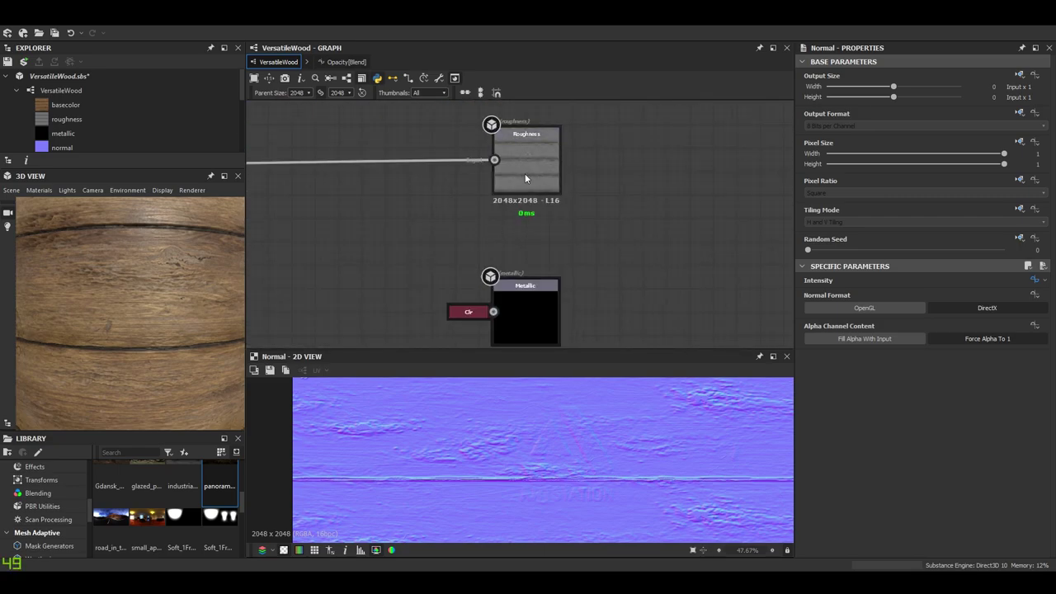
Trace the links back from the outputs through the roughness Blend and the lower branch to the Strong damage Blend.
scroll(525, 174, "down", 5)
middle_click_drag(421, 218, 676, 205)
middle_click_drag(387, 195, 474, 208)
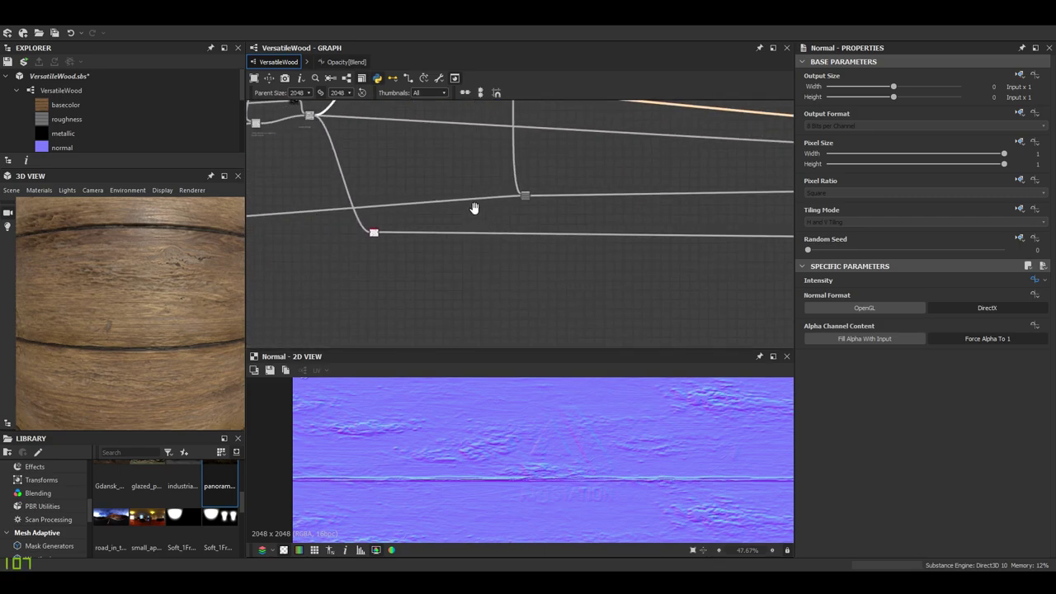
scroll(474, 208, "down", 3)
scroll(578, 269, "up", 4)
scroll(613, 271, "down", 5)
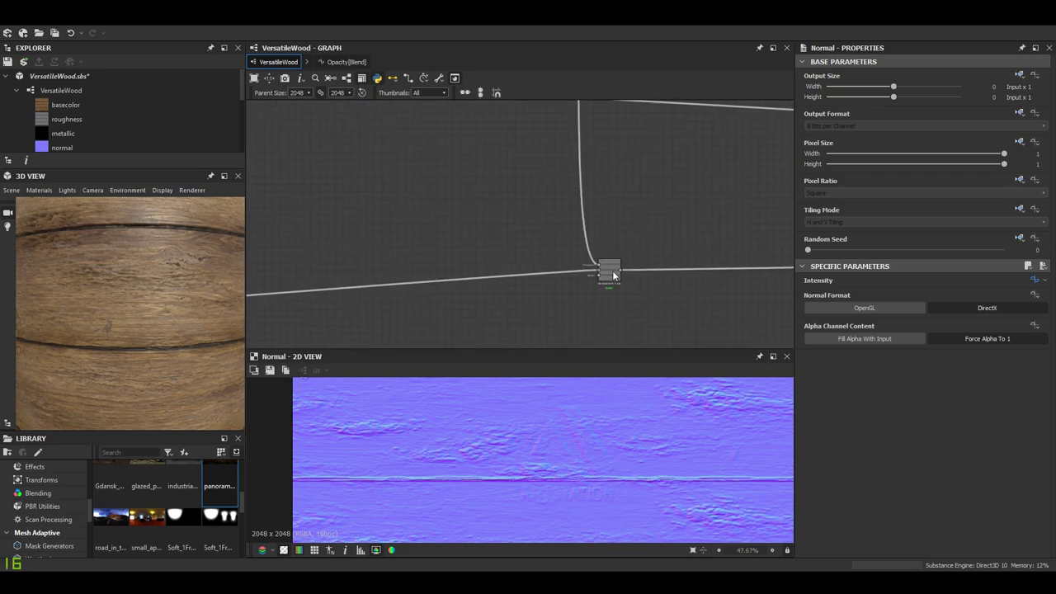
scroll(354, 205, "up", 4)
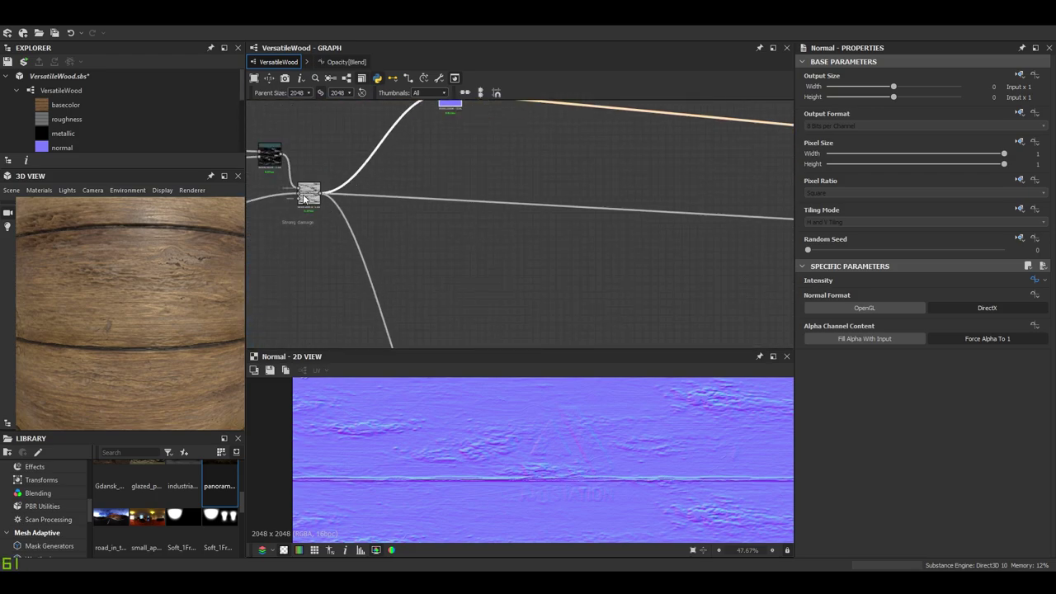
scroll(314, 199, "down", 3)
scroll(516, 270, "up", 5)
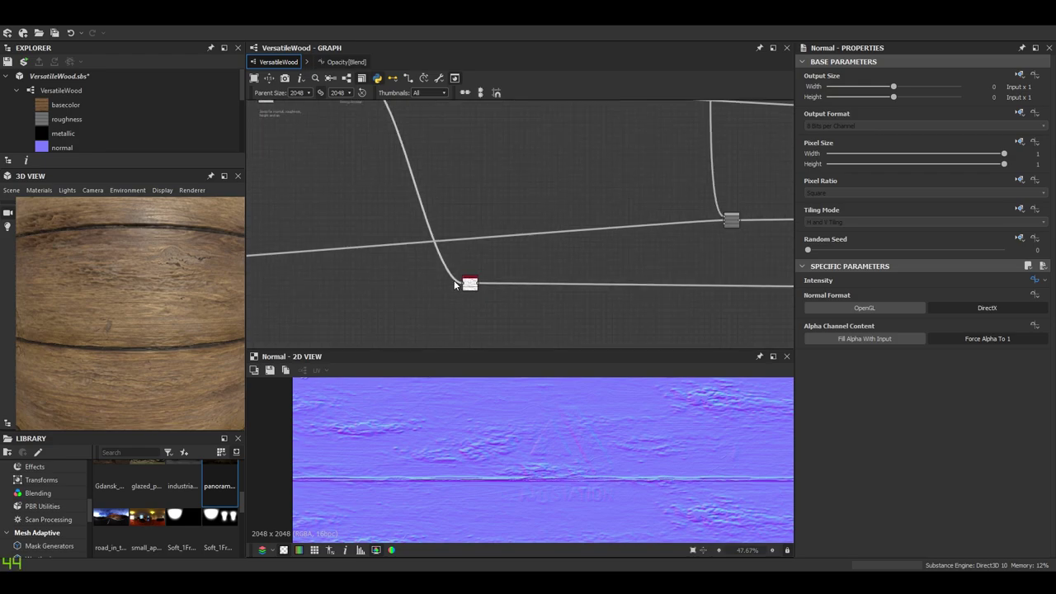
scroll(481, 301, "up", 4)
Preview the Strong damage Directional Warp and inspect the damage on the model in an enlarged 3D view.
double_click(481, 301)
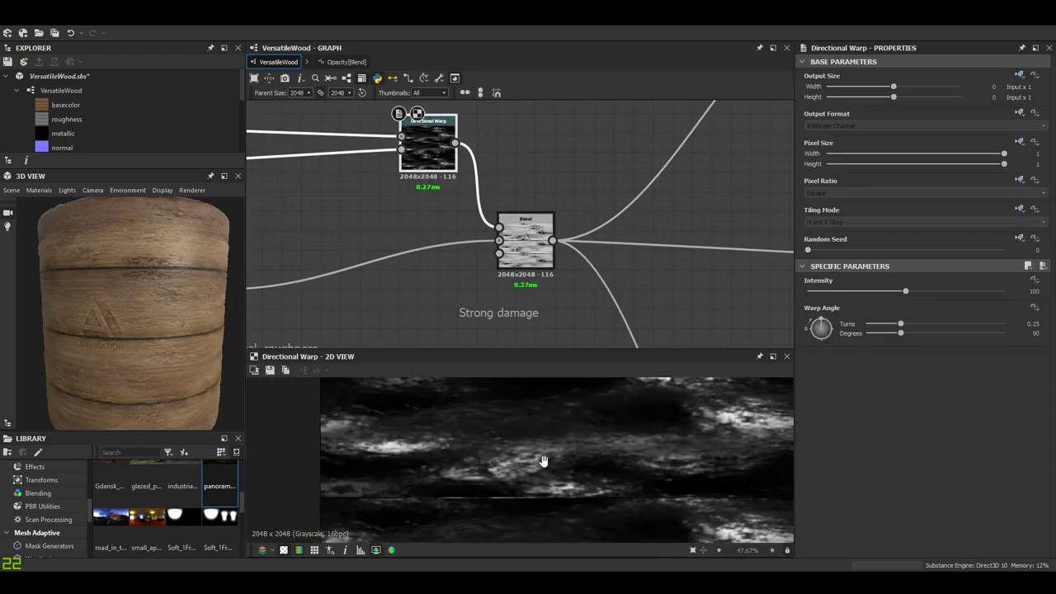
scroll(83, 345, "up", 3)
left_click_drag(125, 339, 226, 180)
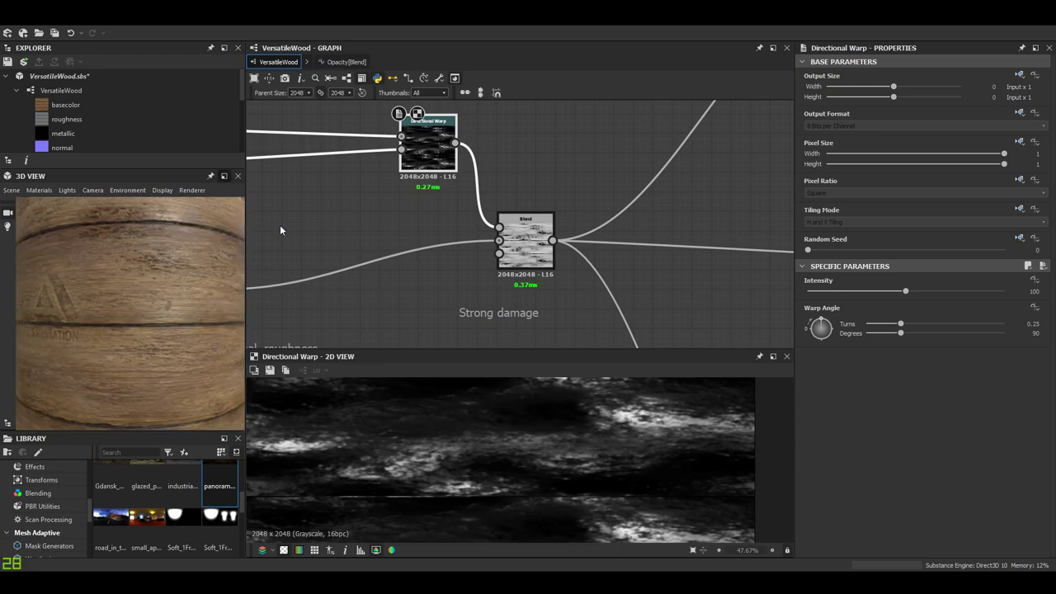
scroll(537, 317, "down", 5)
middle_click_drag(543, 479, 547, 331)
scroll(541, 347, "down", 2)
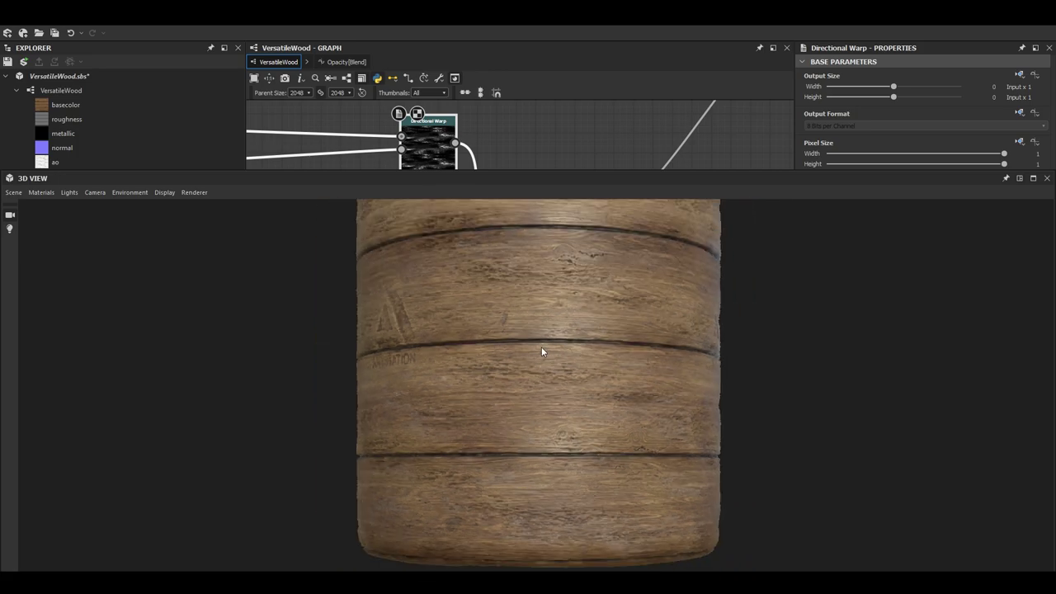
left_click_drag(542, 347, 618, 358)
scroll(618, 357, "up", 2)
middle_click_drag(619, 357, 508, 373)
left_click(1020, 179)
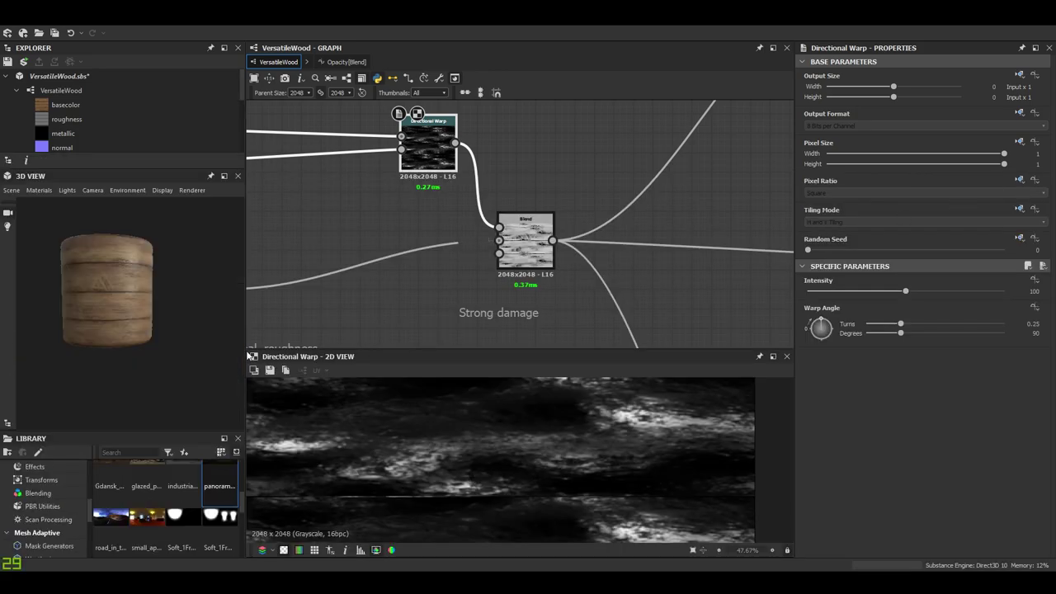
Set the 3D material's height Scale to 1 and inspect the wood surface around the carved logo.
left_click(39, 189)
mouse_move(49, 204)
mouse_move(118, 221)
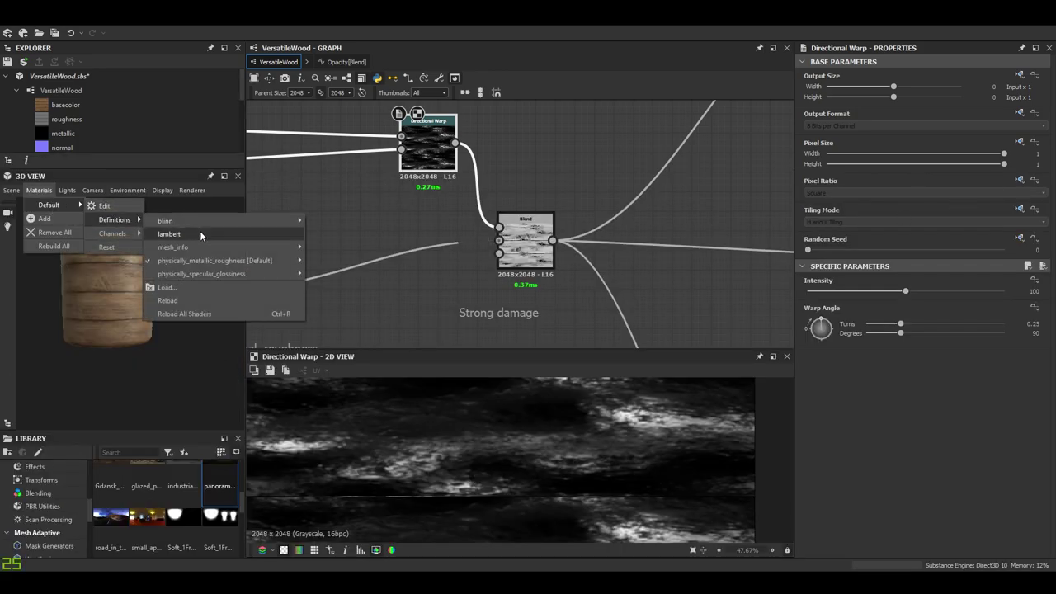
mouse_move(240, 261)
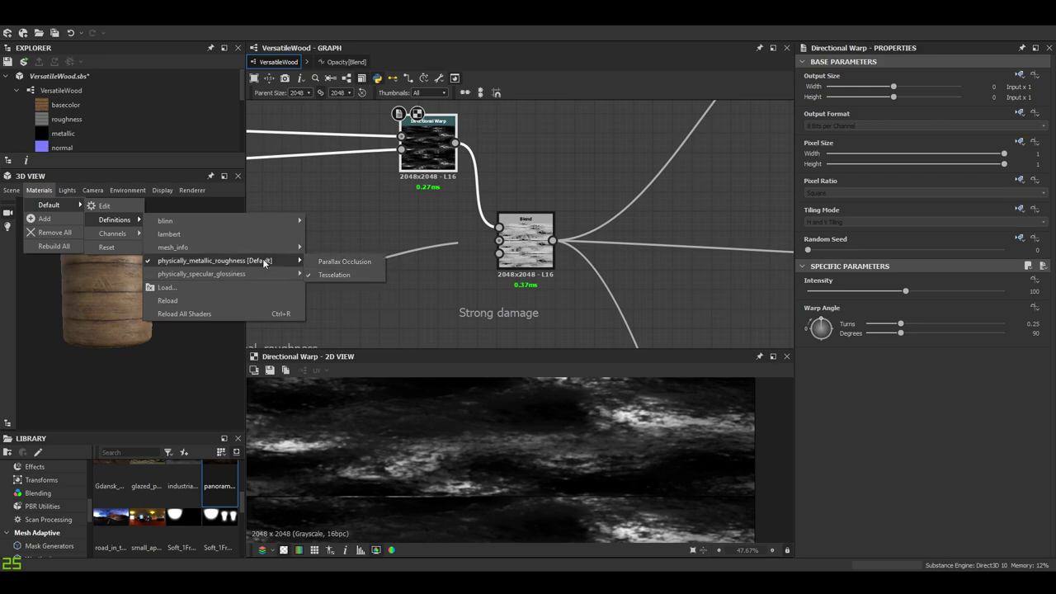
left_click(104, 206)
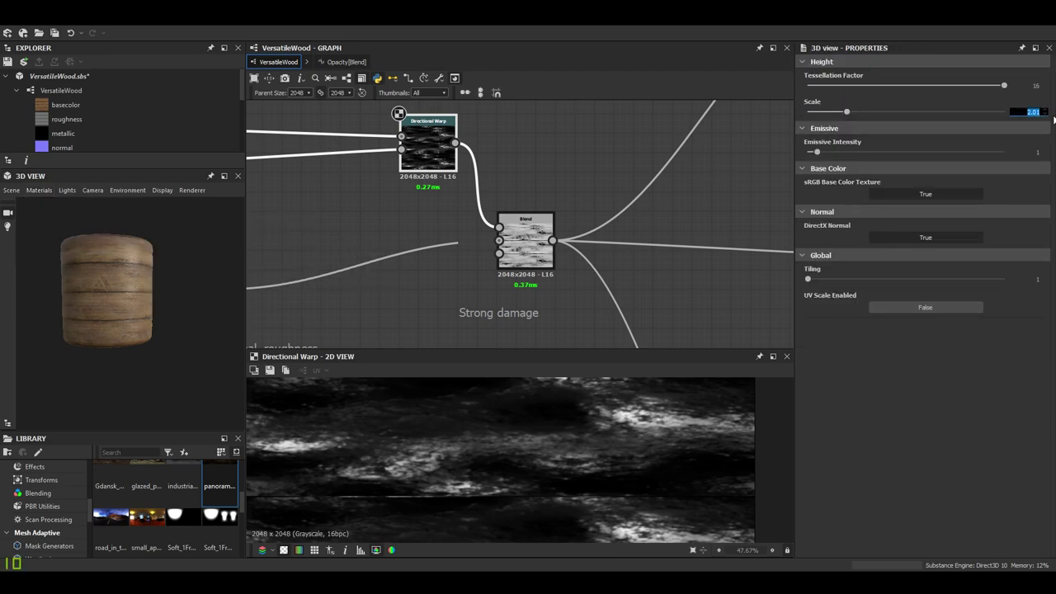
type("1")
key("Return")
scroll(119, 260, "up", 6)
left_click_drag(119, 260, 147, 309)
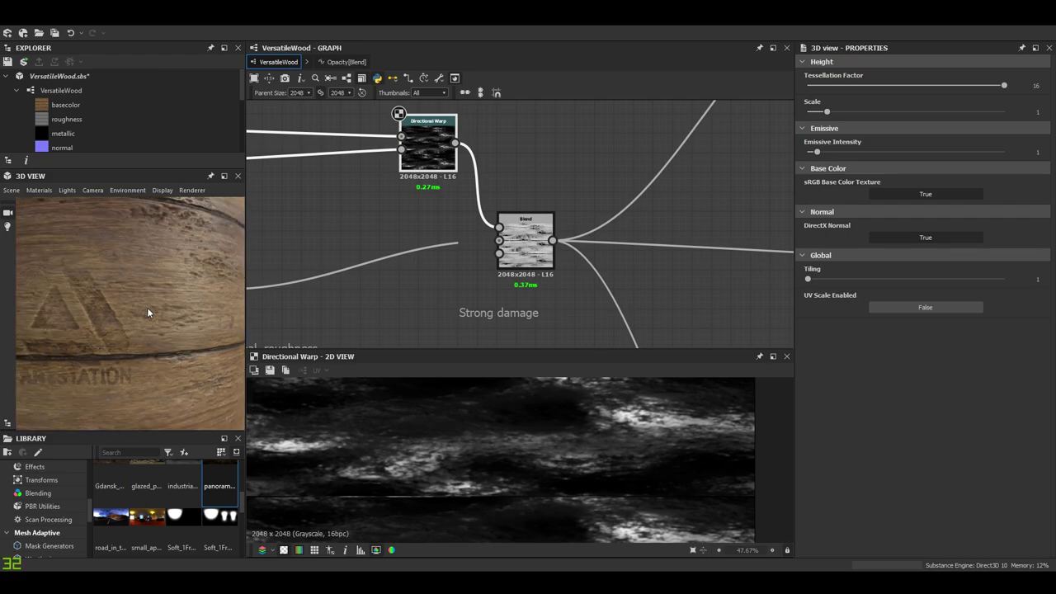
Preview the images feeding the Directional Warp's Input and Intensity Input in turn.
scroll(455, 237, "down", 3)
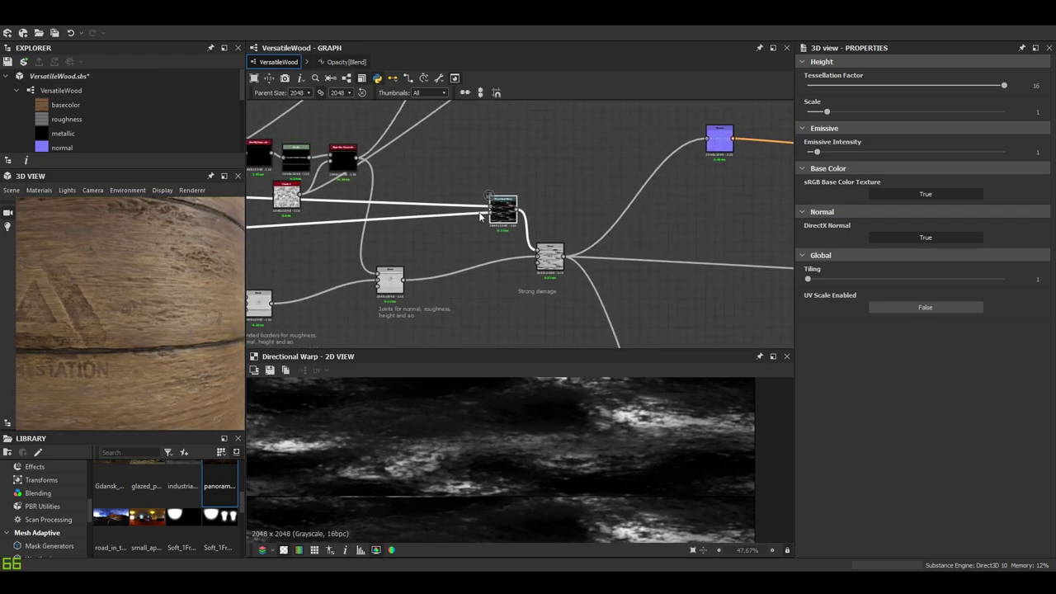
scroll(481, 217, "up", 5)
left_click(415, 184)
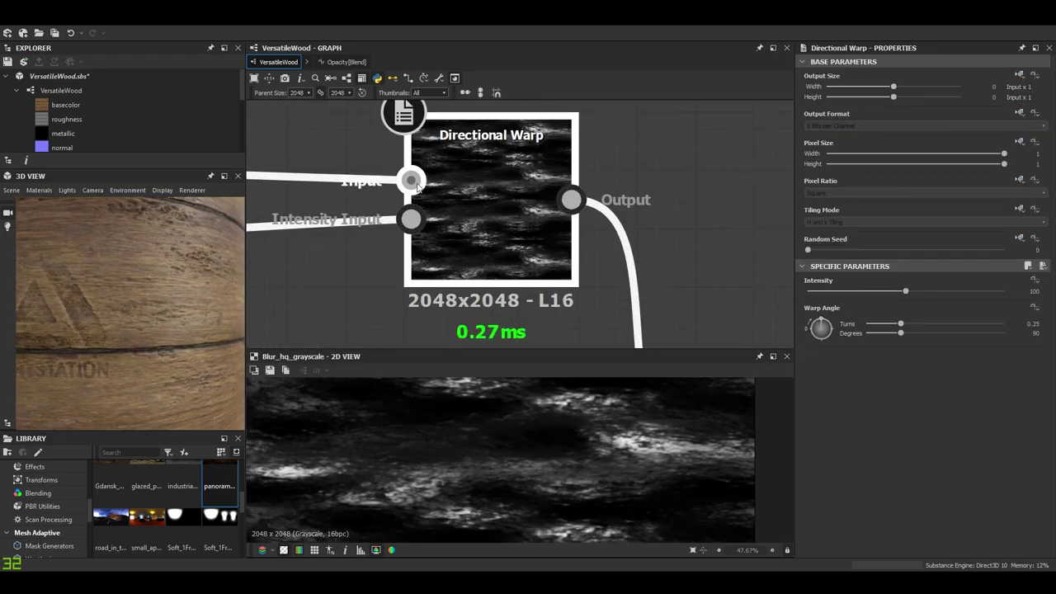
scroll(485, 448, "down", 3)
scroll(498, 483, "up", 5)
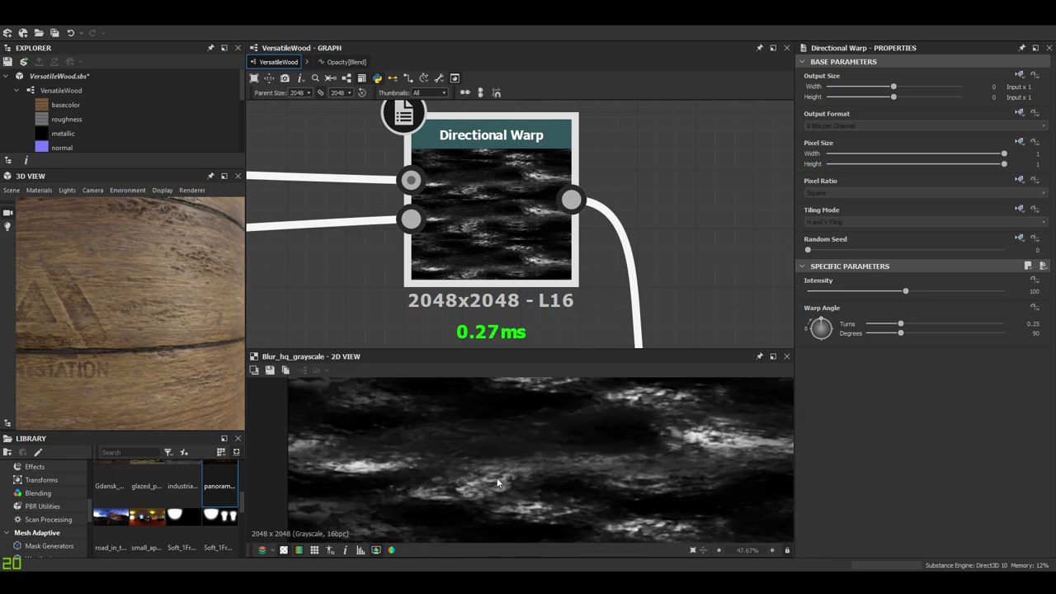
double_click(412, 219)
scroll(500, 430, "down", 8)
scroll(523, 464, "up", 9)
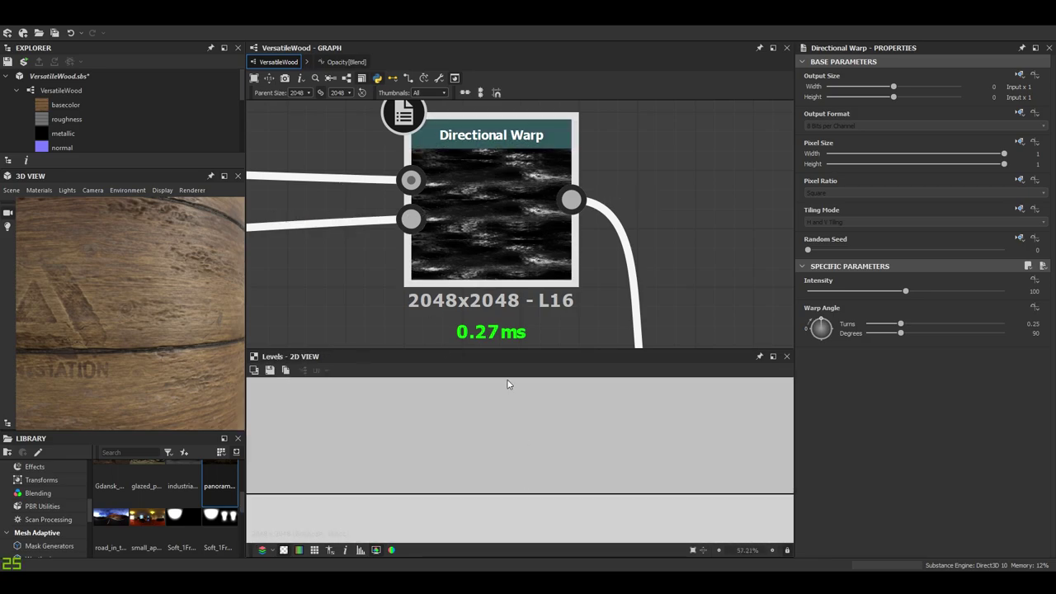
double_click(411, 180)
scroll(388, 198, "down", 10)
Trace the Directional Warp's damage input link back across the graph to the planks damages frame.
middle_click_drag(374, 218, 603, 254)
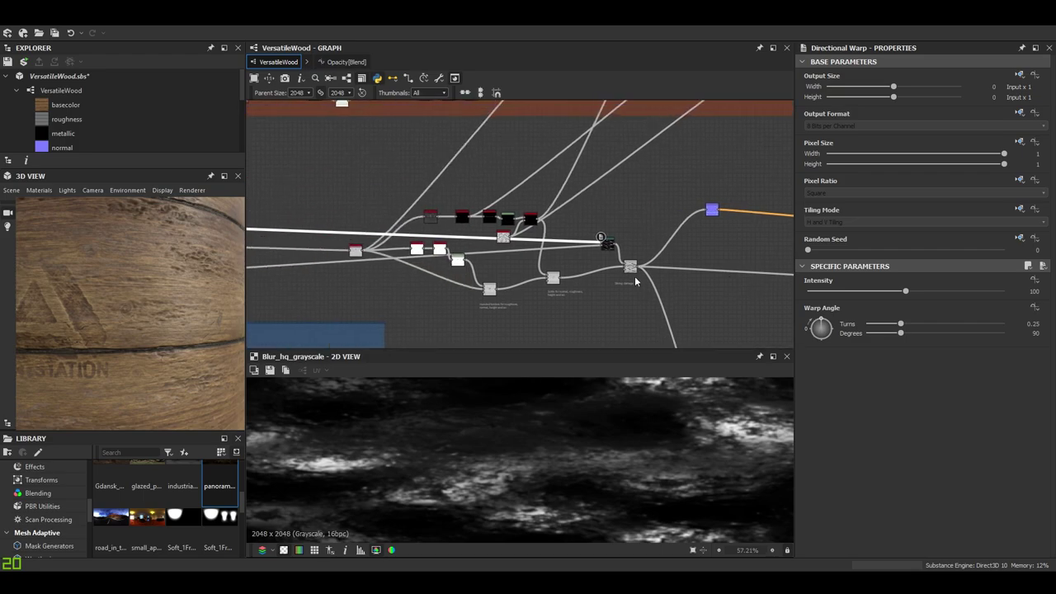
middle_click_drag(431, 236, 775, 241)
scroll(750, 246, "down", 4)
mouse_move(406, 254)
middle_mouse_down()
mouse_move(519, 245)
mouse_move(791, 262)
middle_mouse_up()
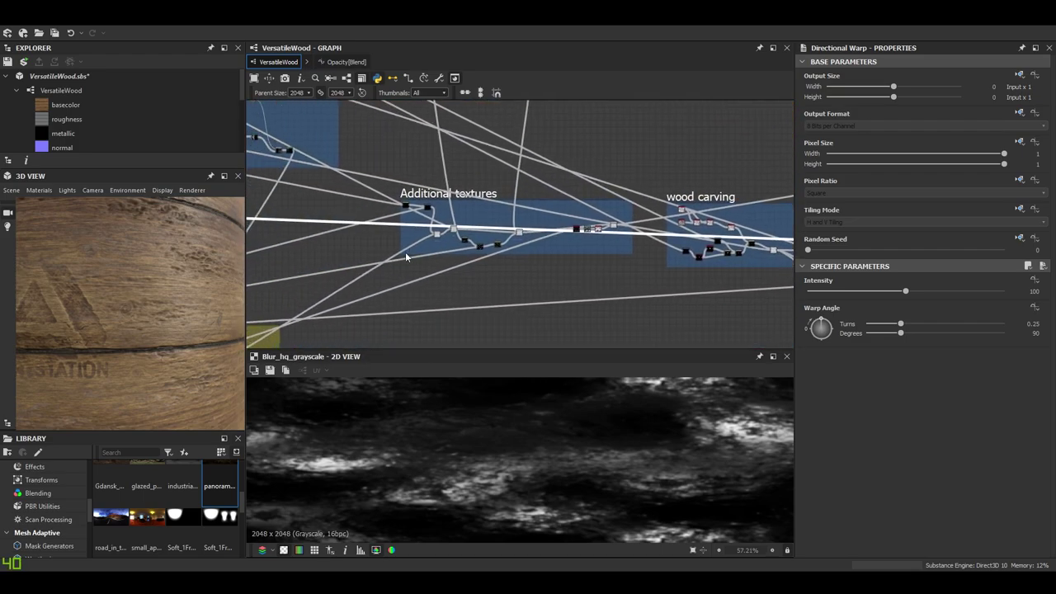
middle_click_drag(448, 257, 774, 276)
middle_click_drag(411, 242, 650, 252)
scroll(482, 232, "up", 8)
middle_click_drag(380, 236, 433, 226)
Preview the final Blur HQ Grayscale node at the end of the planks damages frame.
left_click(386, 196)
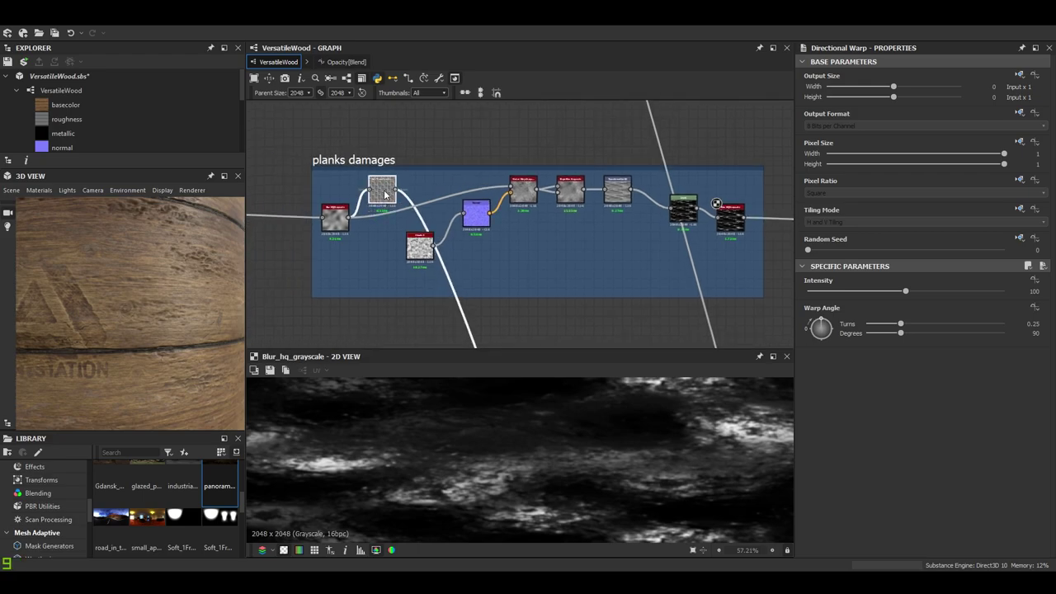
scroll(386, 196, "down", 4)
middle_click_drag(386, 196, 365, 191)
scroll(445, 207, "up", 4)
middle_click_drag(444, 206, 486, 209)
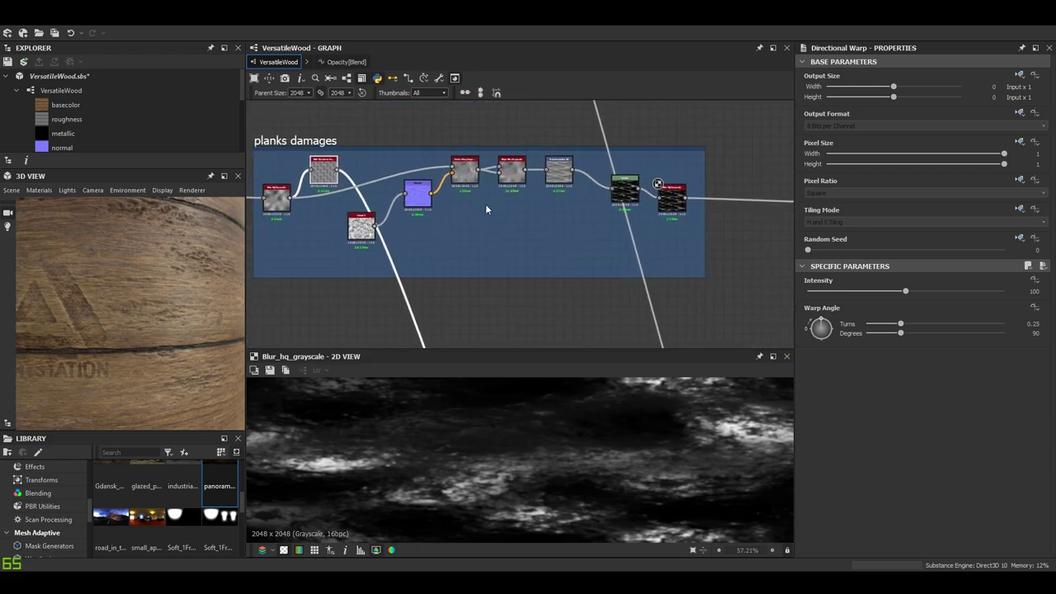
double_click(669, 198)
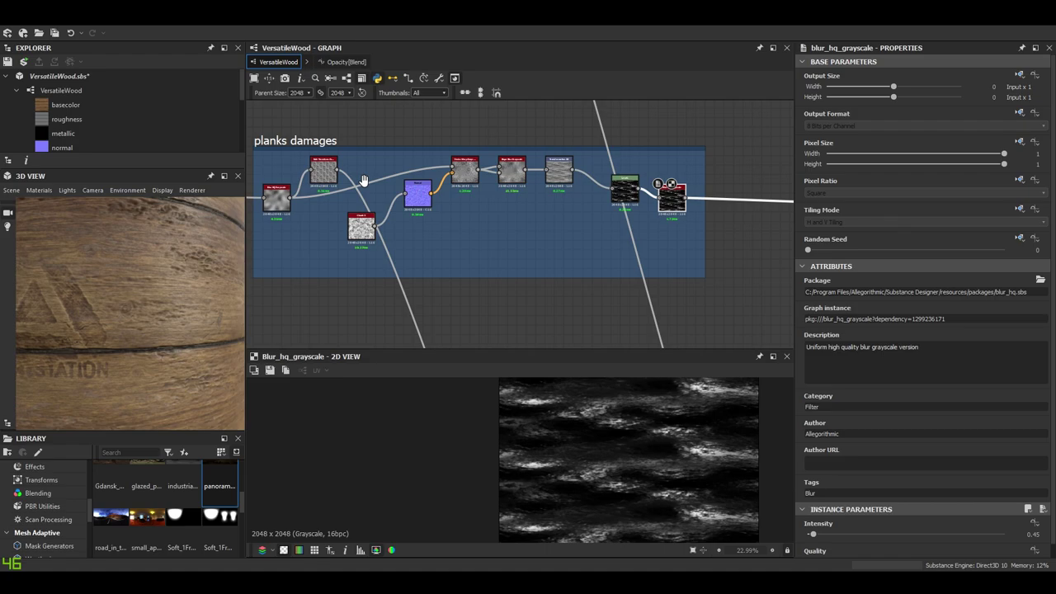
Examine the first Blur HQ Grayscale node of the planks damages frame and the link that feeds it.
middle_click_drag(364, 180, 481, 205)
scroll(403, 229, "up", 4)
left_click(402, 229)
scroll(403, 229, "down", 3)
middle_click_drag(425, 227, 702, 242)
middle_click_drag(385, 187, 707, 204)
scroll(462, 252, "up", 1)
middle_click_drag(288, 189, 354, 219)
scroll(462, 251, "up", 3)
scroll(521, 217, "down", 3)
scroll(354, 183, "down", 3)
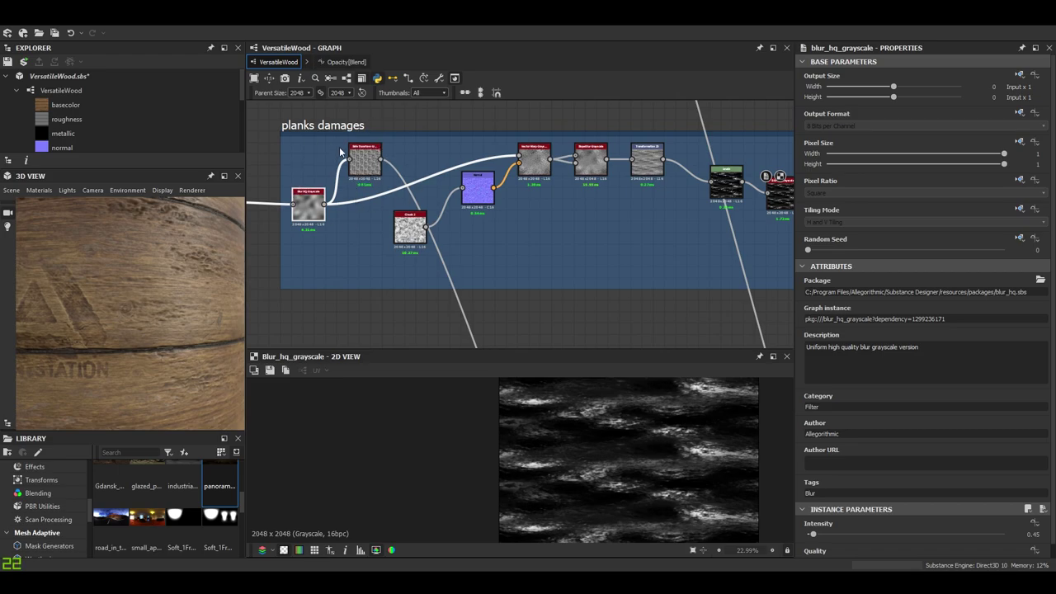
Inspect the Clouds 2 node in the planks damages frame and preview the Normal node it feeds up close.
scroll(463, 189, "up", 1)
middle_click_drag(538, 186, 463, 182)
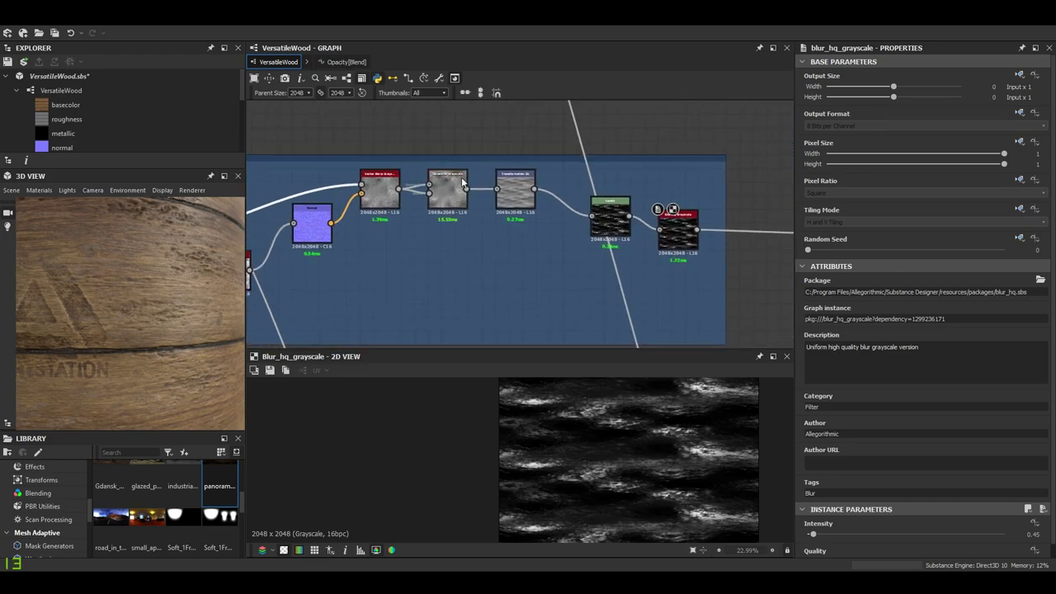
middle_click_drag(400, 257, 532, 239)
scroll(438, 264, "up", 3)
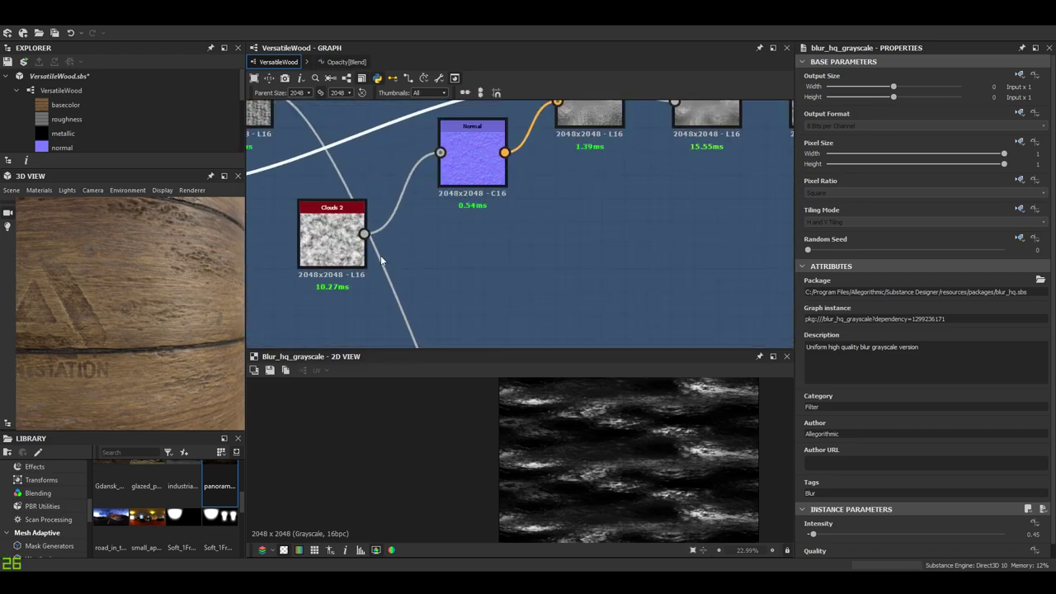
left_click(355, 253)
double_click(481, 155)
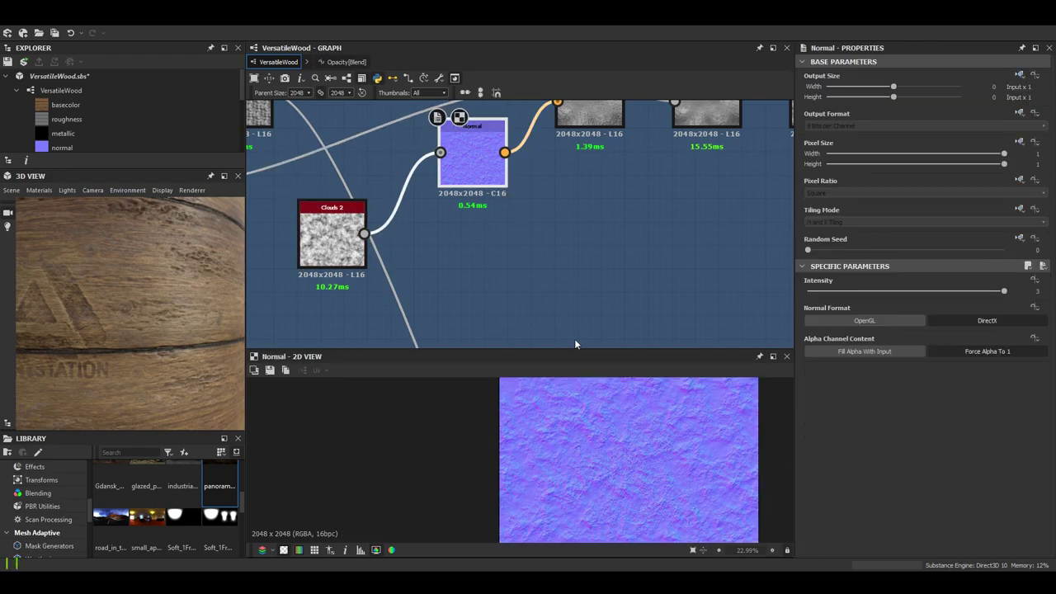
scroll(631, 421, "up", 5)
middle_click_drag(665, 254, 647, 348)
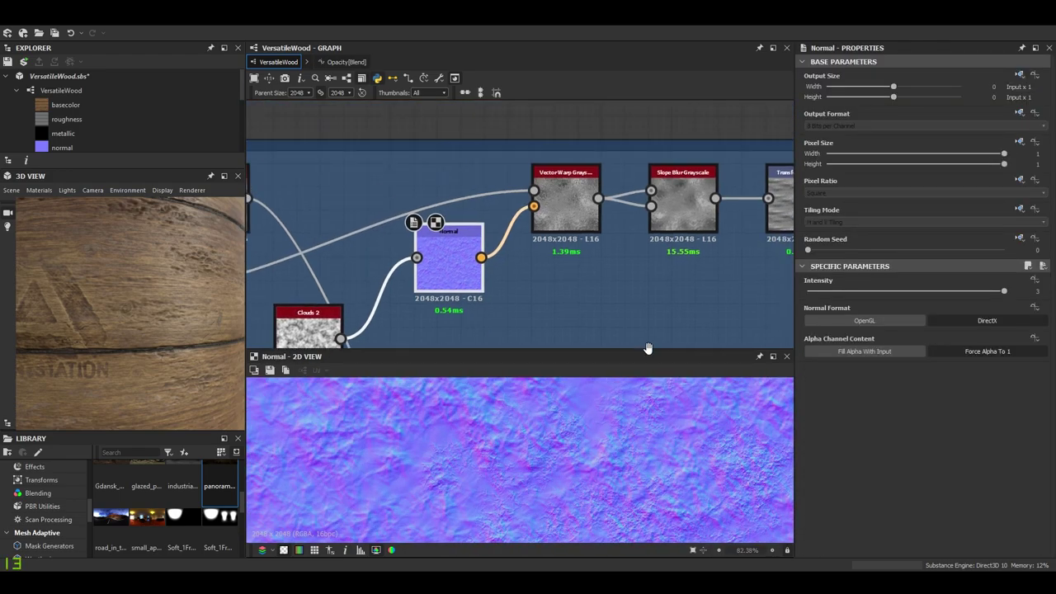
Preview the Vector Warp Grayscale node and the image feeding its Input, and review its Intensity and Vector Format.
double_click(554, 194)
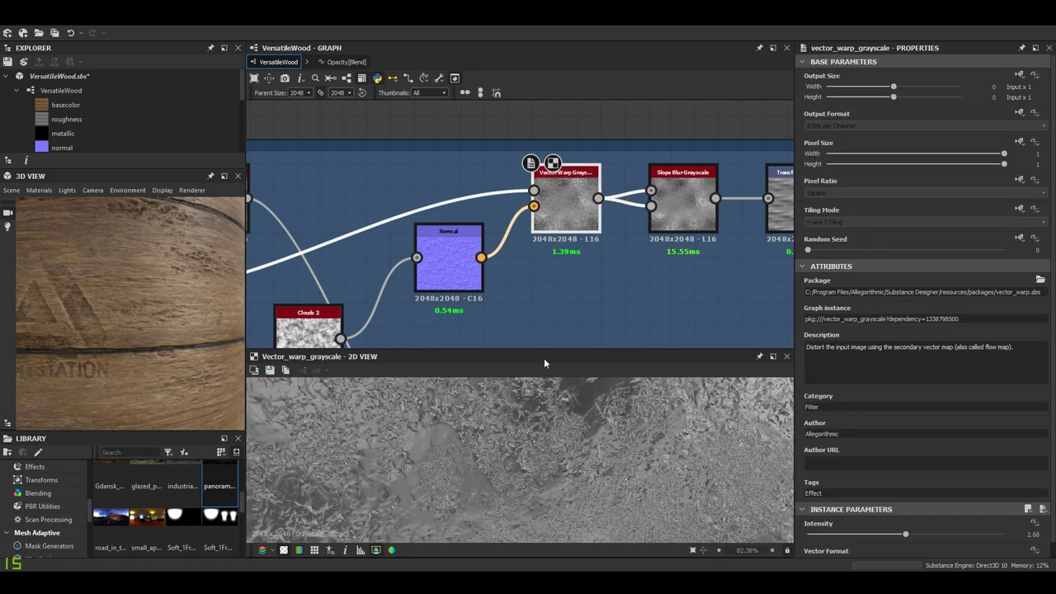
middle_click_drag(523, 431, 525, 490)
scroll(555, 245, "up", 2)
double_click(526, 167)
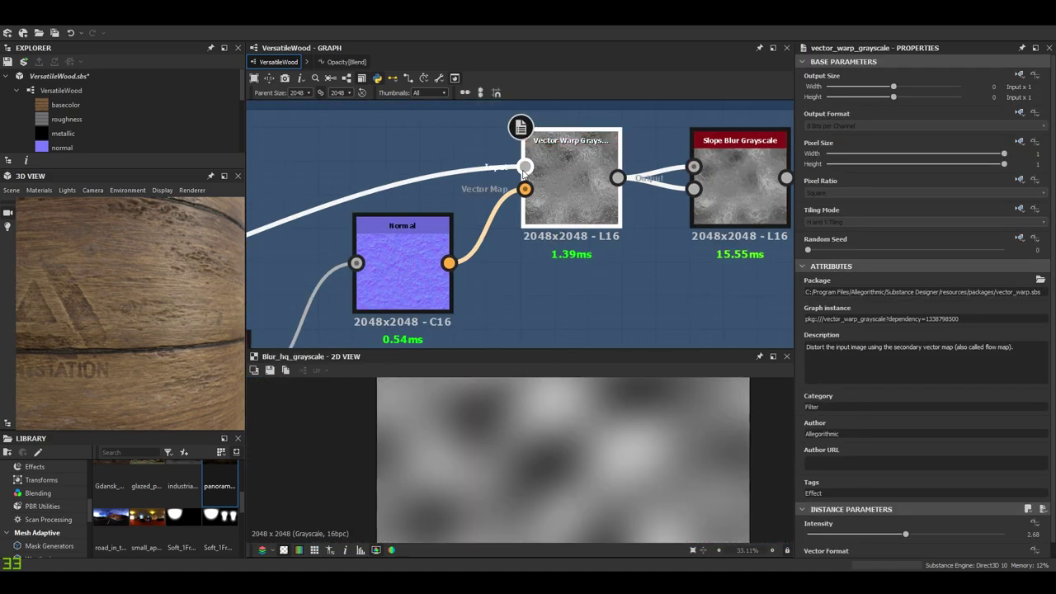
scroll(541, 444, "down", 5)
scroll(542, 476, "up", 6)
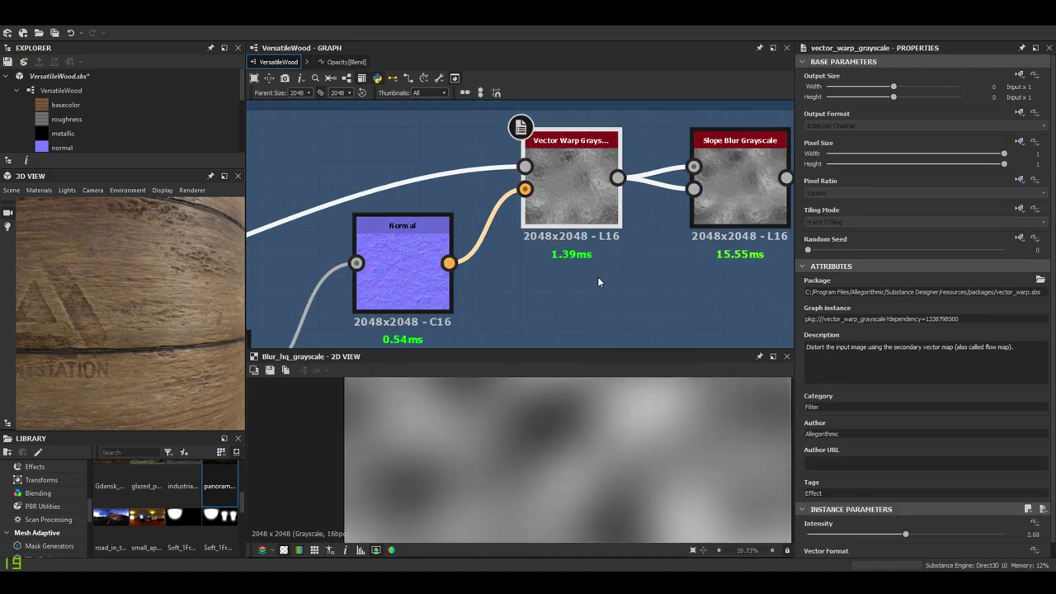
middle_click_drag(577, 201, 469, 210)
scroll(993, 414, "down", 2)
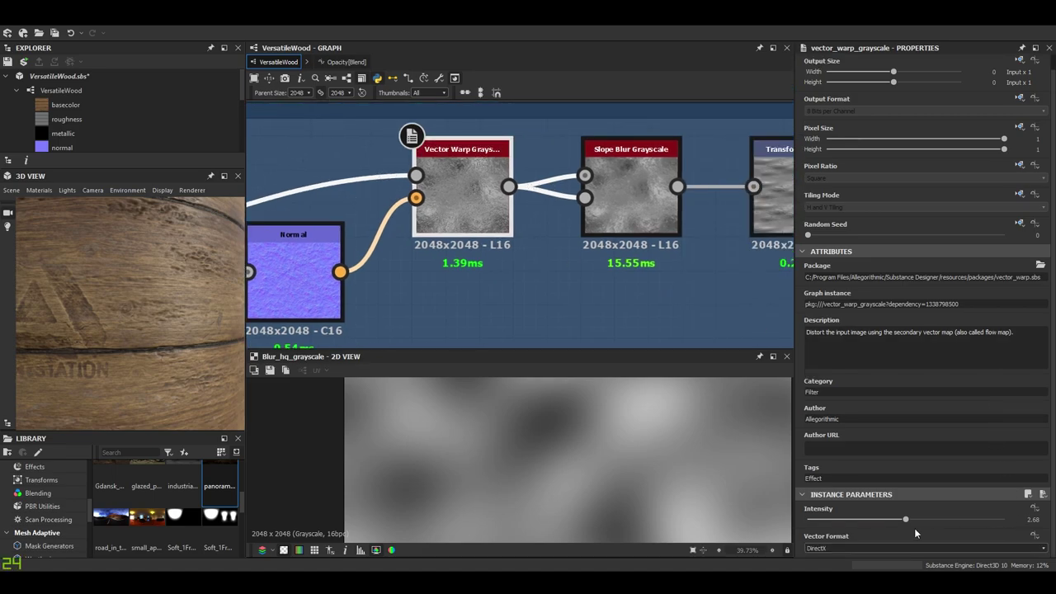
middle_click_drag(648, 242, 525, 251)
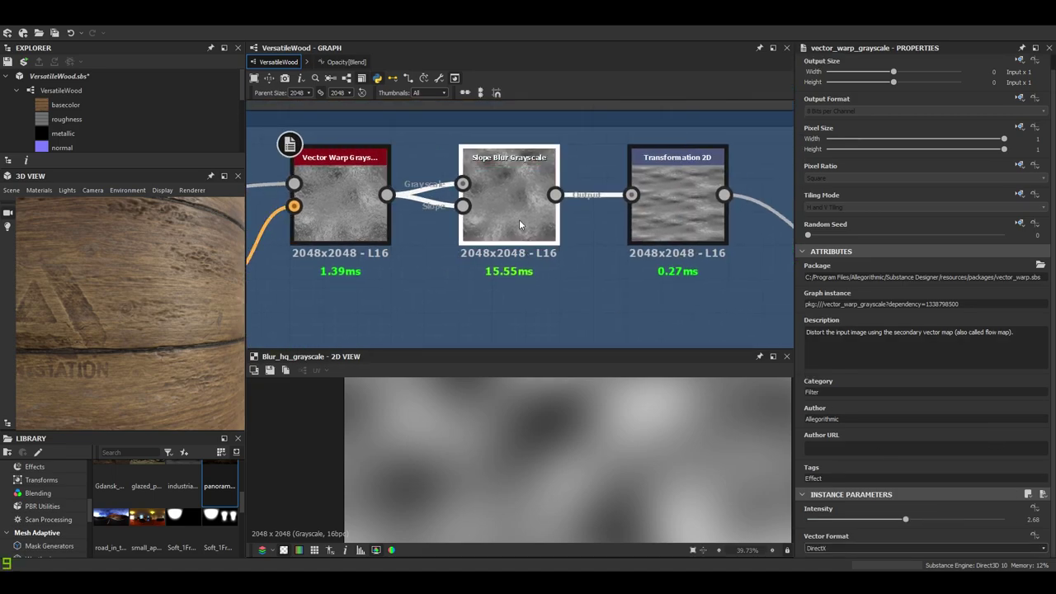
Preview the Slope Blur Grayscale node up close and review its Samples, Intensity and Mode.
double_click(499, 206)
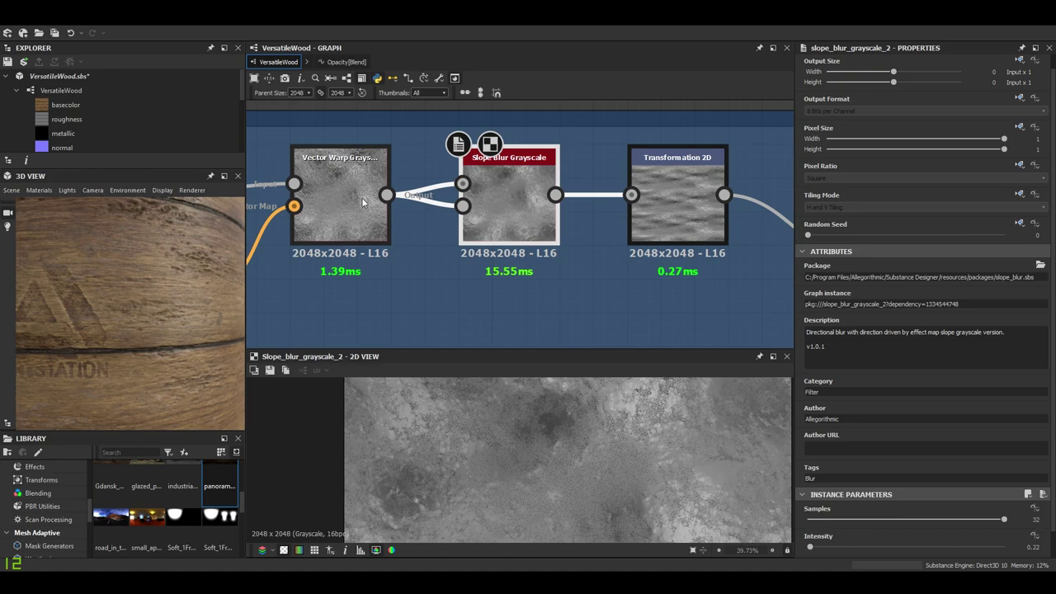
scroll(469, 184, "up", 2)
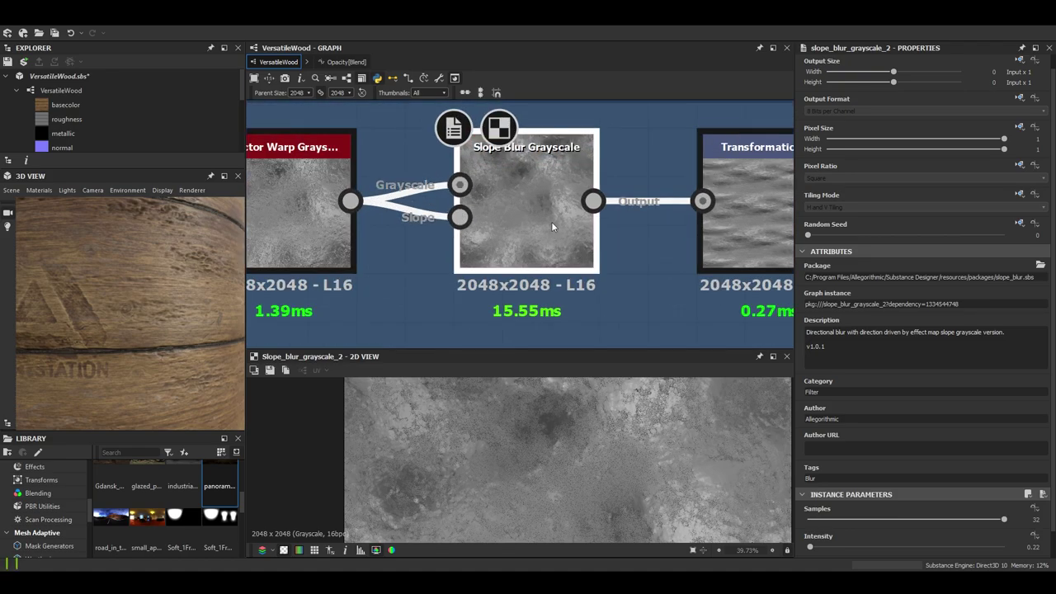
scroll(619, 477, "down", 2)
scroll(598, 457, "up", 3)
scroll(973, 505, "down", 1)
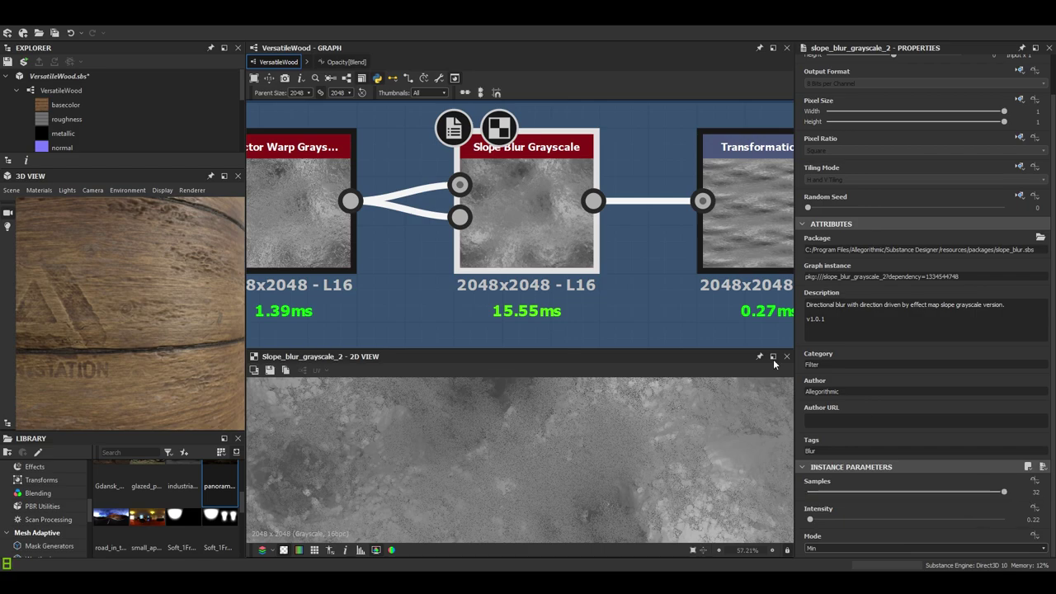
middle_click_drag(651, 272, 522, 238)
Preview the Transformation 2D node in the planks damages frame and compare its output with the Slope Blur Grayscale.
left_click(585, 205)
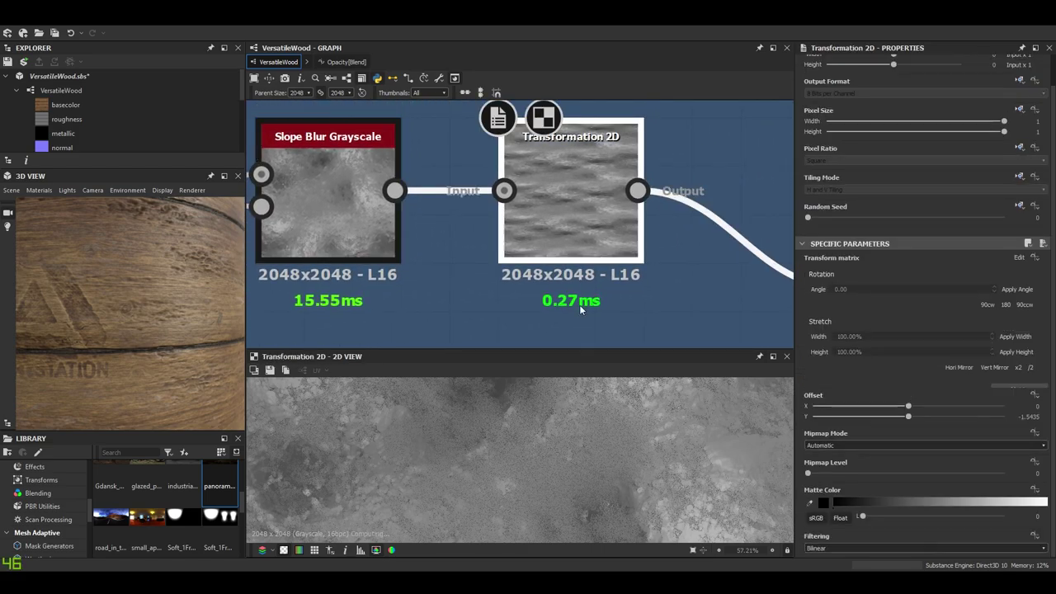
middle_click_drag(636, 279, 577, 277)
scroll(528, 478, "down", 5)
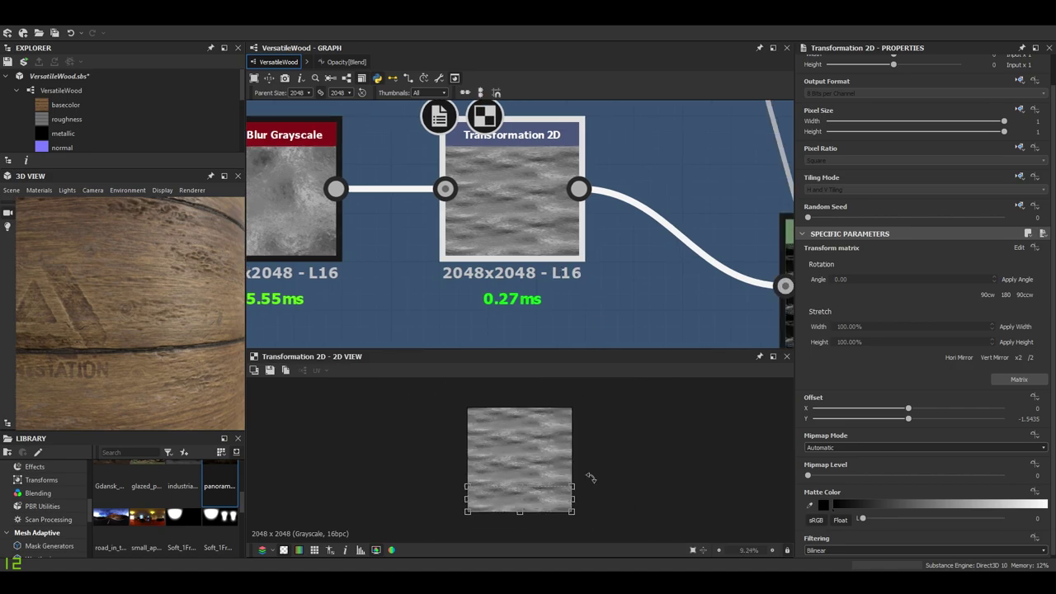
scroll(528, 464, "up", 3)
middle_click_drag(531, 467, 549, 428)
scroll(551, 427, "up", 2)
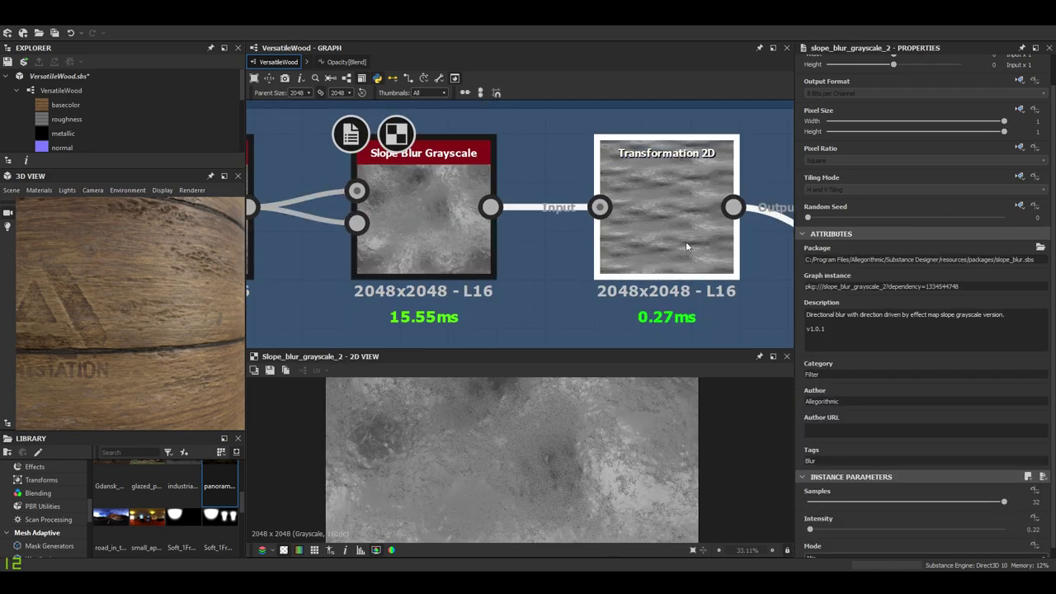
left_click(685, 241)
scroll(686, 241, "down", 2)
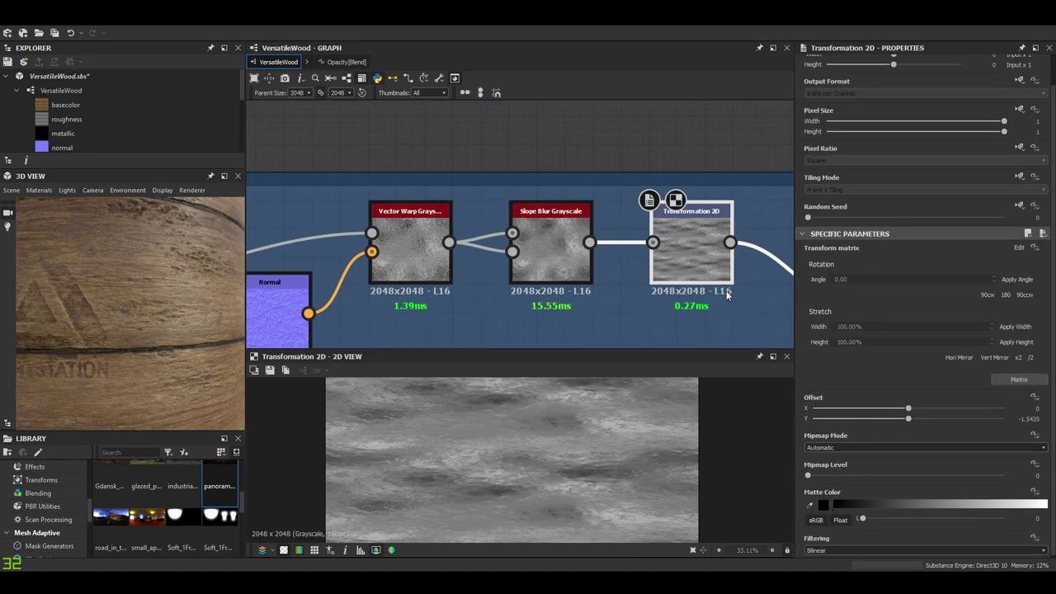
middle_click_drag(731, 288, 419, 271)
Preview the Levels node after the Transformation 2D and examine its histogram and damage mask.
left_click(580, 281)
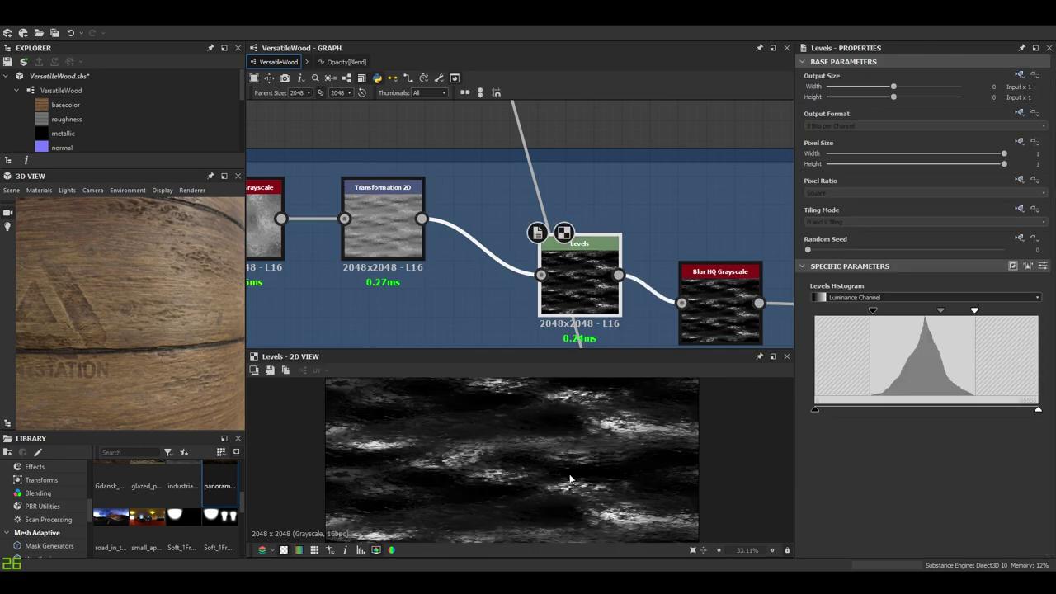
scroll(547, 461, "up", 3)
middle_click_drag(547, 461, 567, 445)
scroll(545, 463, "down", 2)
middle_click_drag(589, 261, 377, 188)
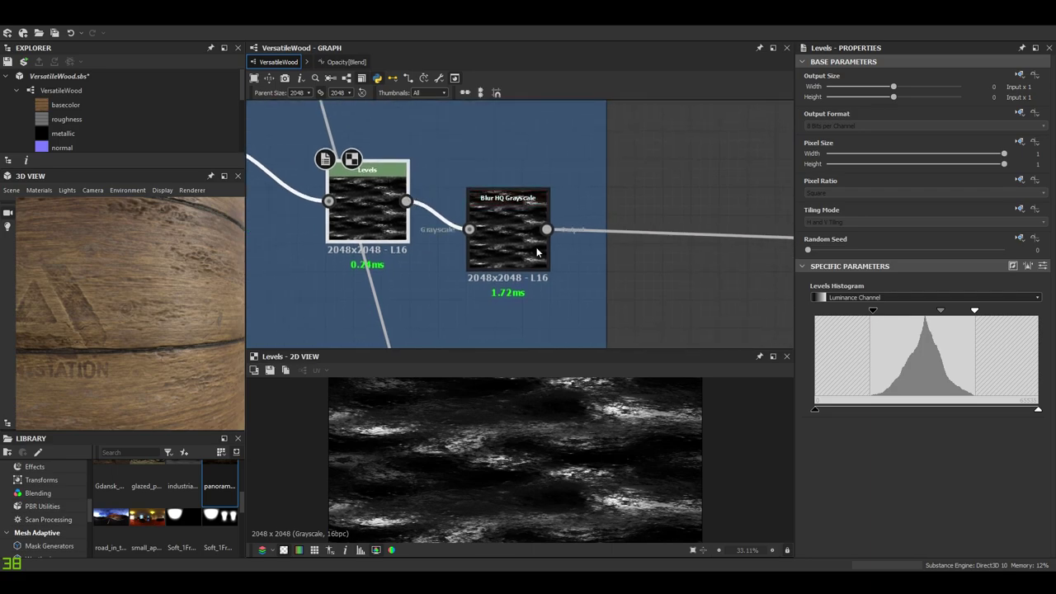
Move the final Blur HQ Grayscale node into line with the Levels node and preview its output up close.
left_click_drag(530, 250, 532, 221)
double_click(532, 221)
scroll(618, 495, "up", 5)
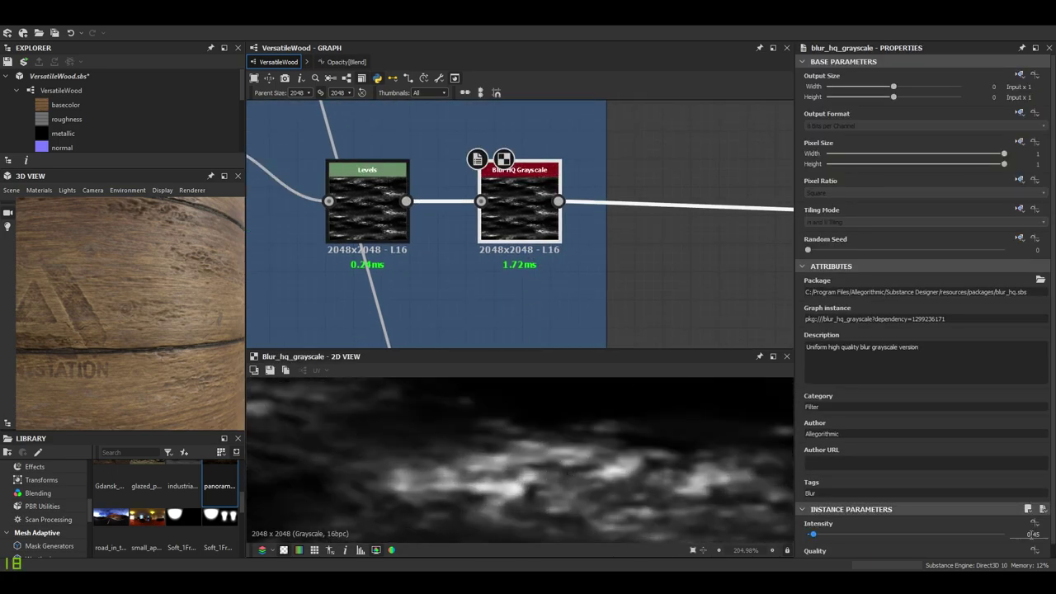
Inspect the plank damage on the 3D model up close to judge how strongly it is blurred.
double_click(1027, 536)
scroll(168, 335, "down", 4)
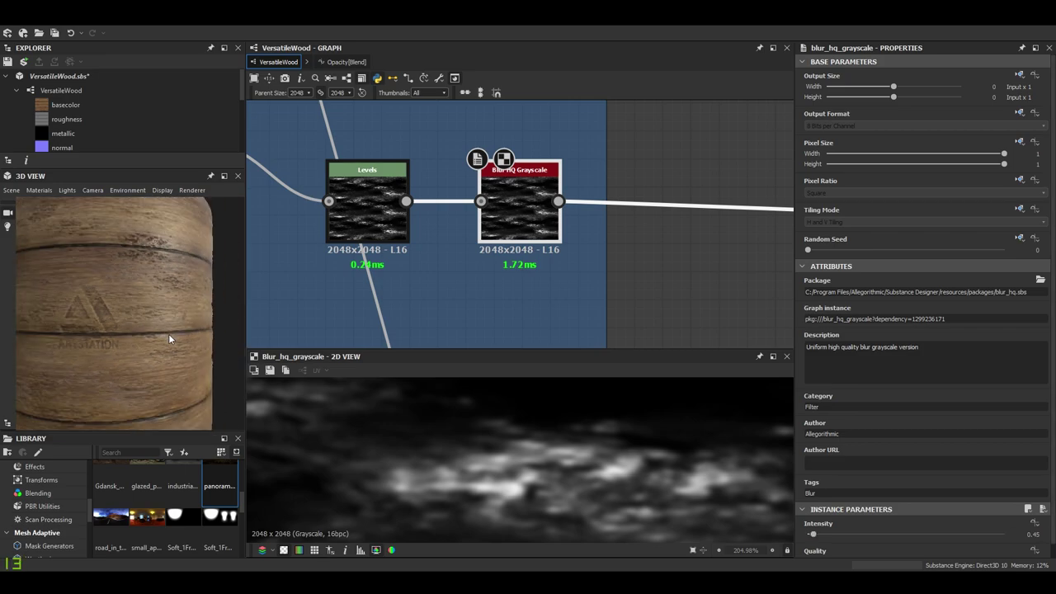
scroll(169, 338, "up", 3)
left_click_drag(168, 338, 168, 313)
left_click_drag(111, 265, 164, 303)
scroll(164, 302, "up", 4)
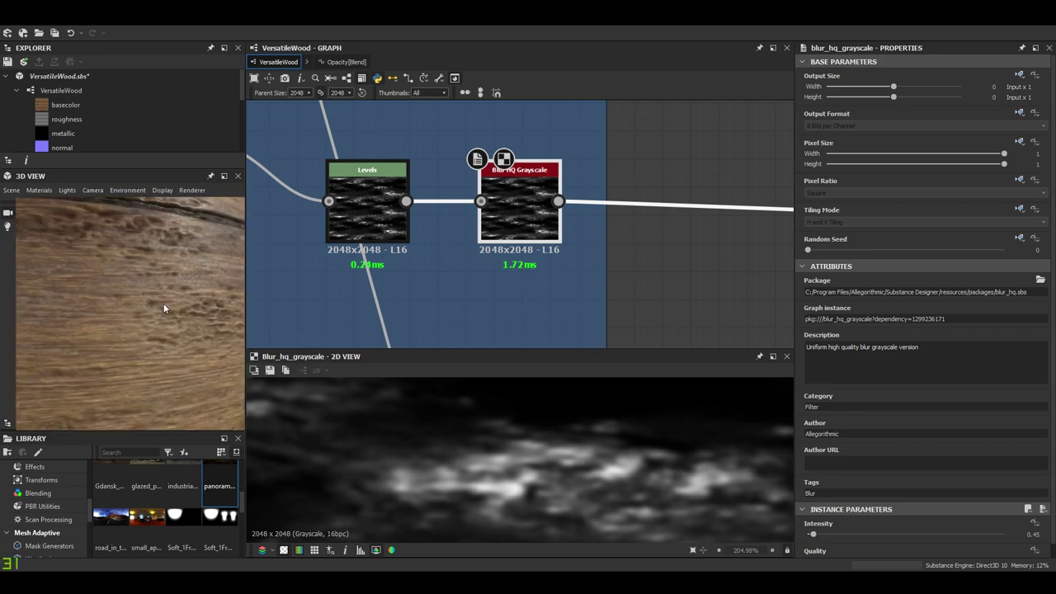
scroll(163, 303, "down", 2)
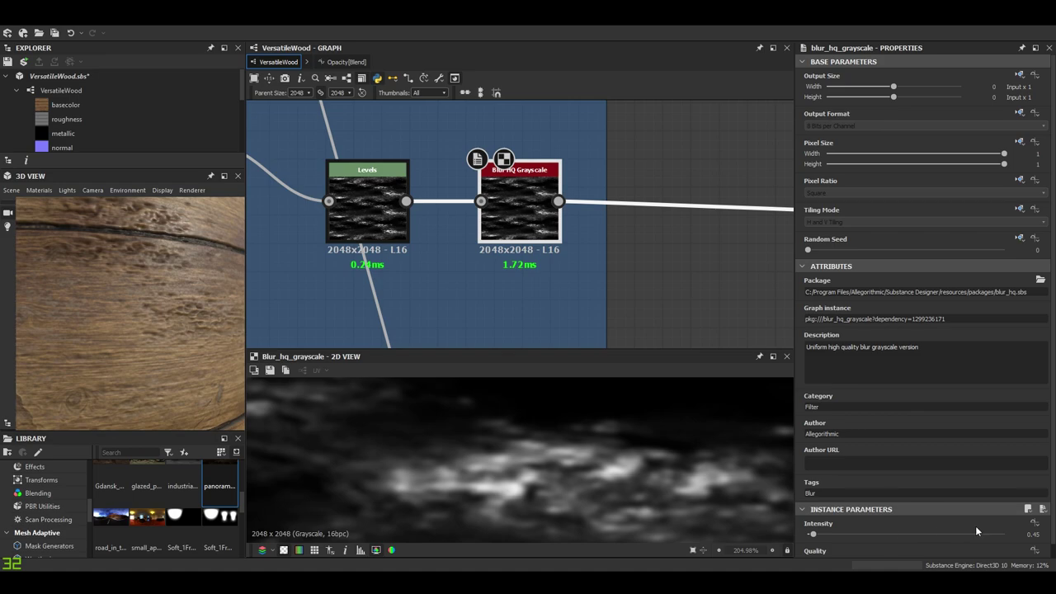
Set the final planks damages Blur HQ Grayscale's Intensity to 0.4 and check the damage on the 3D model.
double_click(1032, 535)
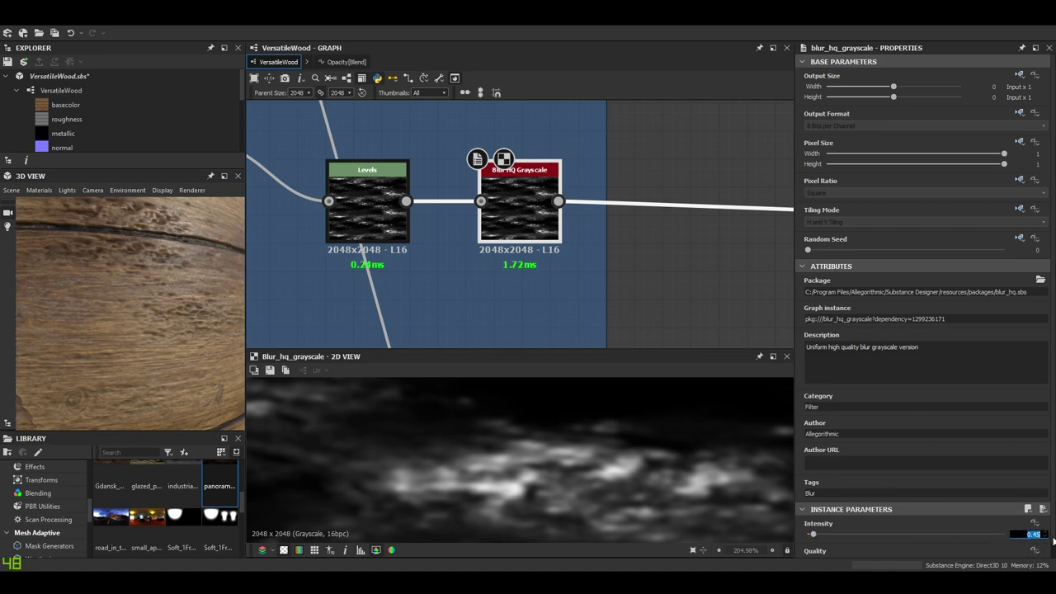
key("Return")
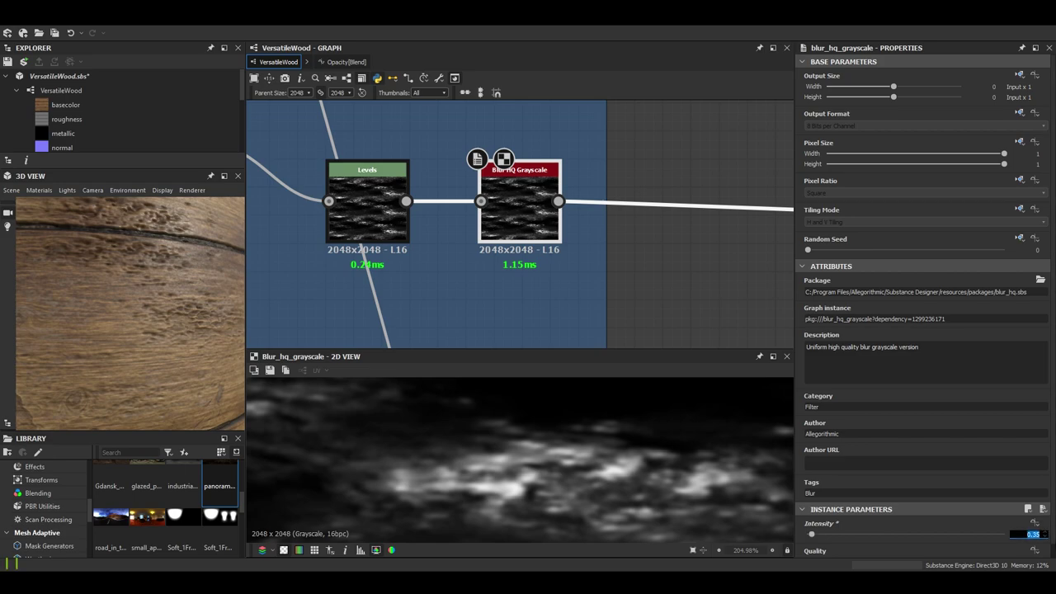
key("Return")
scroll(180, 358, "down", 6)
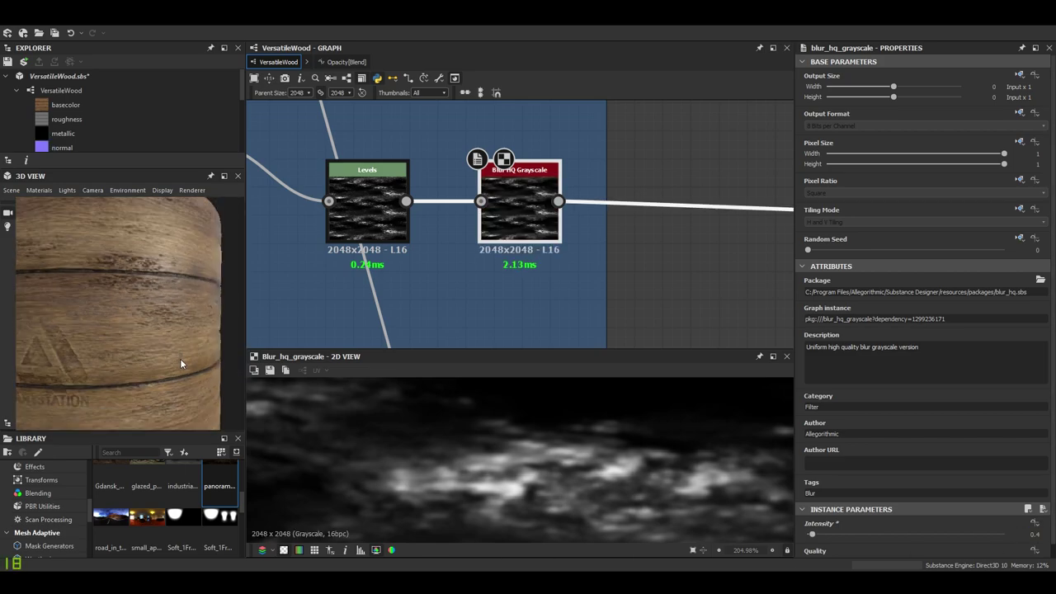
left_click_drag(184, 344, 207, 353)
scroll(372, 285, "down", 6)
Follow the planks damages link forward to the Strong damage Blend and preview that node.
middle_click_drag(371, 286, 573, 214)
middle_click_drag(767, 169, 257, 162)
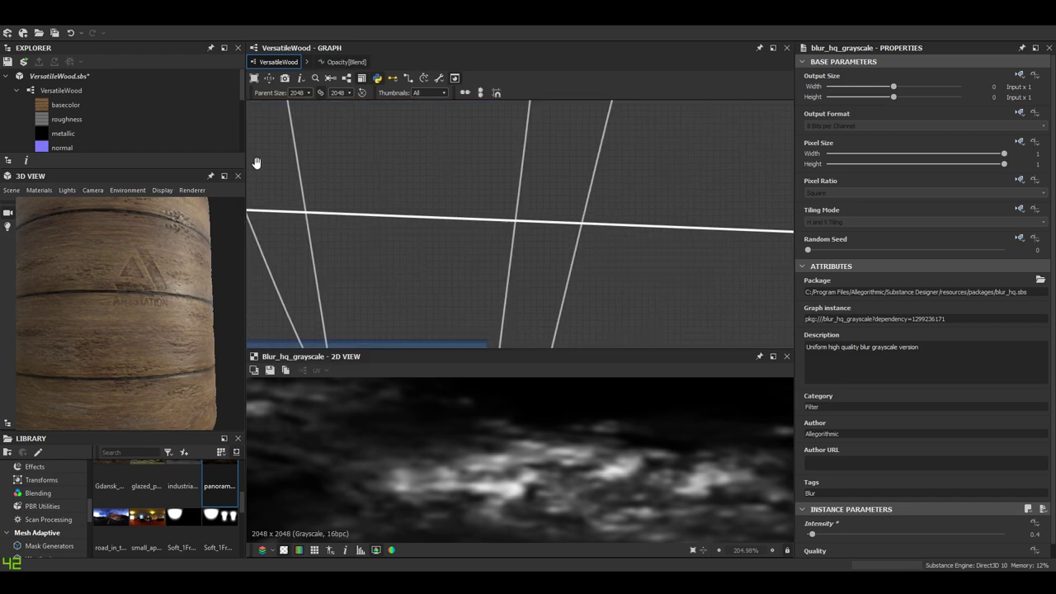
scroll(693, 231, "down", 4)
middle_click_drag(693, 231, 277, 220)
middle_click_drag(627, 231, 283, 214)
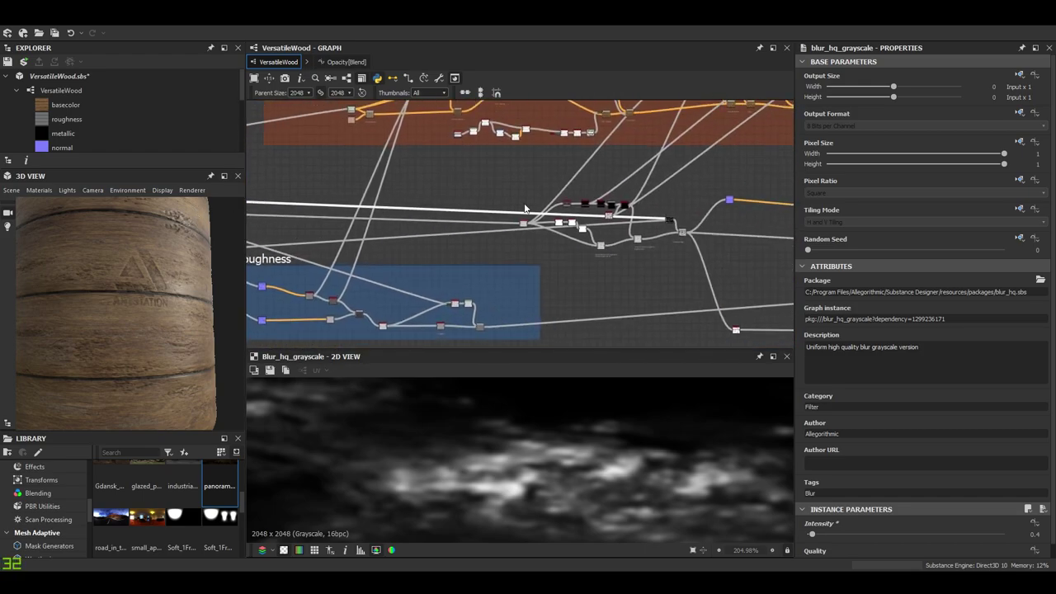
middle_click_drag(526, 208, 376, 222)
scroll(545, 251, "up", 8)
double_click(464, 225)
Preview the Blend node that feeds the roughness output and examine its Foreground and Background inputs.
scroll(604, 180, "down", 8)
middle_click_drag(673, 199, 377, 169)
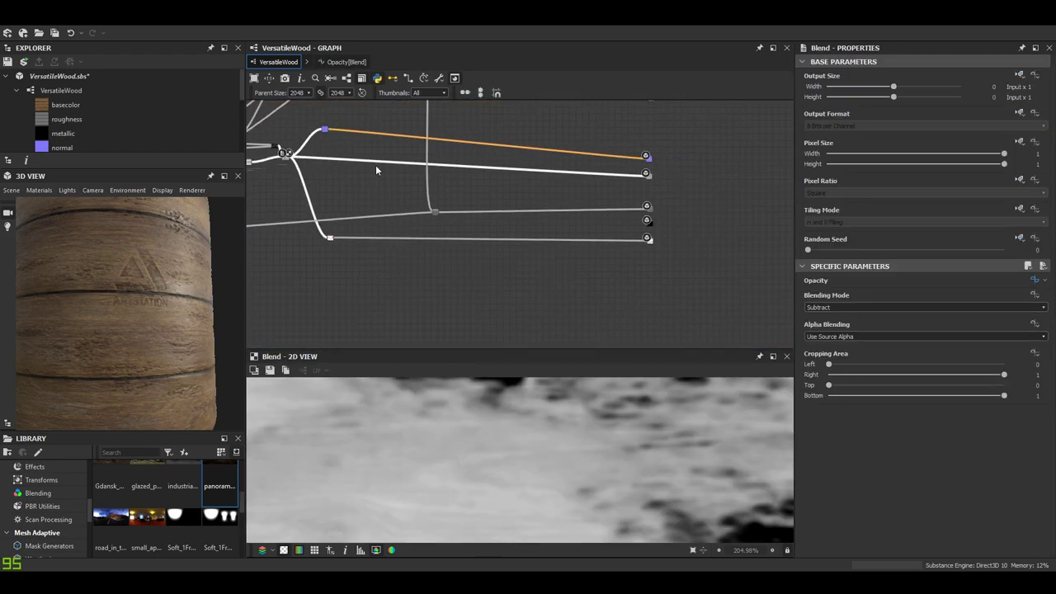
scroll(437, 208, "up", 10)
scroll(534, 438, "down", 6)
scroll(547, 465, "up", 2)
scroll(468, 239, "up", 4)
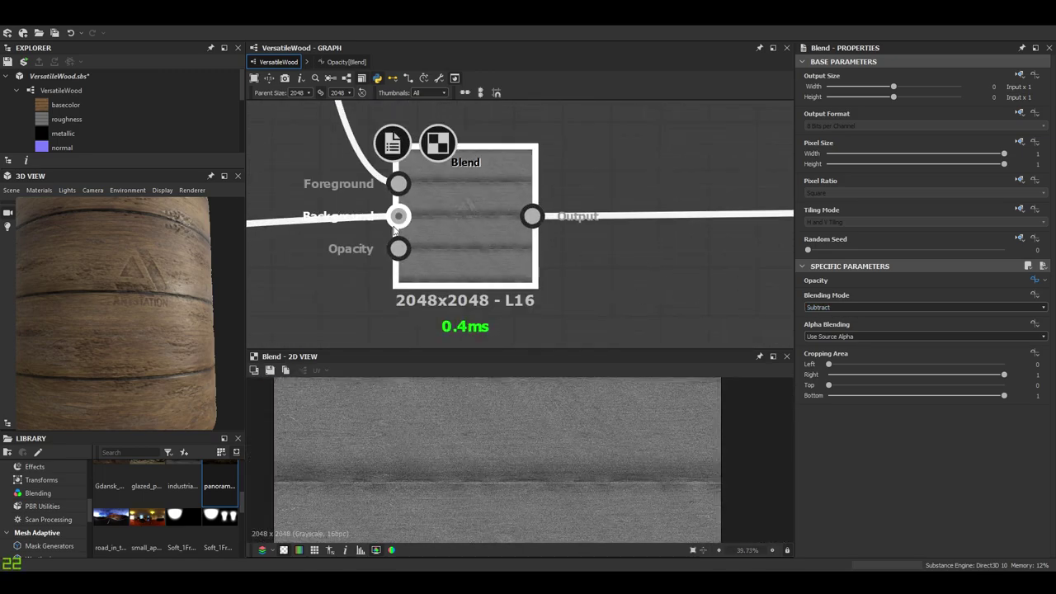
Preview the Blend node feeding the roughness output and examine the plank seams and carved logo in its map up close.
middle_click_drag(399, 220, 504, 266)
scroll(132, 297, "up", 3)
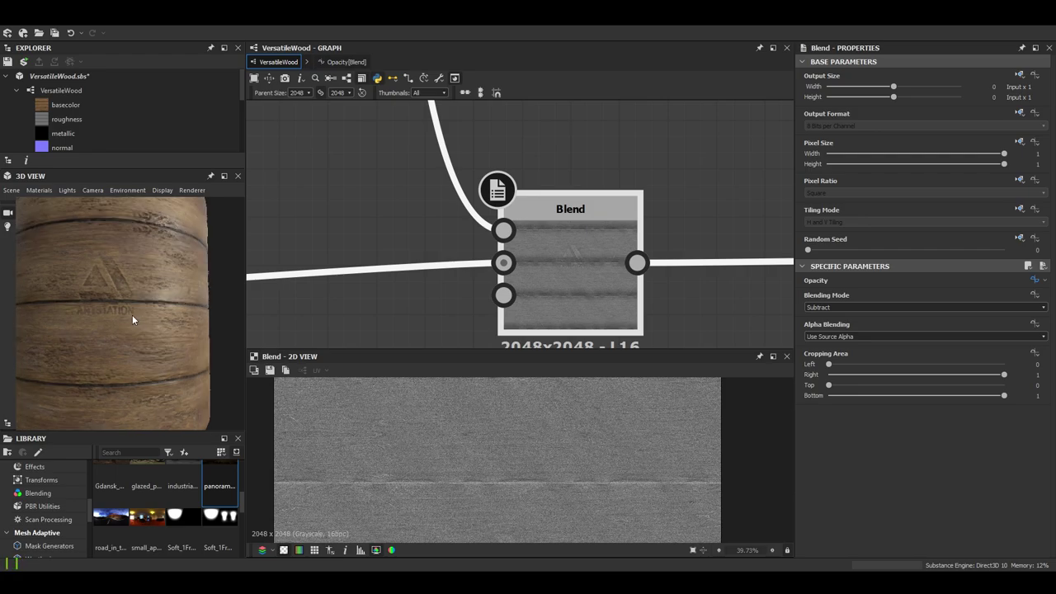
scroll(160, 306, "up", 2)
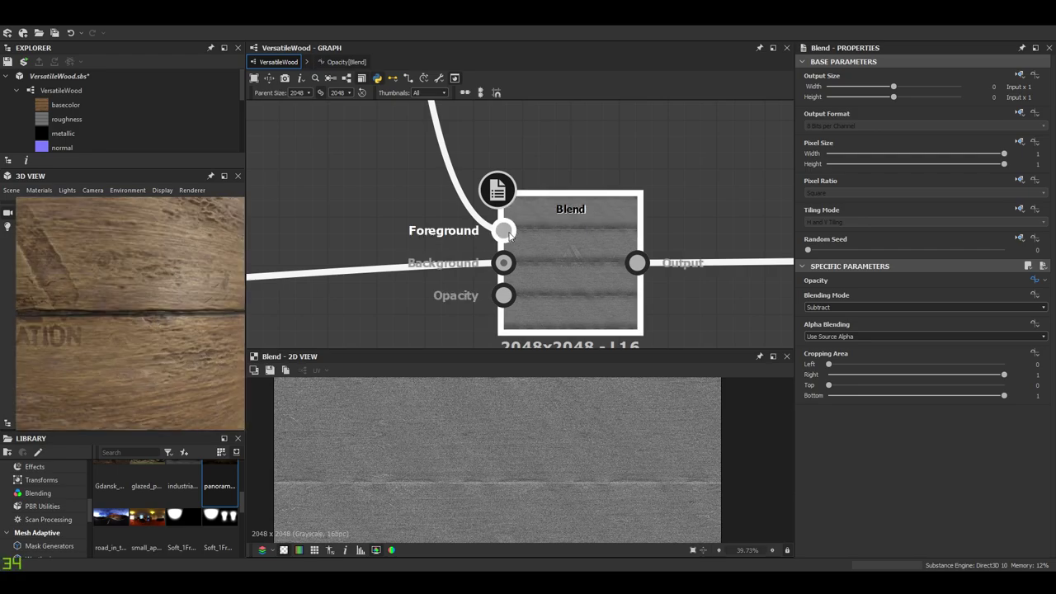
double_click(576, 256)
scroll(569, 501, "up", 4)
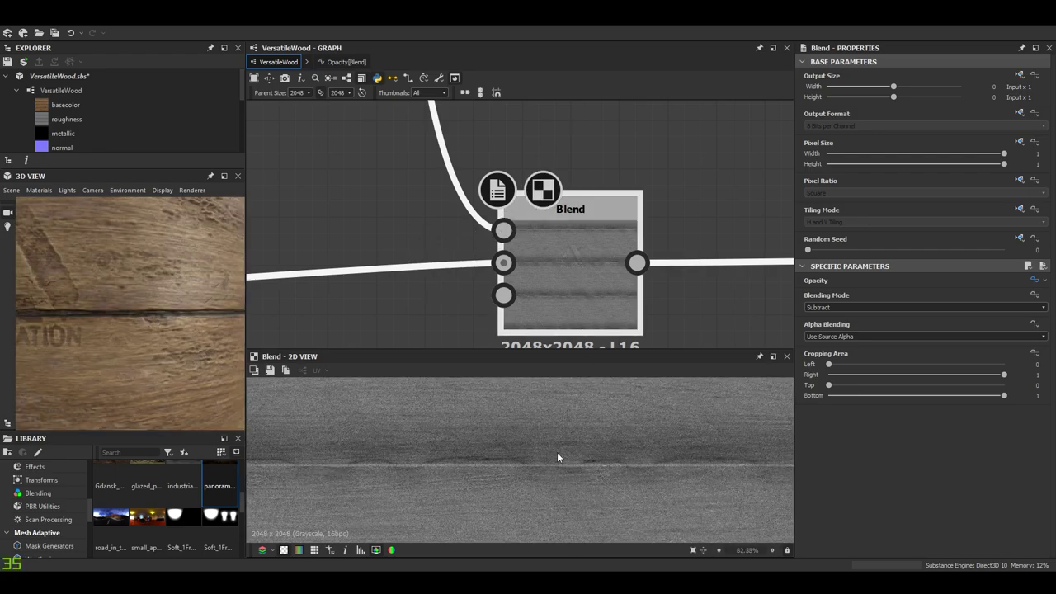
scroll(578, 459, "up", 2)
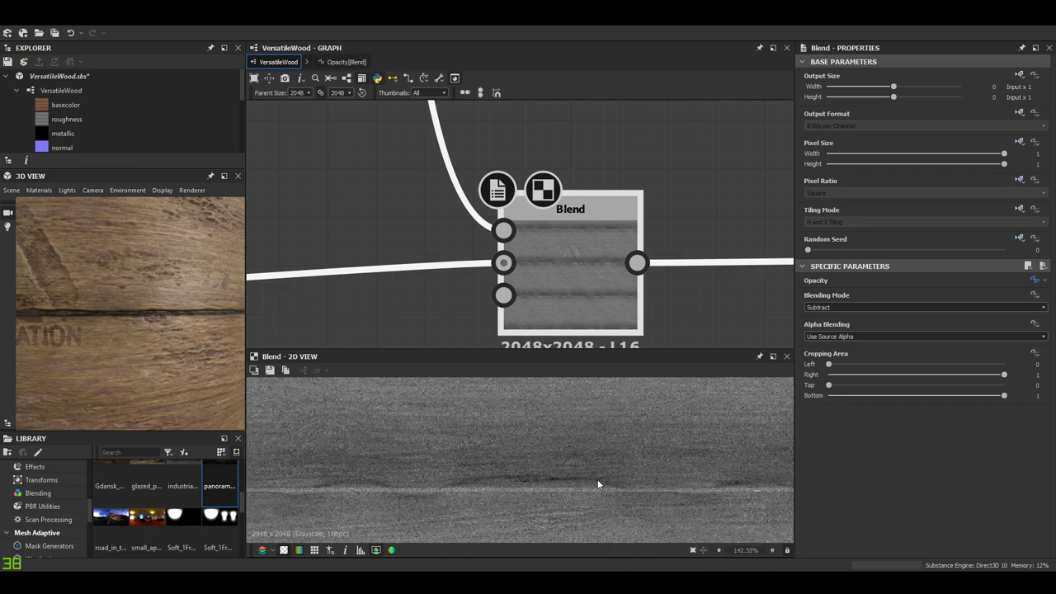
middle_click_drag(547, 454, 523, 420)
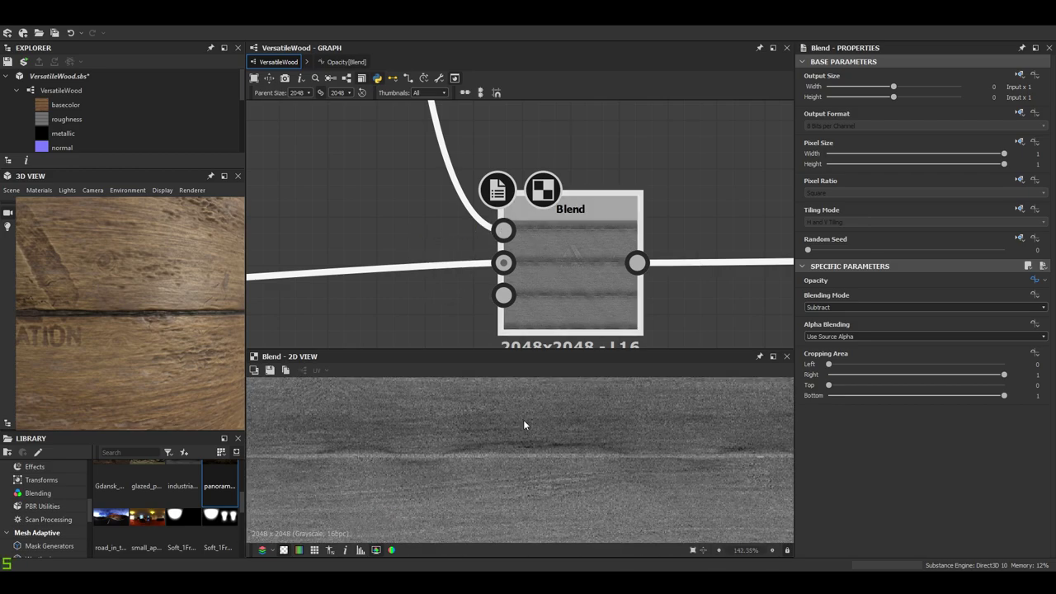
scroll(578, 435, "down", 3)
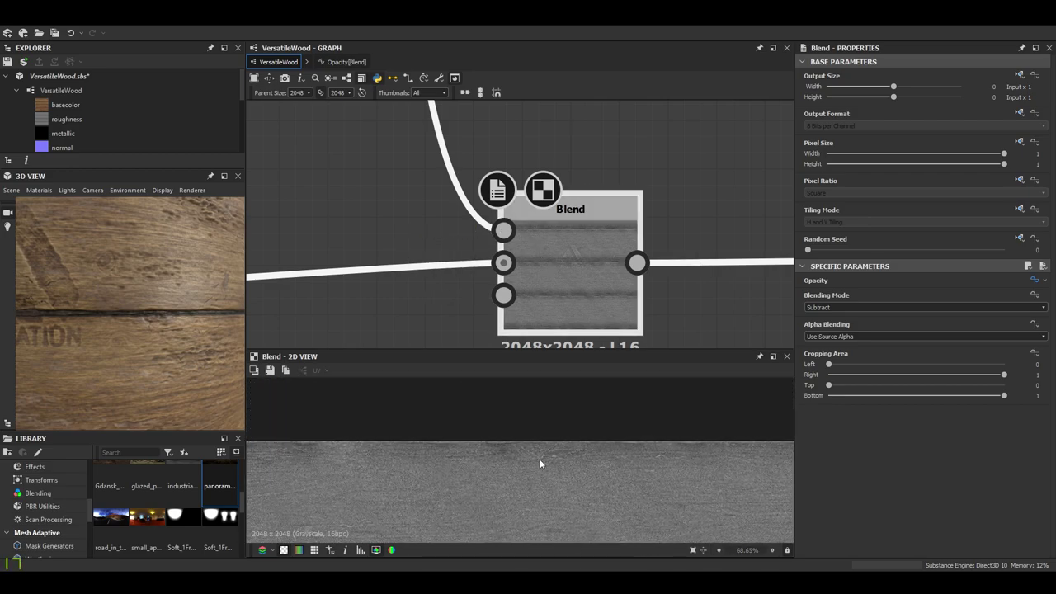
scroll(573, 453, "up", 1)
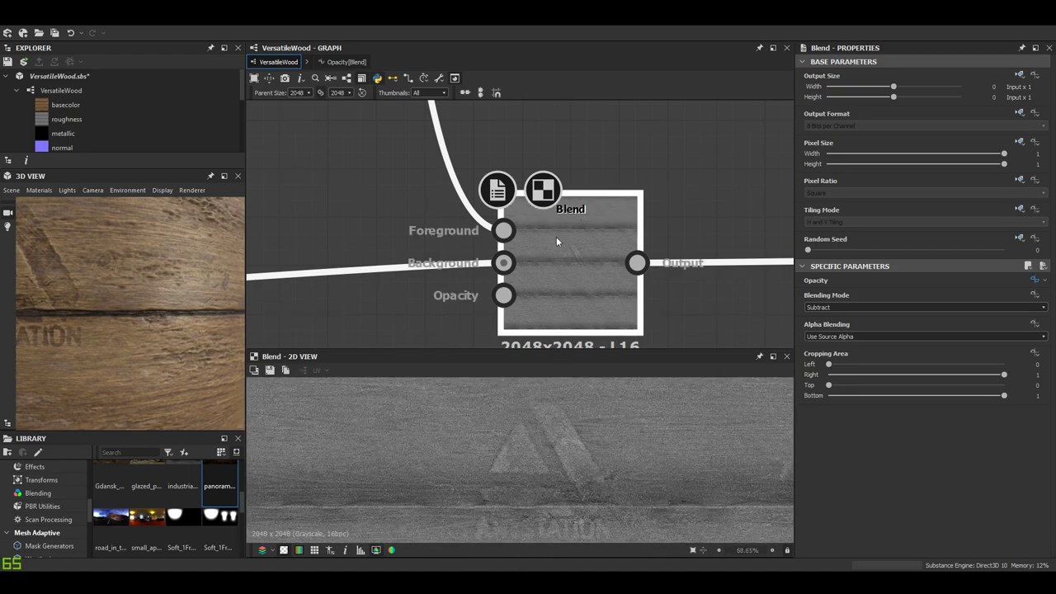
Follow the Blend link to the roughness output, preview that output, and compare it with the finish on the 3D model.
scroll(548, 266, "down", 3)
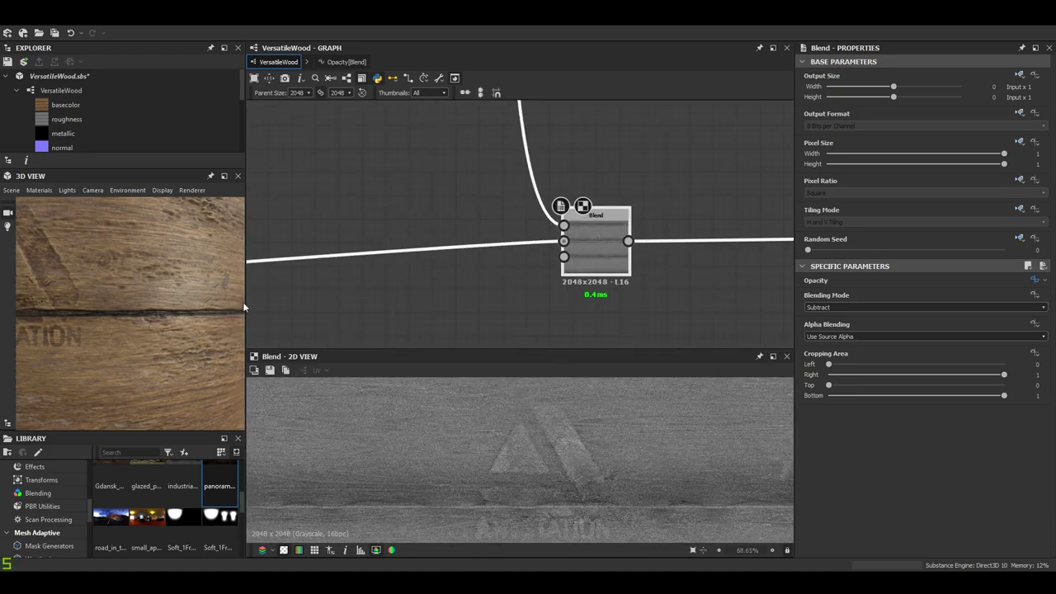
scroll(177, 305, "down", 3)
mouse_move(176, 304)
left_mouse_down()
mouse_move(170, 317)
mouse_move(187, 290)
left_mouse_up()
scroll(183, 295, "up", 3)
scroll(177, 299, "down", 3)
scroll(594, 257, "down", 3)
middle_click_drag(578, 264, 488, 240)
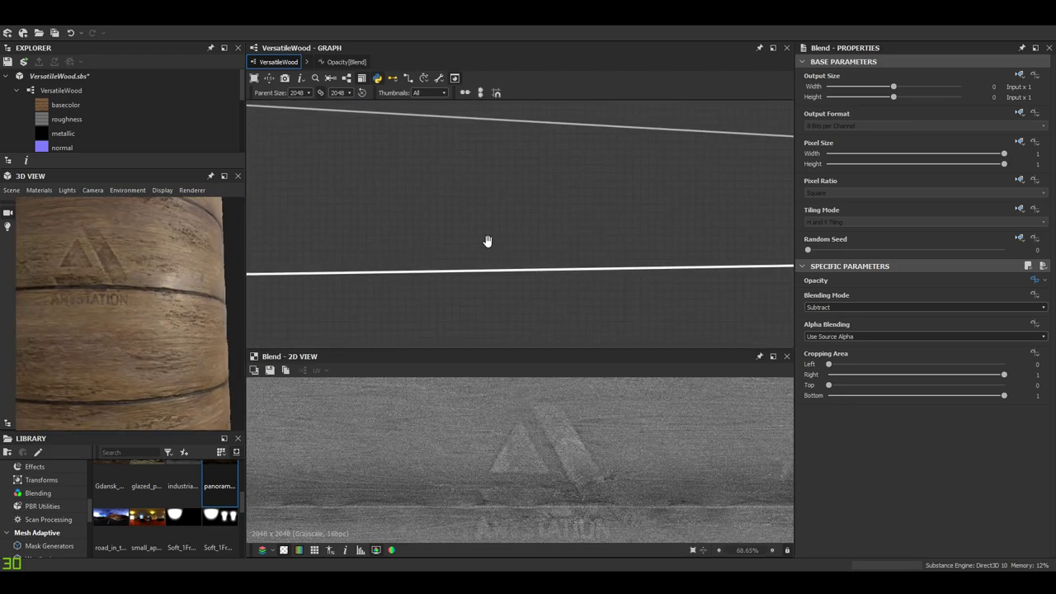
double_click(623, 269)
scroll(616, 292, "down", 4)
scroll(611, 293, "down", 4)
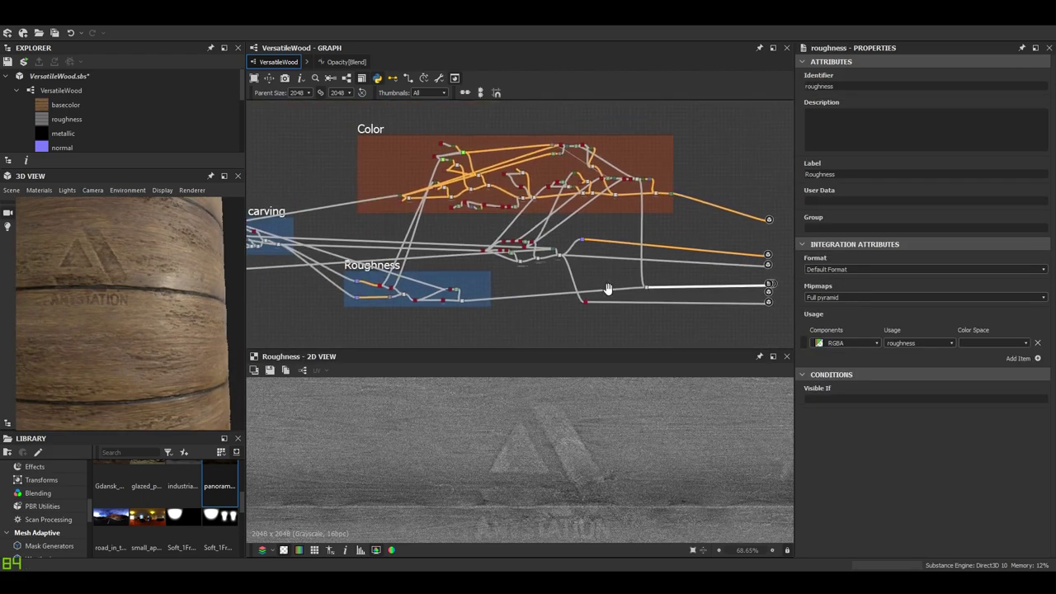
left_click_drag(178, 277, 370, 291)
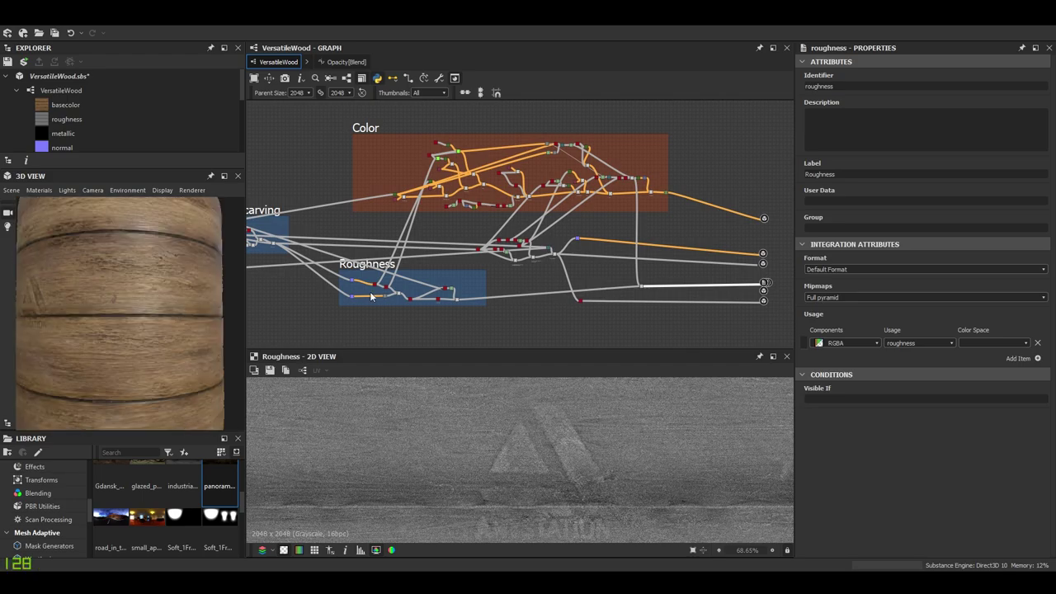
Set the default of the Base group's Planks width input parameter to 8.
scroll(459, 289, "down", 2)
middle_click_drag(459, 288, 615, 271)
scroll(434, 266, "up", 3)
middle_click_drag(443, 250, 562, 240)
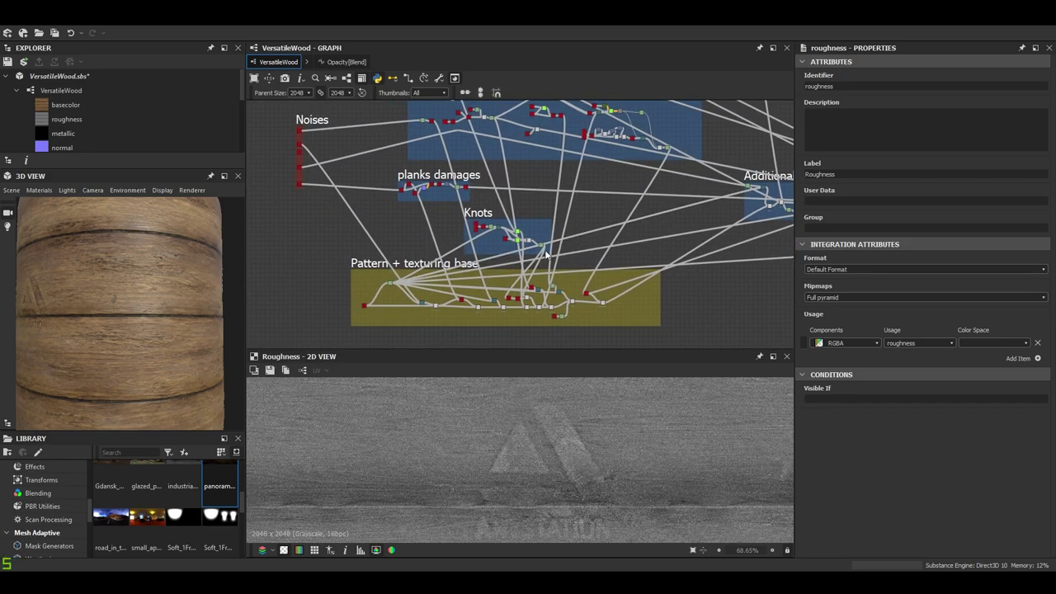
scroll(558, 243, "up", 3)
left_click_drag(198, 295, 170, 313)
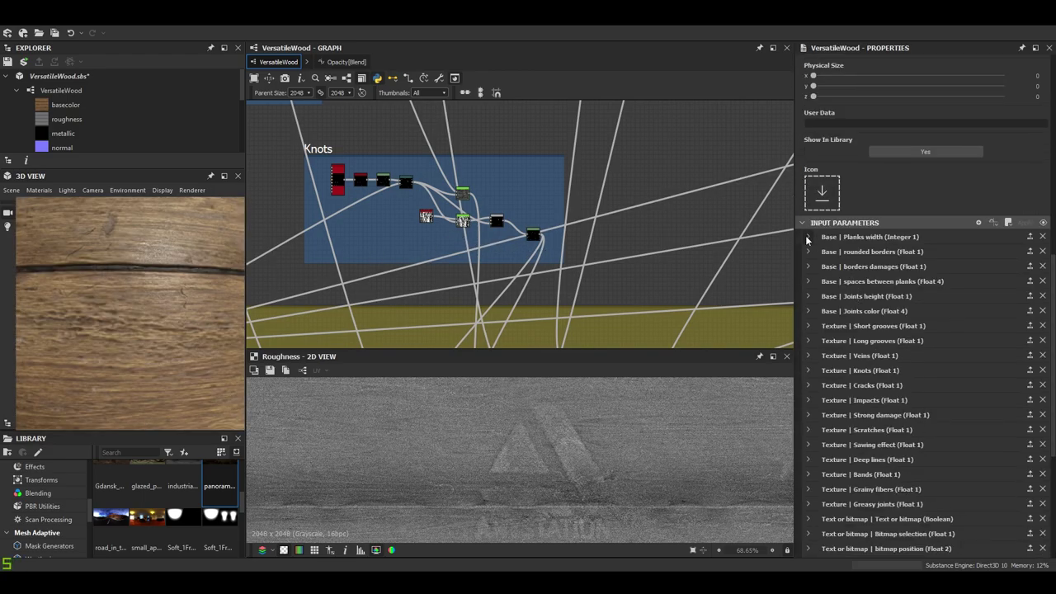
left_click(807, 237)
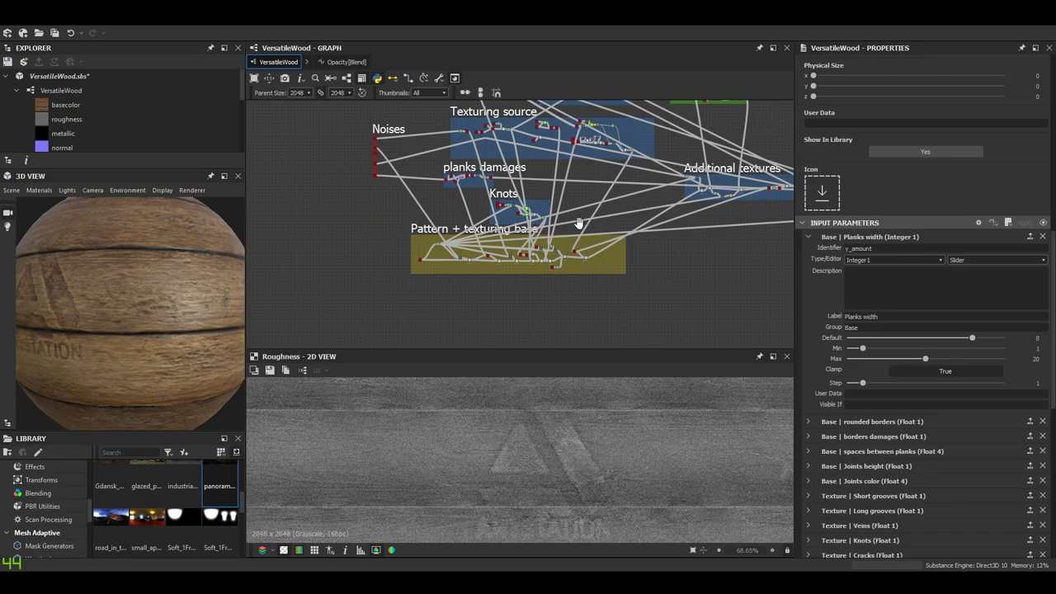
Review the graph's node groups and the list of exposed input parameters from Base through Text or bitmap.
scroll(503, 274, "down", 2)
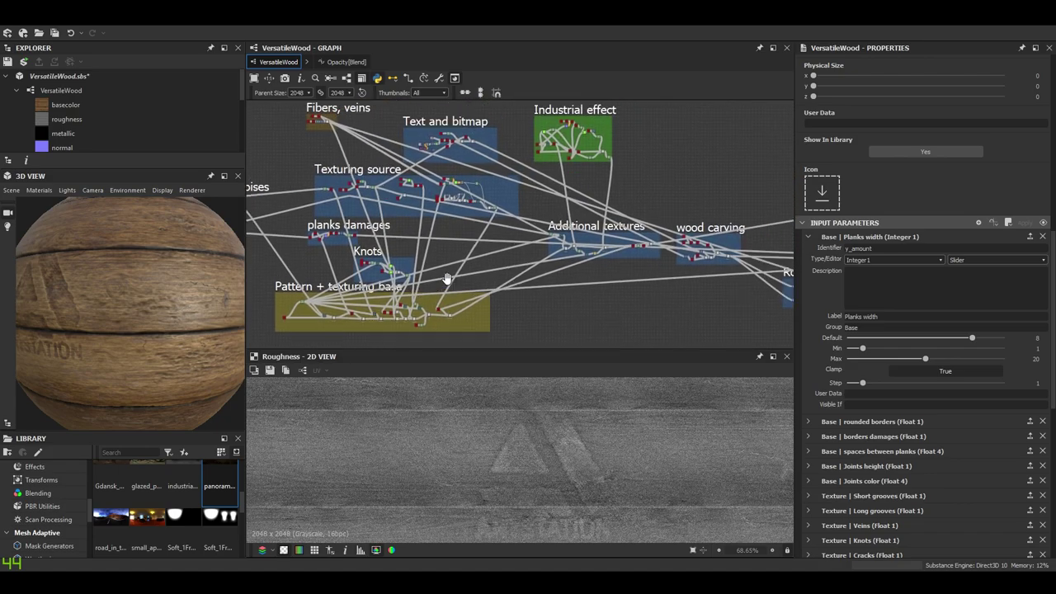
middle_click_drag(502, 274, 339, 211)
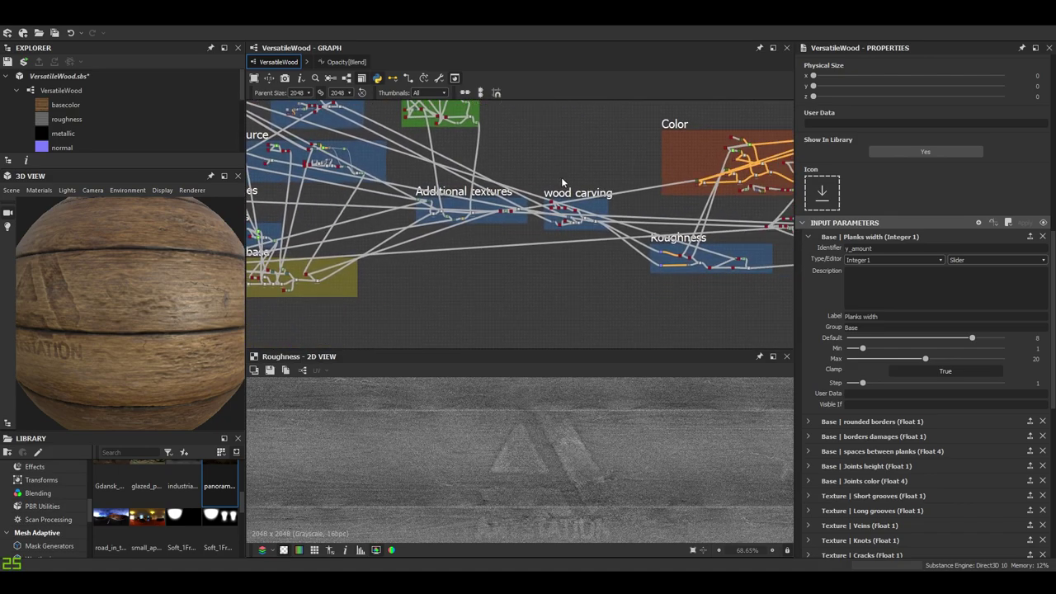
scroll(564, 181, "down", 1)
middle_click_drag(564, 181, 607, 216)
scroll(545, 253, "up", 2)
scroll(1002, 421, "down", 5)
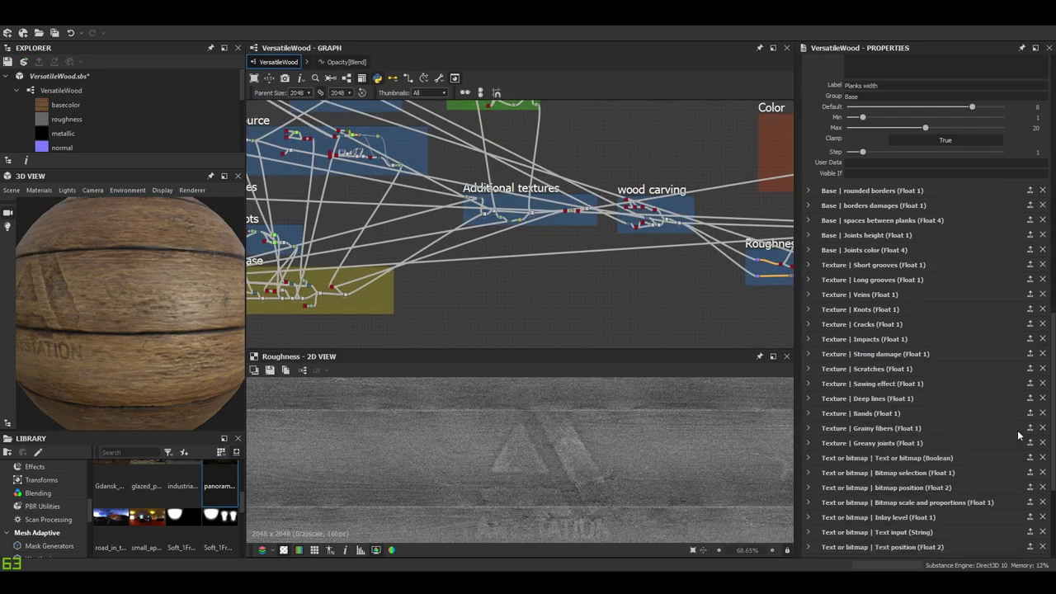
scroll(1002, 421, "up", 3)
left_click(807, 138)
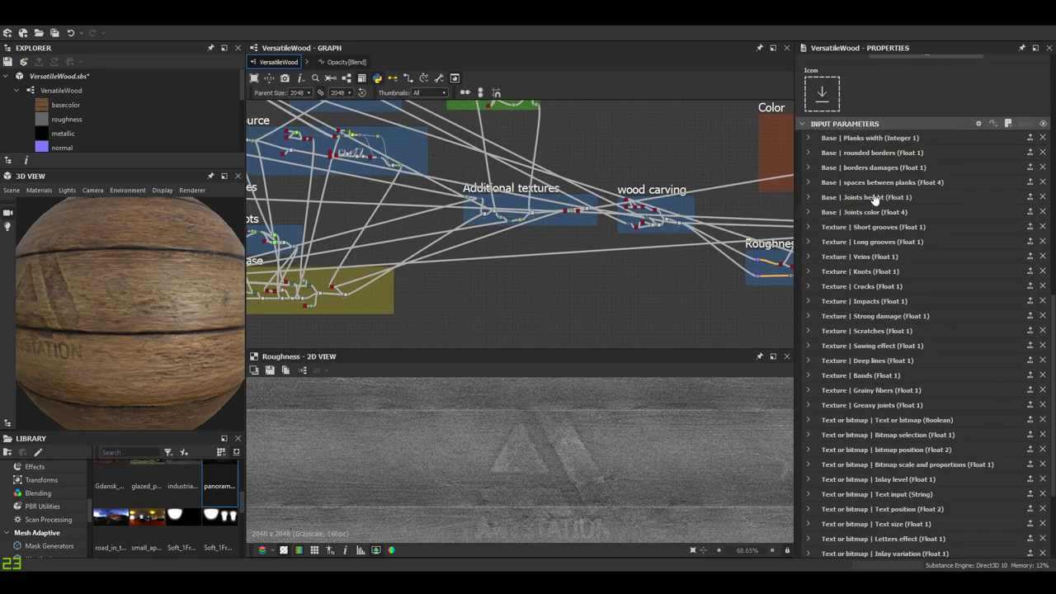
scroll(957, 306, "down", 5)
scroll(946, 322, "up", 4)
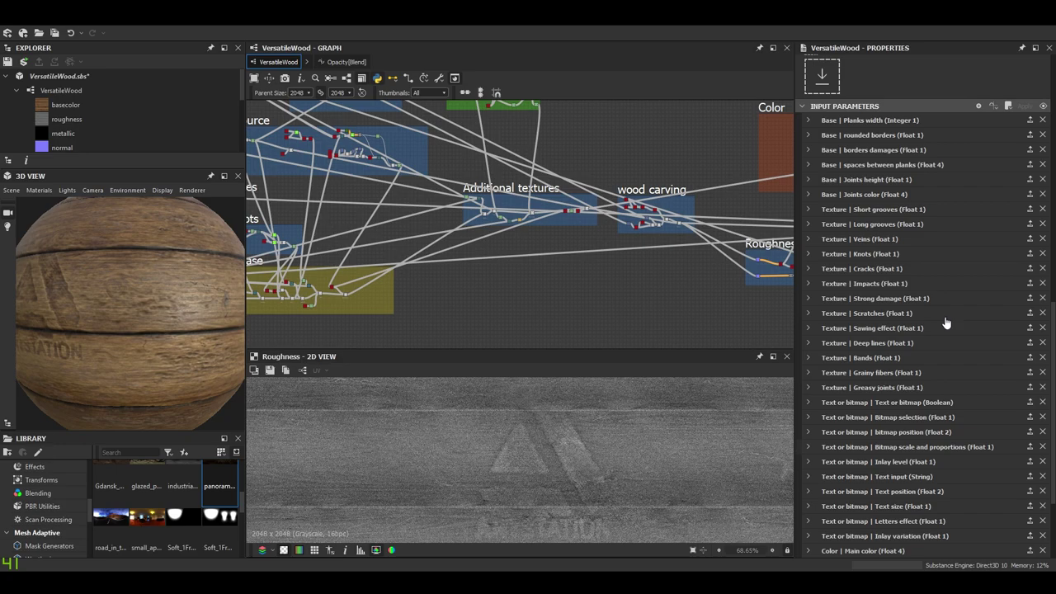
scroll(669, 278, "down", 2)
Examine how the Color and Roughness groups connect to the outputs, and inspect the carved logo on the 3D model.
middle_click_drag(670, 278, 520, 273)
scroll(621, 273, "up", 4)
middle_click_drag(620, 273, 373, 265)
left_click_drag(168, 311, 242, 312)
scroll(144, 321, "down", 3)
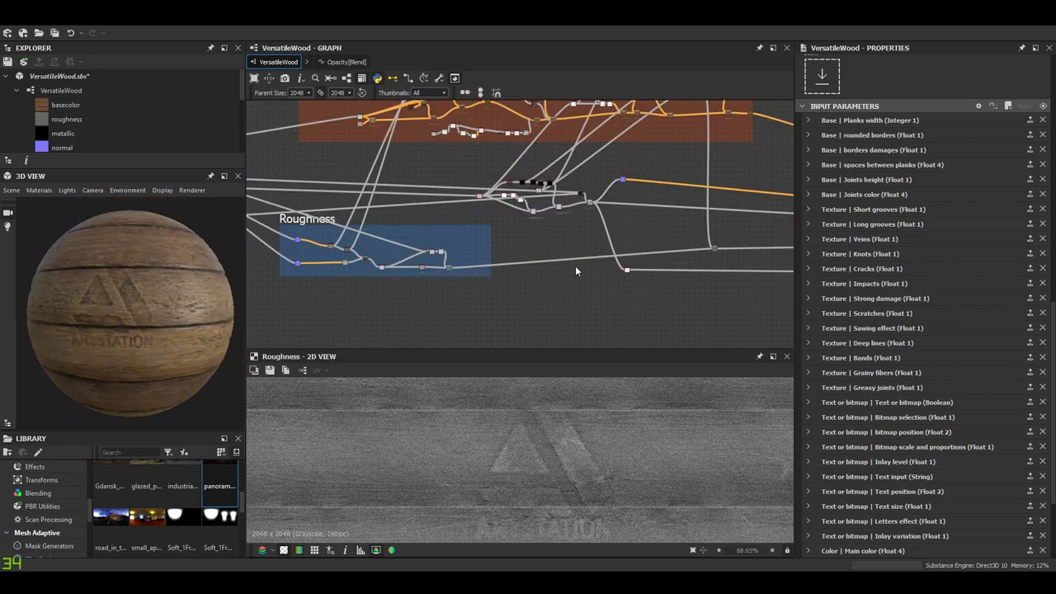
middle_click_drag(576, 271, 585, 305)
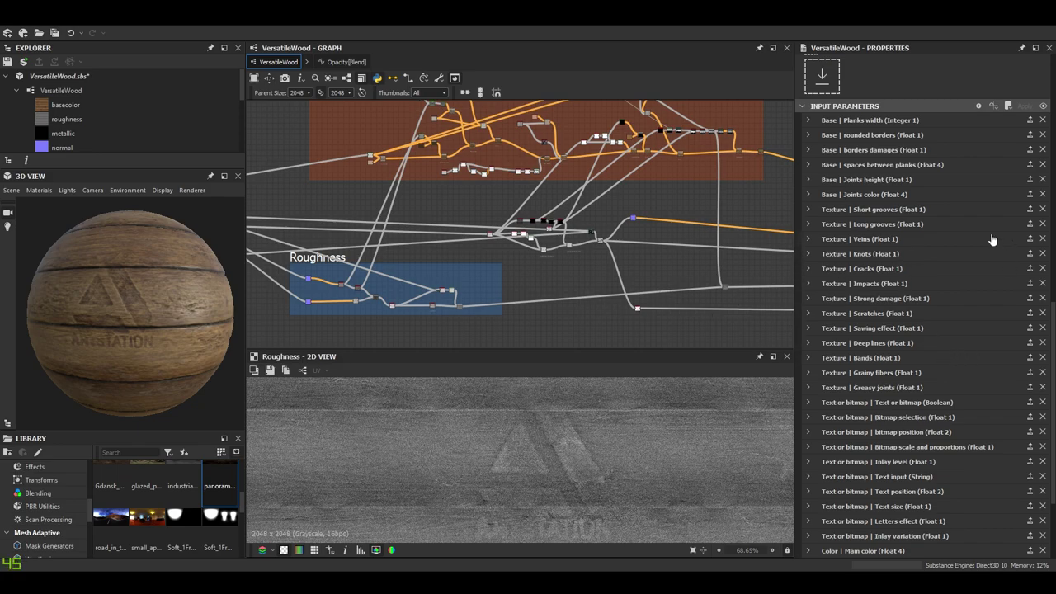
scroll(678, 278, "down", 1)
middle_click_drag(677, 278, 585, 292)
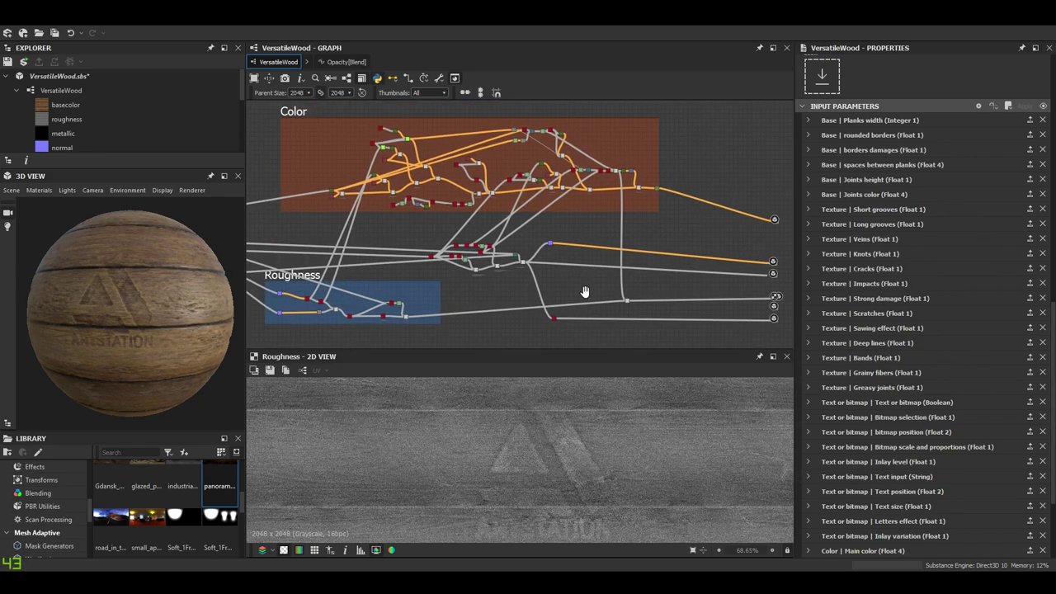
left_click_drag(129, 309, 170, 318)
scroll(183, 310, "up", 3)
scroll(149, 306, "down", 3)
scroll(171, 320, "up", 3)
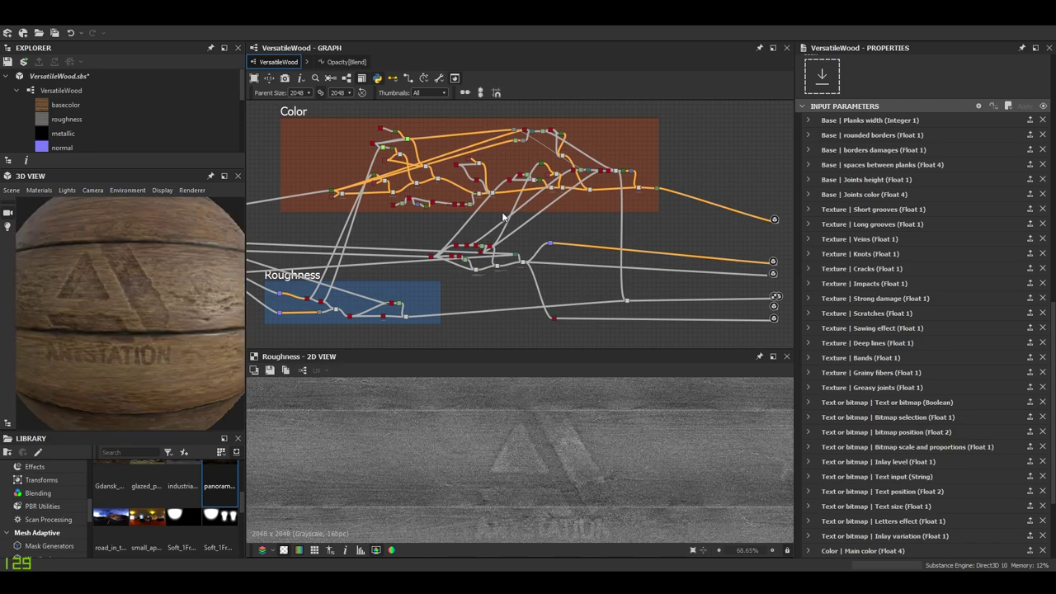
Set the default of the Color group's Main color input parameter to the darker brown #ff997c5d.
scroll(891, 270, "down", 3)
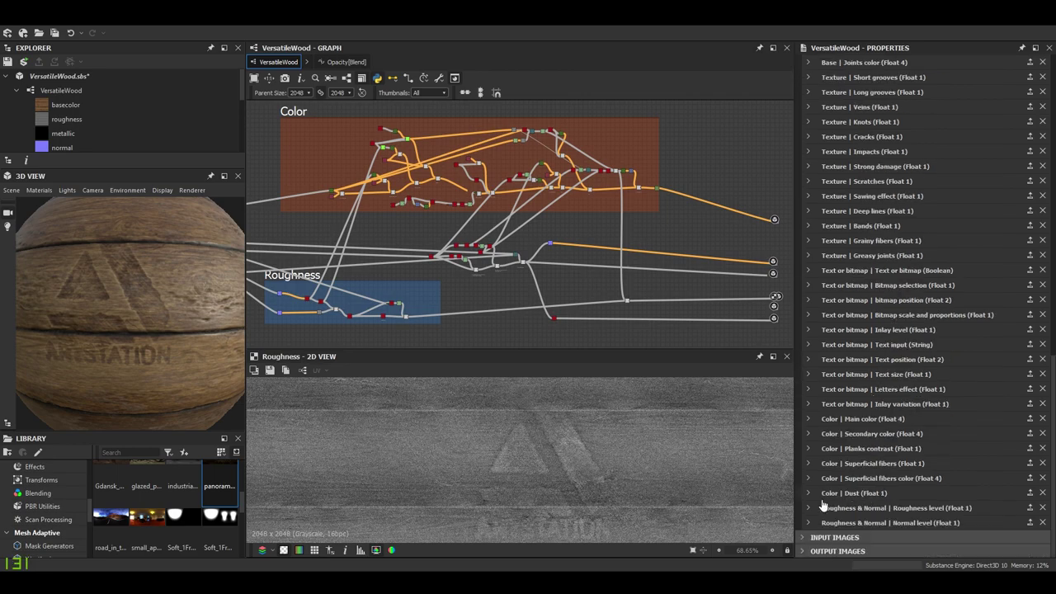
left_click(808, 420)
left_click(863, 391)
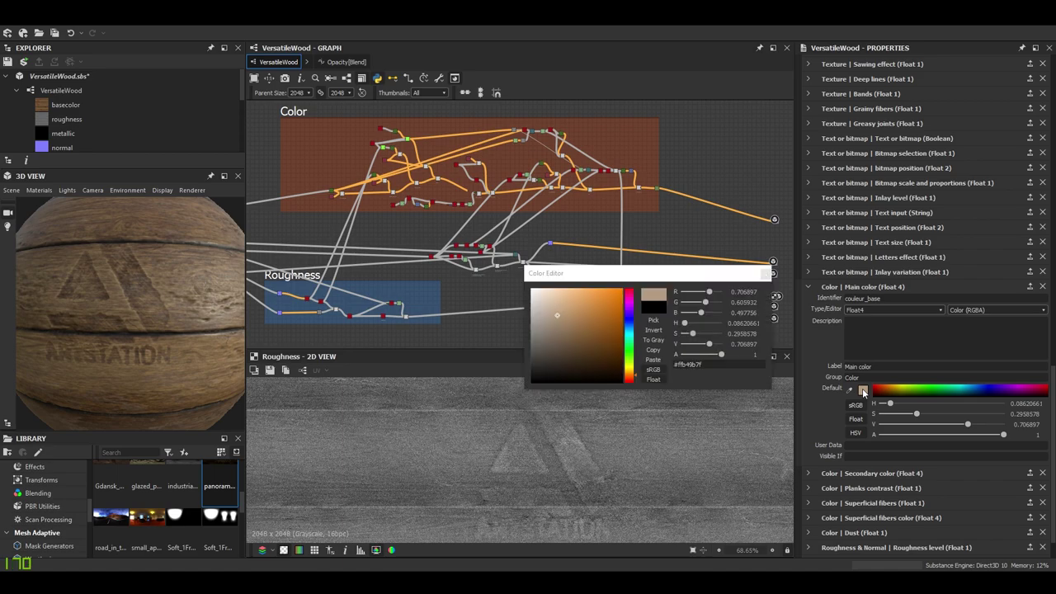
left_click(566, 326)
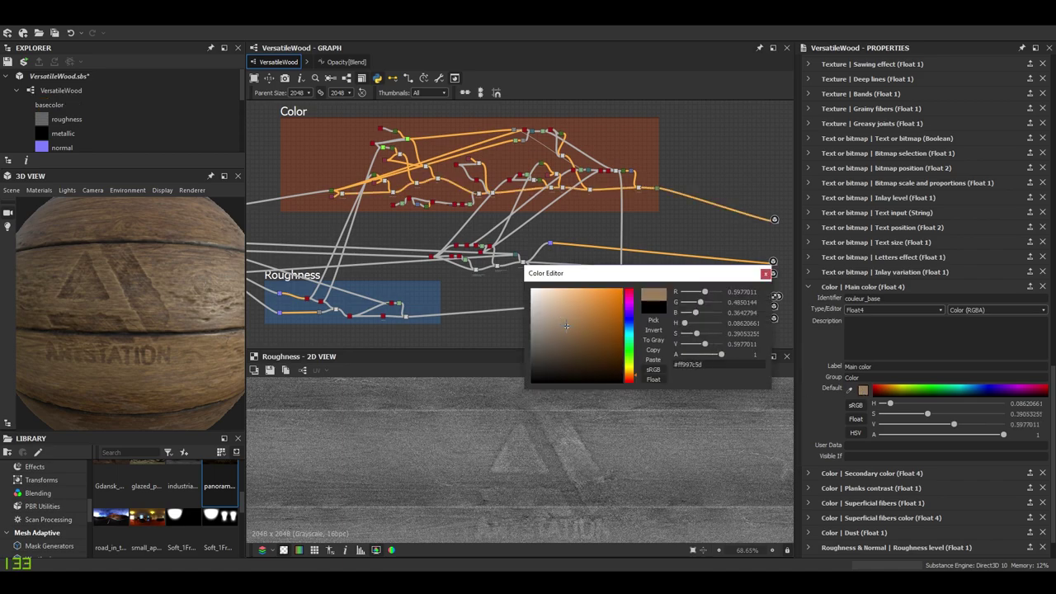
Inspect the recoloured wood around the sphere in an enlarged, undocked 3D view, and dock the view again.
scroll(108, 323, "down", 3)
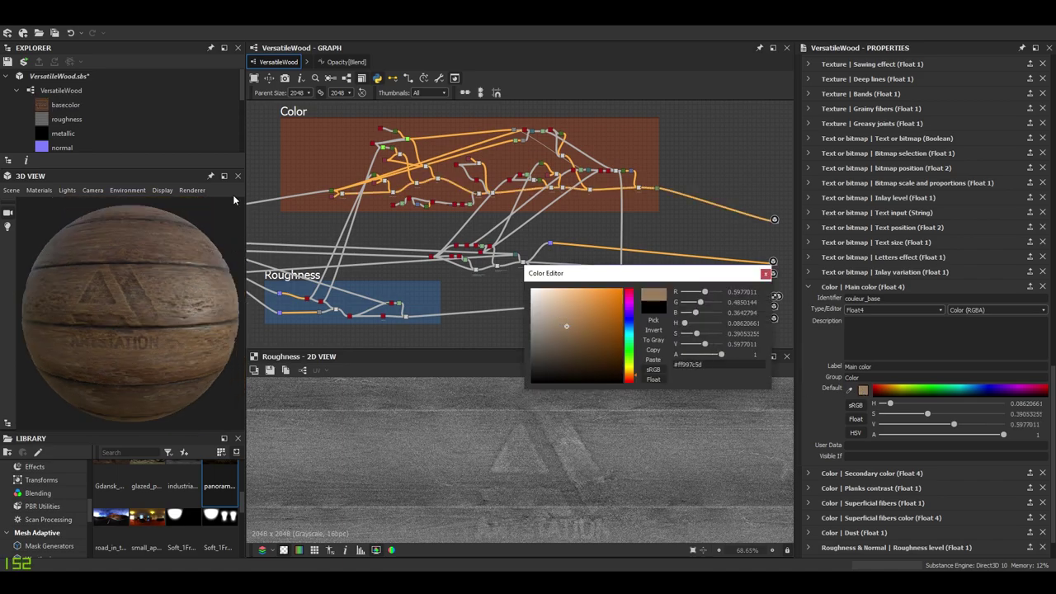
left_click(225, 176)
scroll(433, 338, "down", 5)
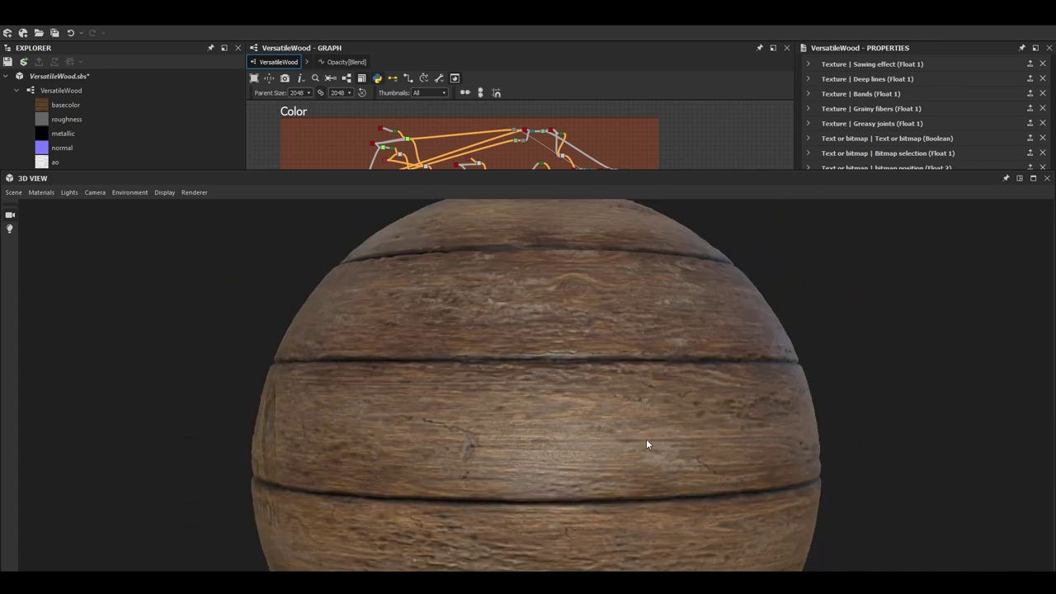
left_click_drag(635, 435, 572, 448)
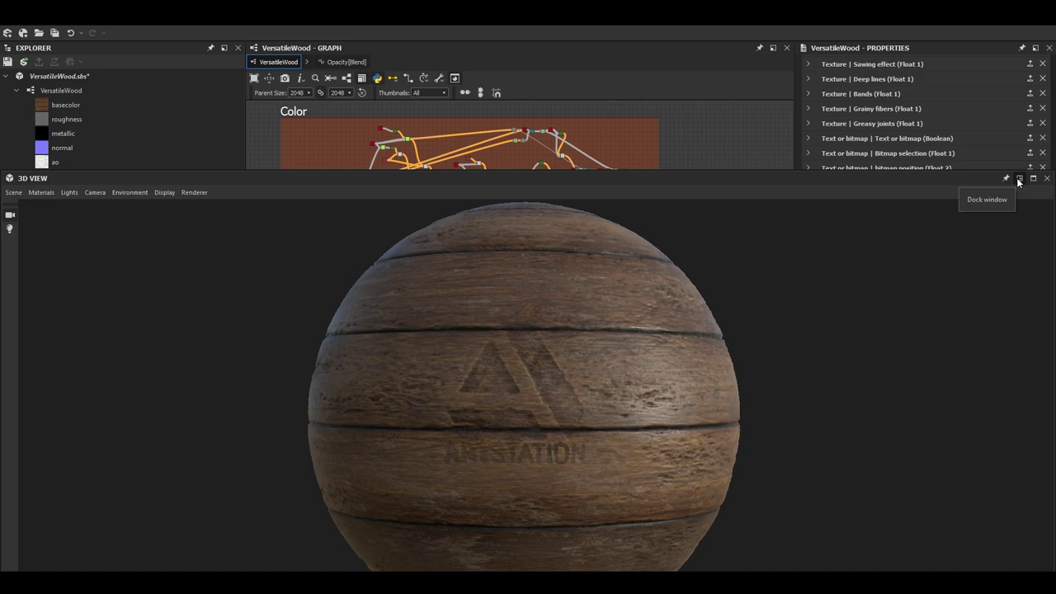
left_click_drag(712, 399, 605, 408)
scroll(639, 415, "down", 1)
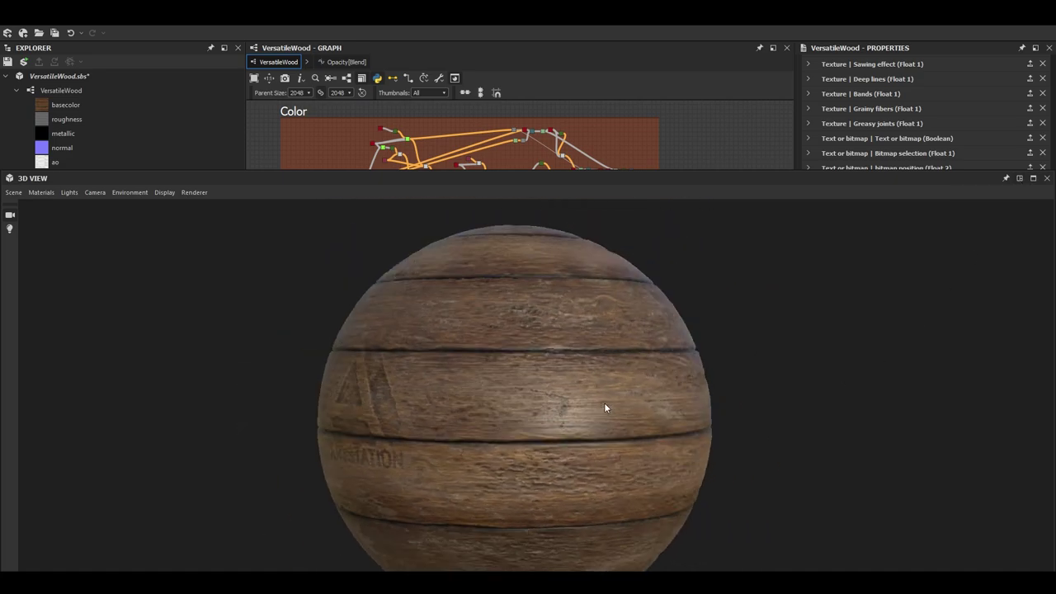
left_click(1020, 178)
Close the colour editor and examine the nodes inside the Color group and their links to neighbouring groups.
scroll(416, 157, "down", 2)
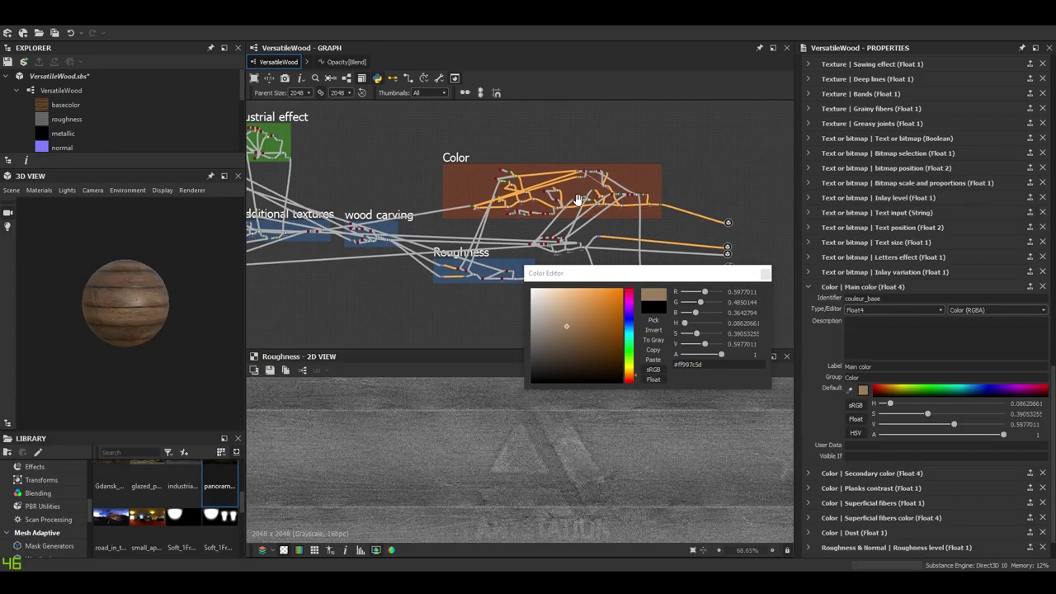
scroll(476, 178, "up", 3)
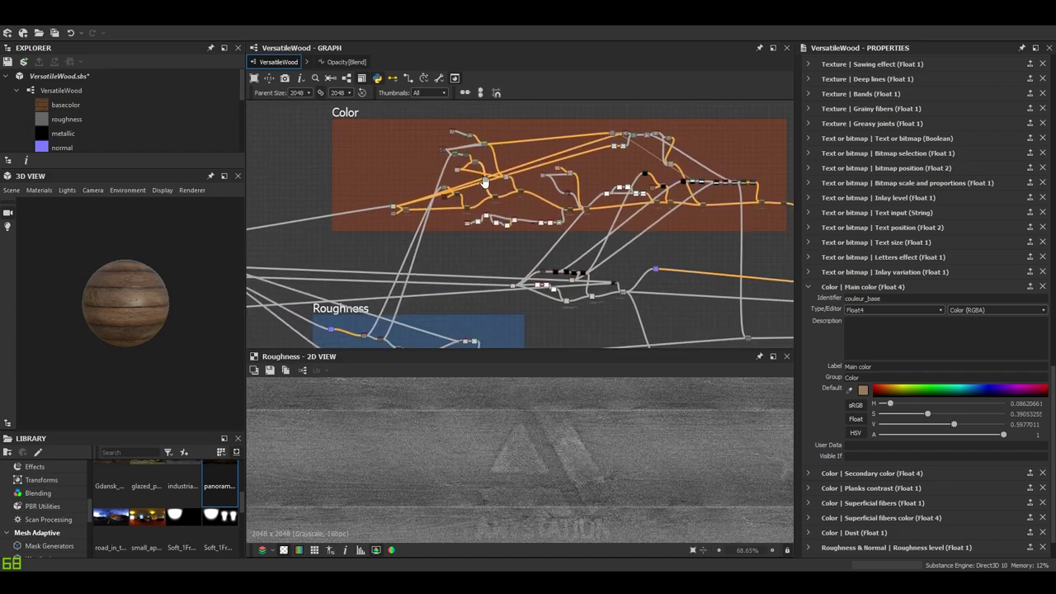
middle_click_drag(566, 183, 493, 178)
scroll(559, 157, "up", 3)
middle_click_drag(559, 157, 638, 227)
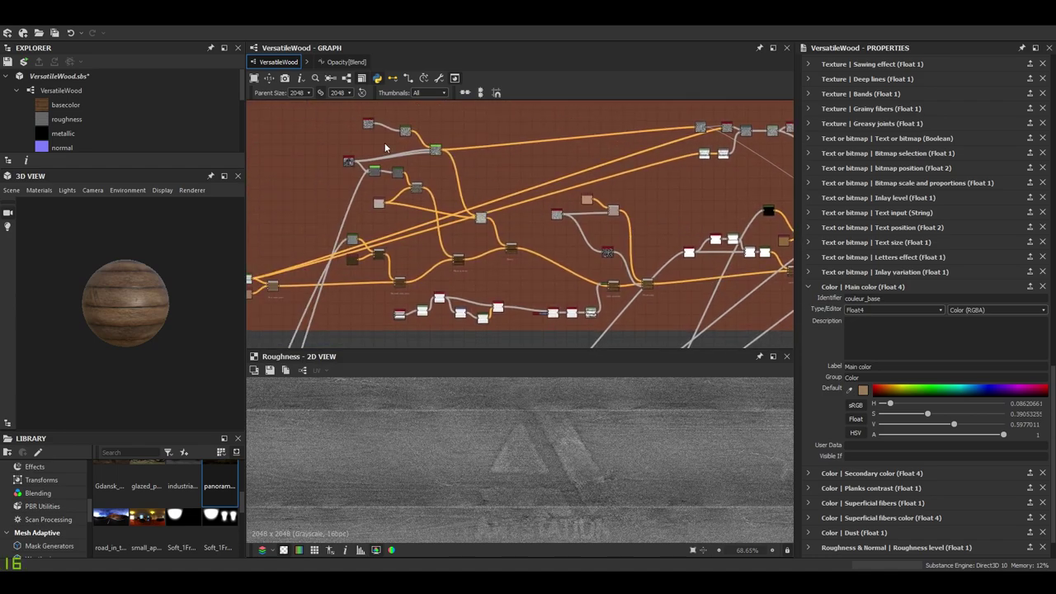
scroll(584, 216, "down", 6)
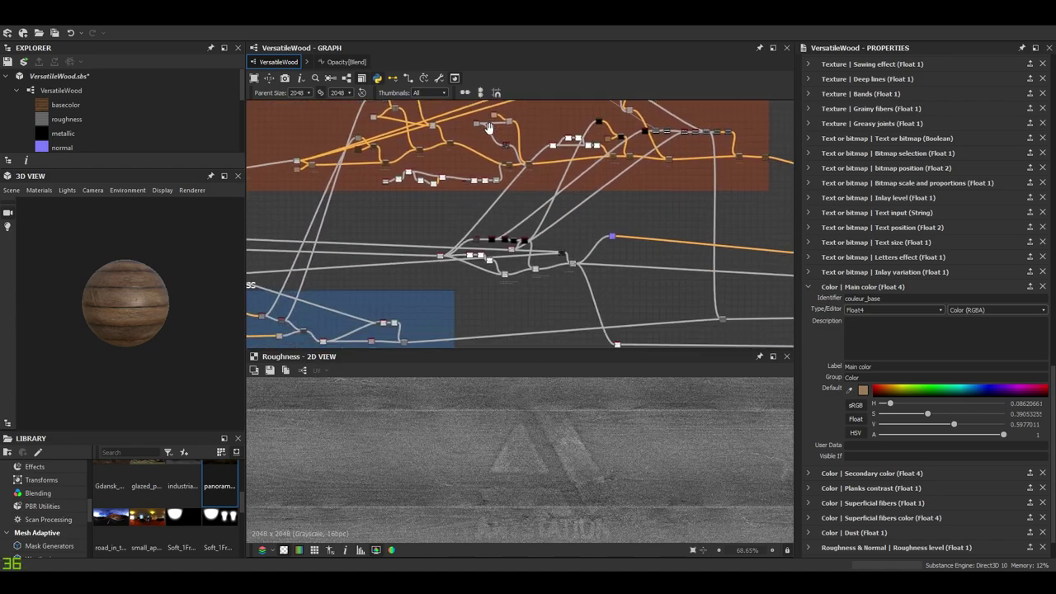
middle_click_drag(584, 216, 452, 246)
scroll(665, 209, "up", 1)
scroll(589, 240, "up", 1)
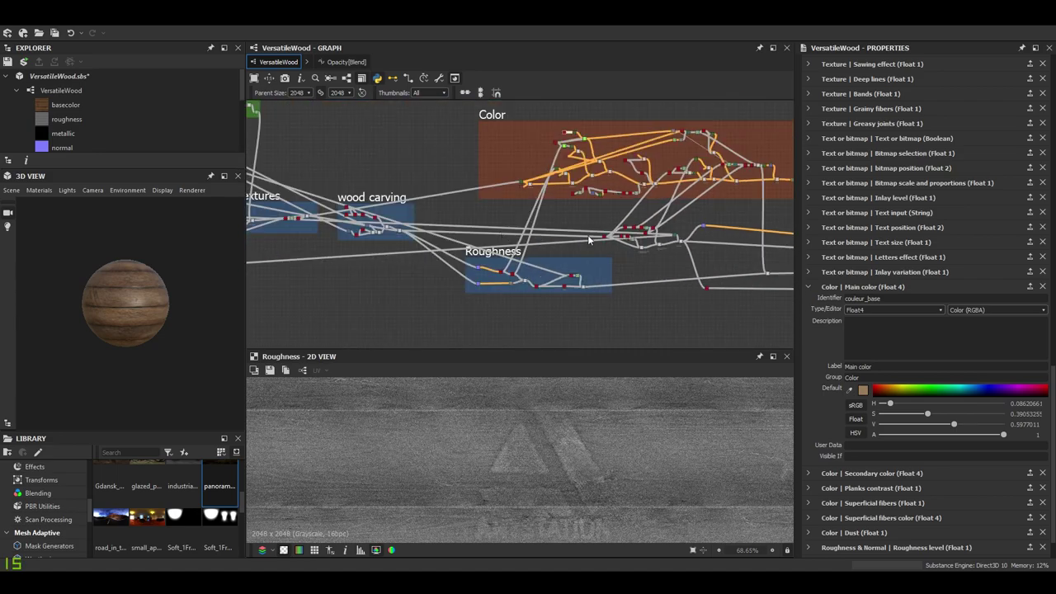
Survey the whole graph from the Noises and Pattern + texturing base groups to the Color and Roughness groups.
middle_click_drag(536, 231, 571, 213)
scroll(536, 234, "up", 3)
scroll(571, 213, "down", 4)
middle_click_drag(629, 232, 828, 228)
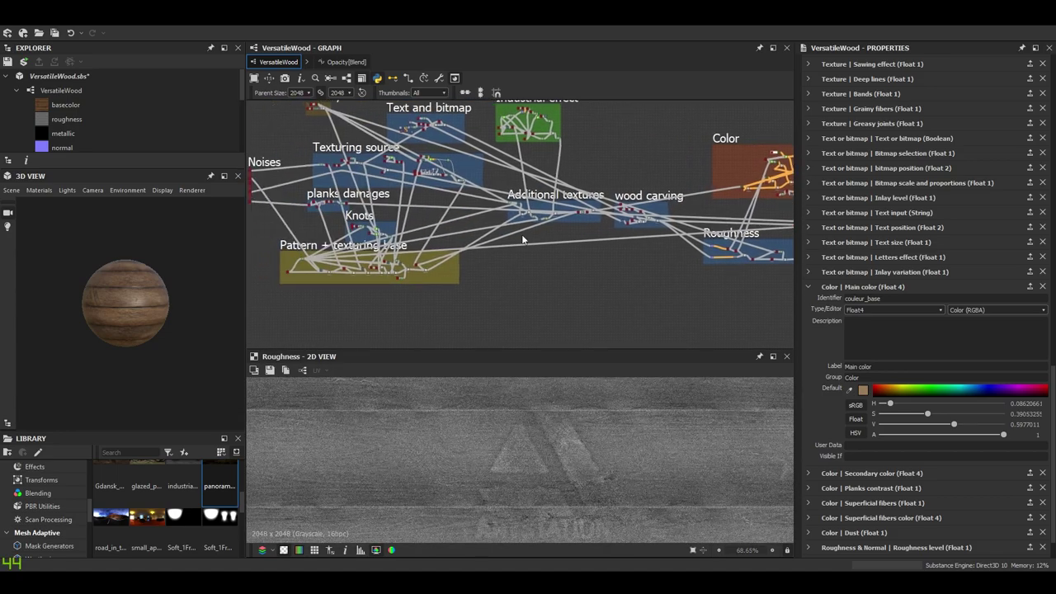
mouse_move(577, 240)
middle_mouse_down()
mouse_move(602, 243)
mouse_move(592, 247)
mouse_move(592, 231)
mouse_move(565, 247)
middle_mouse_up()
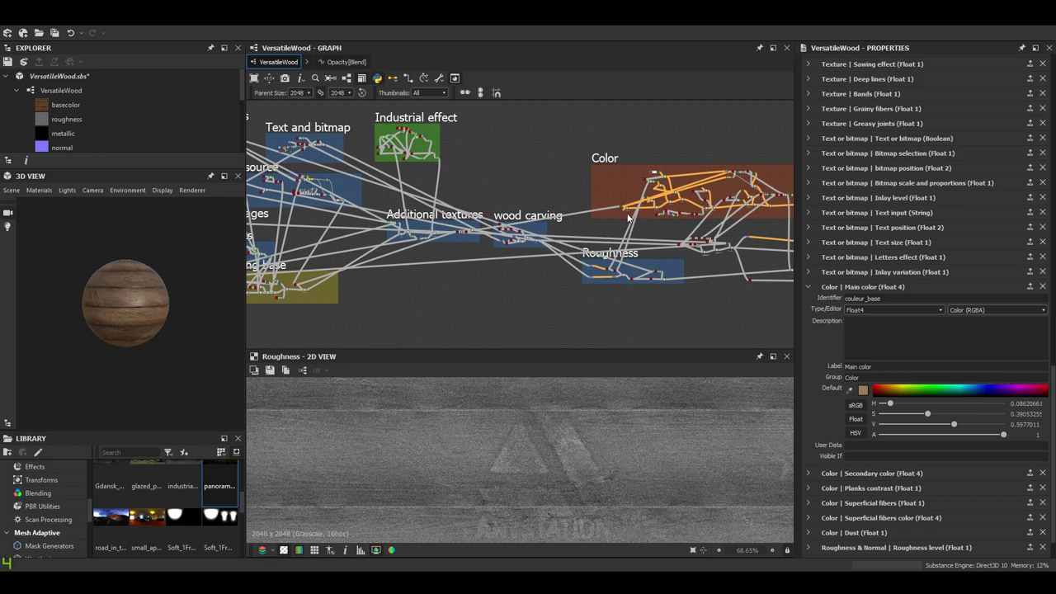
mouse_move(627, 217)
middle_mouse_down()
mouse_move(561, 210)
mouse_move(640, 217)
middle_mouse_up()
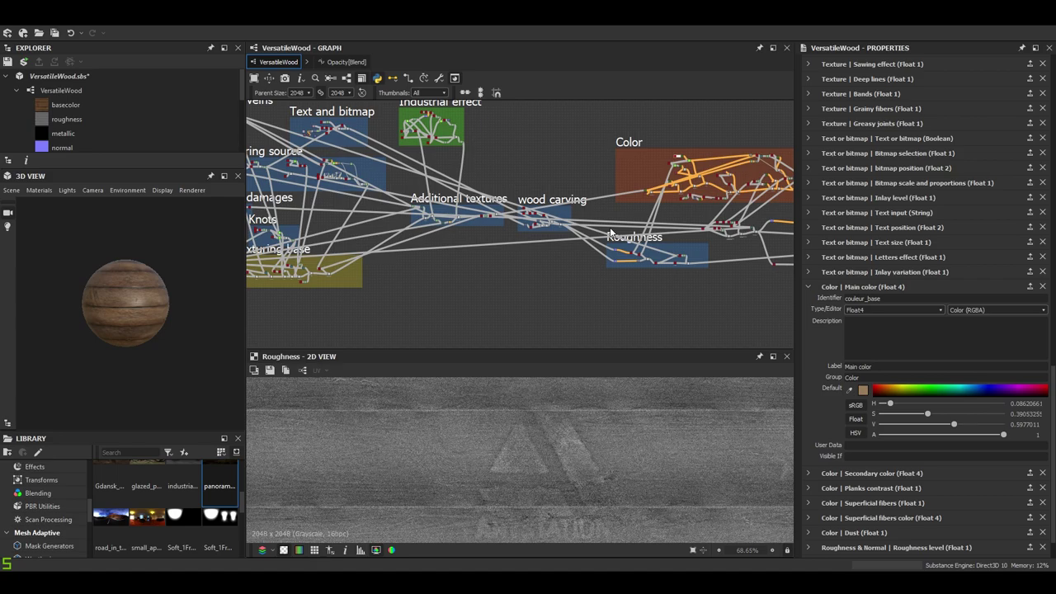
mouse_move(632, 223)
middle_mouse_down()
mouse_move(589, 249)
mouse_move(437, 243)
mouse_move(625, 232)
middle_mouse_up()
middle_click_drag(416, 252, 530, 256)
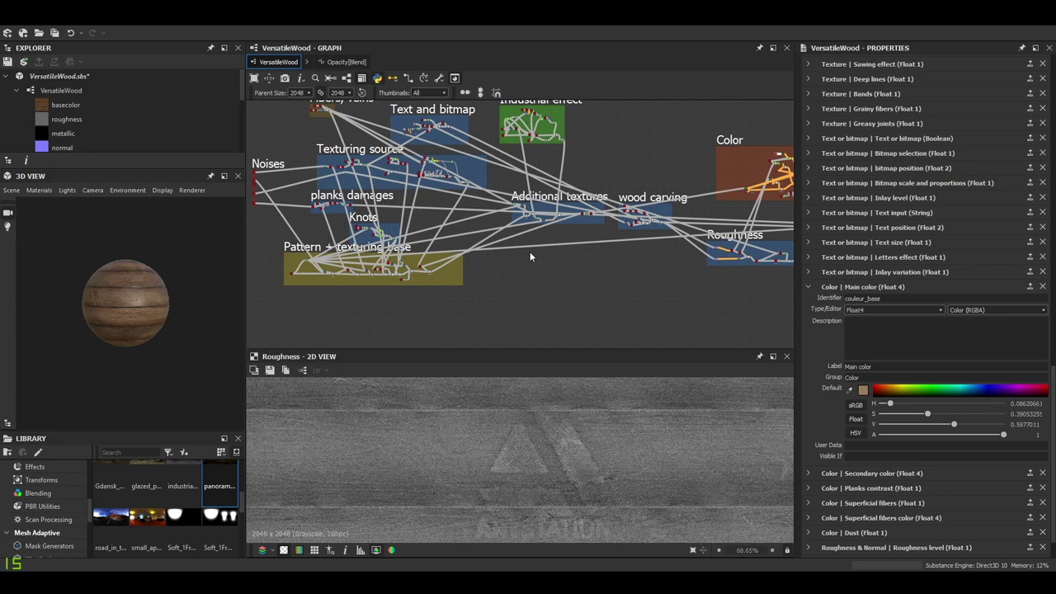